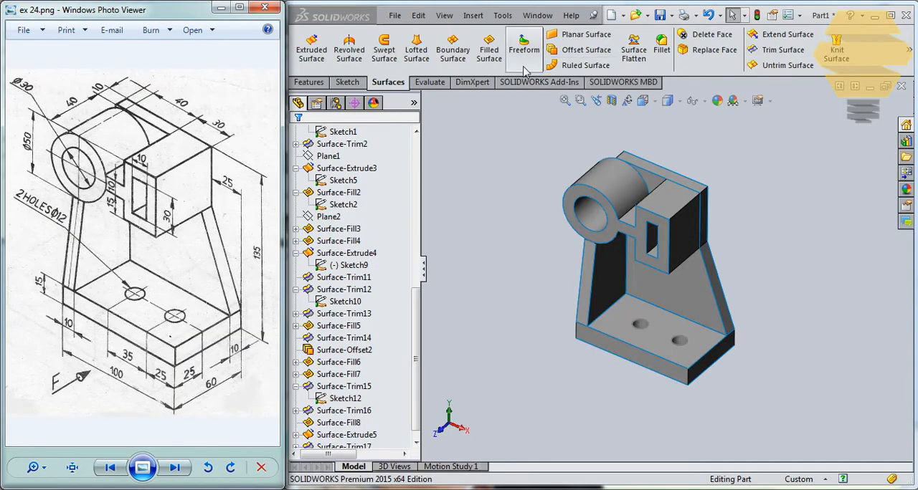
- Create a new part document from the Tutorial "part" template
click(394, 15)
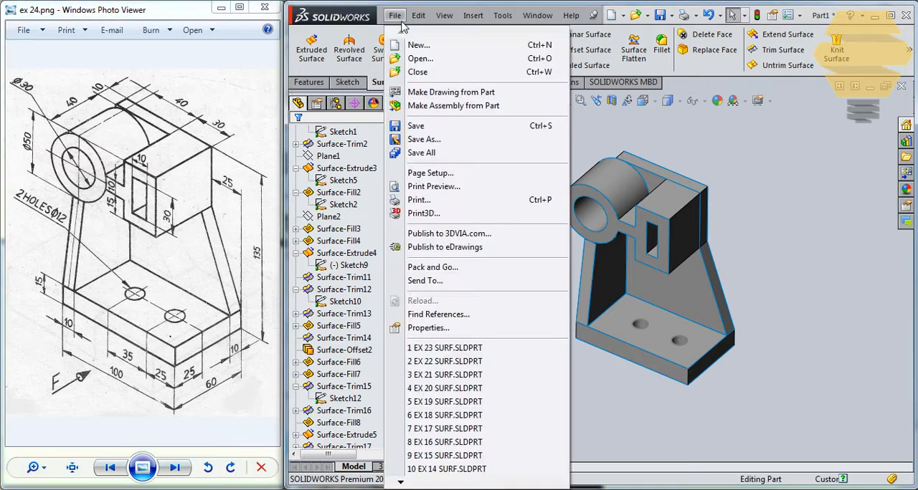
click(420, 44)
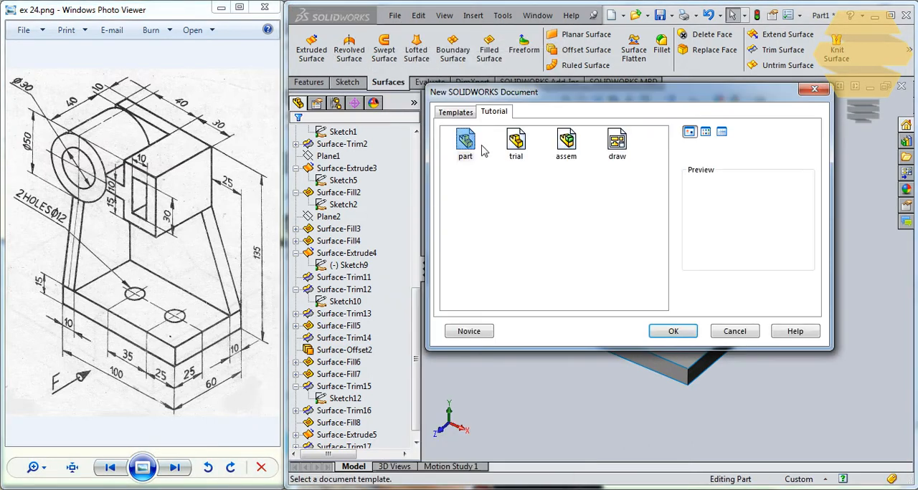
key(Return)
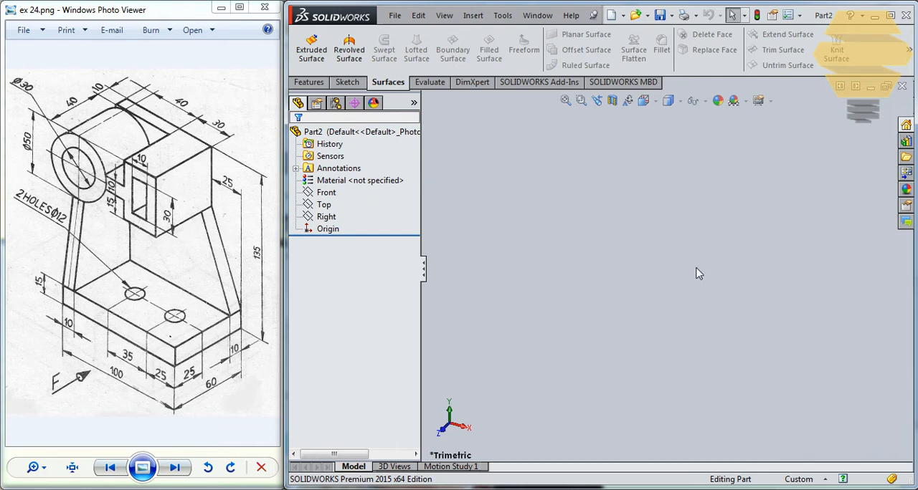
- On the Top plane, sketch a corner rectangle about 84 by 59 mm starting at the origin
click(347, 82)
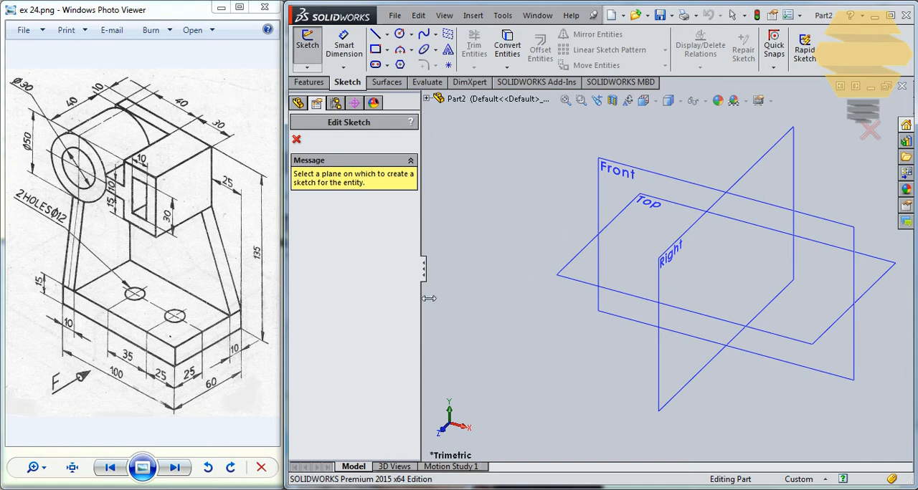
click(595, 255)
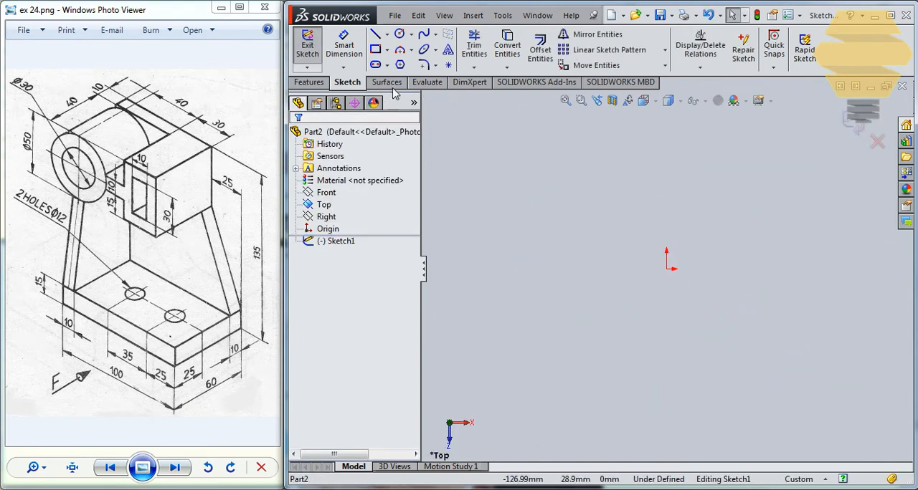
click(667, 270)
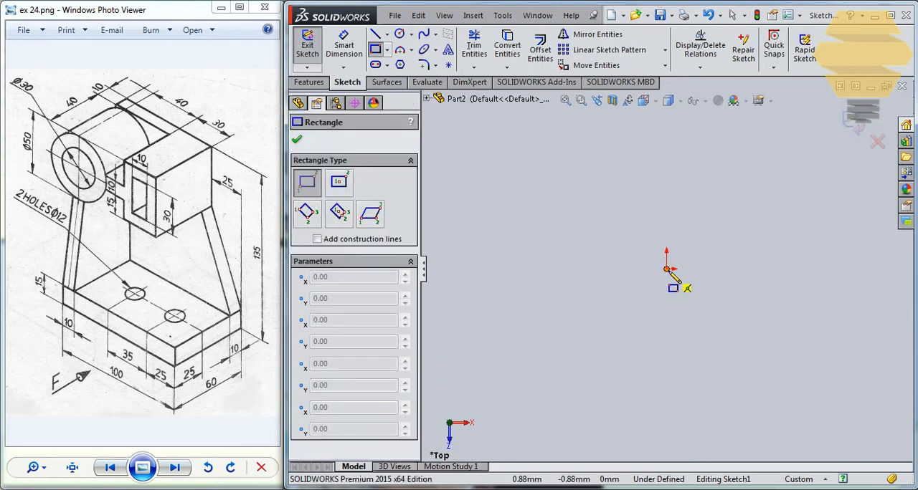
click(828, 364)
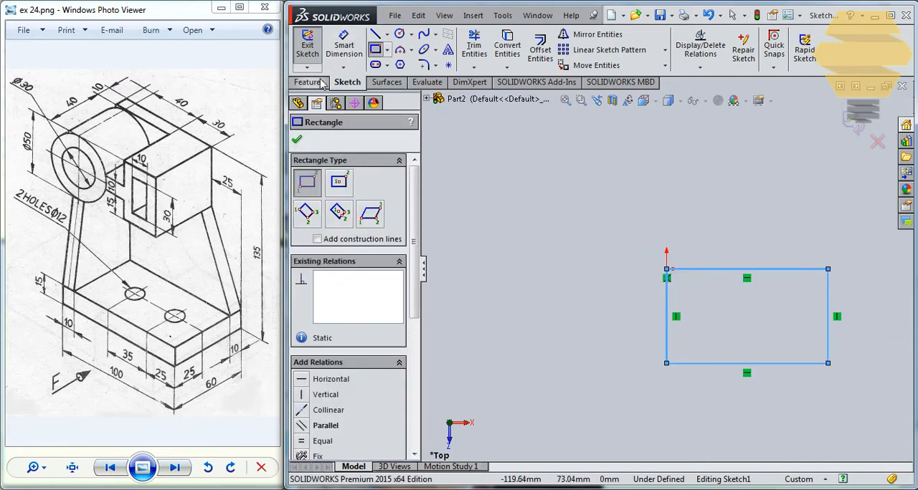
key(Escape)
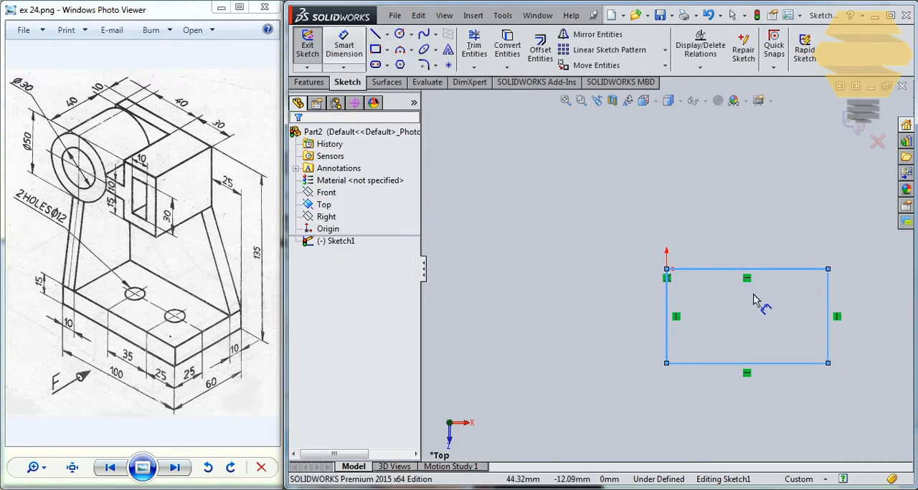
- Dimension the rectangle 100 mm long and 60 mm wide, and finish the sketch
click(726, 244)
click(727, 235)
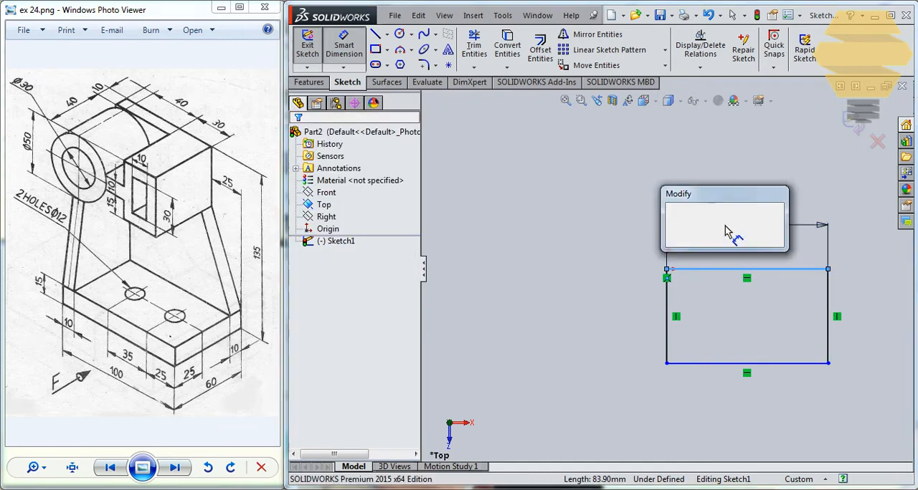
text(100)
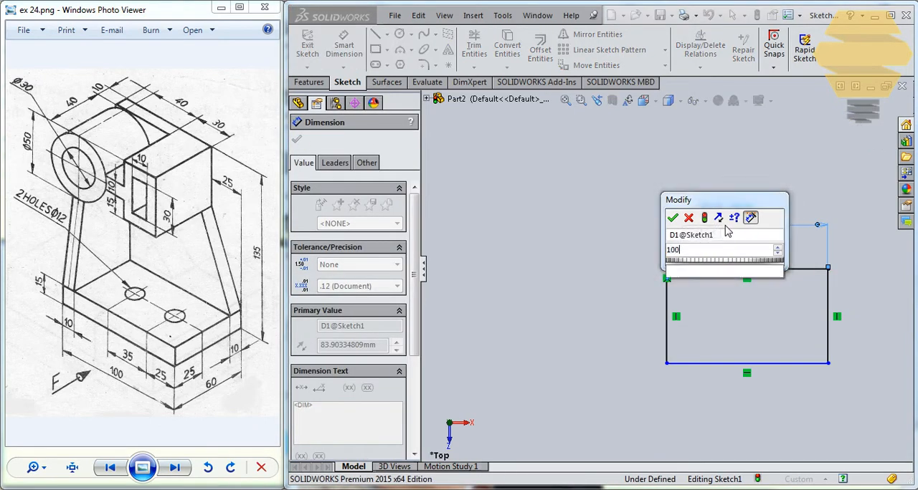
click(672, 217)
click(666, 298)
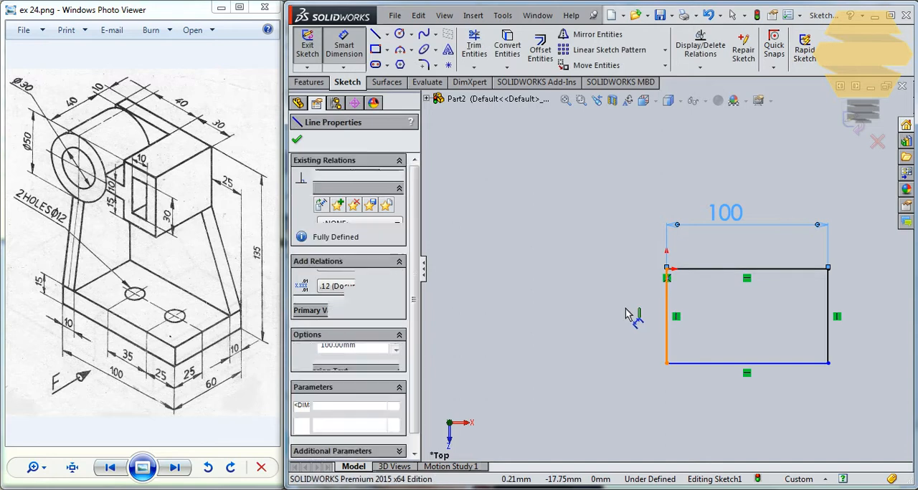
click(629, 314)
text(60)
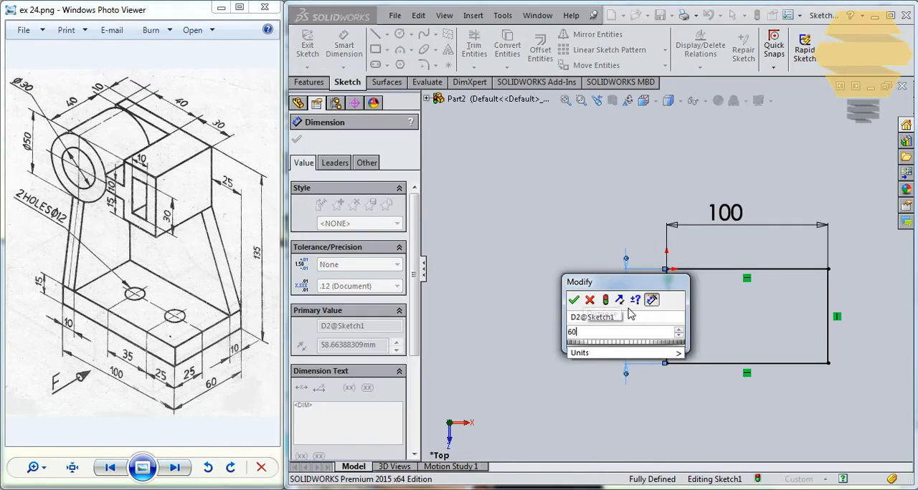
key(Return)
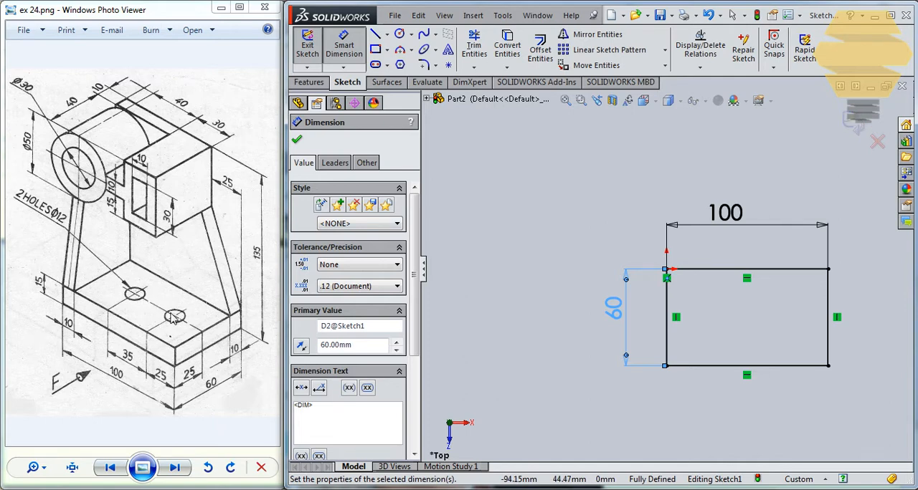
click(852, 117)
click(853, 120)
- Extrude the rectangle as a surface 15 mm downward with a blind end condition
click(388, 82)
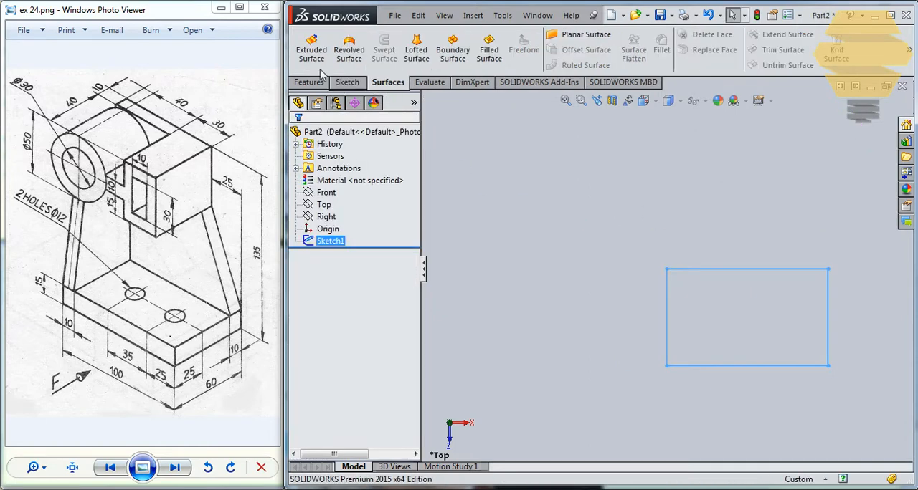
click(312, 49)
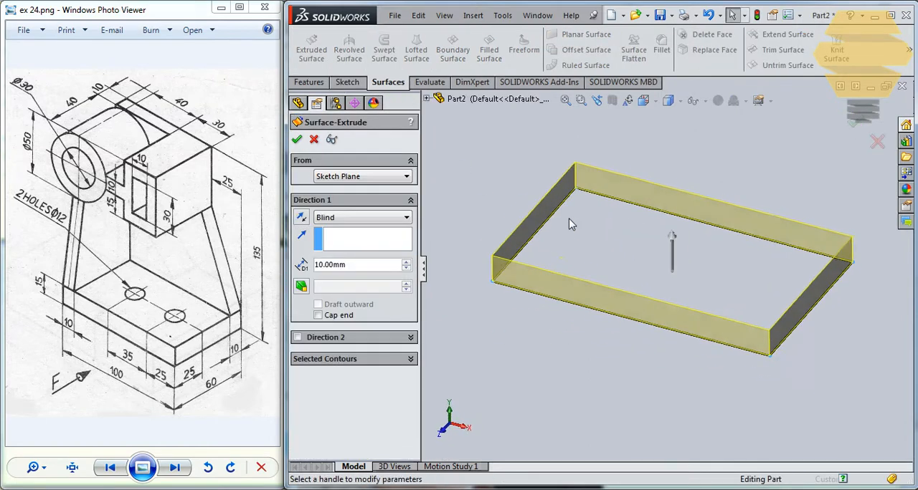
click(302, 218)
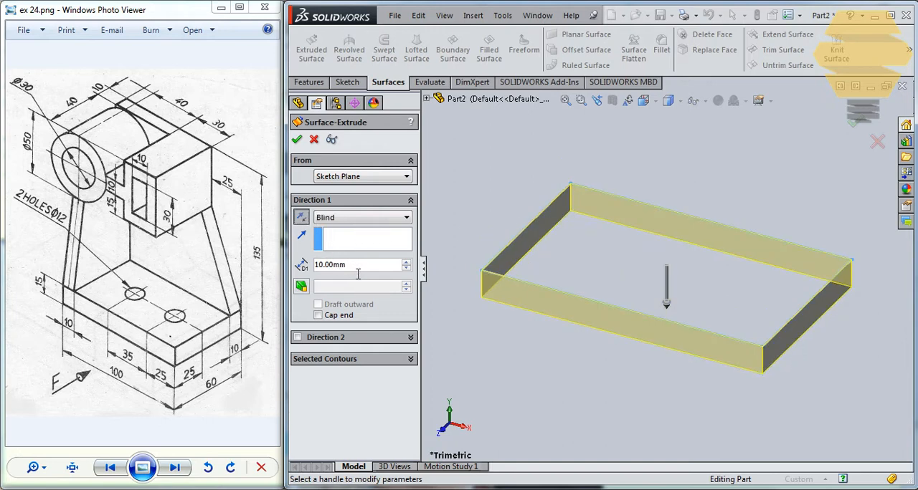
drag(367, 270, 217, 256)
text(15)
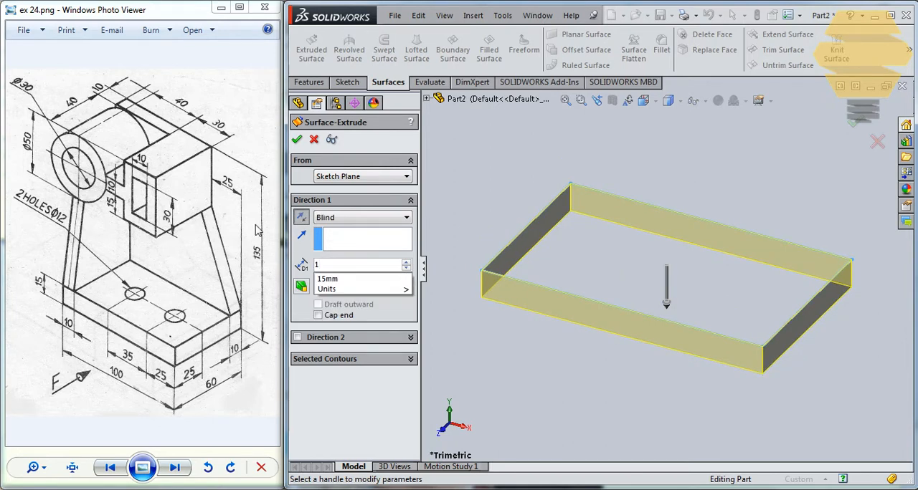
click(298, 140)
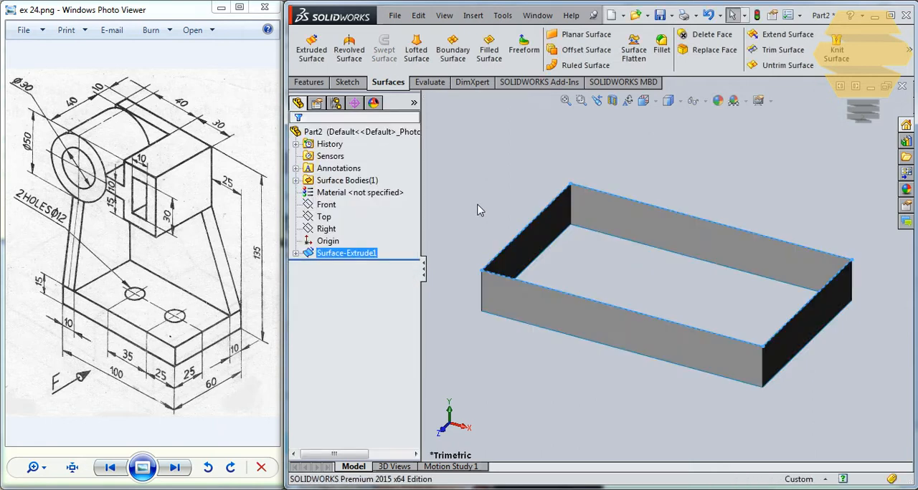
- On the base's back face, sketch lines from the origin about 99 mm up, 55 mm across, 28 mm down, and diagonally to the opposite upper corner
scroll(558, 212, up, 4)
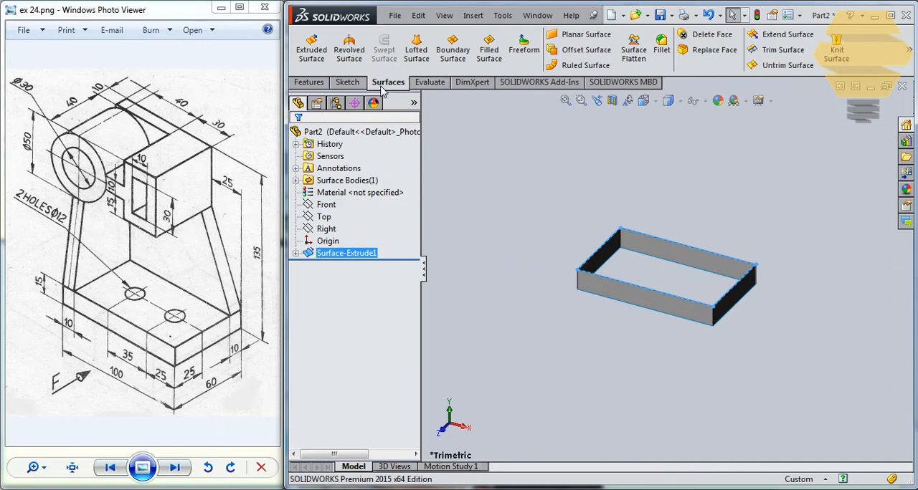
click(347, 82)
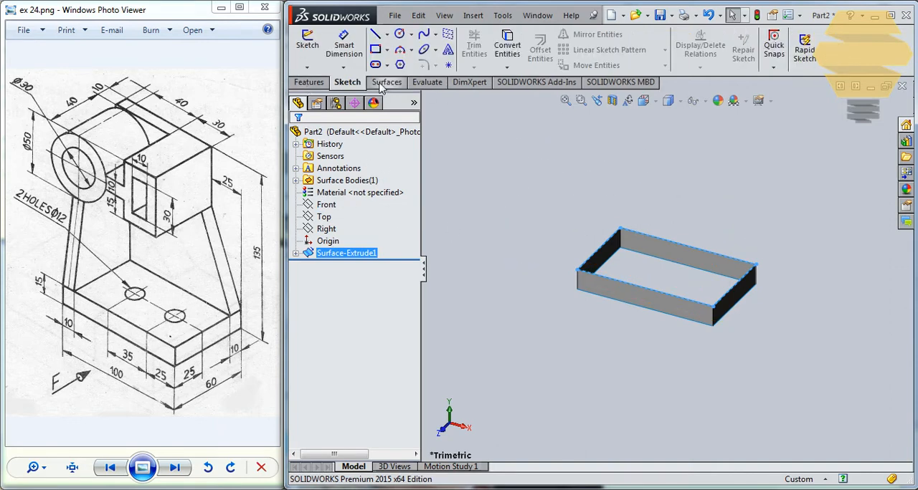
click(306, 43)
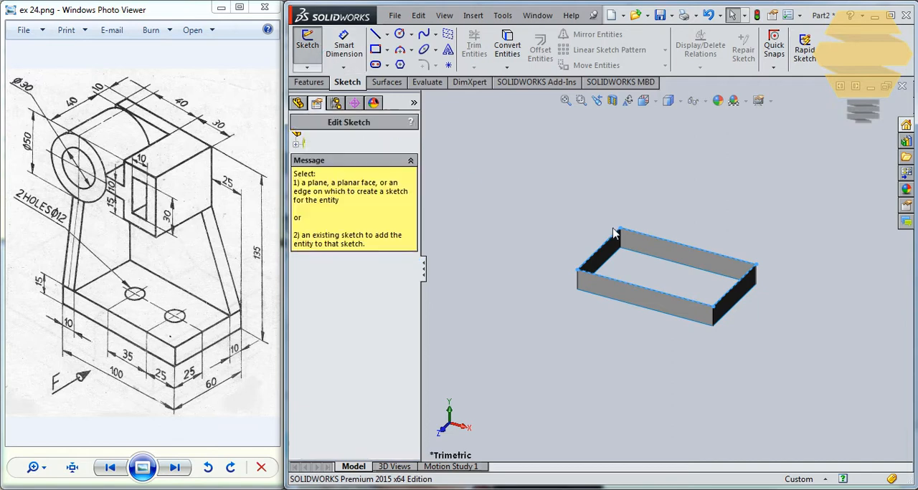
click(666, 252)
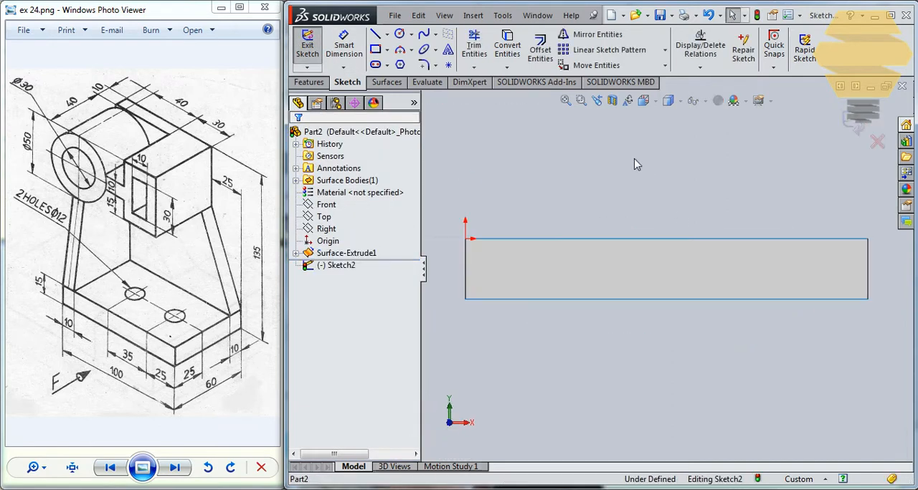
scroll(640, 164, up, 4)
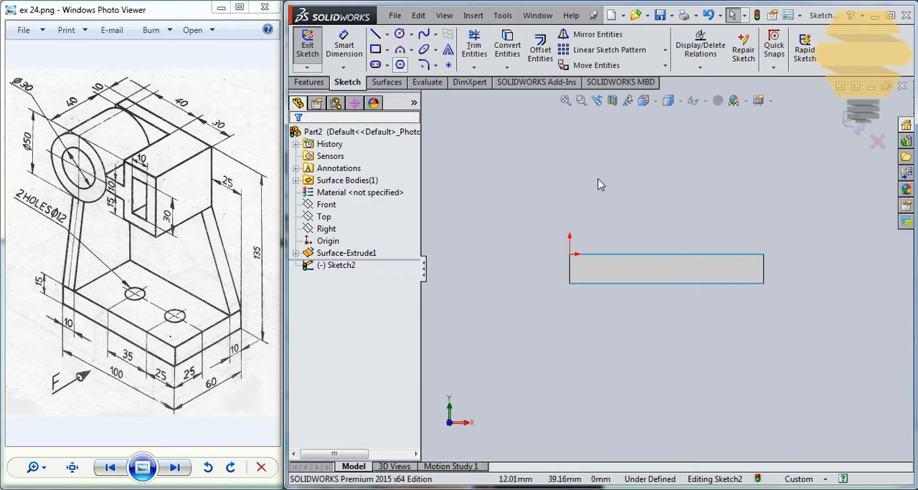
scroll(665, 270, up, 2)
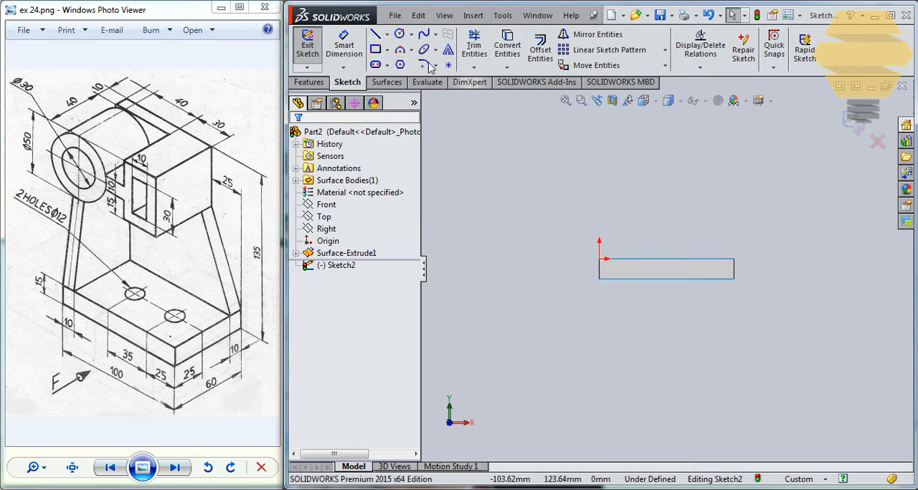
click(599, 259)
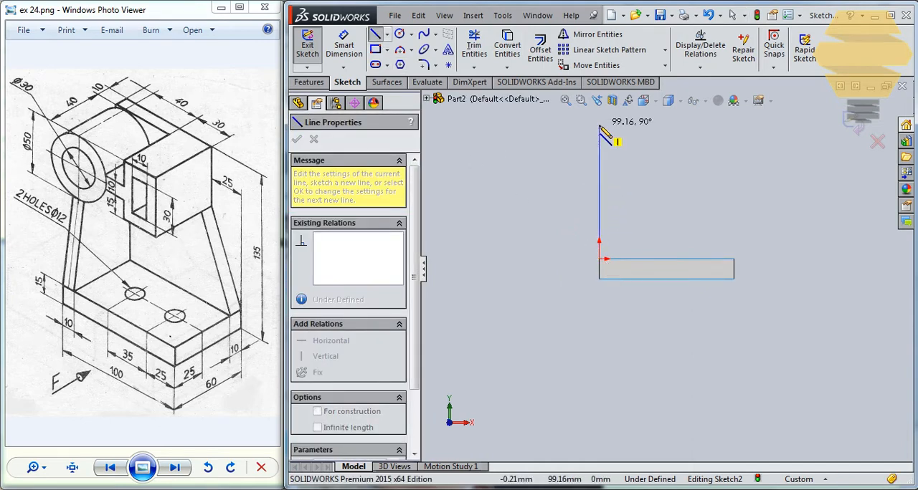
click(599, 125)
click(672, 125)
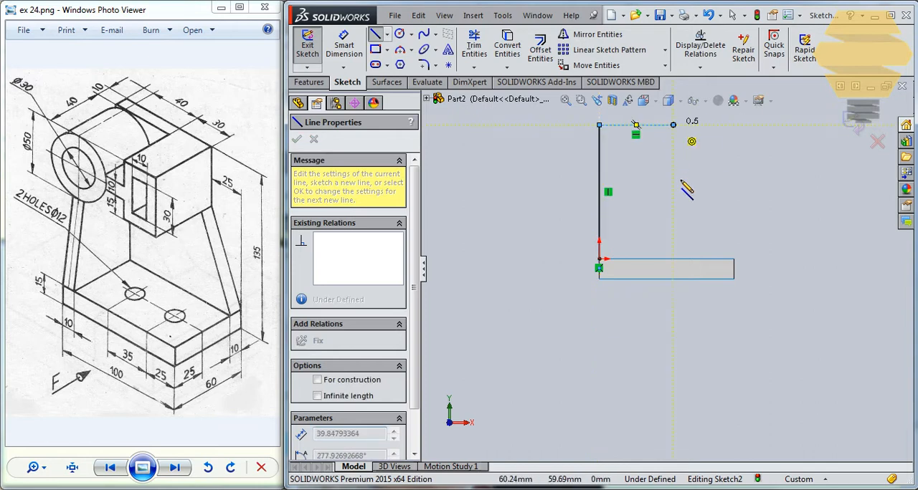
click(673, 163)
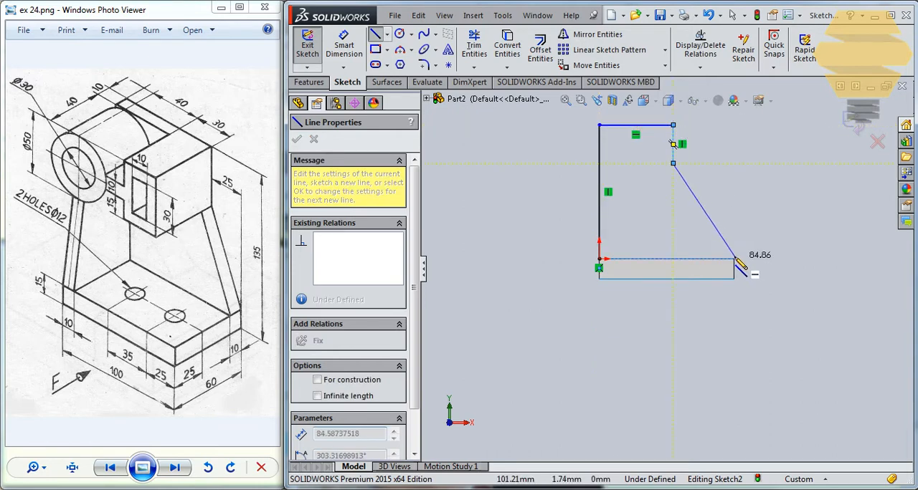
click(733, 259)
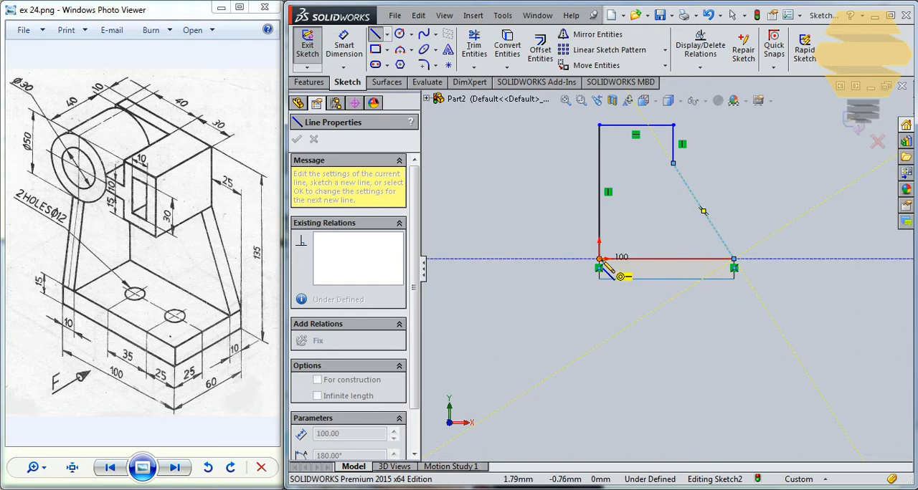
click(602, 261)
key(Escape)
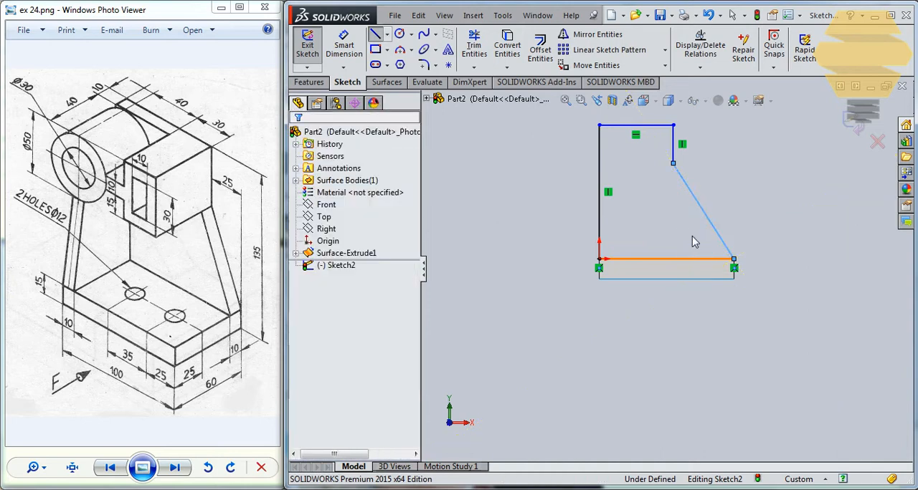
- Dimension the profile's short vertical line to 50 mm
scroll(649, 262, down, 1)
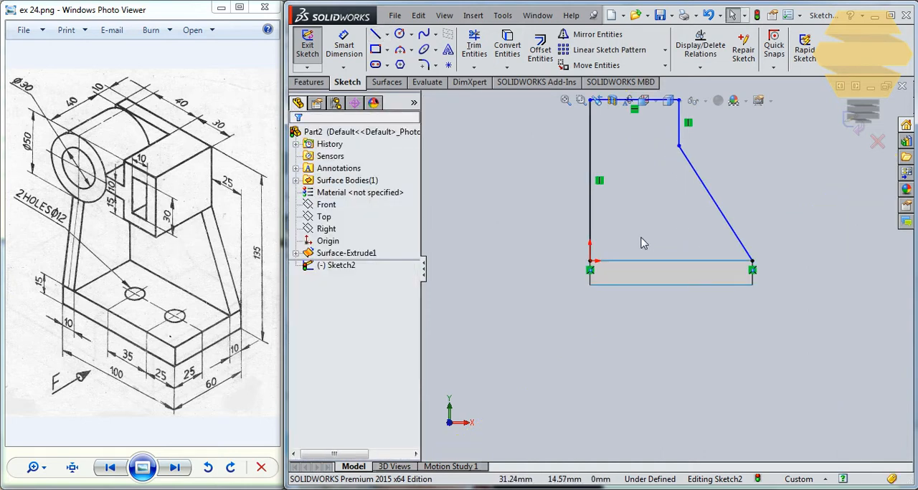
scroll(667, 268, up, 1)
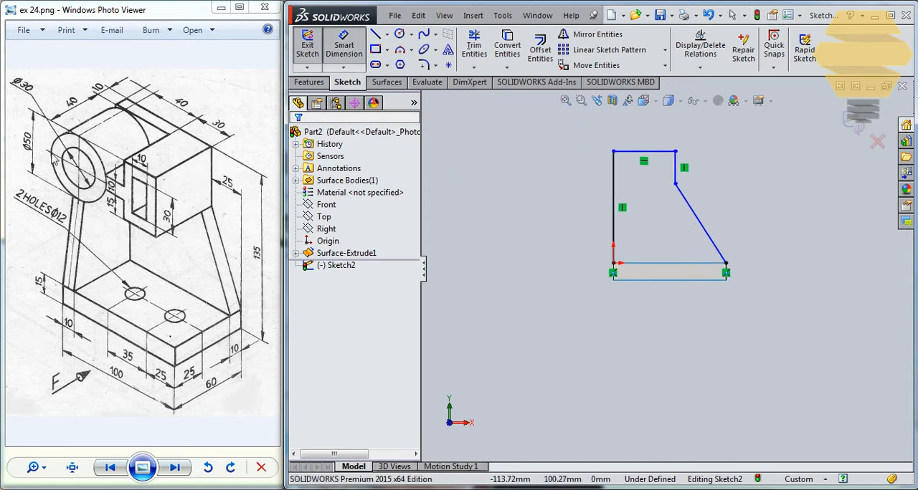
click(675, 169)
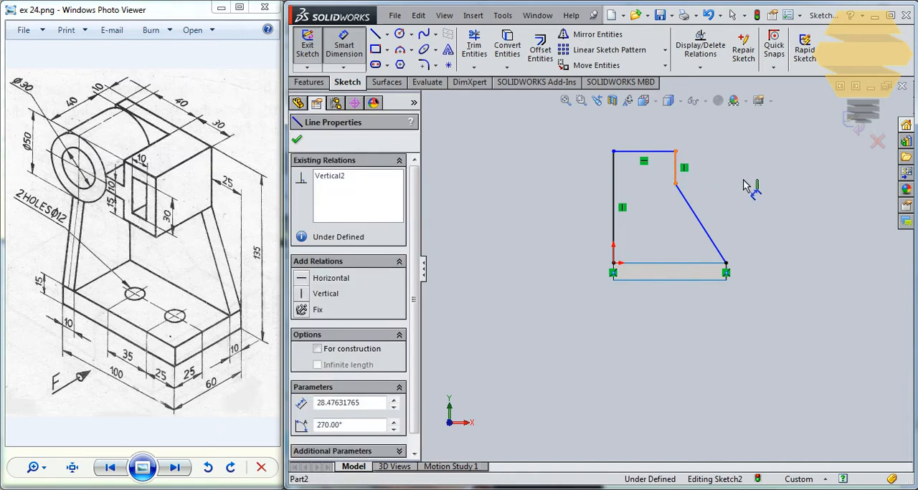
click(724, 180)
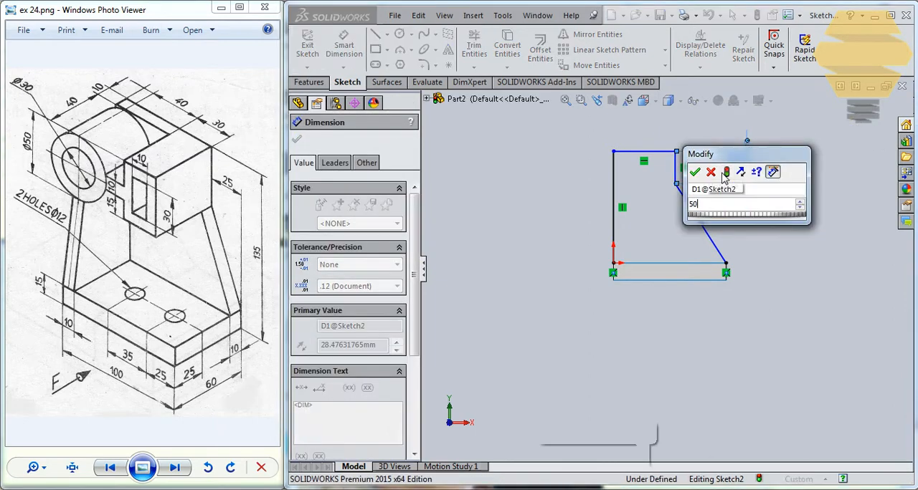
key(Return)
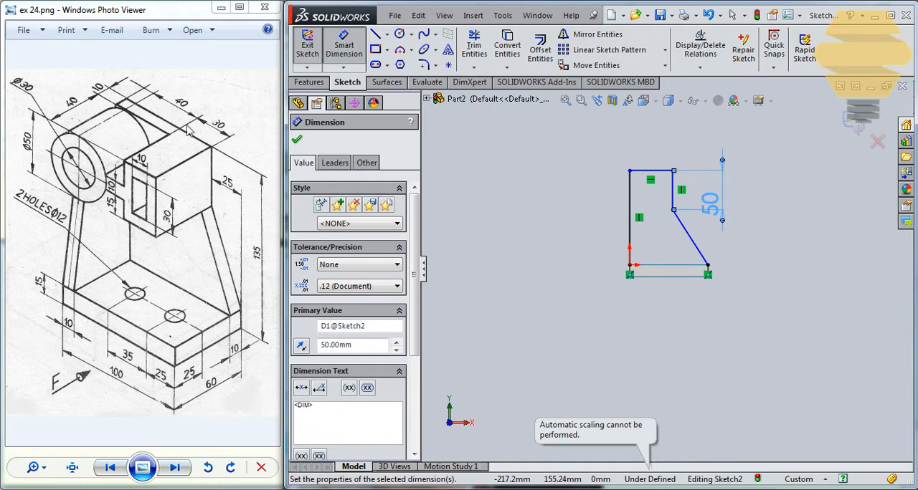
- Dimension the profile's top line to 75 mm and its height above the base's bottom edge to 135 mm, and finish the sketch
click(661, 170)
click(664, 147)
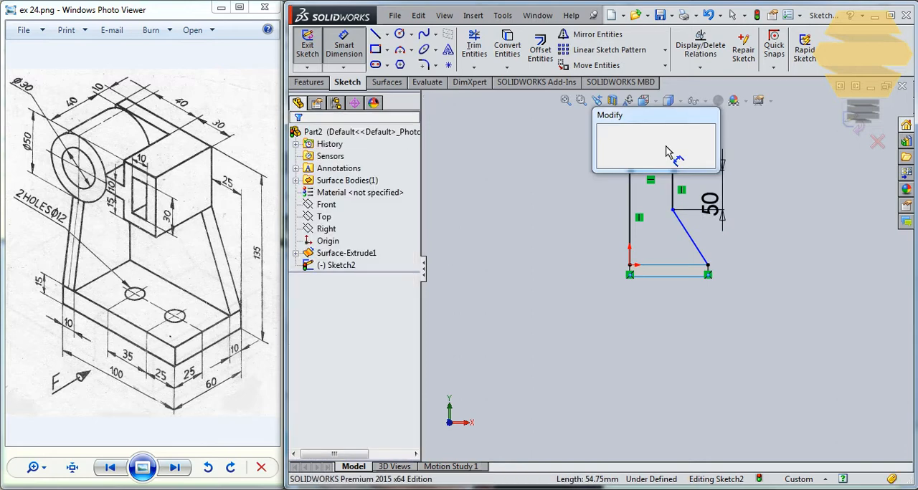
text(75)
key(Return)
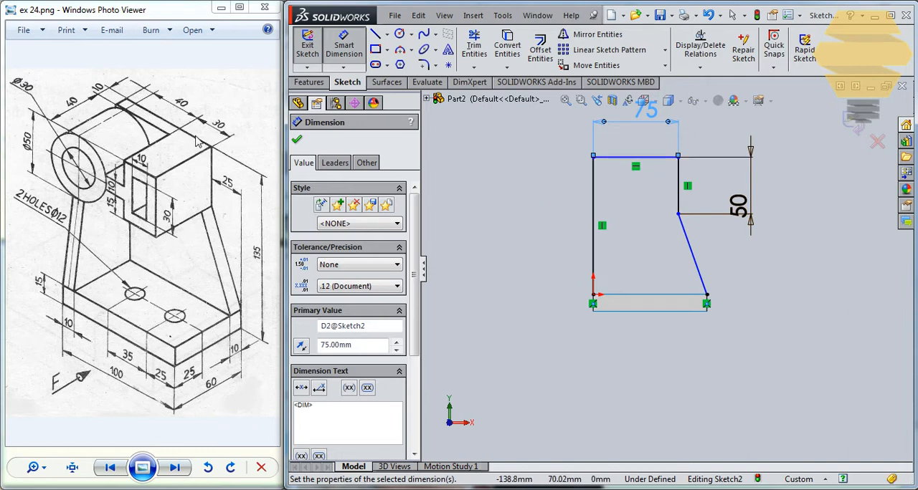
click(613, 161)
click(631, 311)
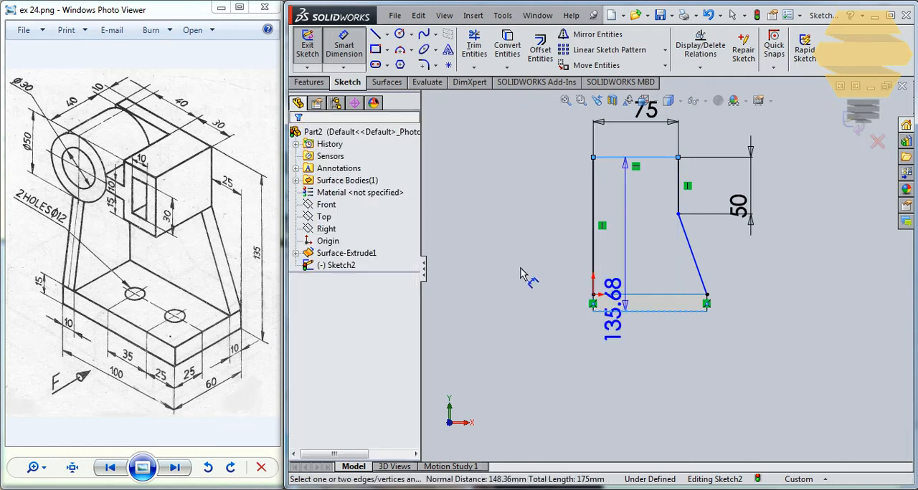
click(521, 269)
text(135)
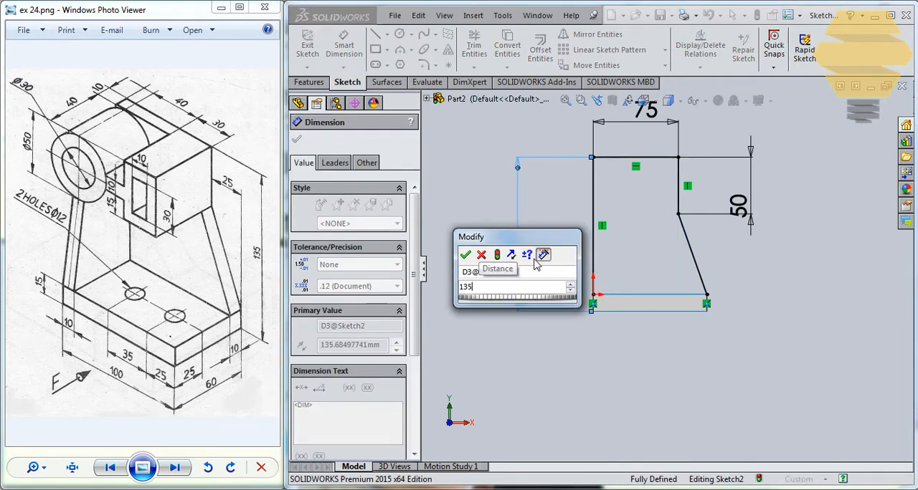
key(Return)
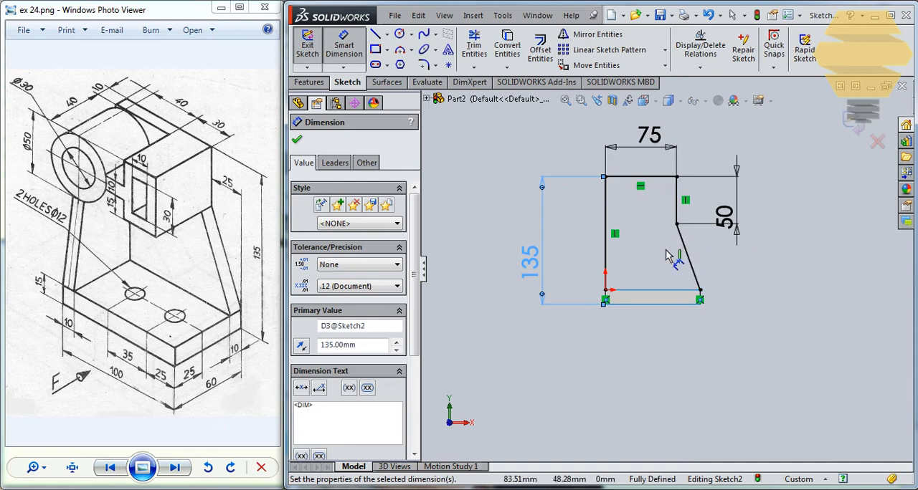
click(853, 127)
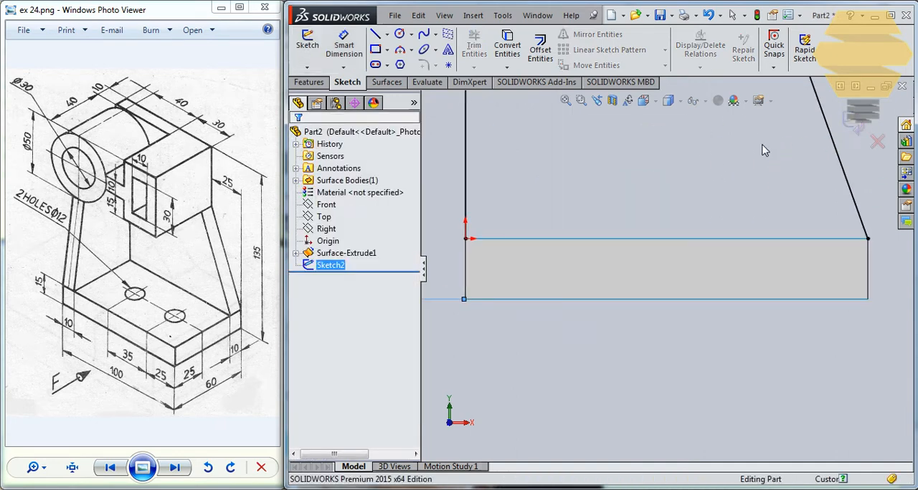
- Extrude the upright profile sketch as a surface with a blind depth of 10 mm
mouse_move(670, 171)
middle_down()
mouse_move(707, 266)
mouse_move(708, 249)
mouse_move(678, 260)
mouse_move(666, 145)
mouse_move(690, 143)
middle_up()
scroll(669, 144, up, 3)
scroll(690, 142, up, 1)
scroll(690, 143, down, 2)
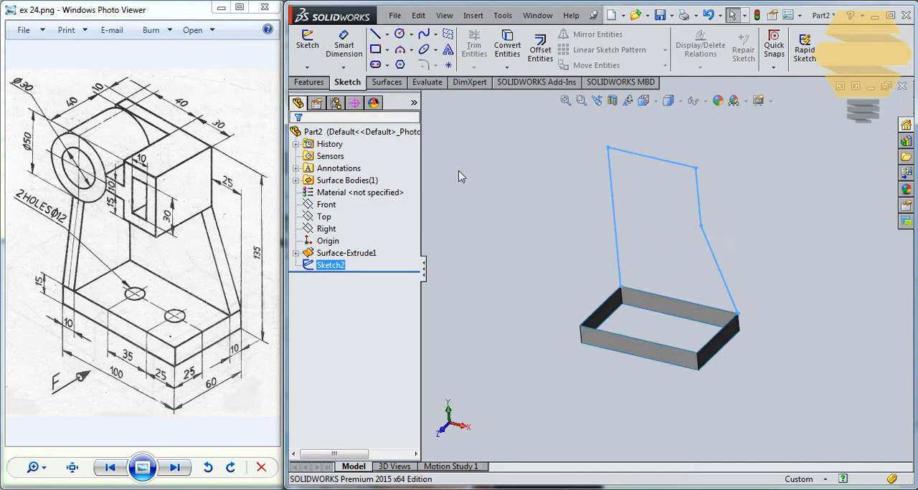
click(386, 82)
click(311, 49)
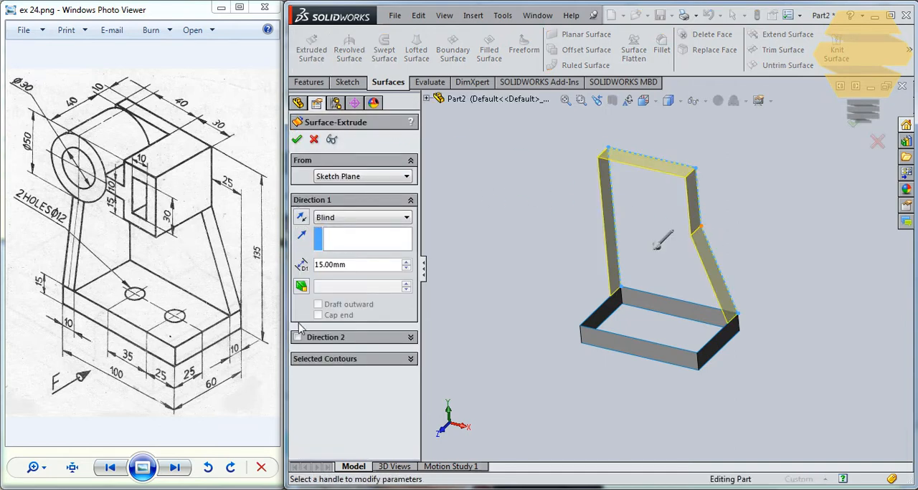
click(331, 267)
text(10)
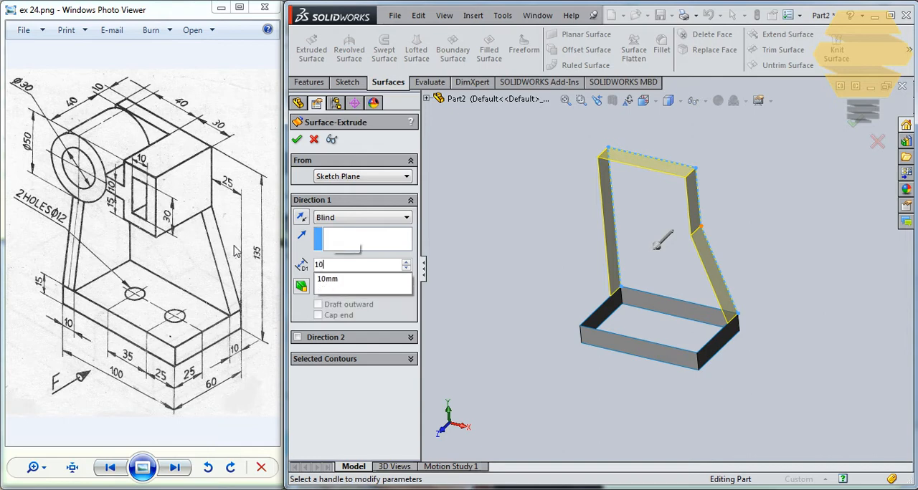
key(Return)
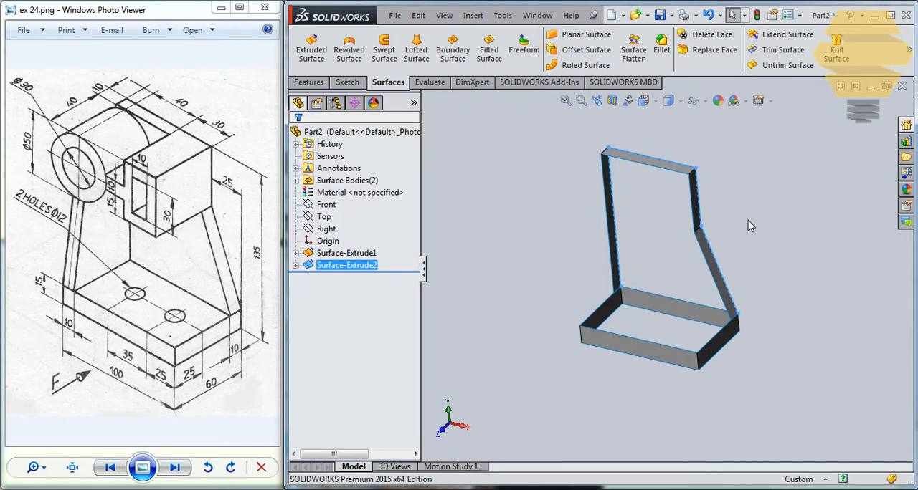
- Fill the back opening of the upright with a Filled Surface bounded by the base's back upper edge and the profile sketch, using Contact
middle_drag(748, 221, 734, 242)
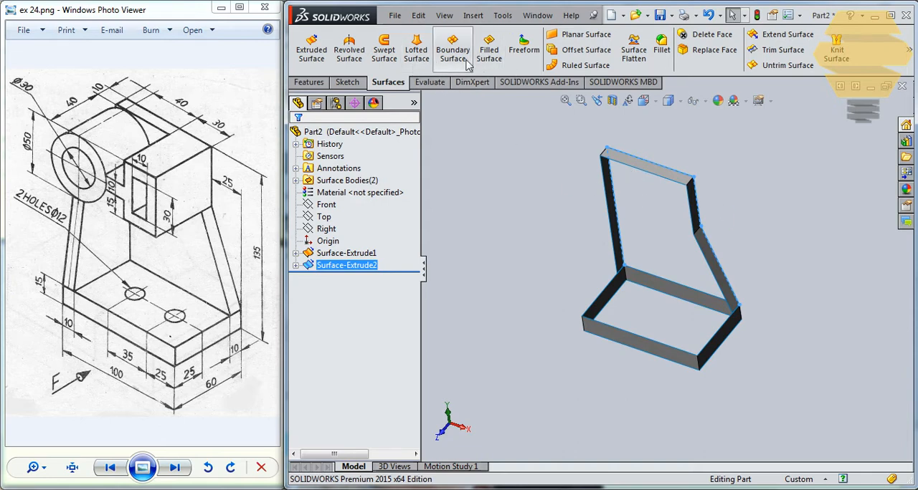
click(489, 51)
mouse_move(752, 215)
middle_down()
mouse_move(693, 246)
mouse_move(721, 272)
middle_up()
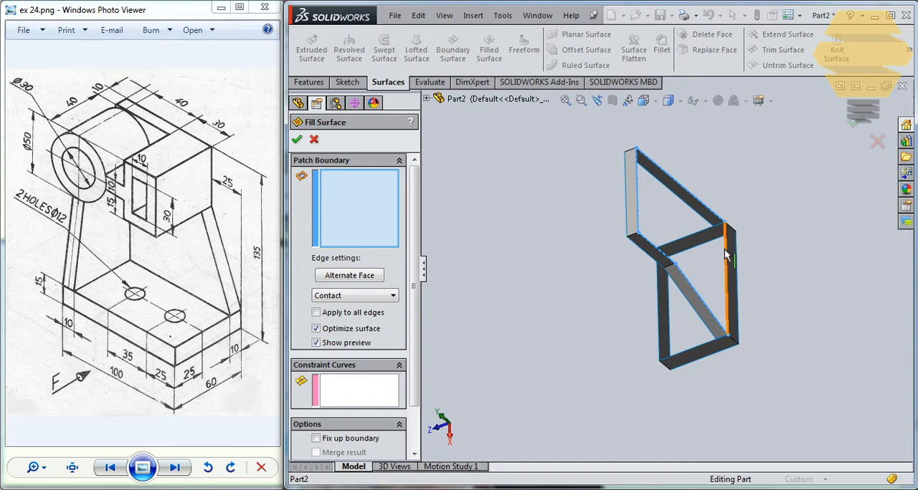
click(728, 257)
click(707, 206)
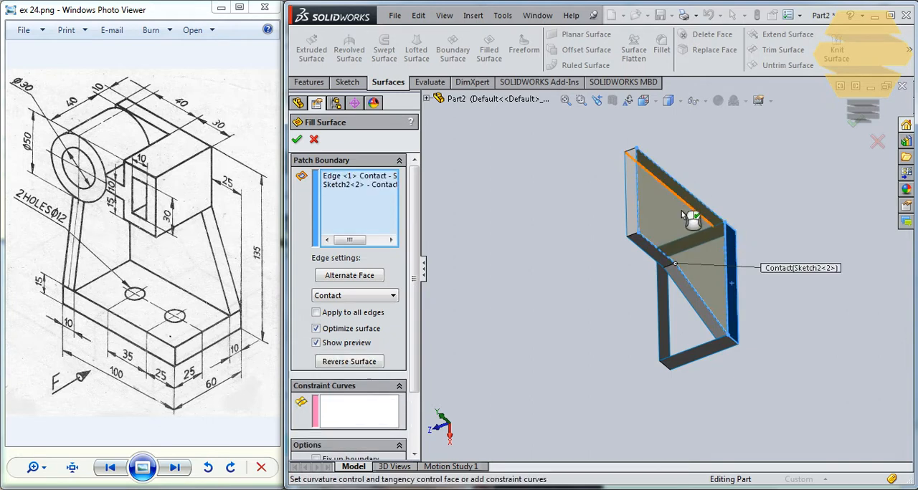
middle_drag(797, 263, 816, 235)
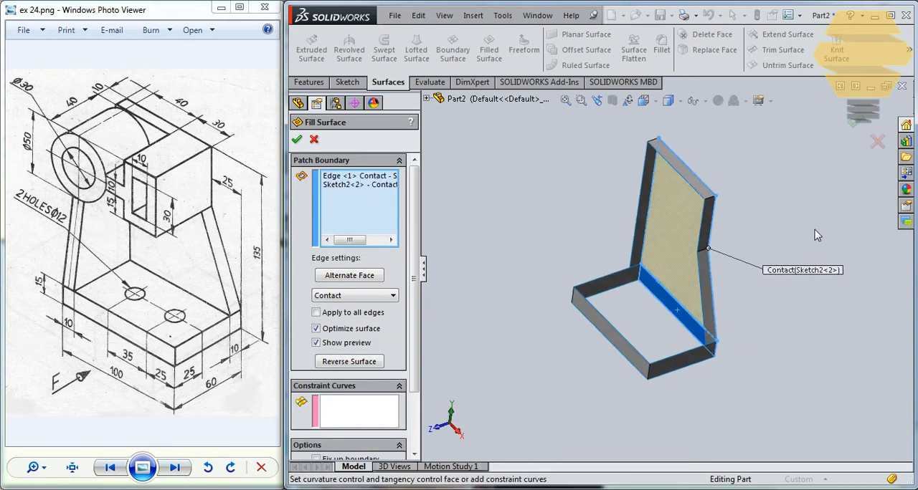
click(860, 137)
- Create a reference plane offset 50 mm forward from the upright's filled back face
middle_drag(721, 270, 528, 225)
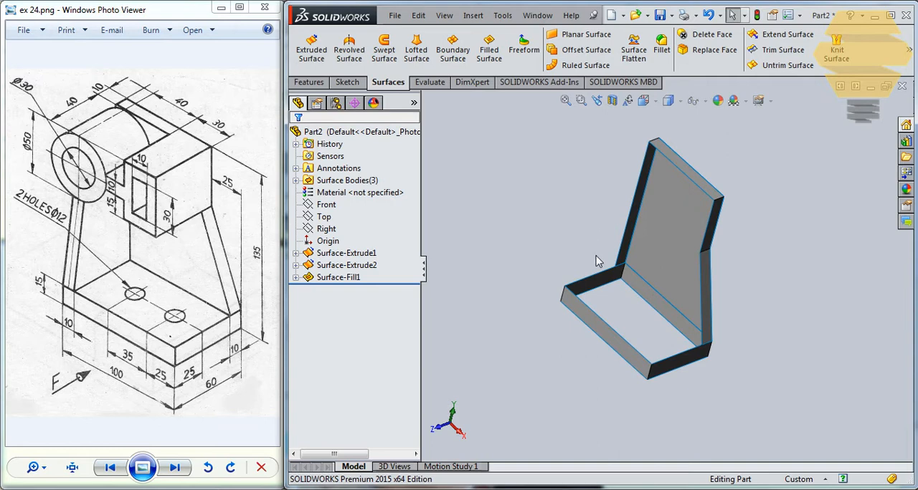
middle_drag(677, 322, 647, 305)
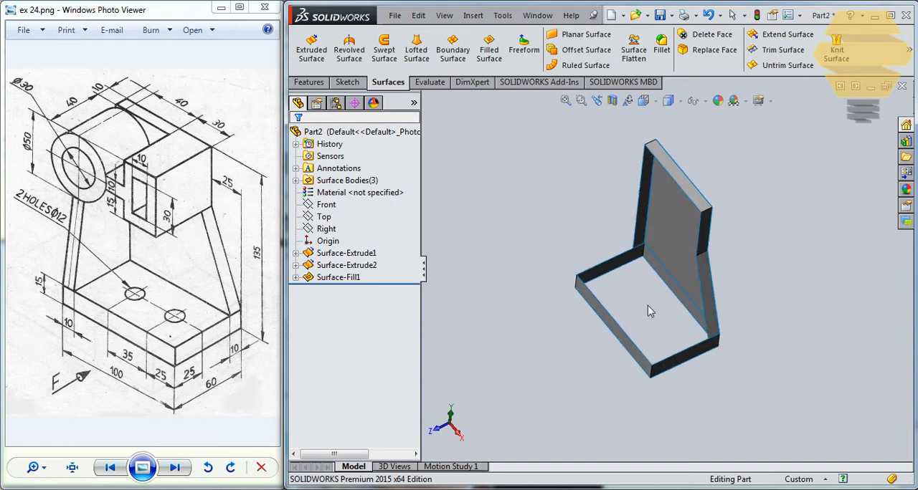
click(665, 229)
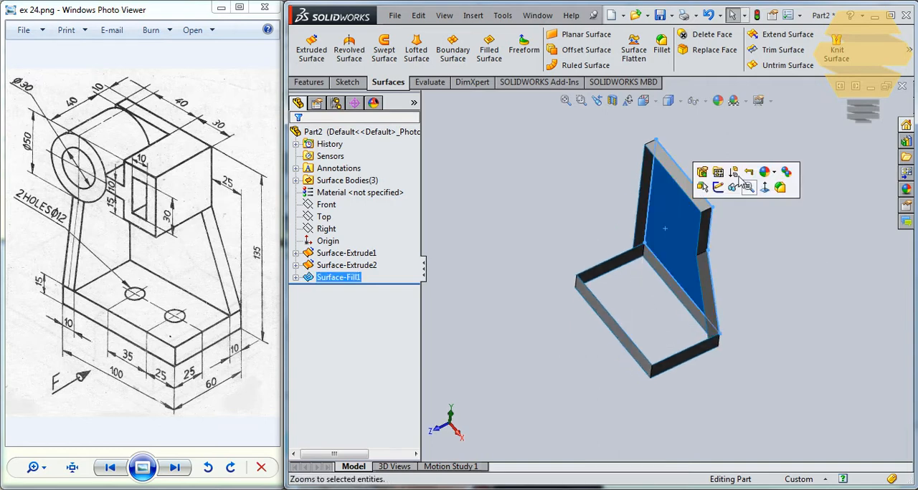
click(323, 83)
click(823, 63)
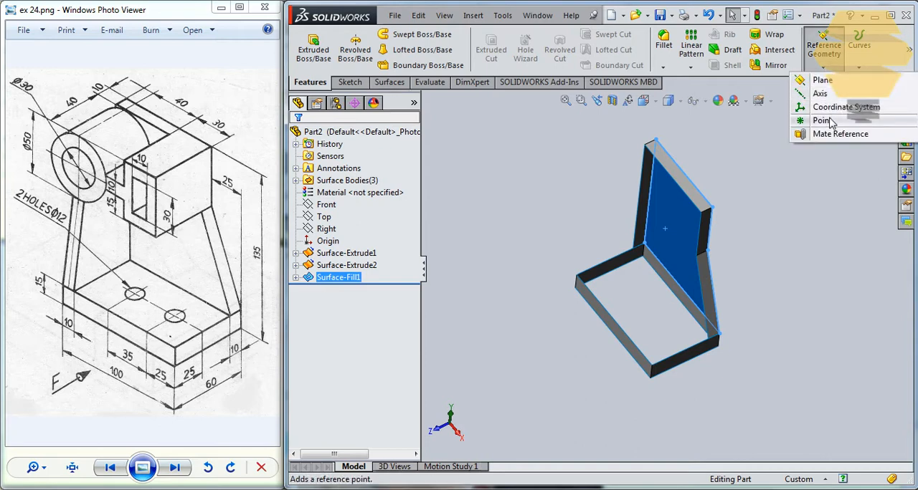
right_drag(660, 241, 660, 226)
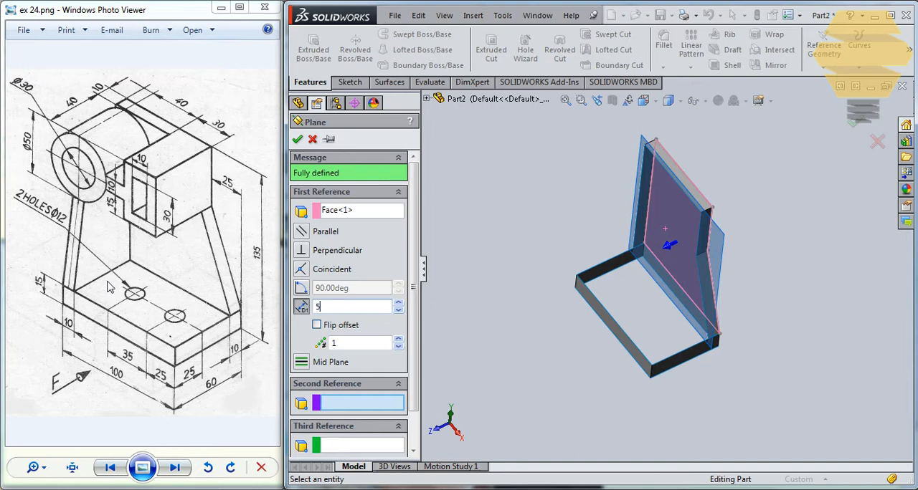
click(297, 139)
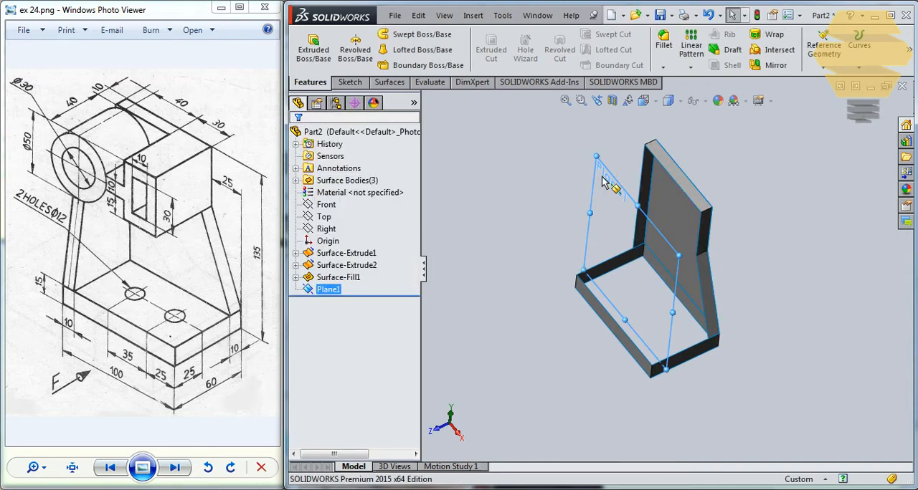
- On the new offset plane, sketch two concentric circles near the upright's upper left, the outer one about 40 mm in diameter
click(610, 178)
click(682, 132)
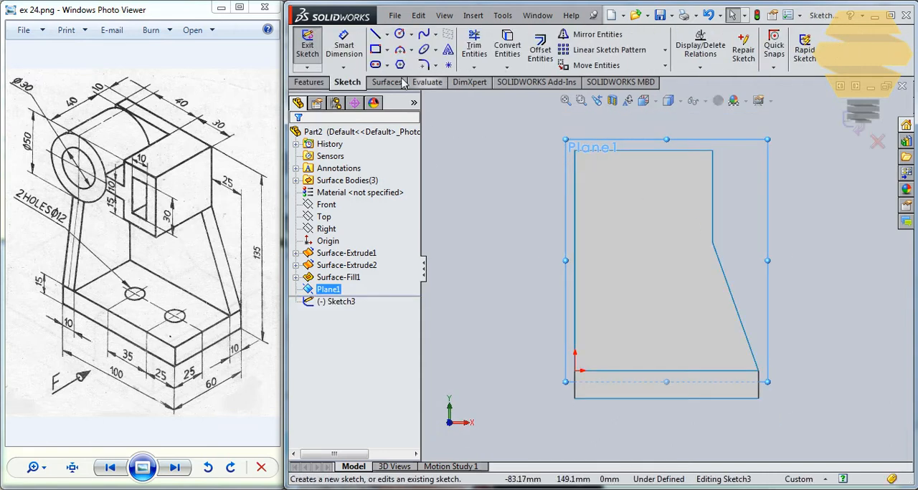
click(399, 34)
drag(613, 214, 622, 214)
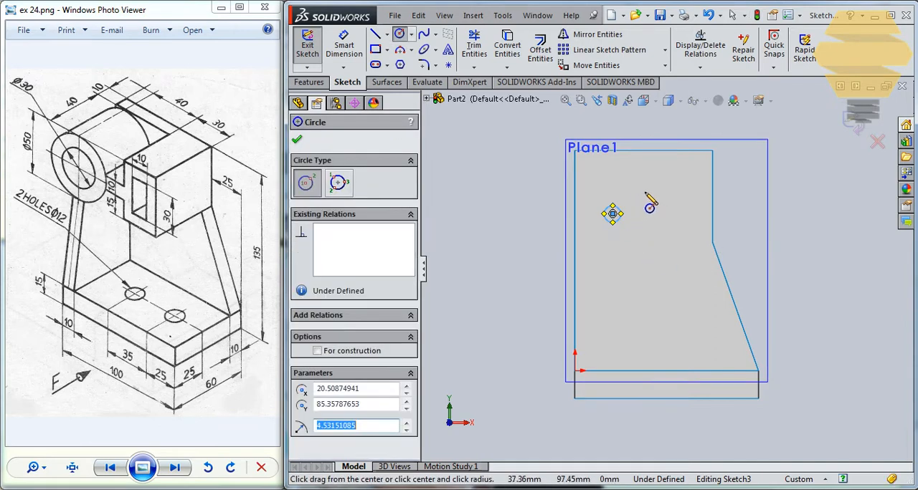
key(Escape)
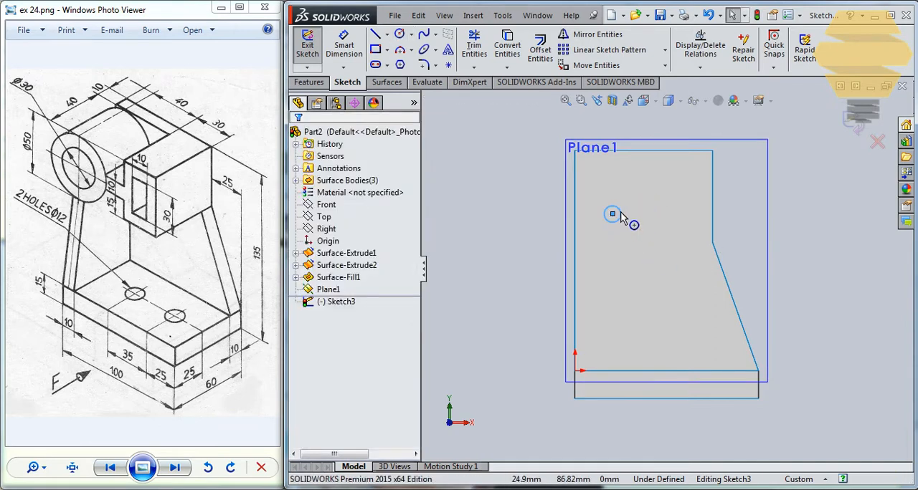
drag(640, 202, 644, 195)
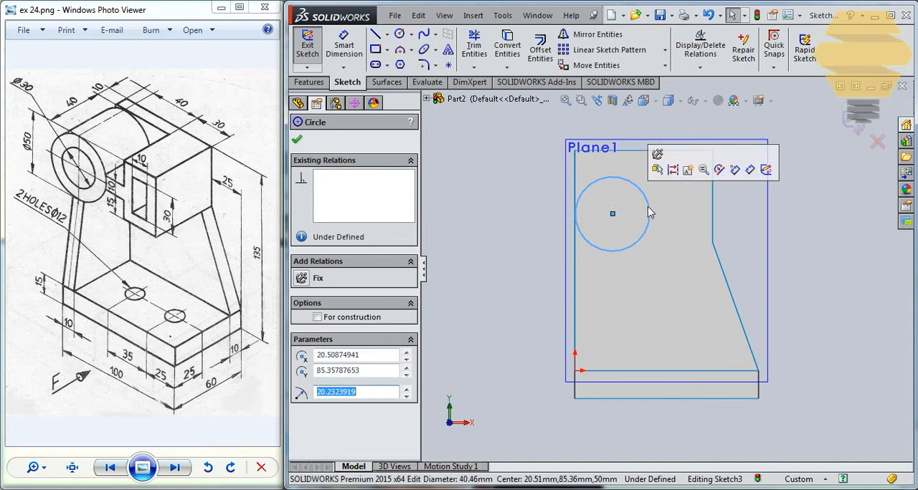
click(399, 34)
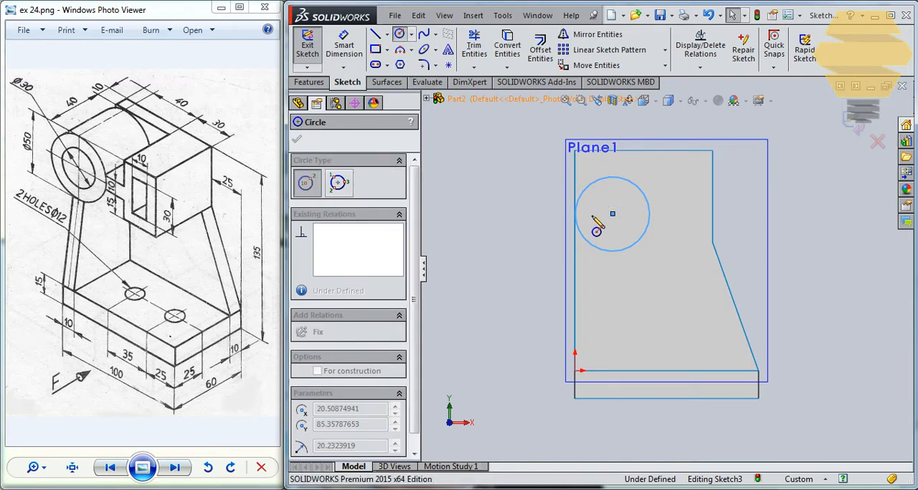
click(613, 213)
click(629, 208)
key(Escape)
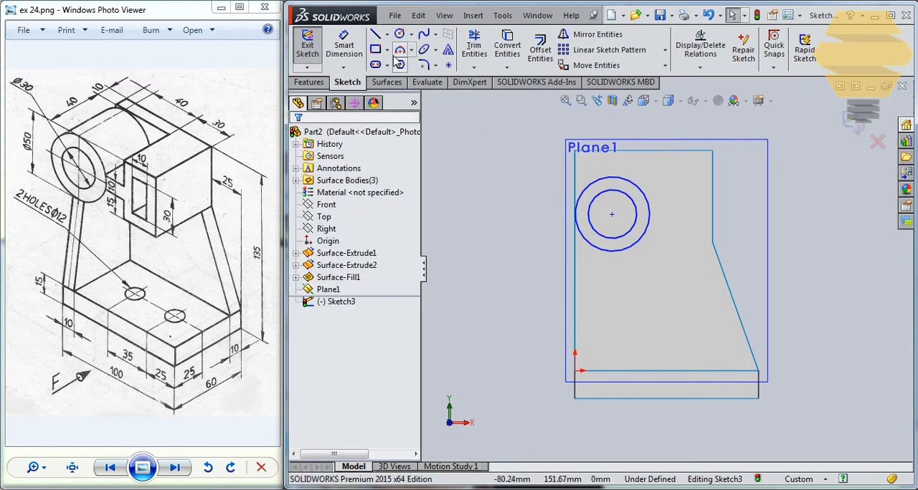
- Sketch a rectangle about 30 mm wide and 40 mm high beside the circles, with a smaller rectangle inside it
click(377, 51)
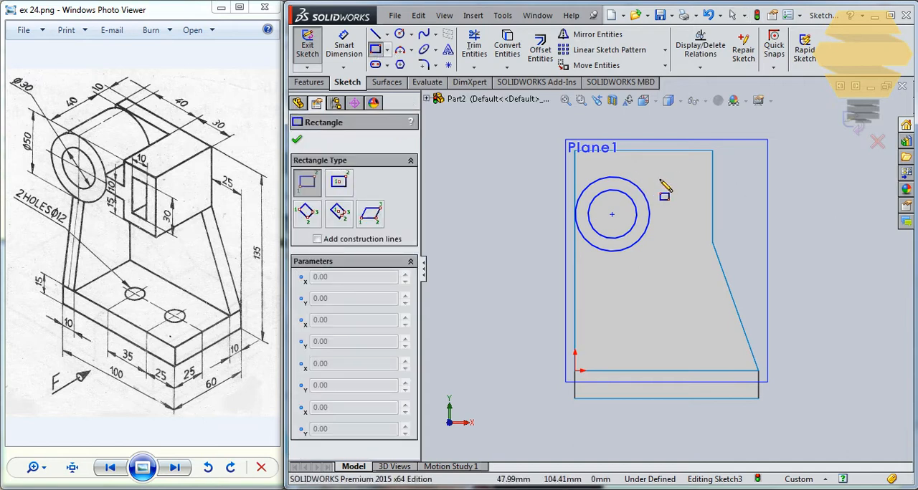
click(678, 178)
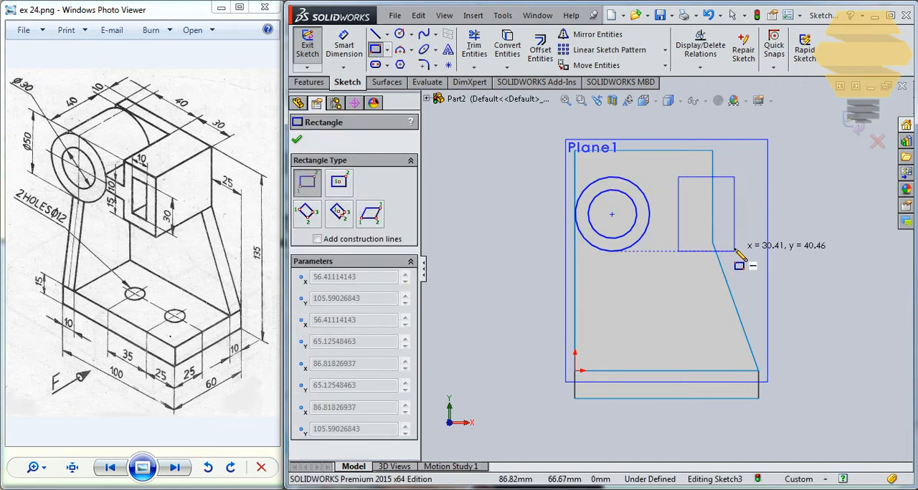
click(734, 251)
key(Escape)
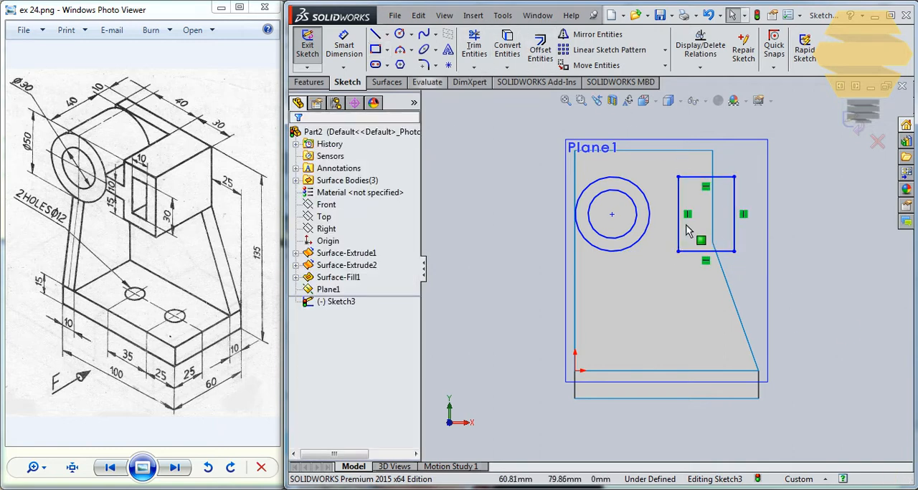
key(f)
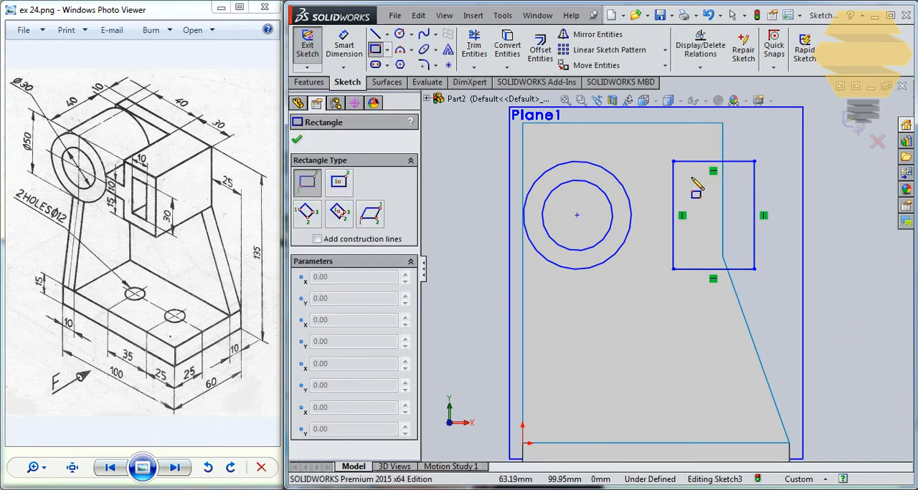
click(689, 179)
click(739, 254)
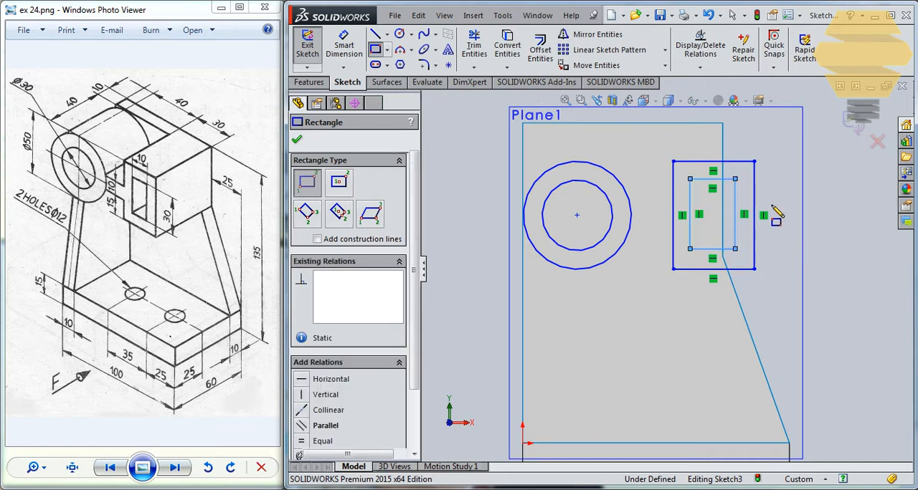
key(Escape)
- Sketch a connecting line from just inside the outer circle to the near side of the larger rectangle
scroll(595, 194, up, 2)
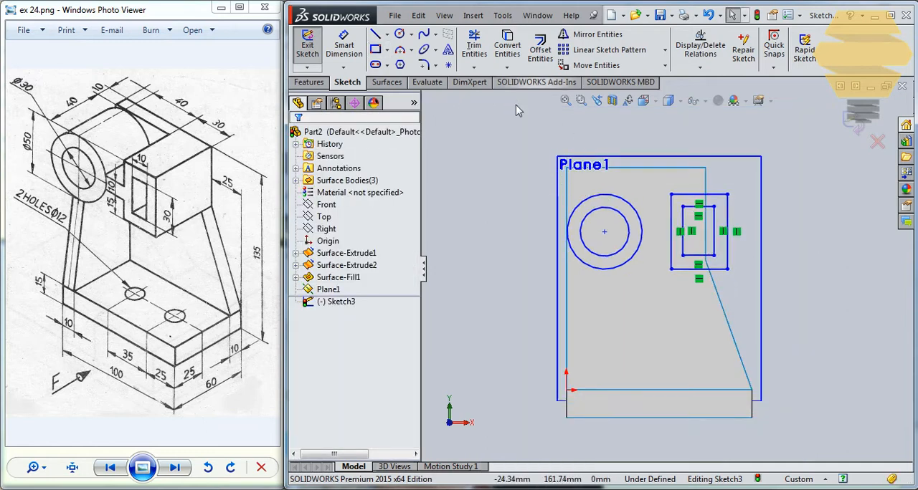
click(374, 36)
scroll(656, 239, up, 2)
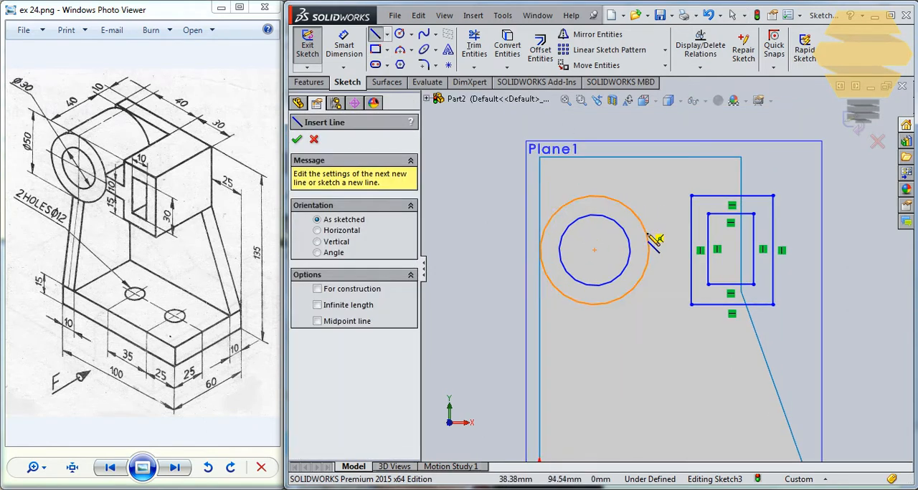
click(640, 240)
click(699, 237)
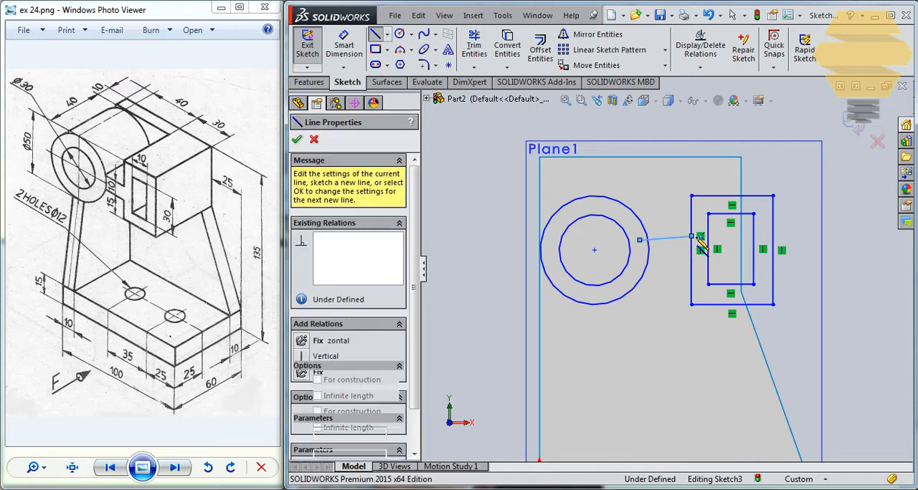
key(Escape)
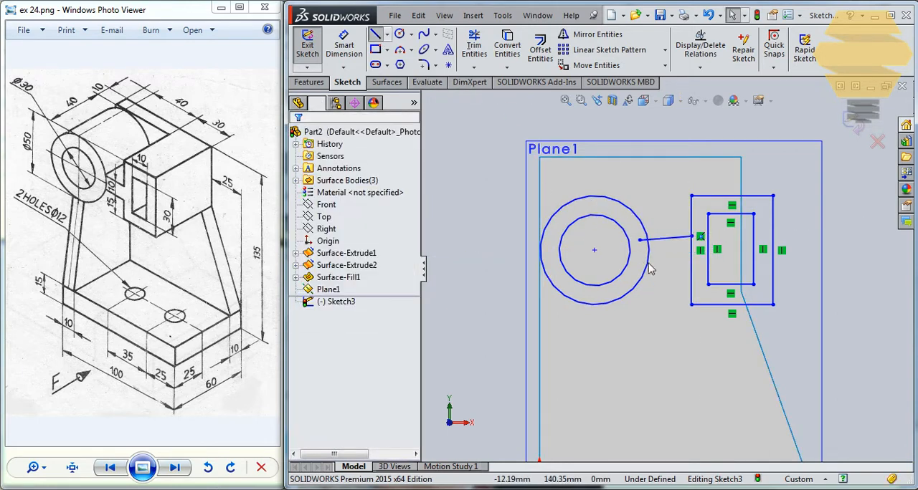
- Sketch a second, horizontal connecting line below the first, from inside the outer circle to just inside the larger rectangle
click(639, 263)
click(696, 262)
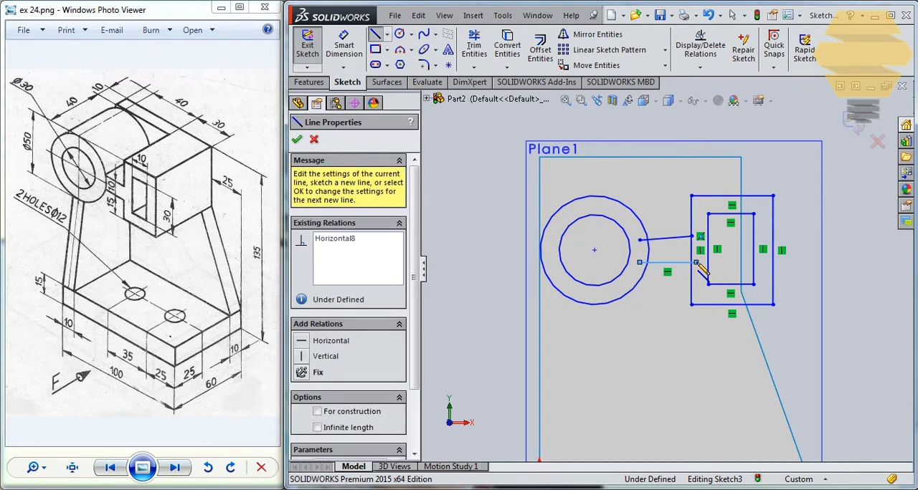
key(Escape)
- Trim the overhanging ends of both connecting lines and the circle and rectangle segments between them to form one open-necked profile
scroll(731, 194, down, 4)
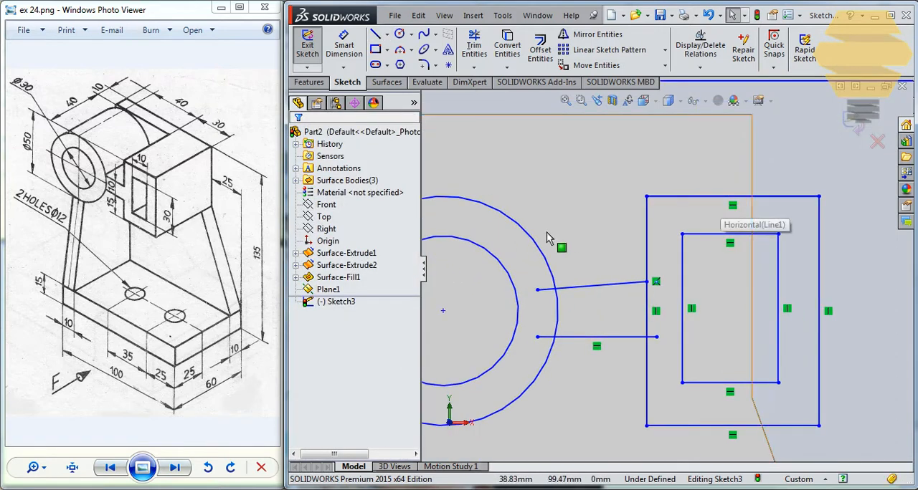
click(473, 49)
drag(543, 284, 551, 308)
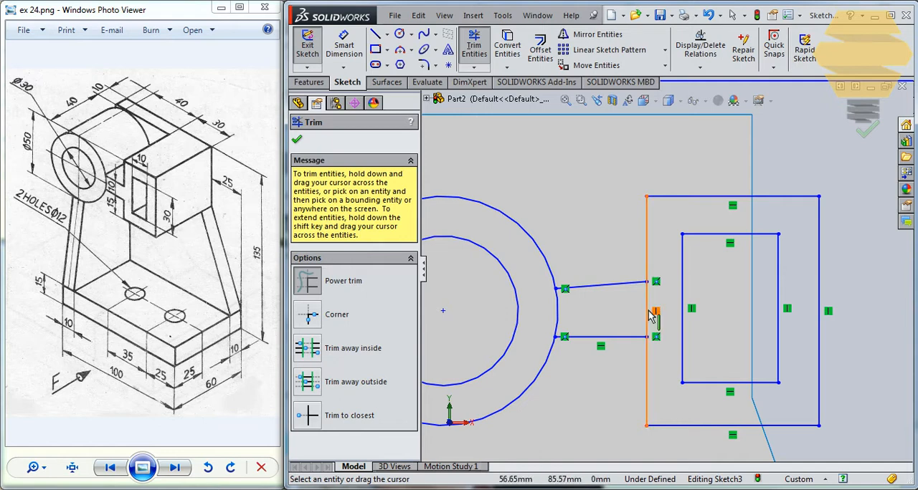
scroll(531, 307, up, 2)
key(Escape)
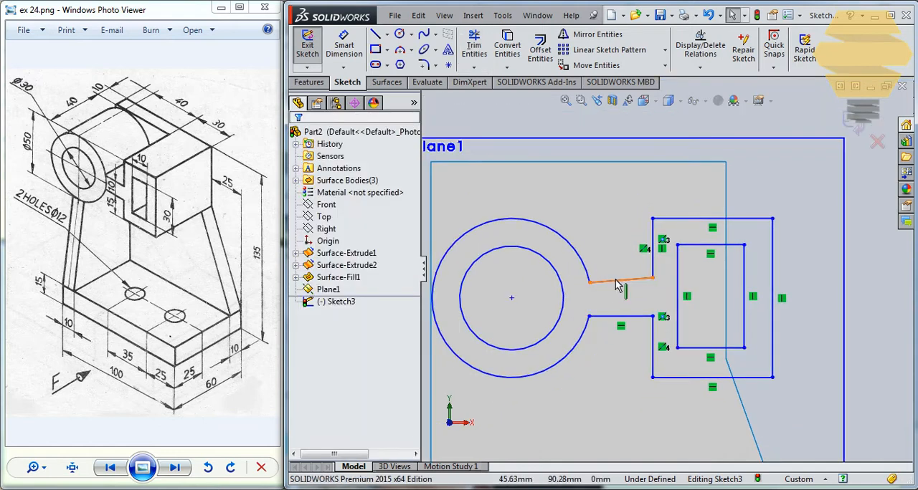
- Add a horizontal relation to the slanted upper connecting line
click(621, 281)
click(304, 279)
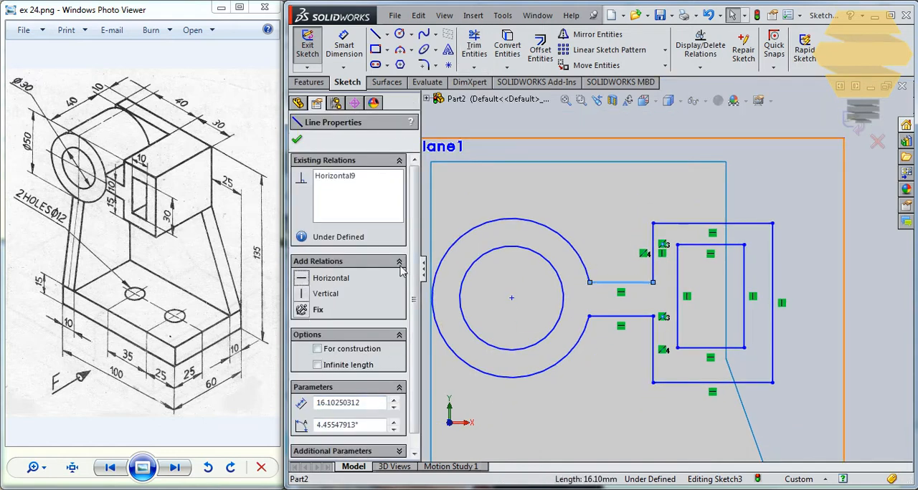
click(297, 141)
- Dimension the inner rectangle's height as 30 mm and the outer rectangle's height as 50 mm
scroll(500, 205, up, 2)
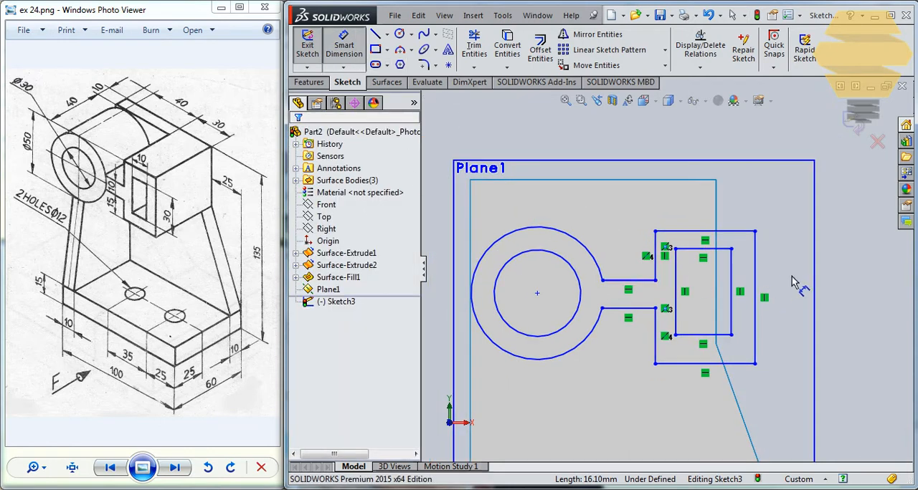
click(732, 277)
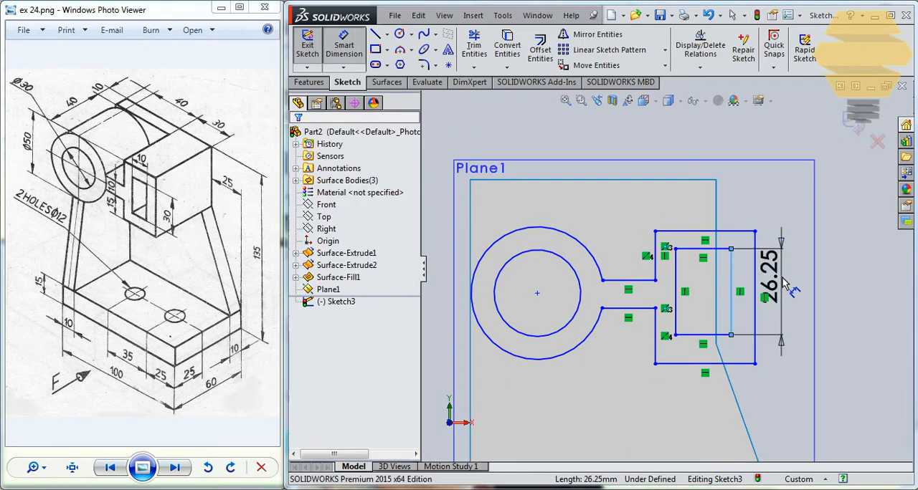
click(806, 289)
text(30)
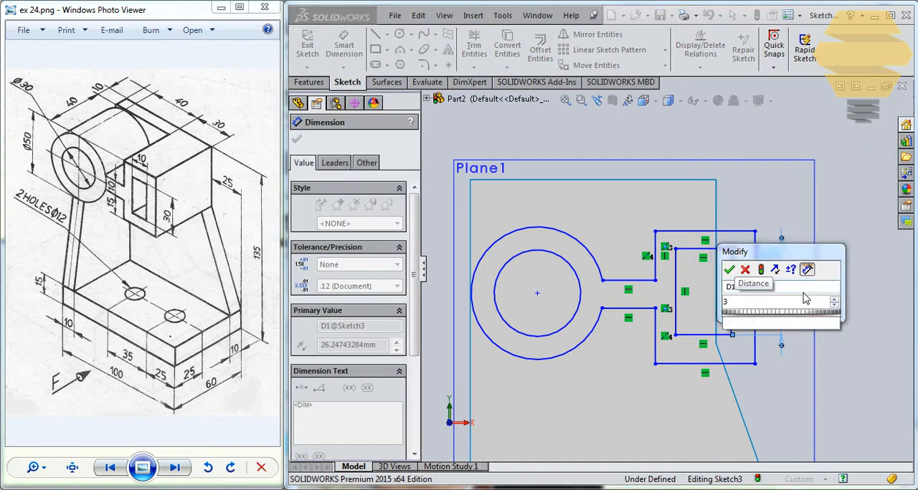
key(Return)
click(755, 262)
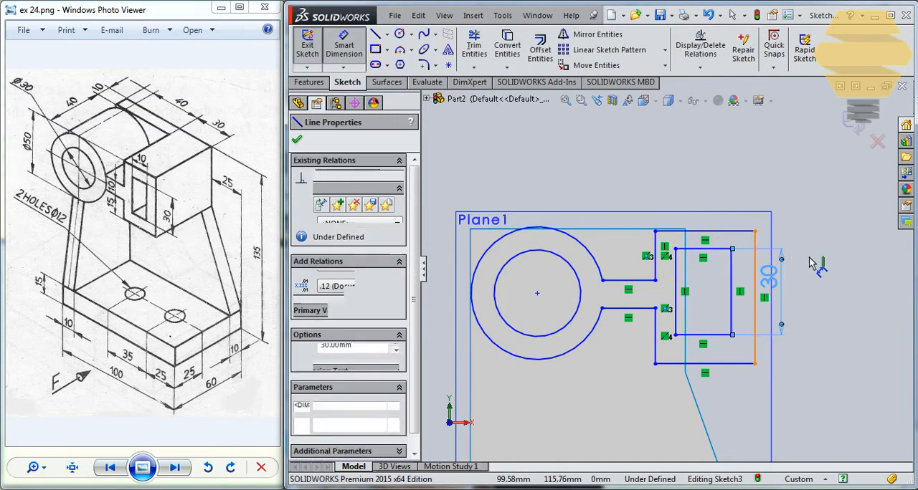
click(823, 264)
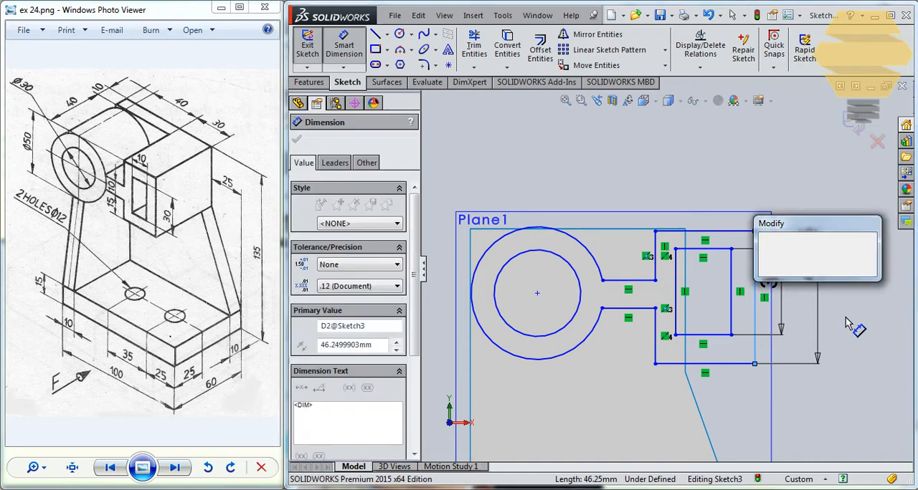
text(50)
key(Return)
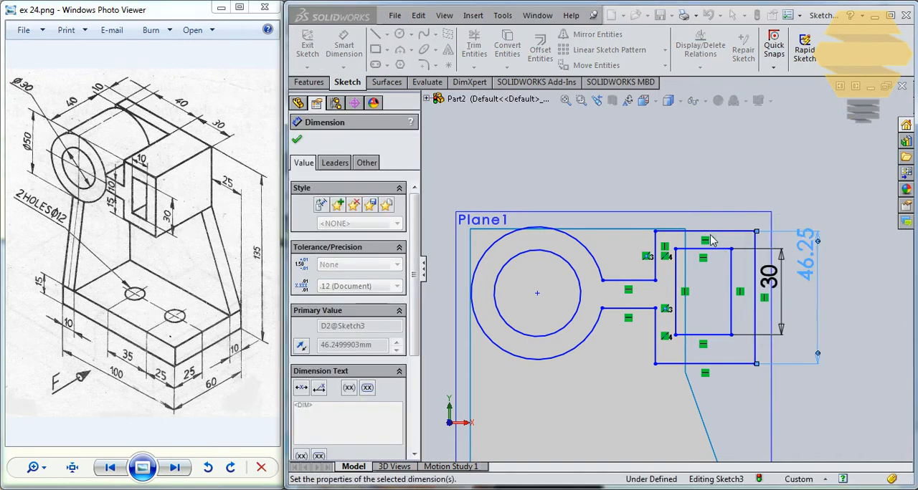
- Dimension the outer rectangle's width as 30 mm and the inner rectangle's width as 10 mm
click(722, 175)
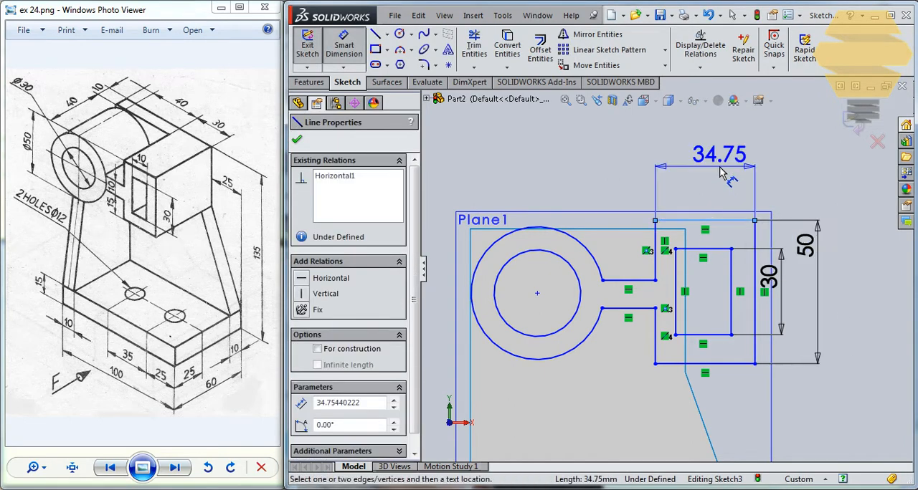
click(725, 176)
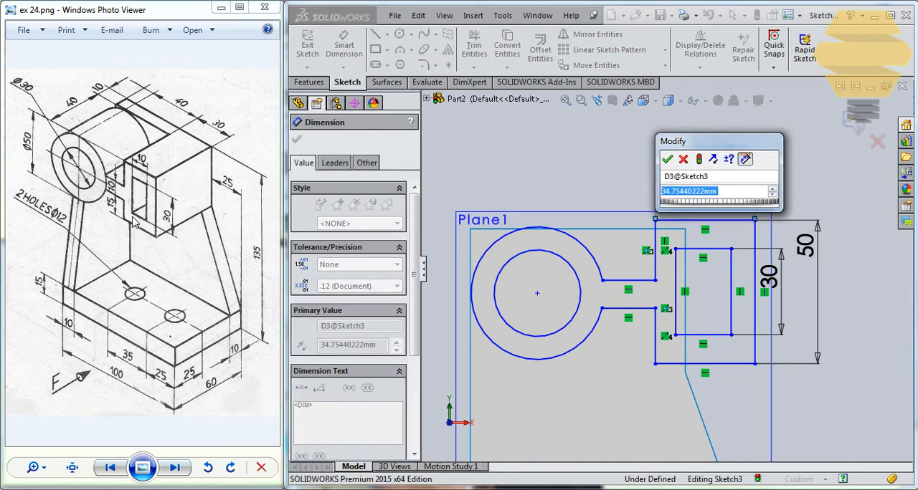
text(3)
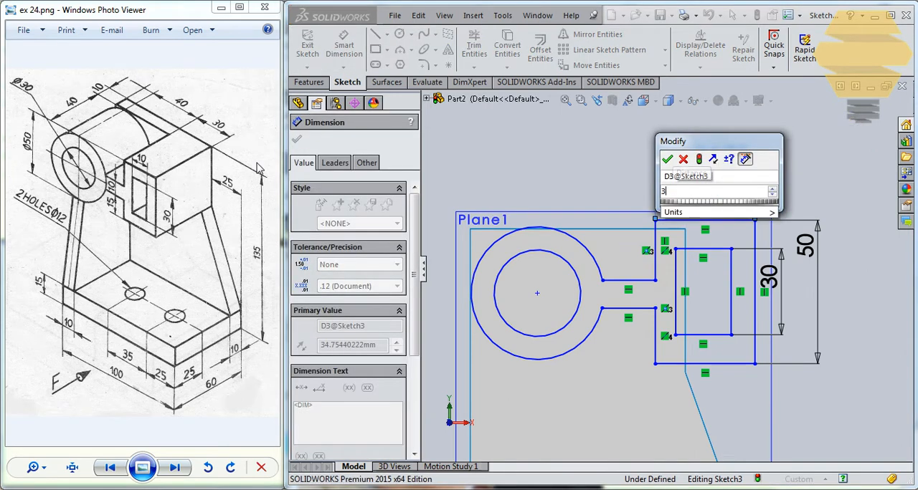
text(0)
key(Return)
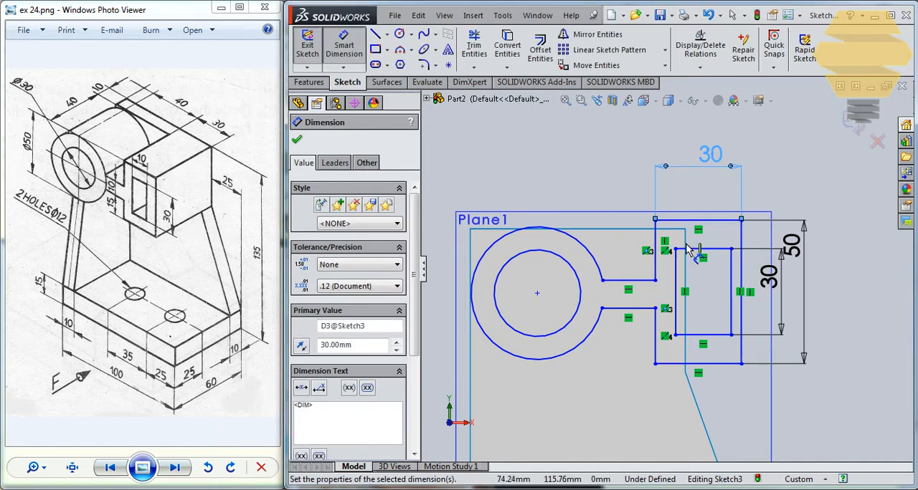
click(706, 251)
click(705, 201)
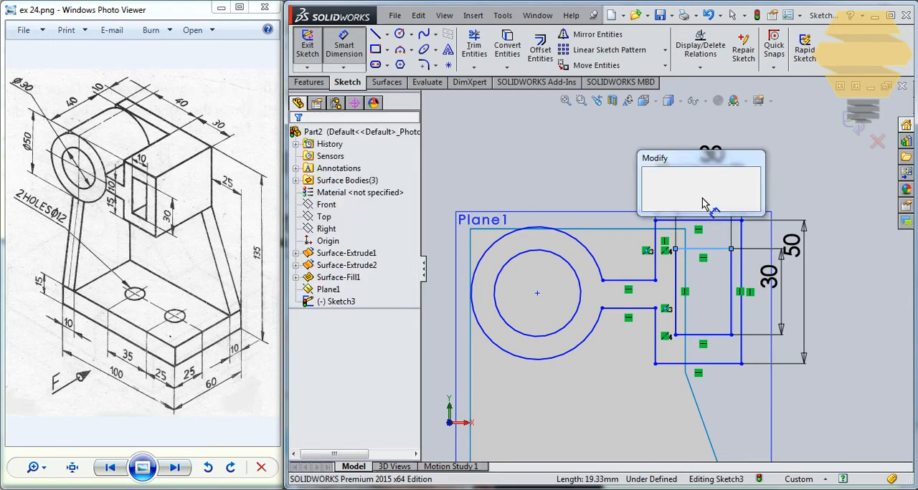
text(10)
key(Return)
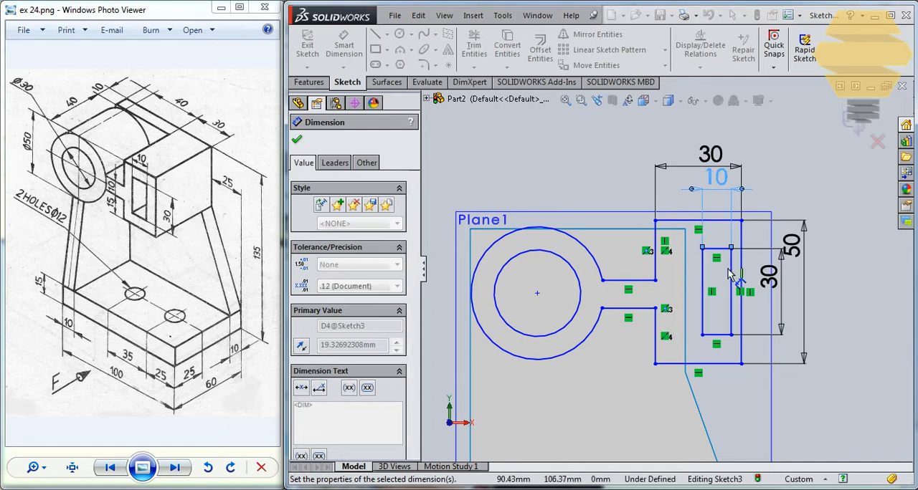
- Position the inner rectangle 10 mm from the outer rectangle's far vertical side and 10 mm above its lower edge
click(732, 264)
click(741, 264)
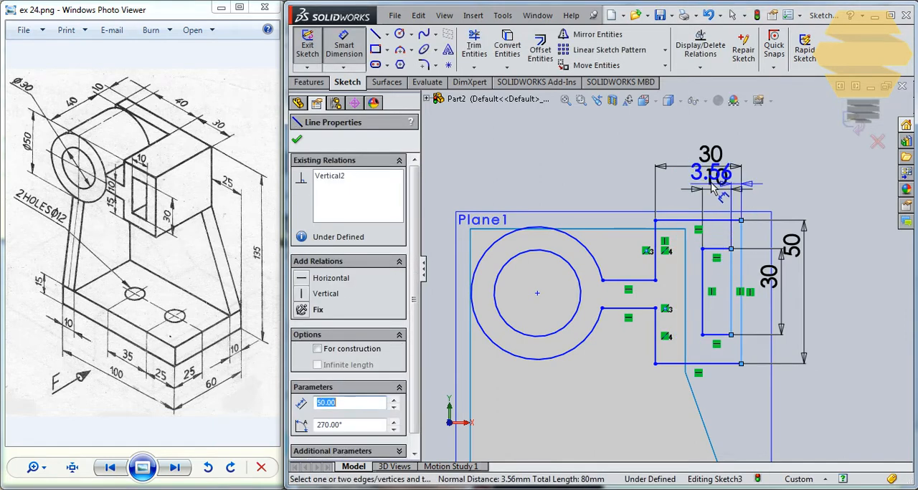
click(744, 151)
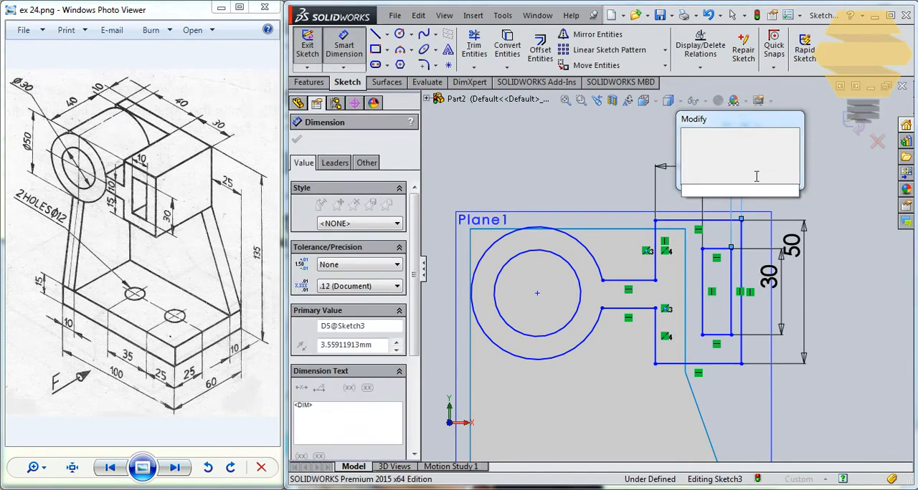
text(10)
key(Return)
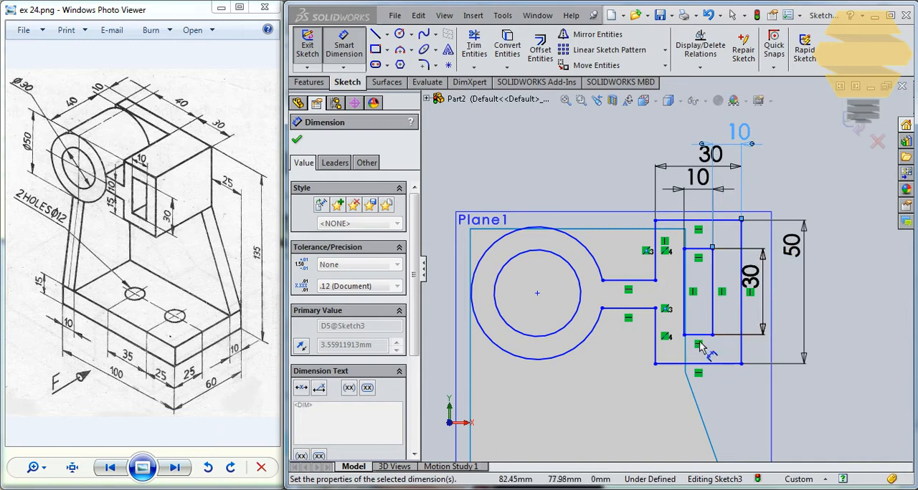
click(707, 349)
click(710, 364)
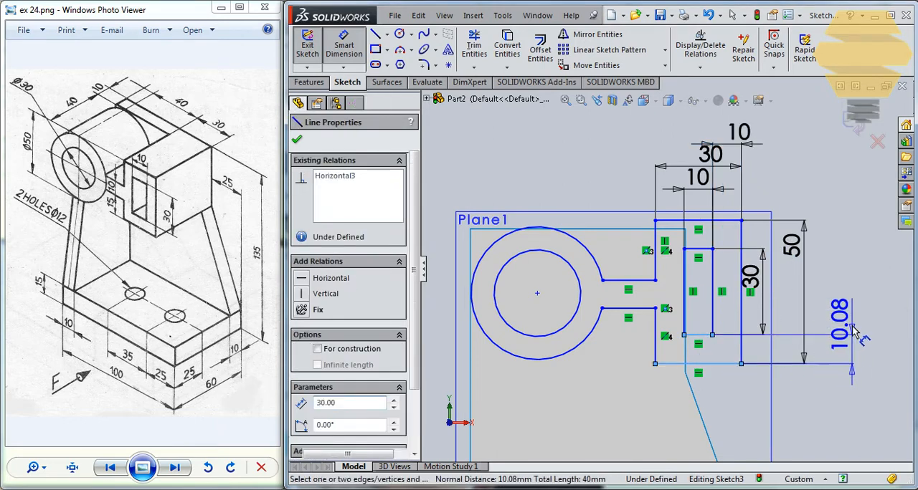
click(856, 337)
text(10)
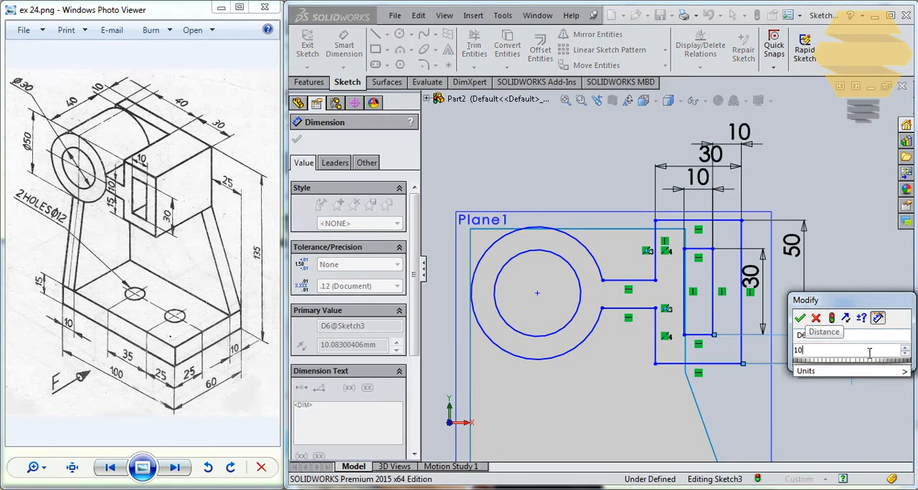
key(Return)
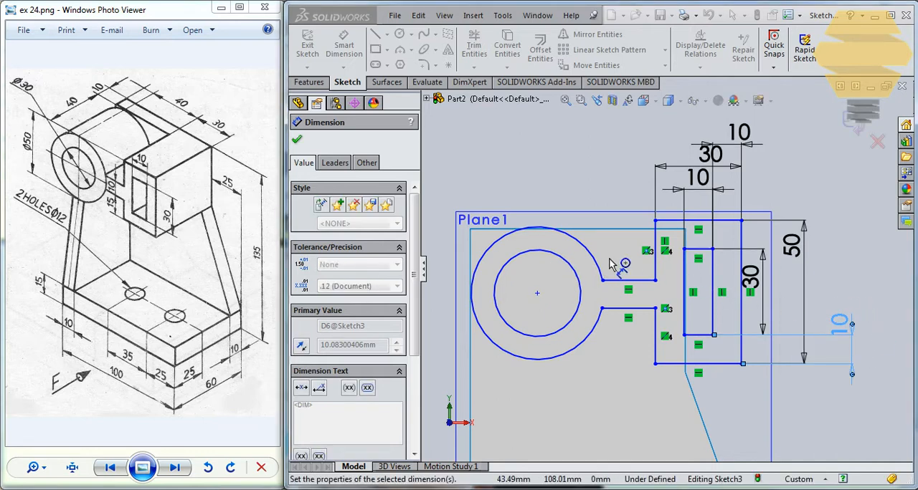
- Set the outer arc's radius to 25 mm and the inner circle's diameter to 30 mm
click(550, 228)
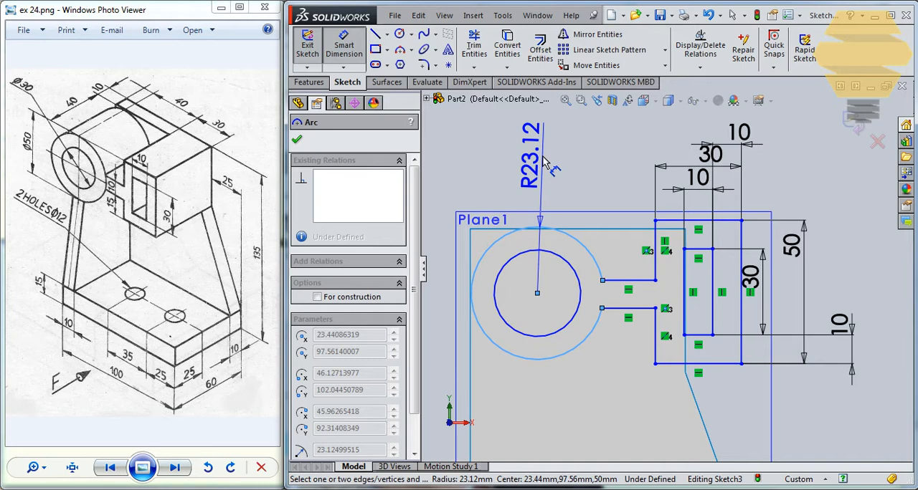
click(543, 159)
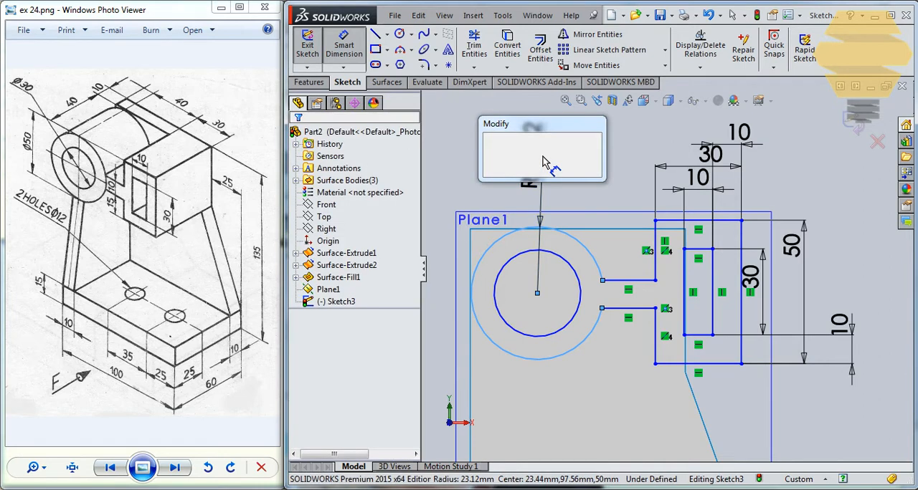
key(Return)
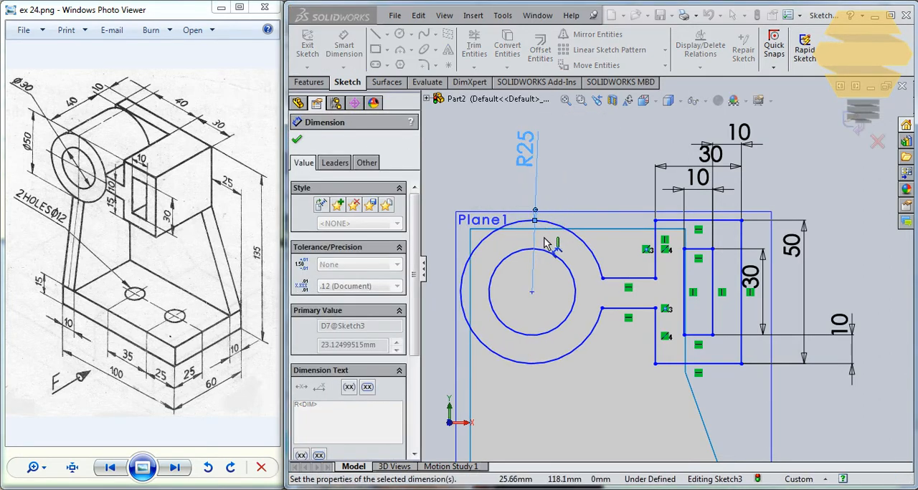
click(550, 254)
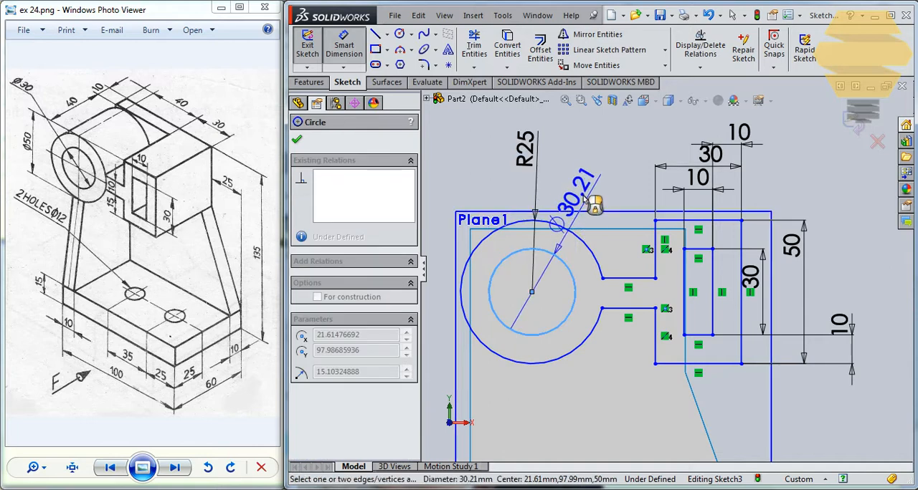
click(585, 188)
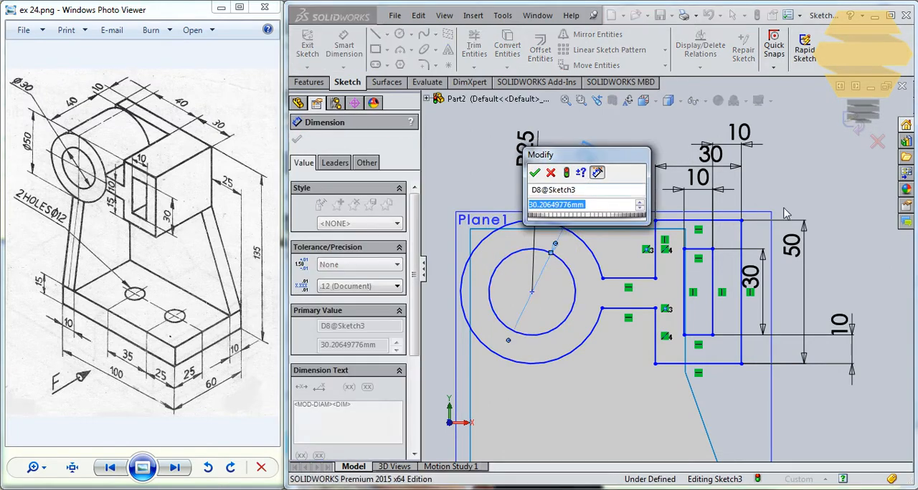
drag(626, 157, 644, 154)
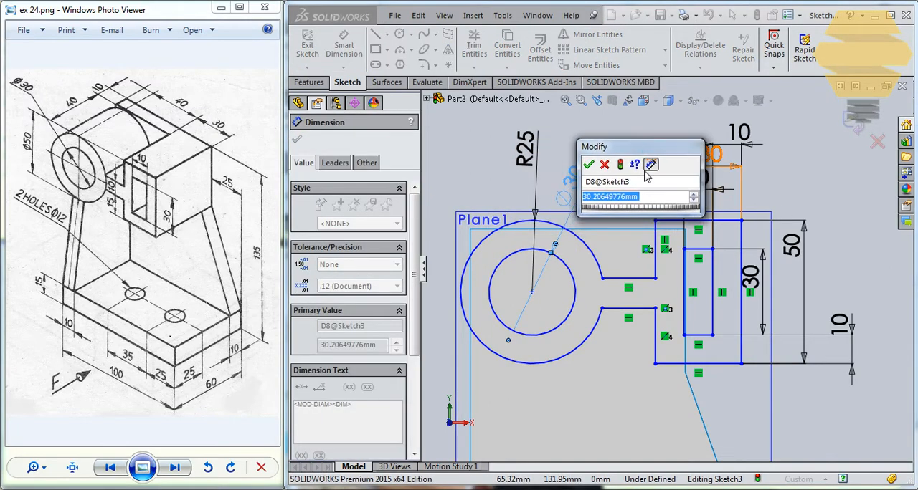
text(30)
key(Return)
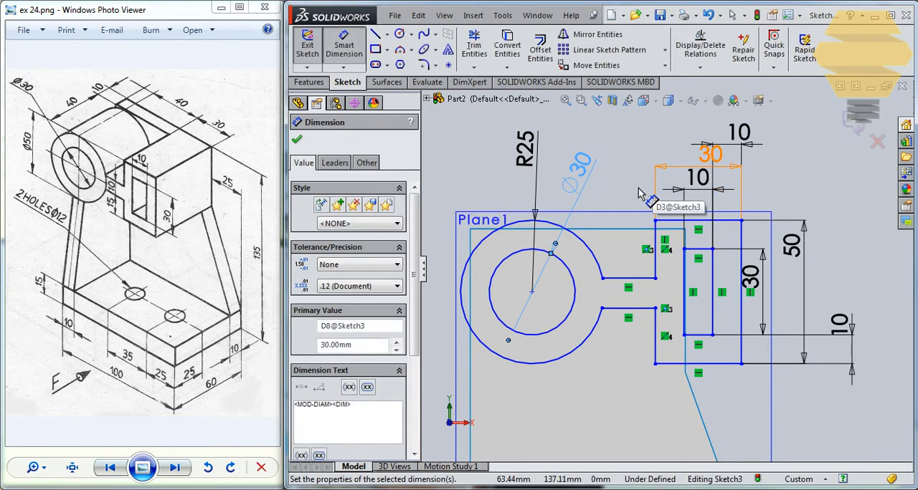
- Dimension the spacing between the two horizontal connecting lines as 10 mm
click(638, 279)
click(641, 308)
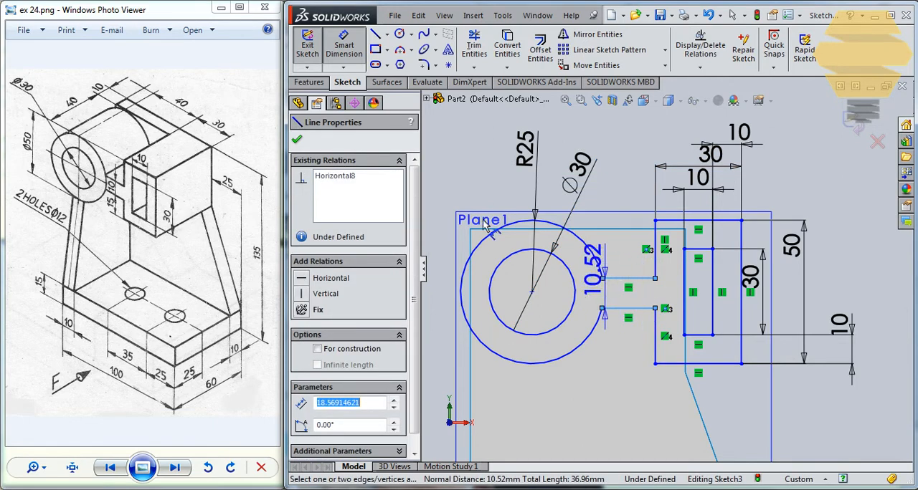
click(640, 211)
text(1)
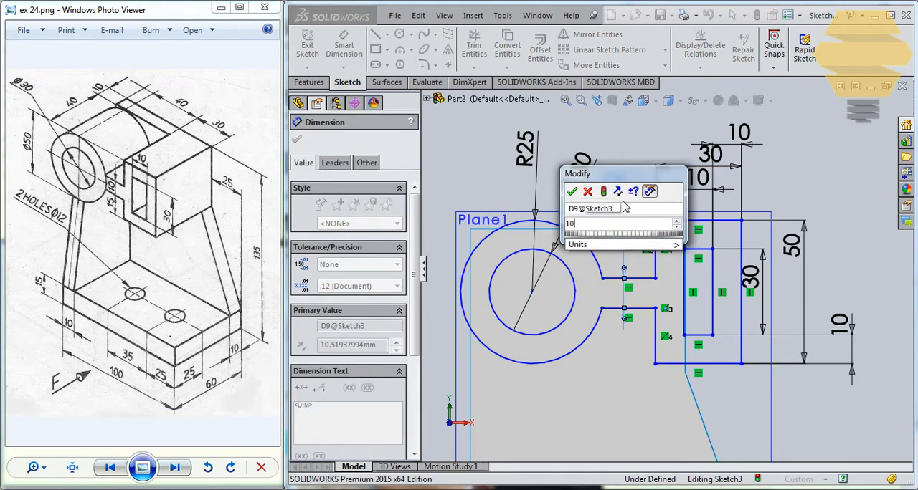
text(0)
key(Return)
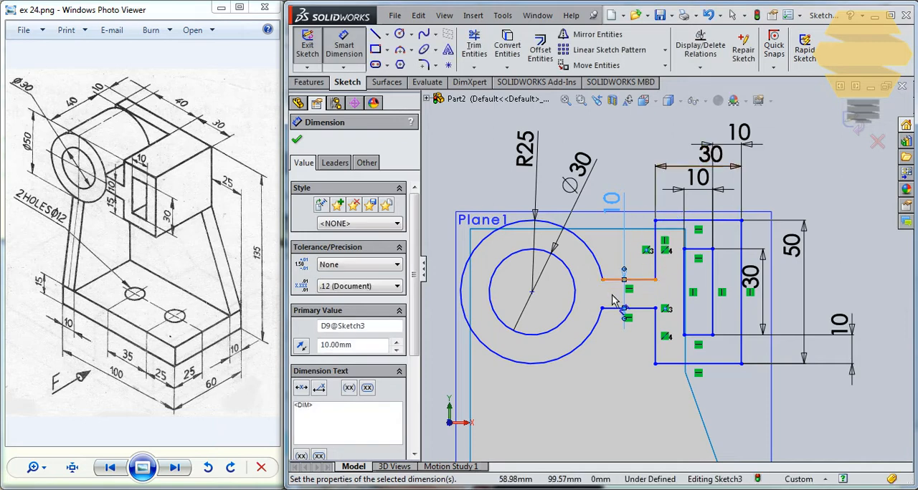
- Dimension the vertical offset between the upper connecting line and the circle's centre as 5 mm
click(631, 280)
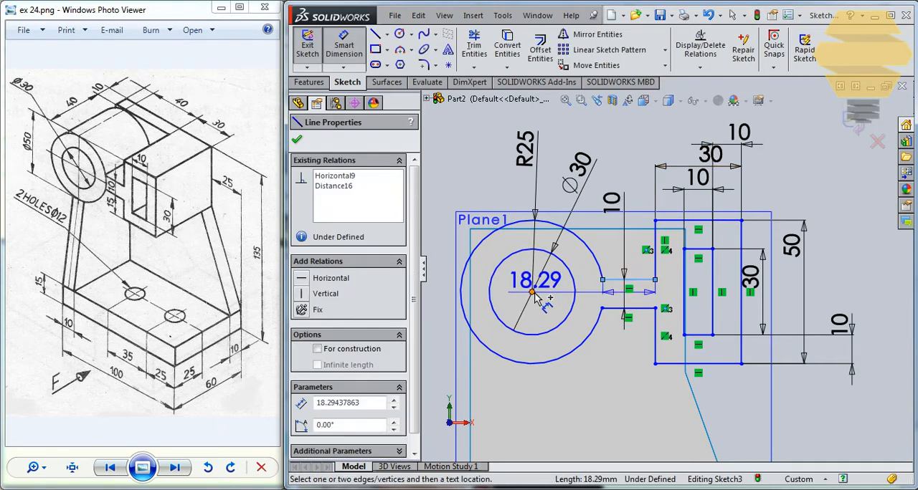
click(439, 244)
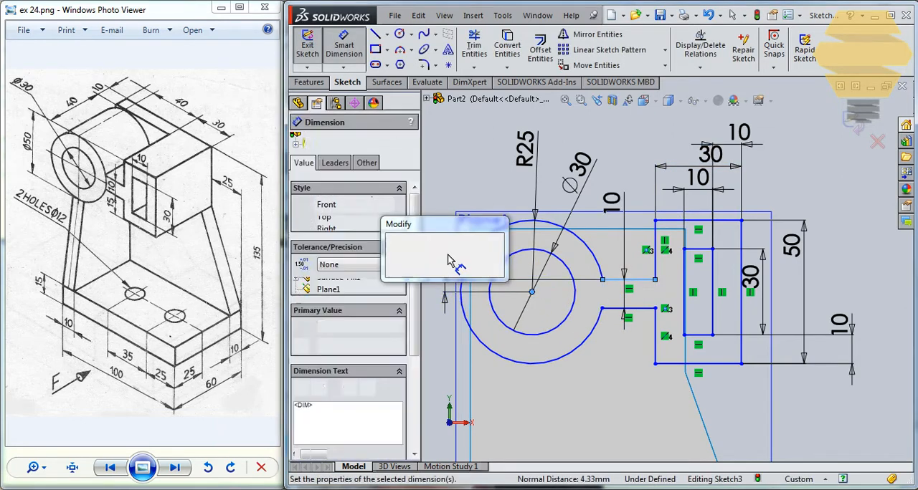
text(5)
key(Return)
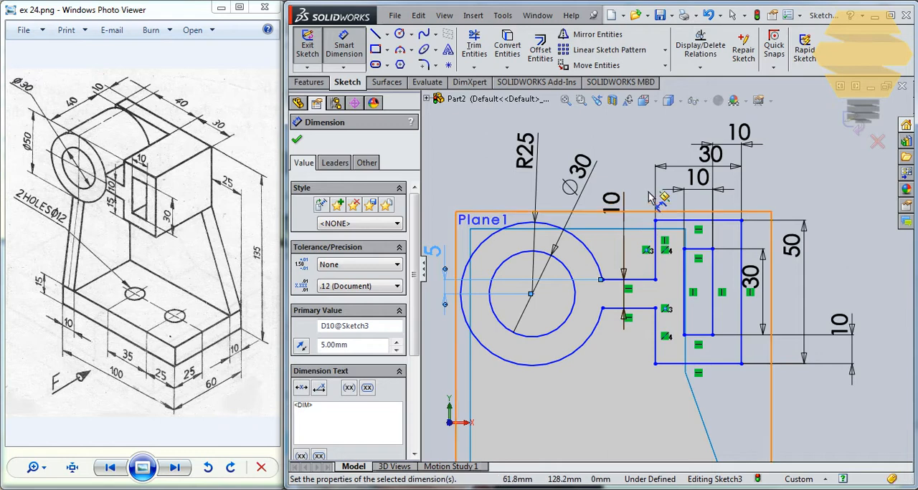
key(Escape)
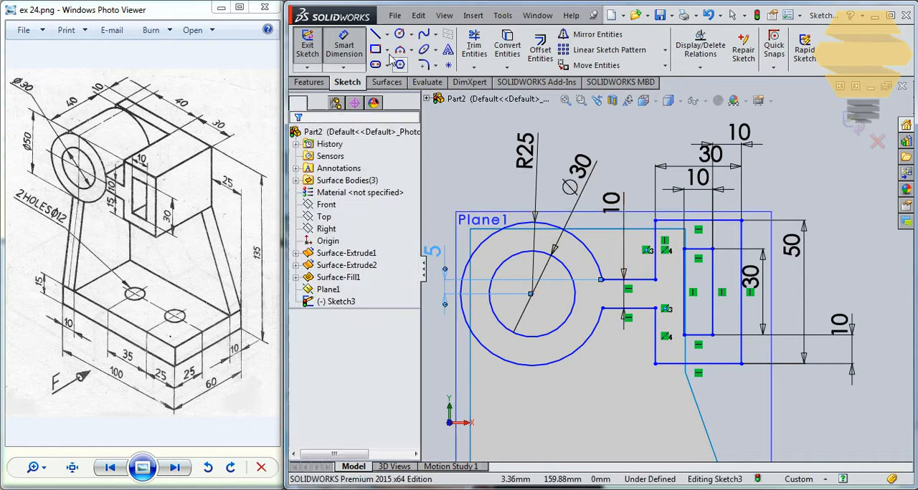
- Draw a horizontal construction line from the outer rectangle's lower near corner to beyond the far side of the arc
click(387, 35)
click(406, 64)
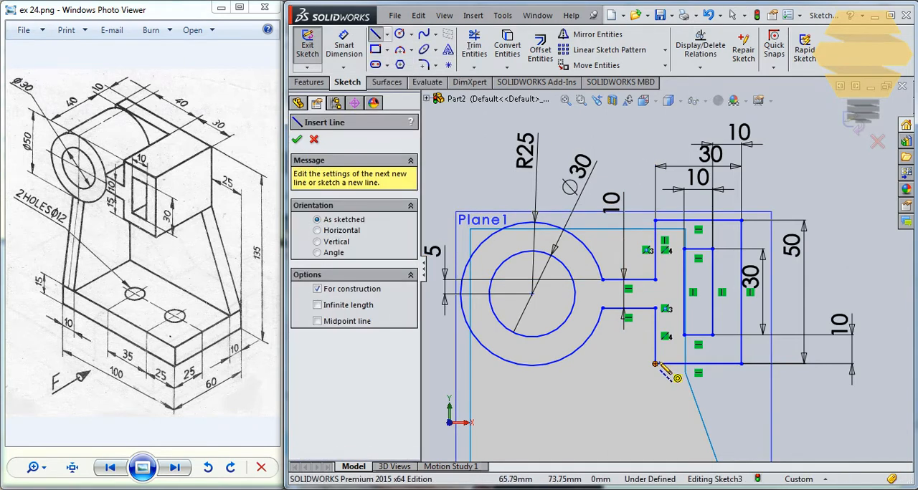
click(654, 364)
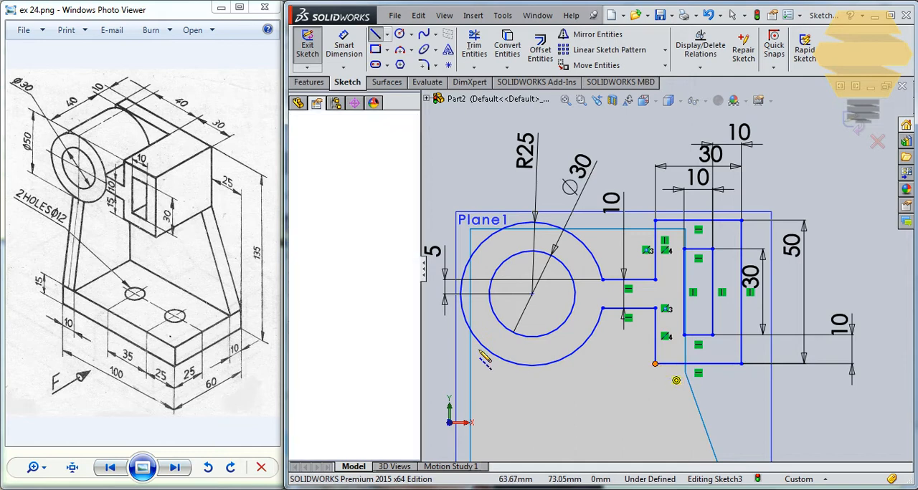
click(449, 363)
key(Escape)
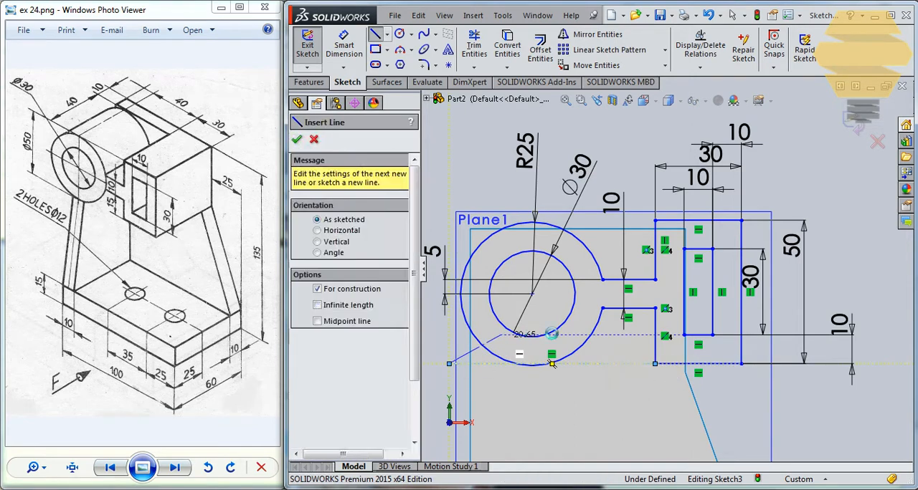
key(Escape)
- Make the outer arc tangent to the horizontal construction line
click(555, 358)
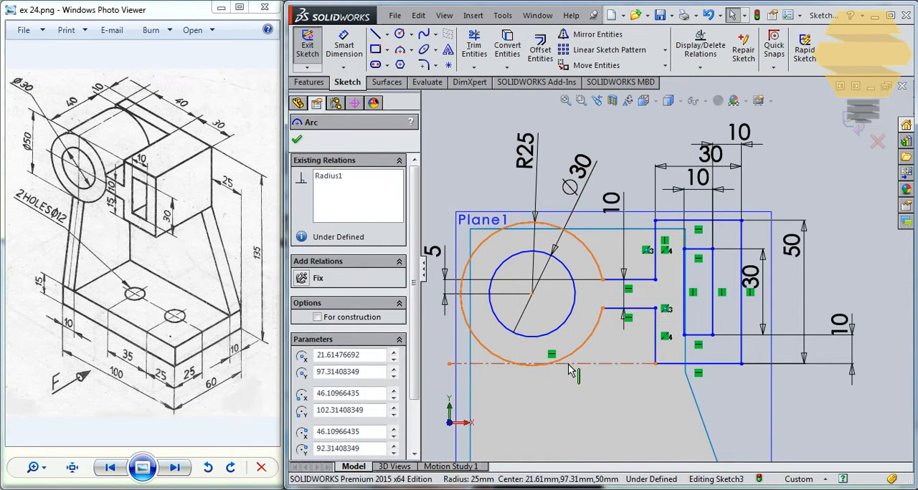
ctrl+click(554, 364)
click(310, 363)
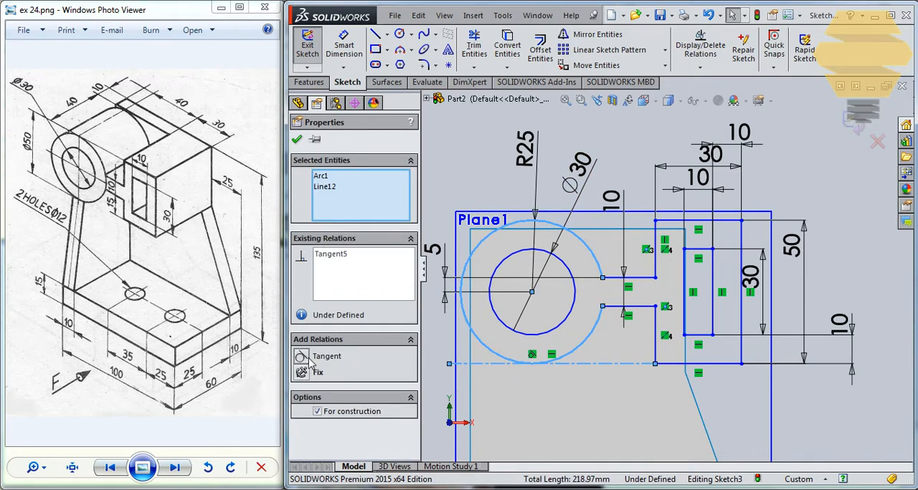
click(297, 140)
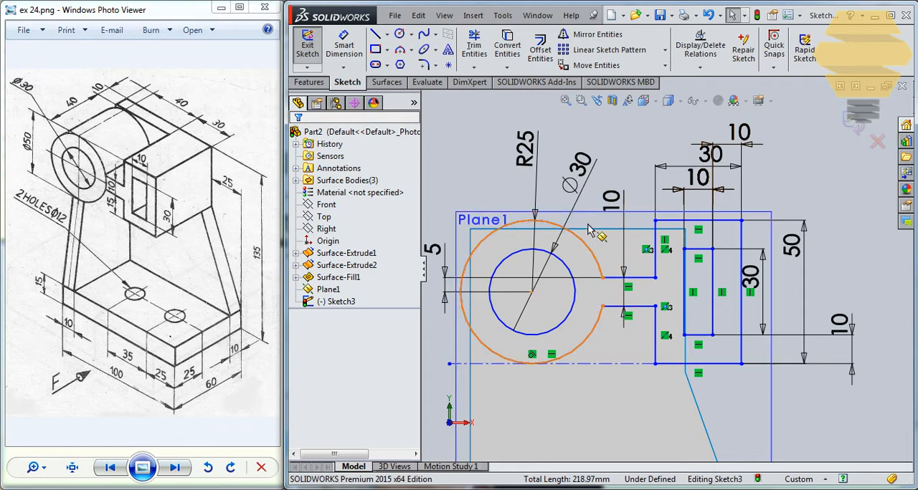
- Dimension the horizontal distance from the circle's centre to the outer rectangle's near vertical side as 40 mm
scroll(572, 271, up, 2)
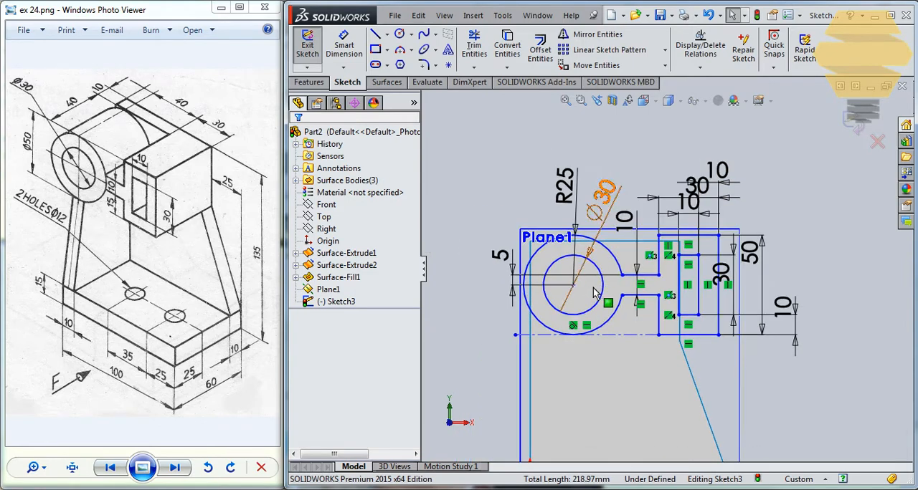
mouse_move(573, 285)
mouse_down()
mouse_move(622, 351)
mouse_move(565, 288)
mouse_move(562, 271)
mouse_up()
click(546, 205)
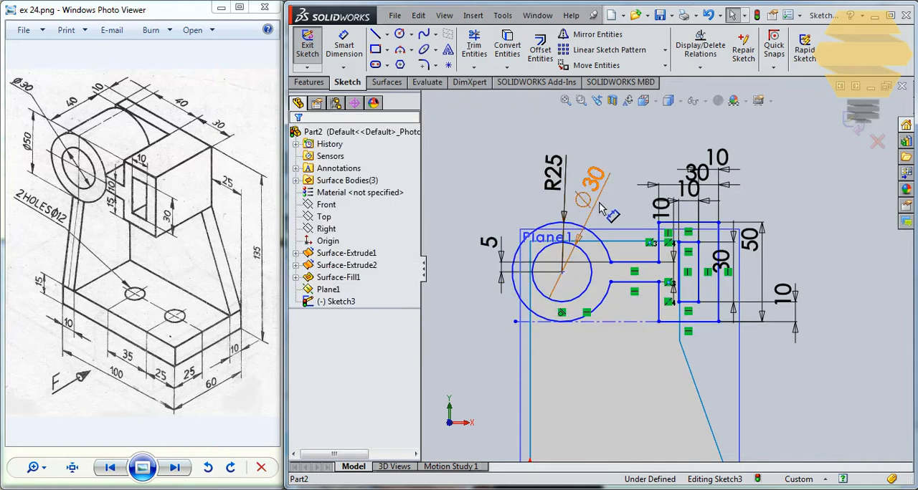
scroll(585, 182, down, 1)
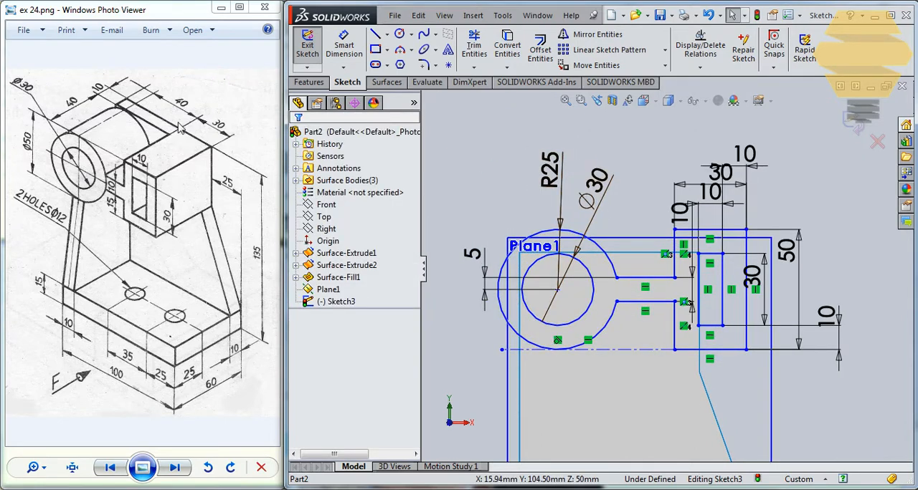
click(343, 45)
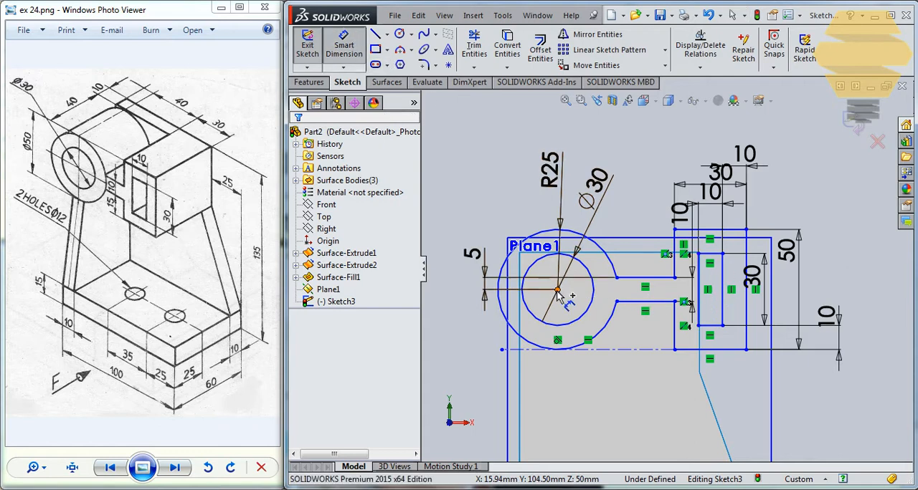
click(558, 290)
click(633, 208)
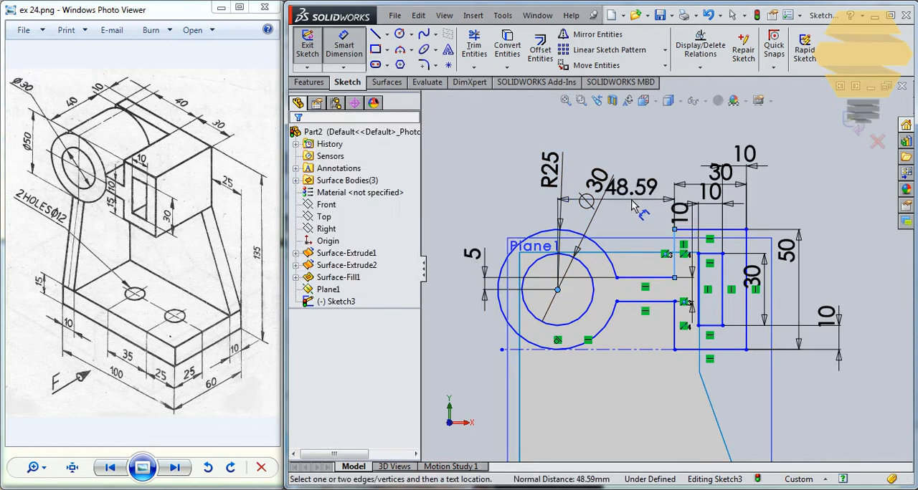
click(632, 201)
text(40)
key(Return)
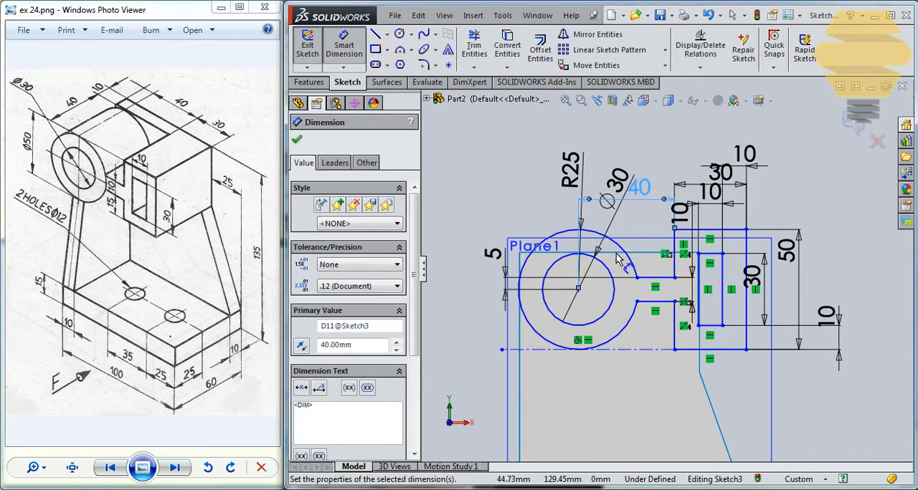
- Dimension the horizontal distance from the circle's centre to the back plate's near vertical edge as 5 mm
scroll(615, 219, down, 1)
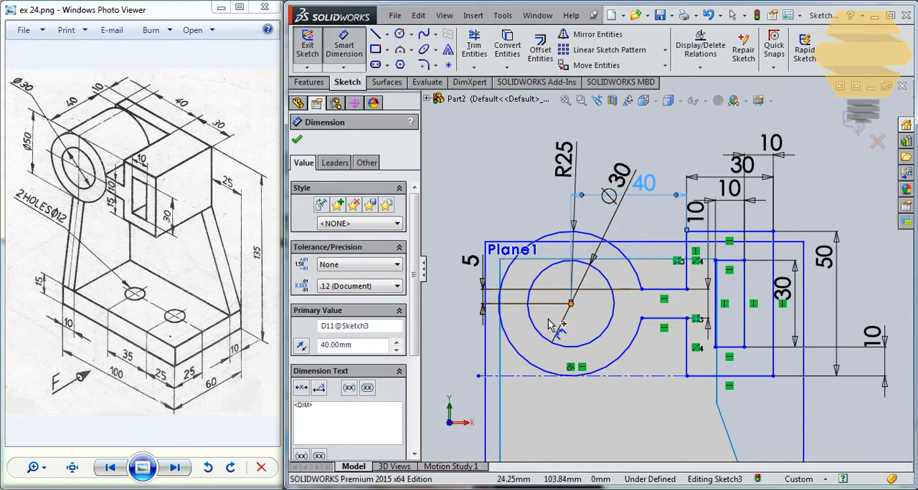
click(572, 303)
scroll(507, 394, down, 2)
scroll(507, 393, up, 1)
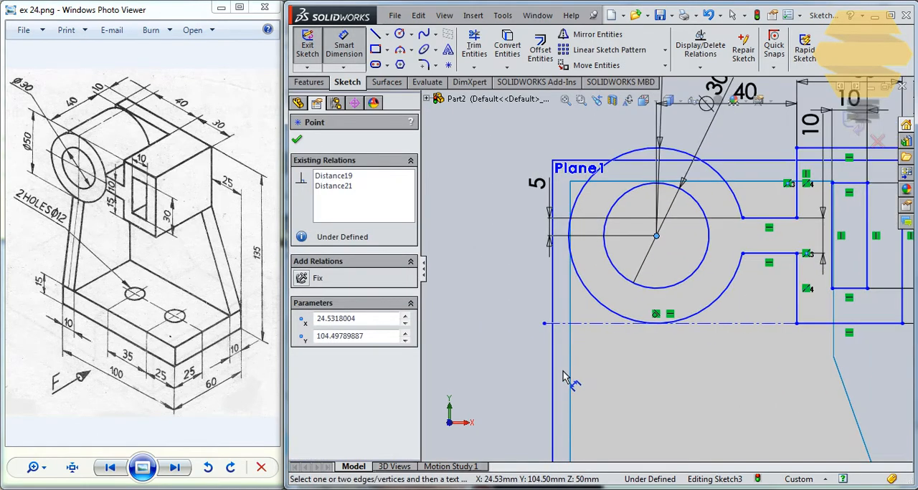
click(572, 366)
click(615, 377)
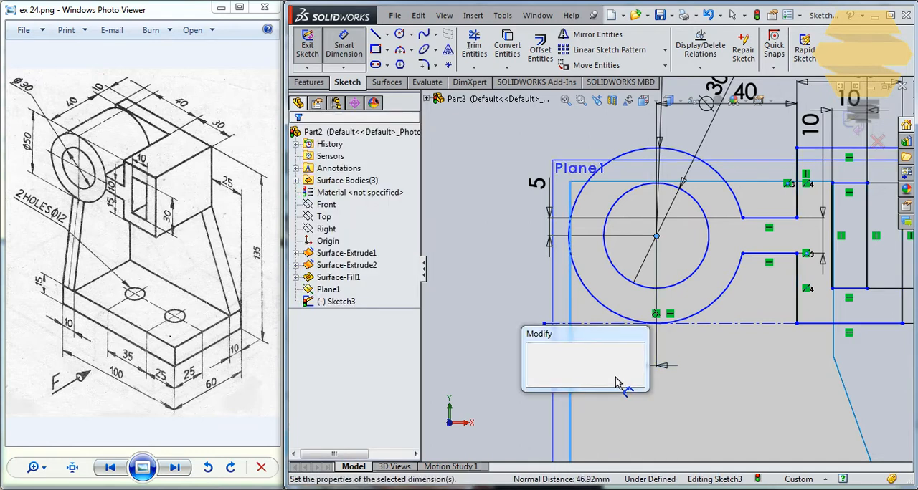
text(5.00mm)
key(Return)
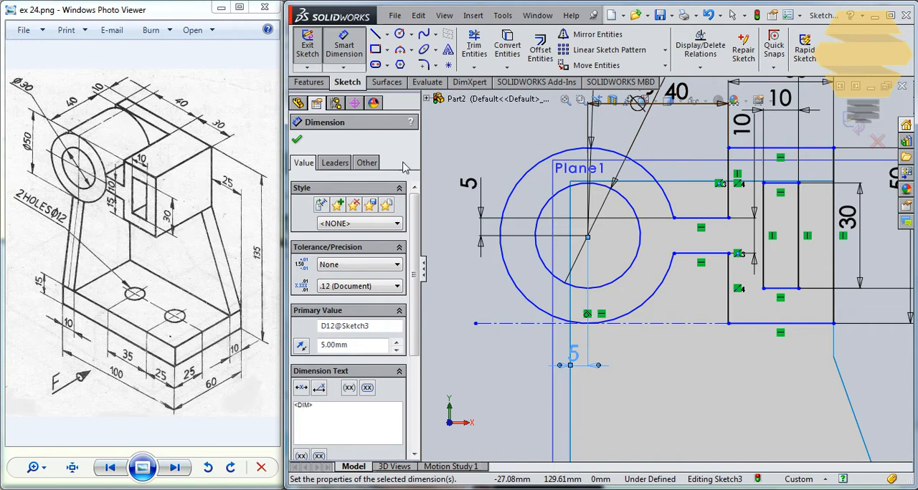
- Make the outer arc tangent to the back plate's upper edge and finish the sketch
click(722, 162)
click(613, 153)
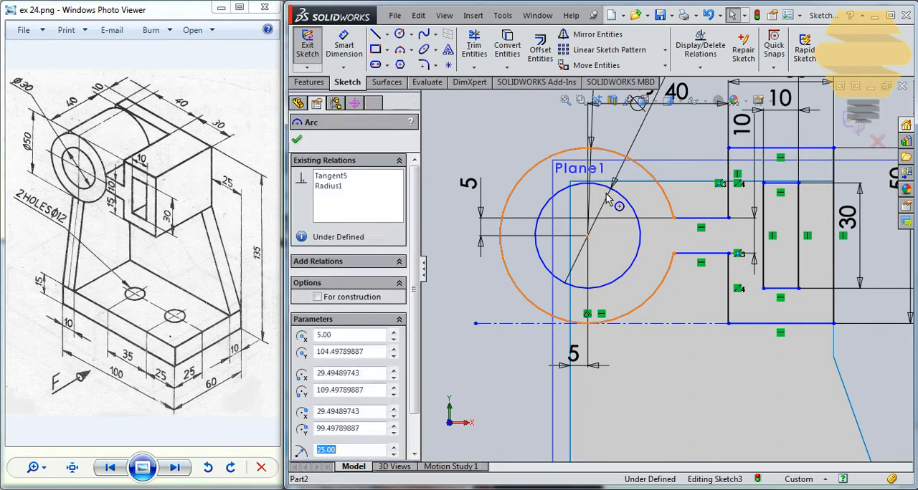
drag(613, 183, 603, 276)
click(627, 144)
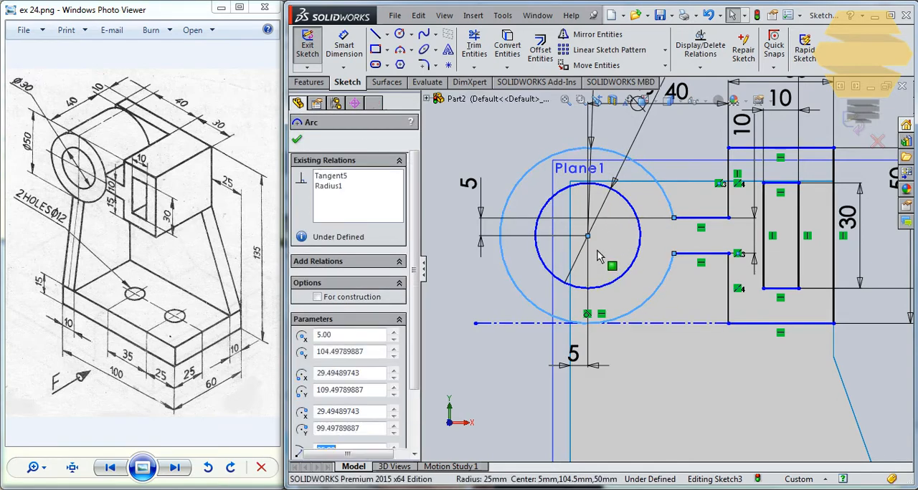
click(596, 249)
mouse_move(588, 237)
mouse_down()
mouse_move(582, 330)
mouse_move(595, 277)
mouse_up()
click(611, 251)
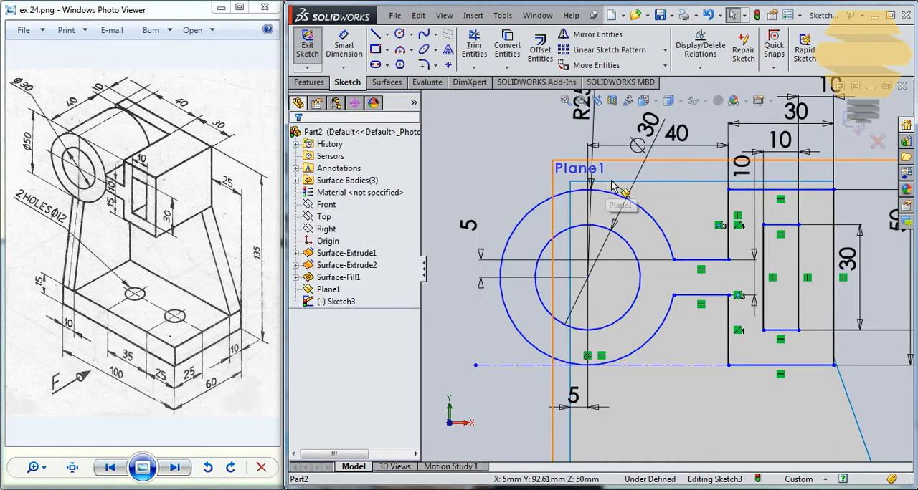
click(609, 193)
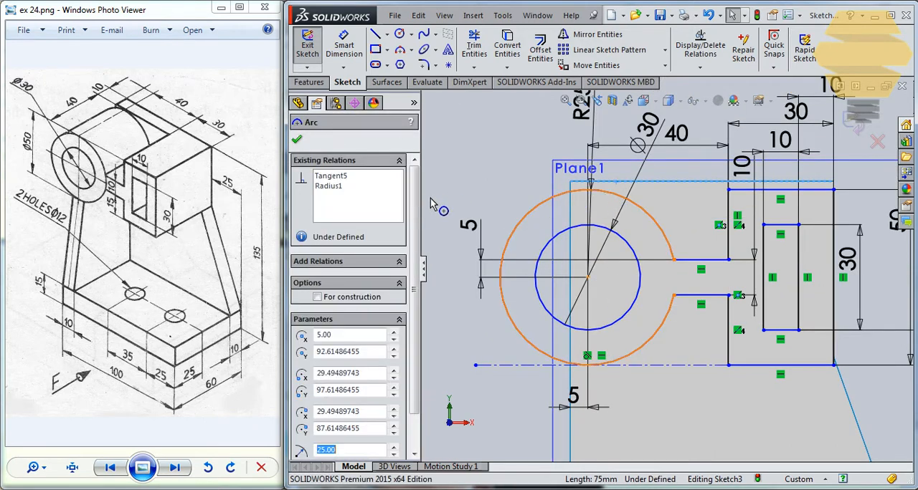
click(305, 358)
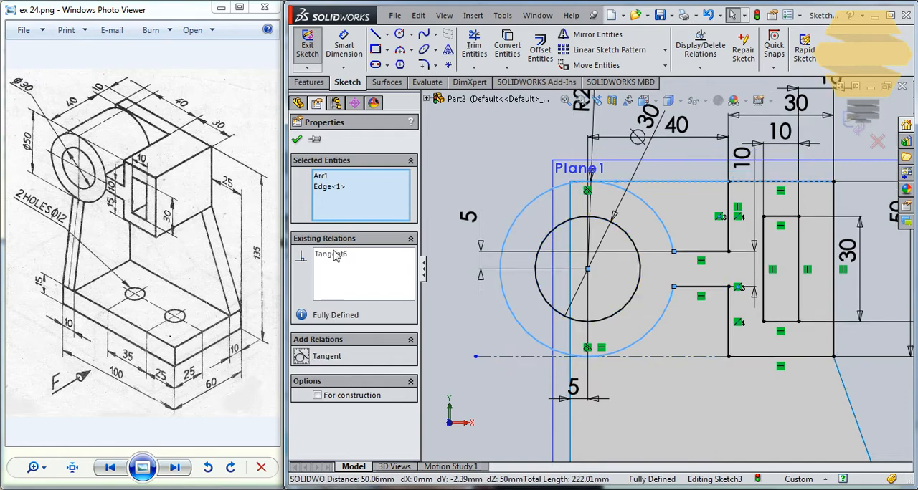
key(Escape)
scroll(680, 210, up, 1)
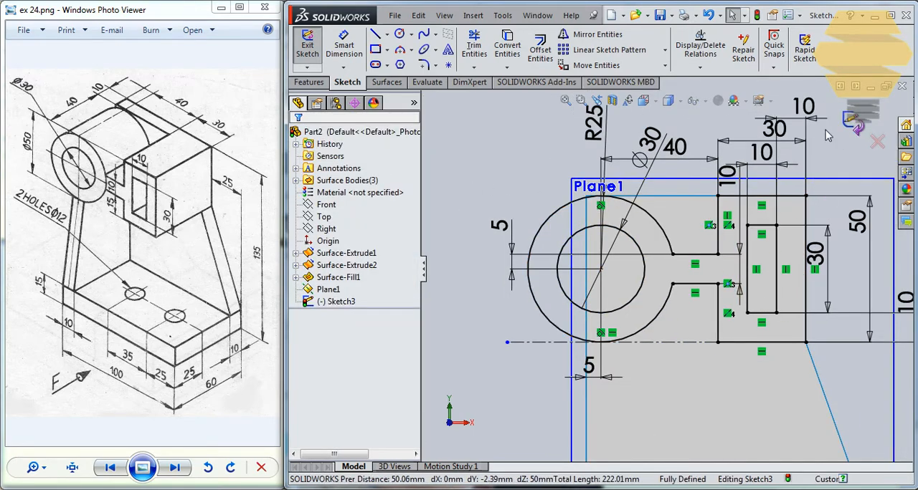
click(853, 123)
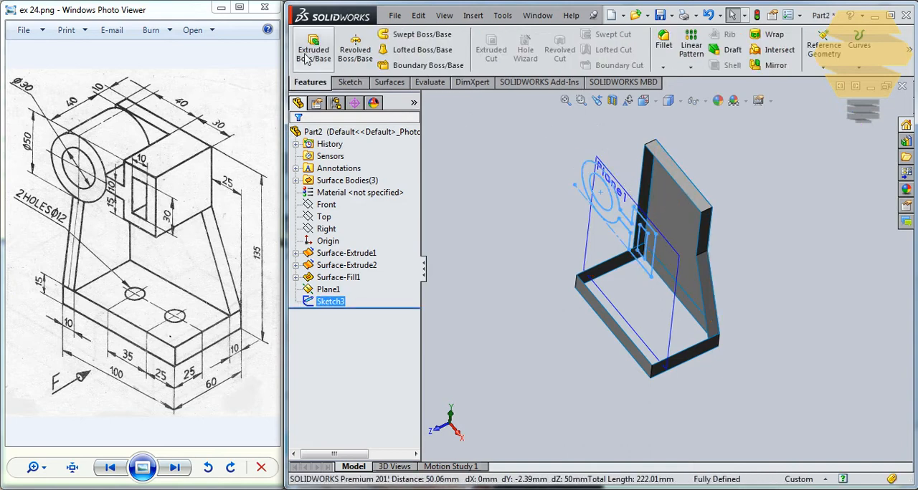
- Extrude the cylinder and box profile as a surface 40 mm in the reversed direction, towards the back plate
click(391, 82)
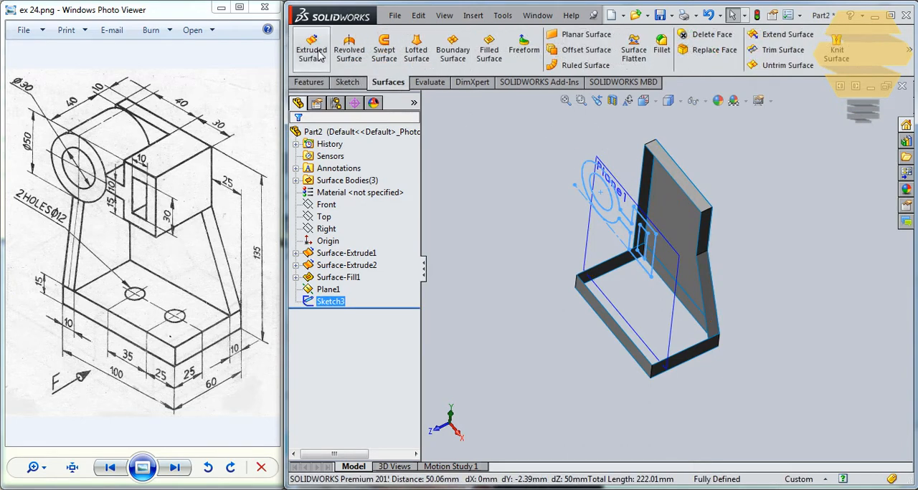
click(311, 50)
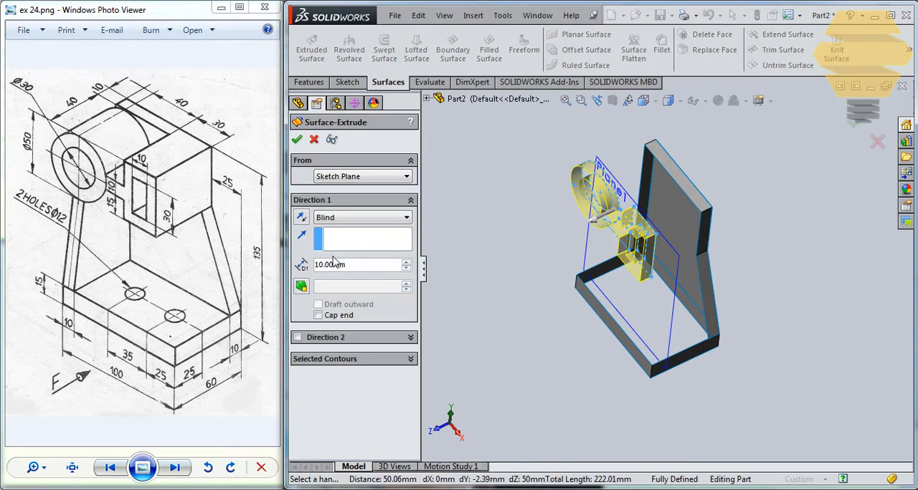
click(302, 218)
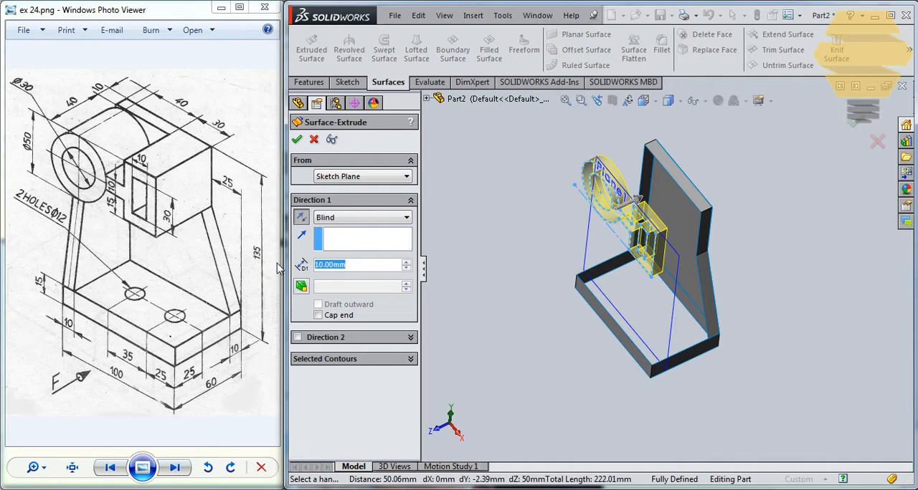
drag(278, 268, 277, 269)
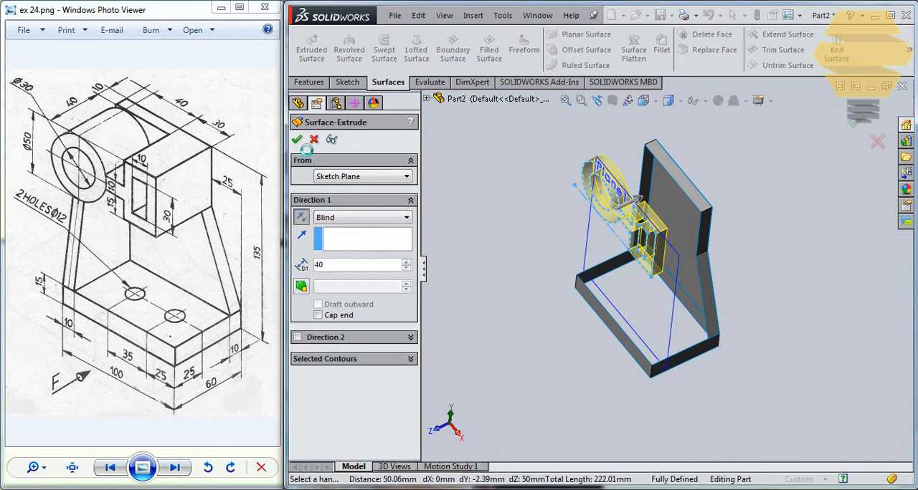
key(Return)
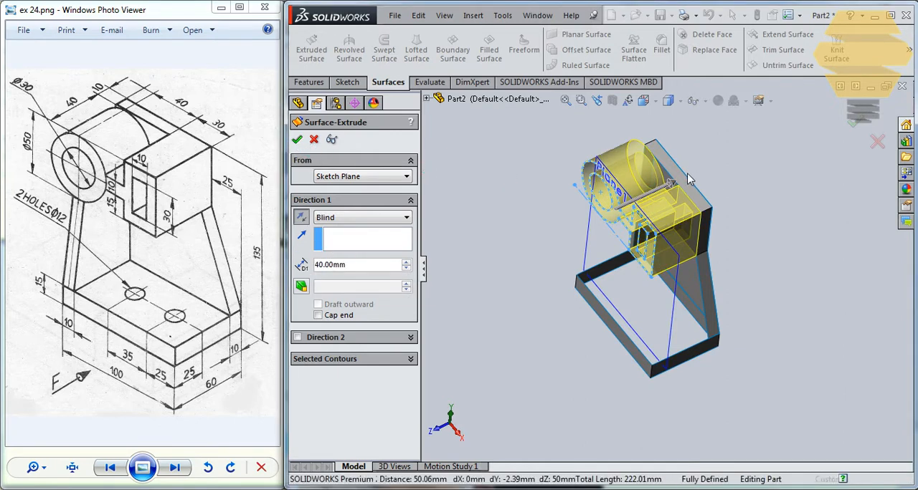
key(Return)
middle_drag(693, 211, 723, 211)
scroll(681, 174, down, 2)
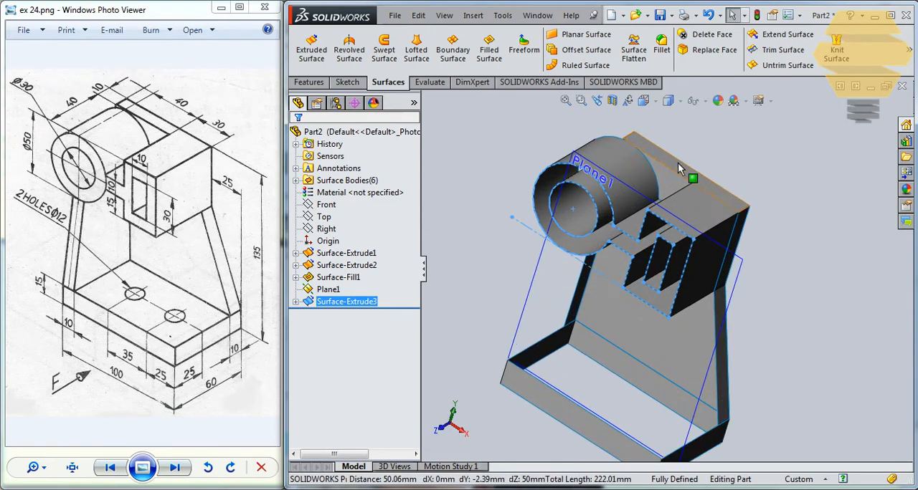
middle_drag(681, 169, 568, 237)
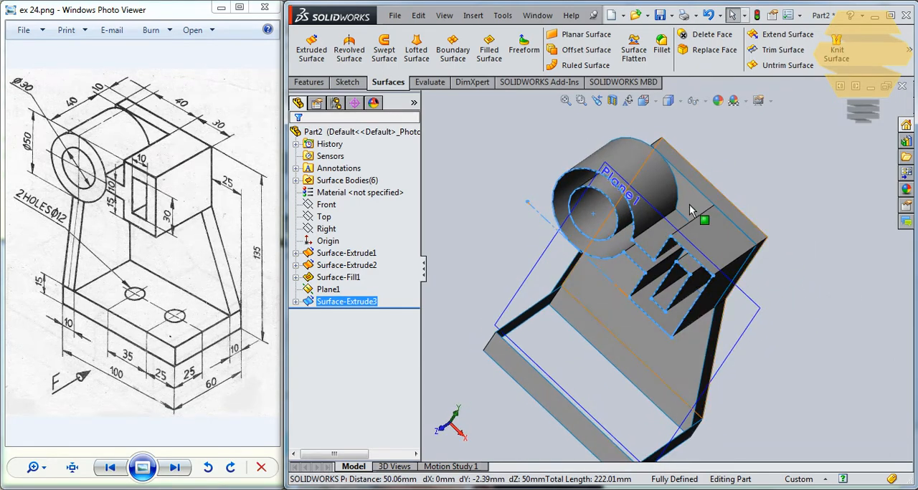
middle_drag(701, 217, 681, 306)
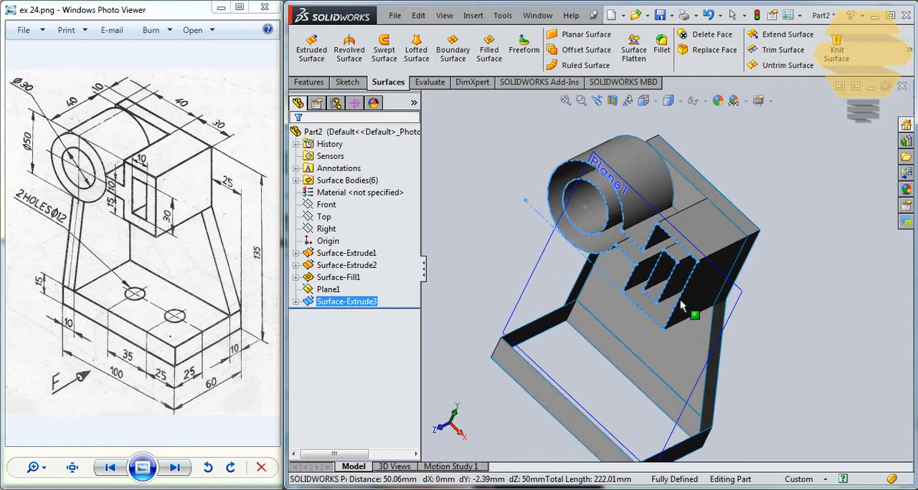
- Create a reference plane offset 10 mm from the filled back plate face, on the cylinder and box side
click(683, 337)
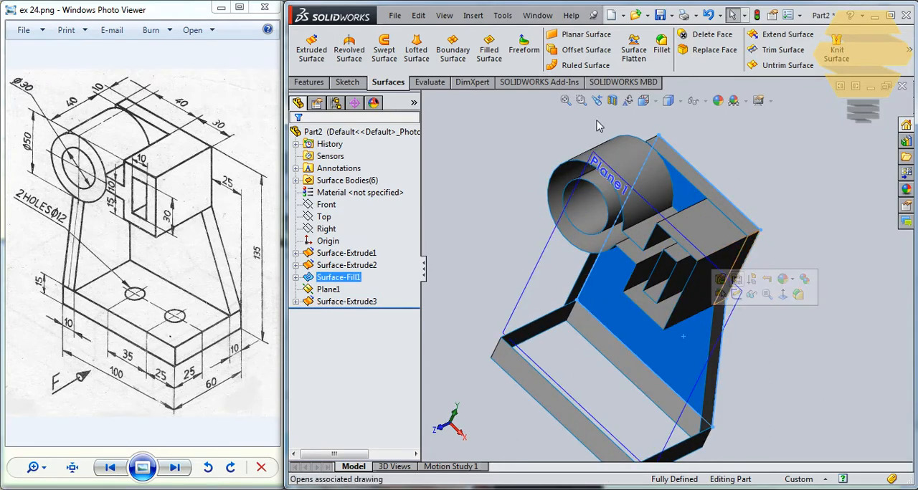
click(320, 83)
click(825, 49)
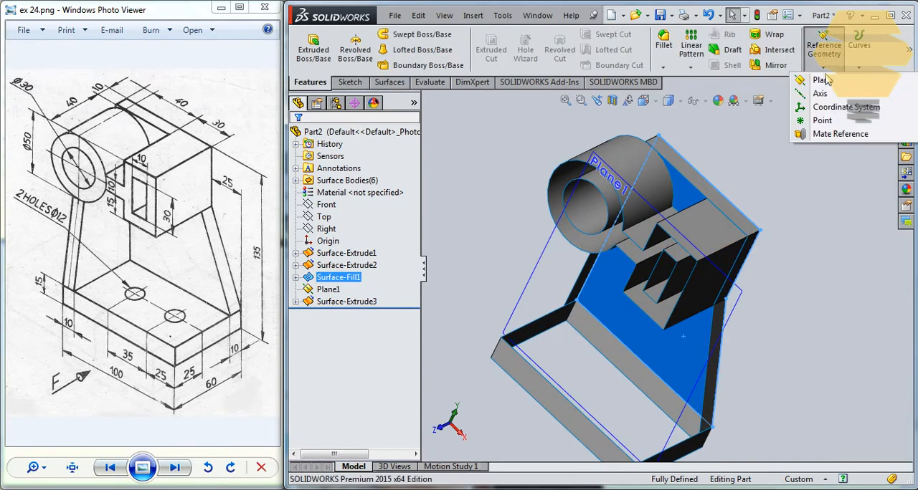
click(827, 81)
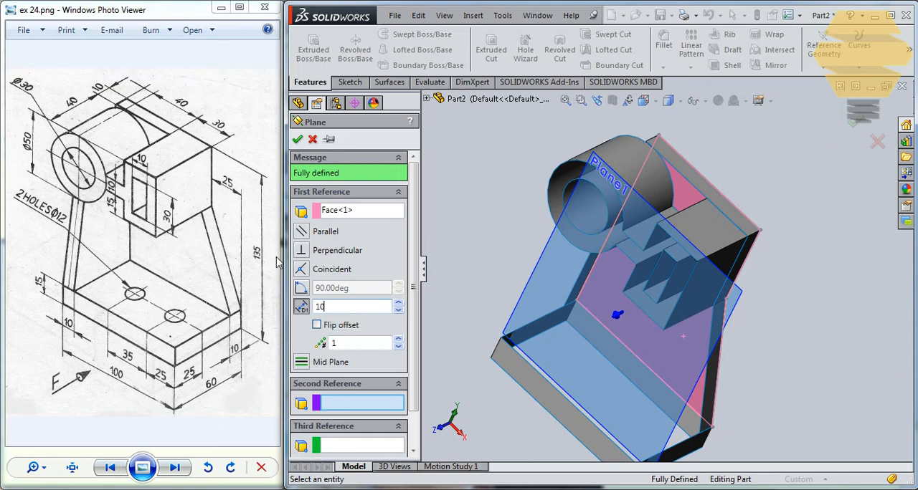
click(297, 140)
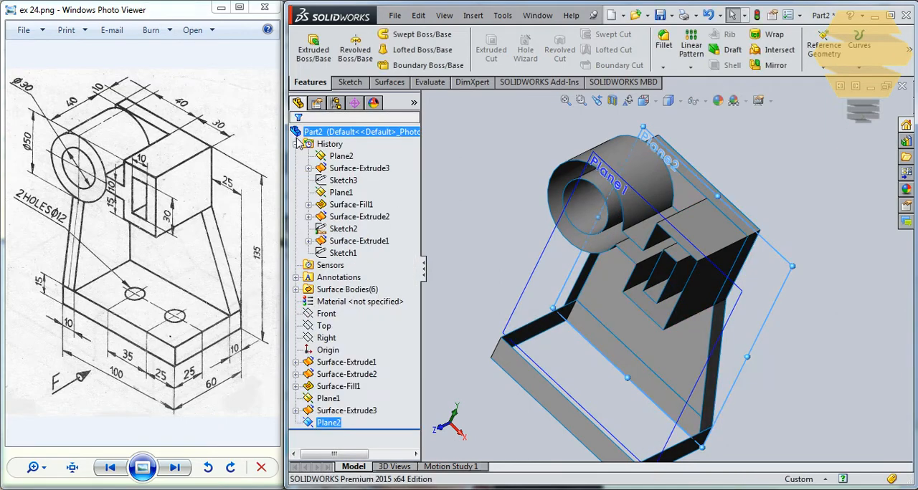
- Start a sketch on the new offset plane and convert the back plate's upper edge into it
click(780, 264)
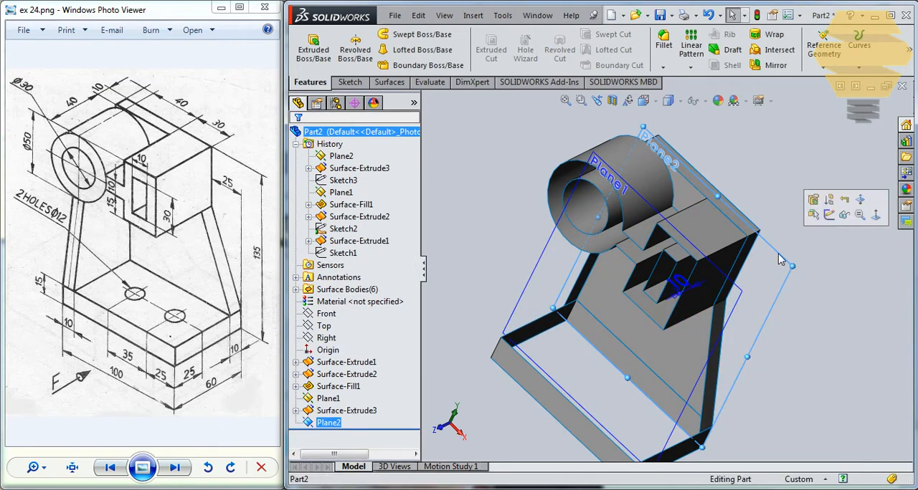
click(827, 213)
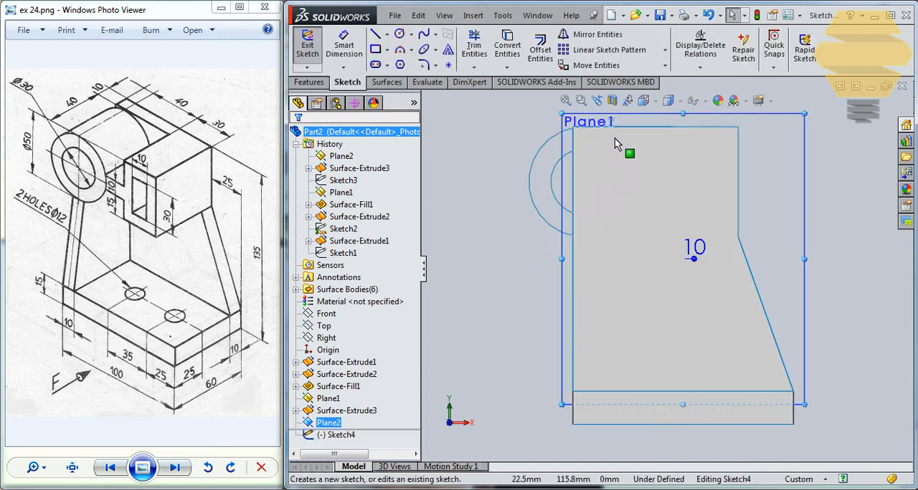
click(659, 127)
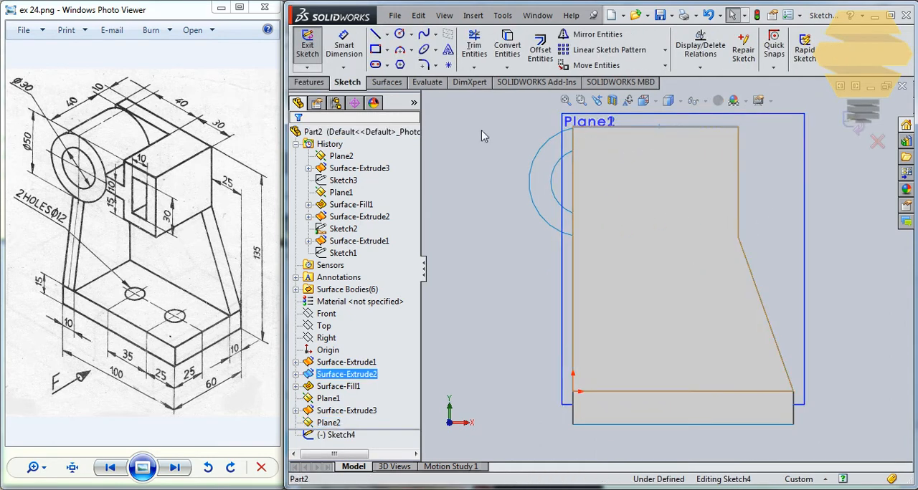
click(518, 62)
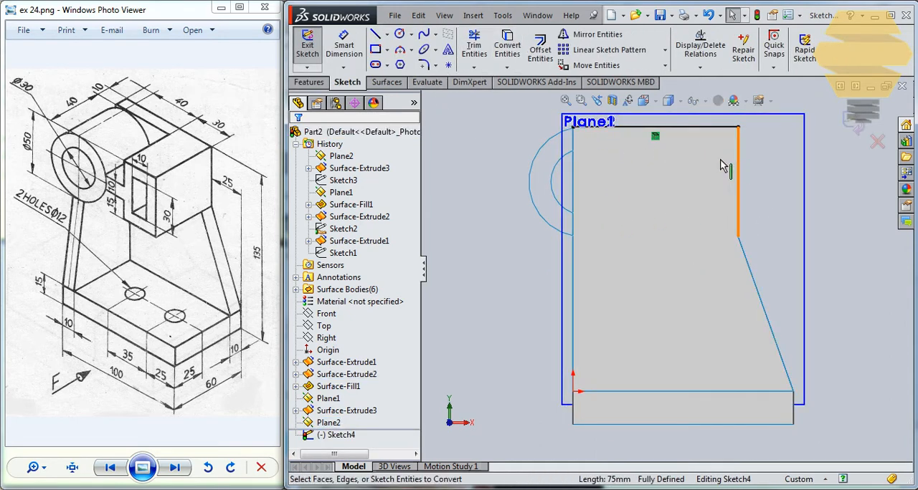
- Convert the whole cylinder and box profile sketch into the current sketch
middle_drag(721, 165, 744, 189)
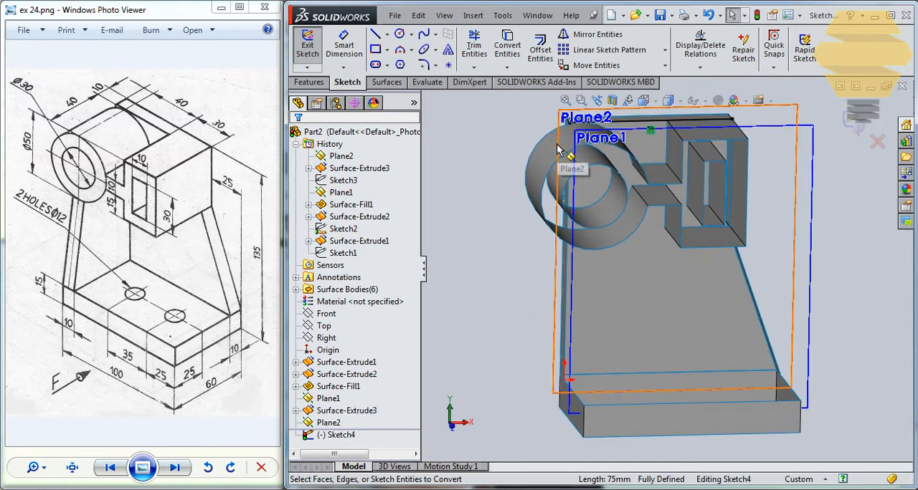
click(548, 179)
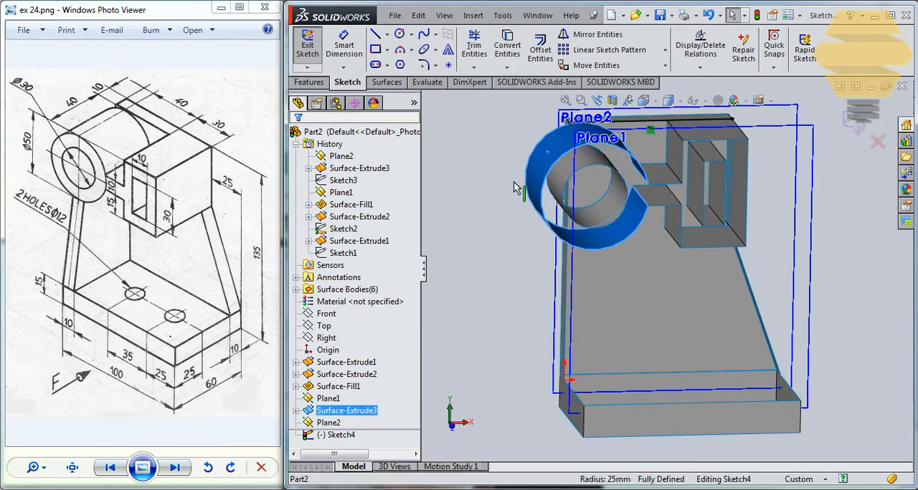
click(296, 410)
click(342, 422)
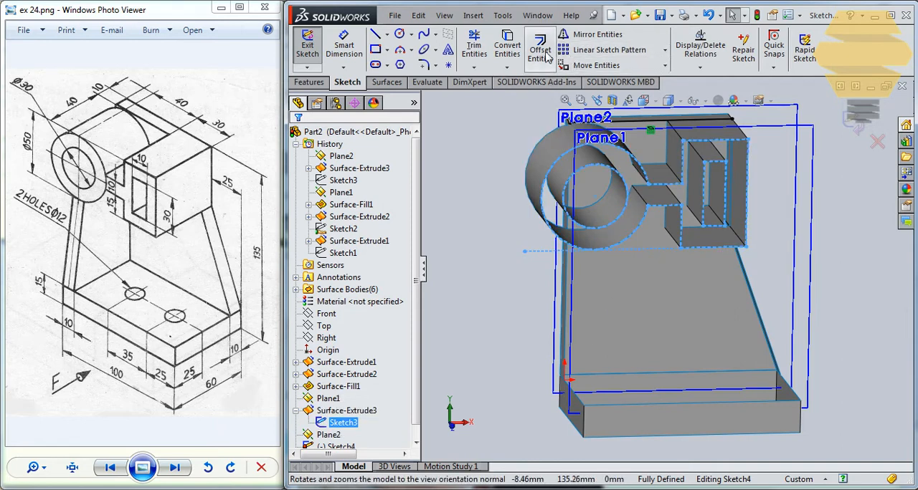
click(507, 45)
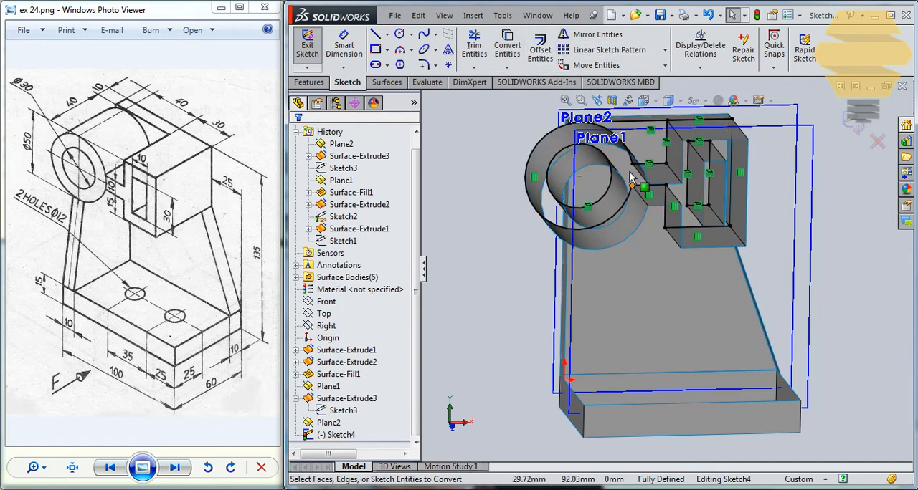
- Trim away the inner circle, the outer arc except its upper quarter beside the web, and the upper line's stub beyond that arc
scroll(636, 137, down, 3)
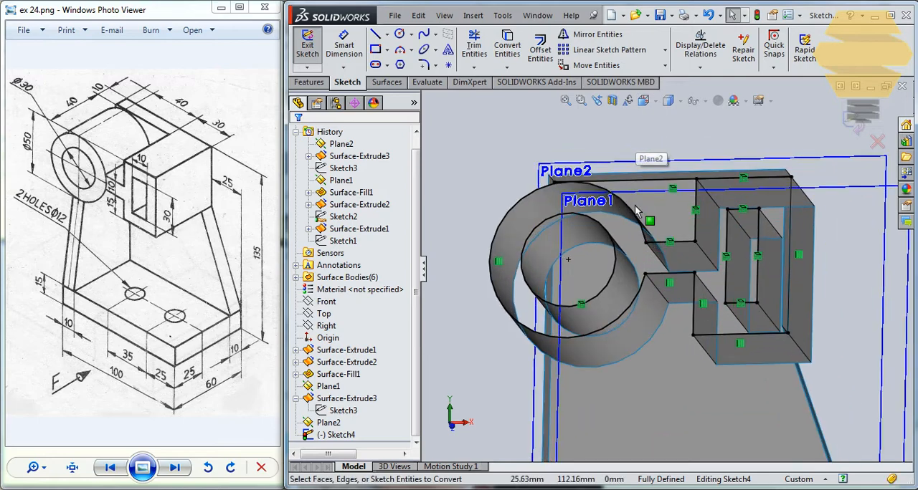
key(ctrl+8)
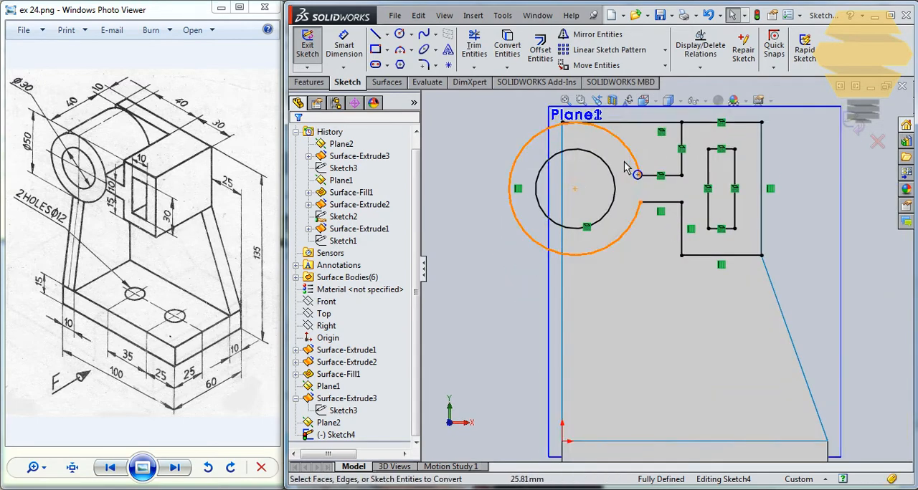
scroll(625, 167, down, 1)
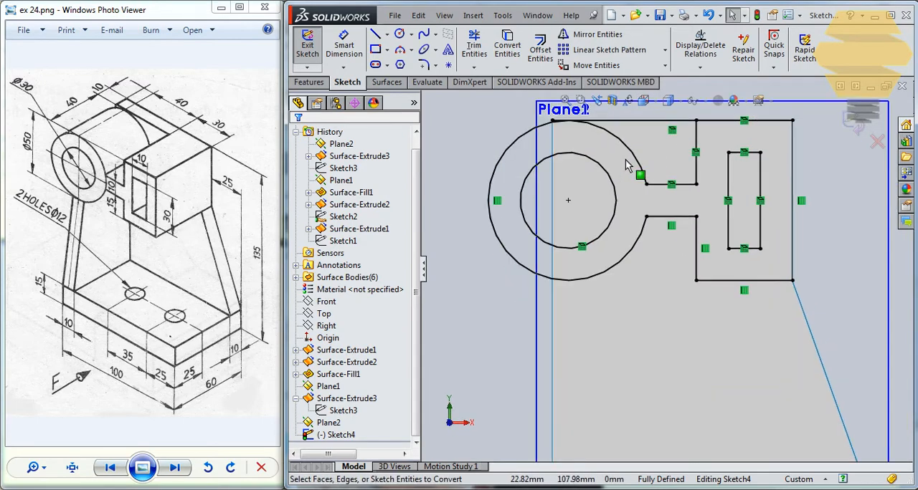
click(479, 47)
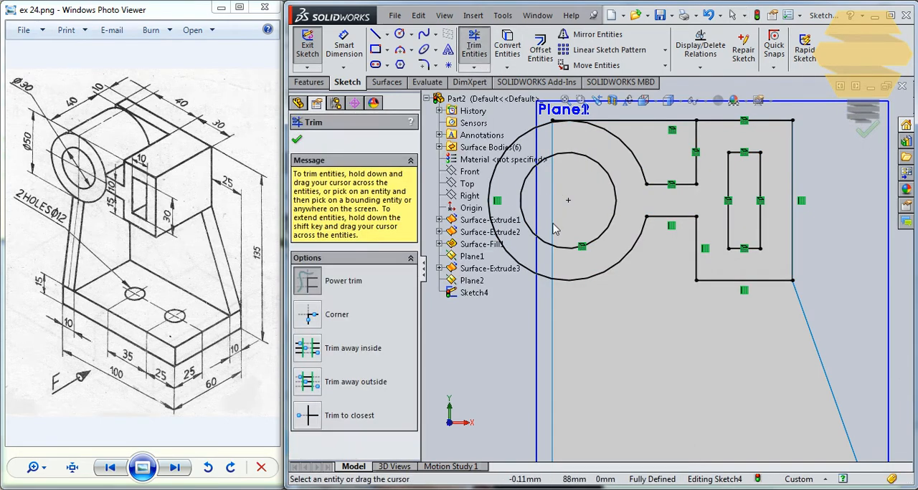
drag(600, 320, 594, 236)
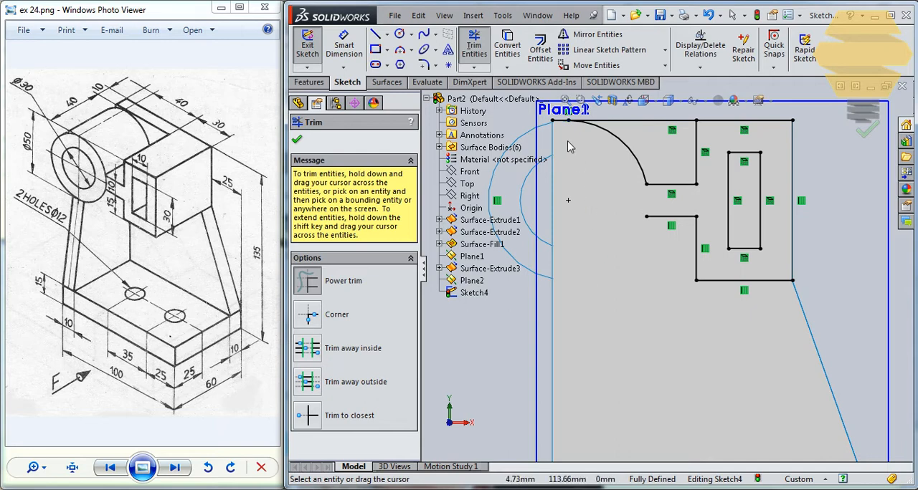
scroll(568, 147, down, 3)
scroll(720, 268, up, 2)
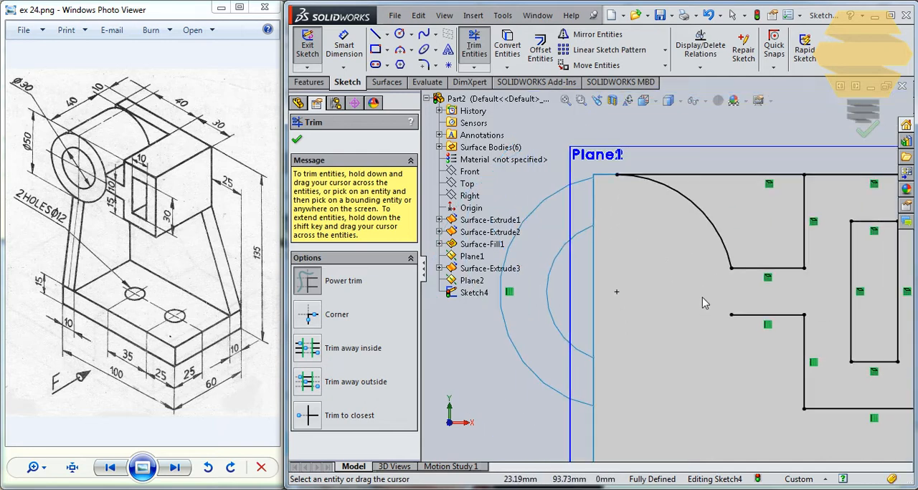
- Trim away the lower web, box and slot lines, keeping the closed outline between arc, upper edge, web and box, and finish the sketch
scroll(871, 385, up, 3)
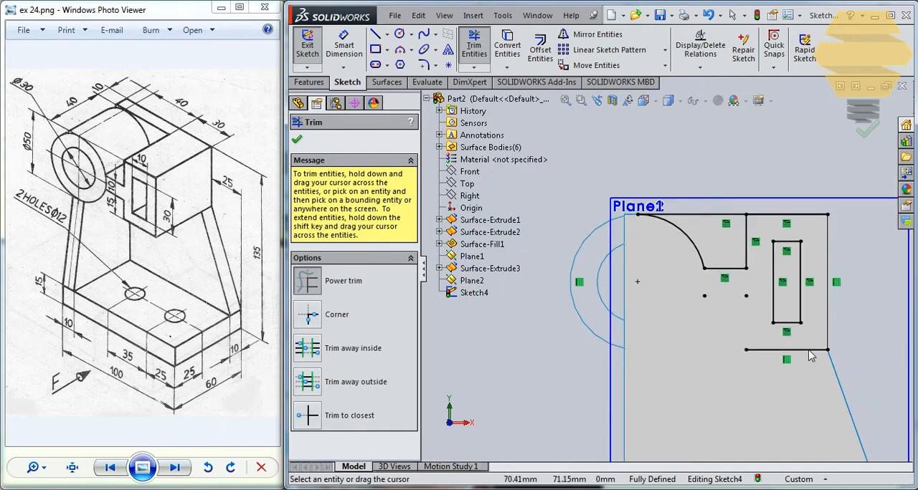
drag(809, 357, 791, 302)
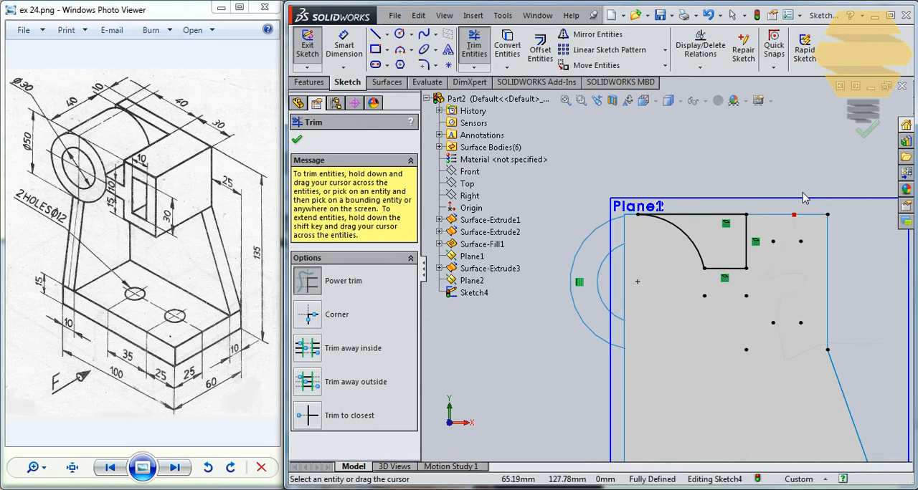
scroll(746, 111, down, 3)
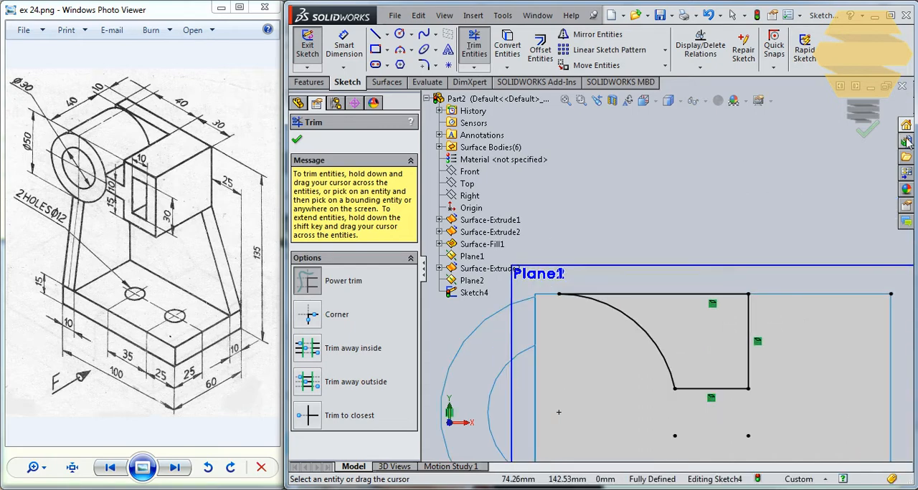
click(864, 128)
click(852, 126)
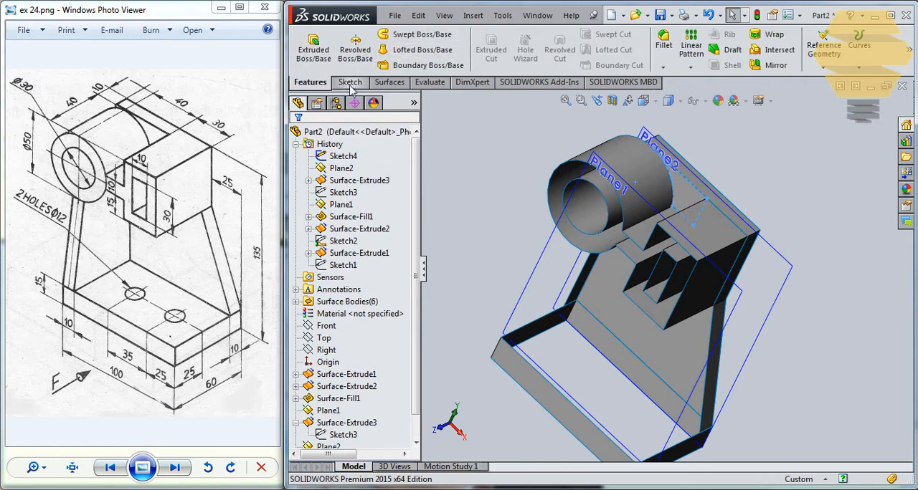
- Create a filled surface bounded by the trimmed sketch between the cylinder and the box, with Contact edges
click(378, 82)
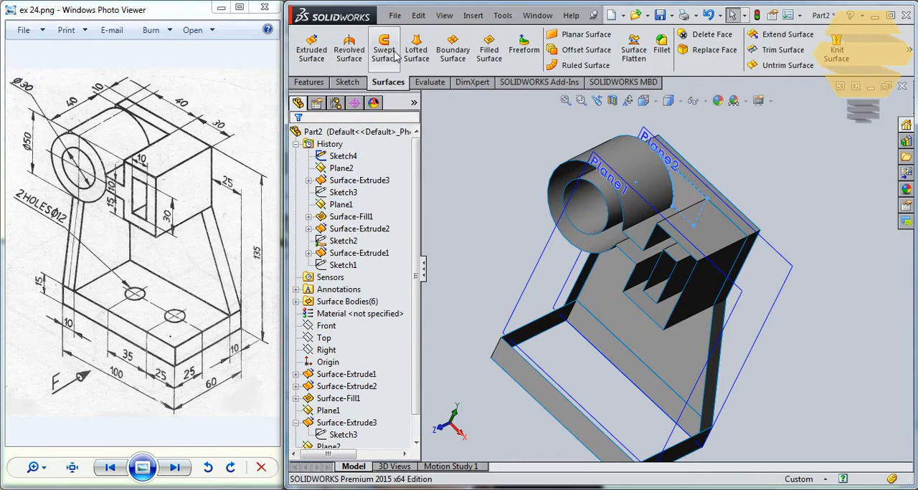
click(489, 51)
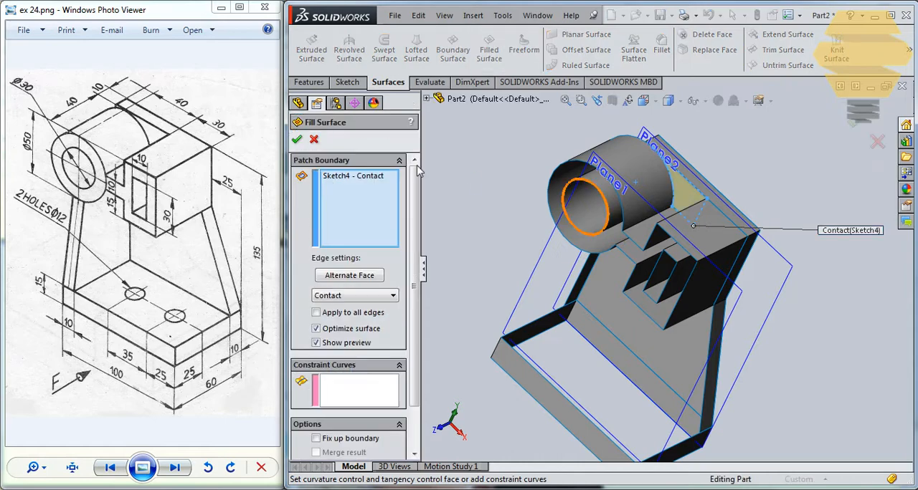
click(296, 138)
- Start another sketch on the 10 mm offset plane and convert the cylinder and box profile plus the back plate's vertical, lower and slanted edges
scroll(683, 207, down, 5)
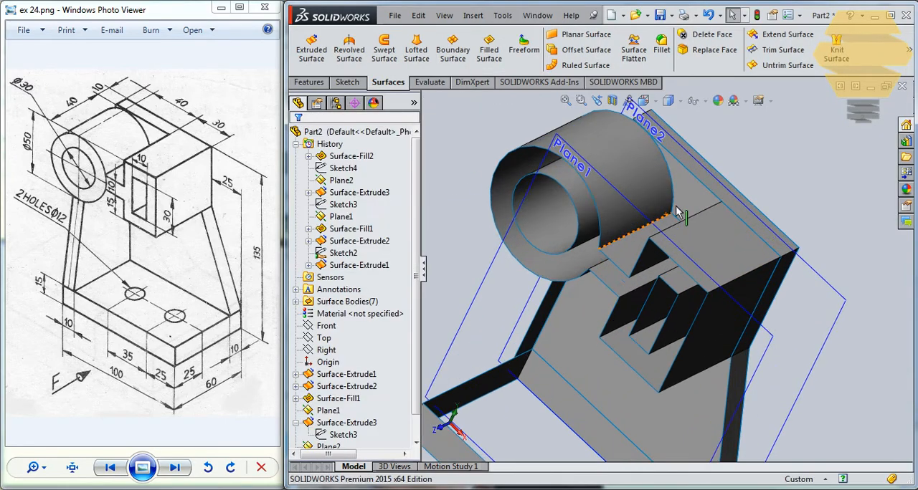
middle_drag(705, 209, 746, 184)
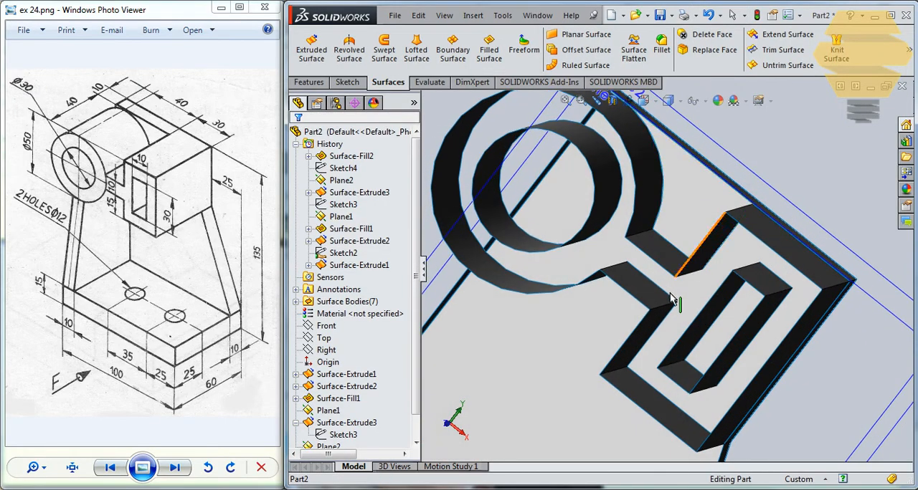
scroll(635, 304, up, 4)
middle_drag(601, 310, 637, 378)
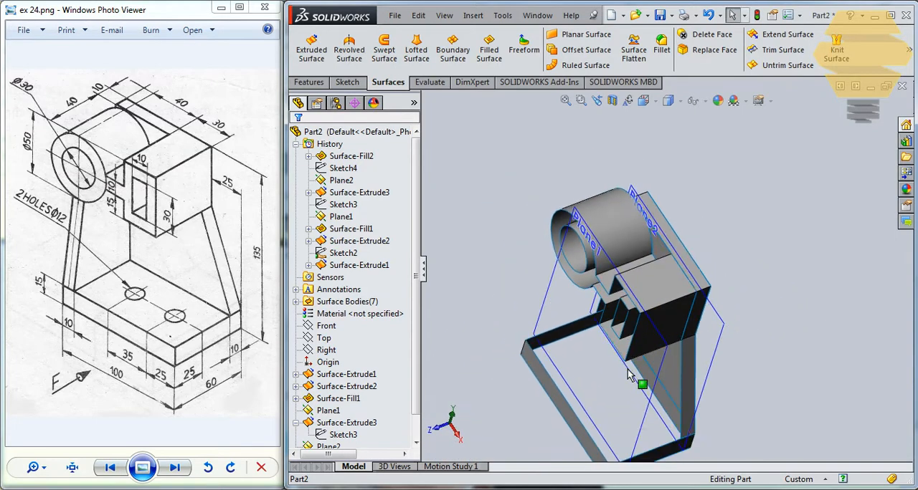
click(717, 344)
click(760, 296)
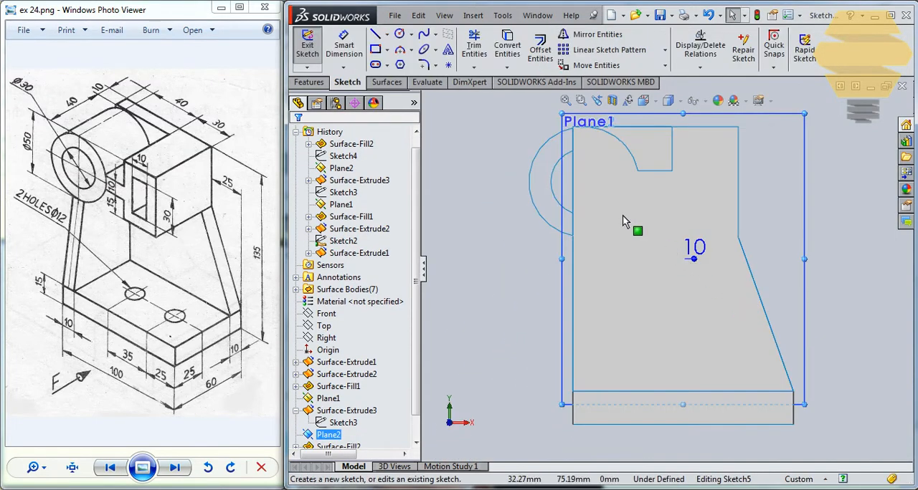
click(342, 423)
click(507, 45)
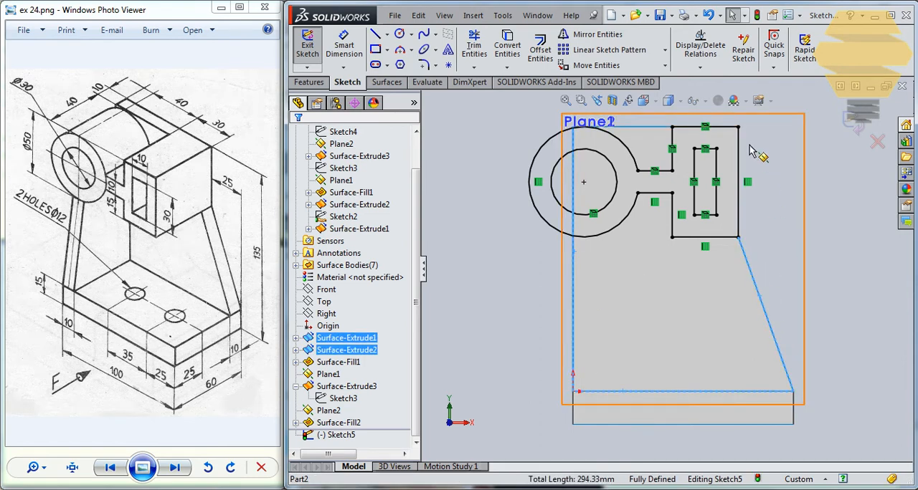
click(507, 46)
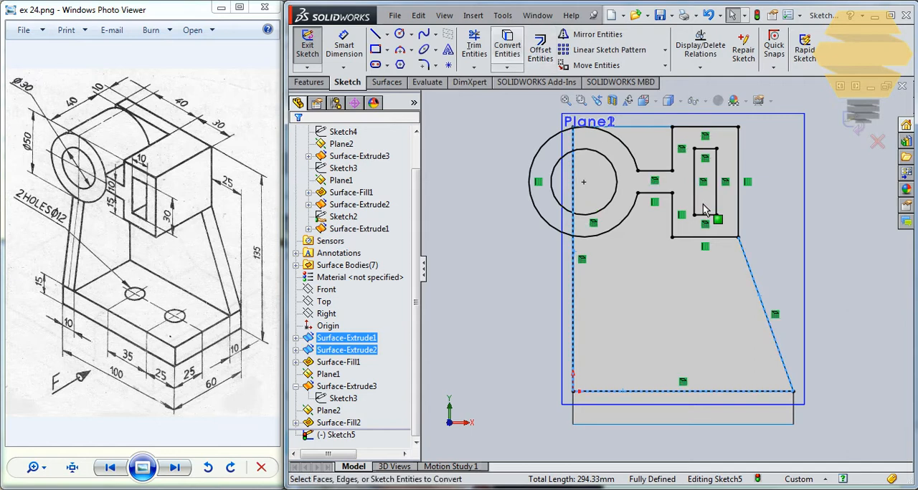
- Trim away the inner circle, slot and upper arc, web and box lines, keeping the closed outline below the cylinder and box
scroll(660, 185, down, 2)
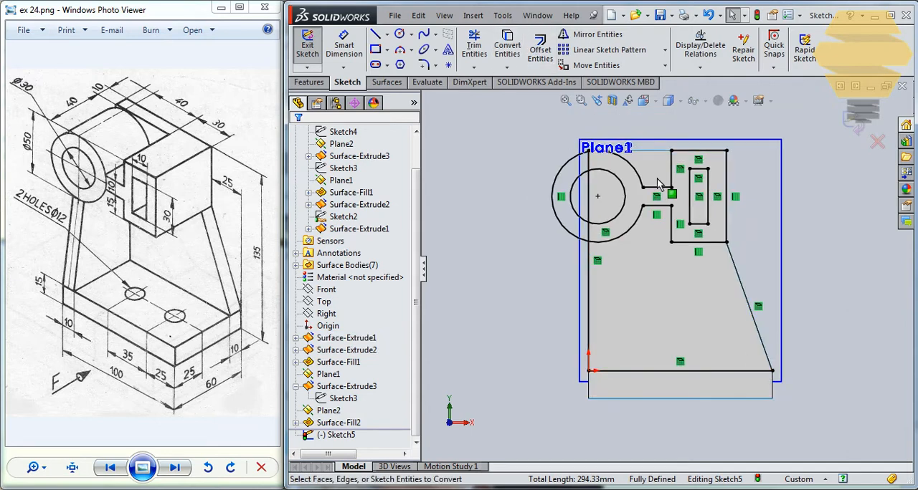
click(474, 47)
mouse_move(553, 163)
mouse_down()
mouse_move(609, 147)
mouse_move(652, 176)
mouse_up()
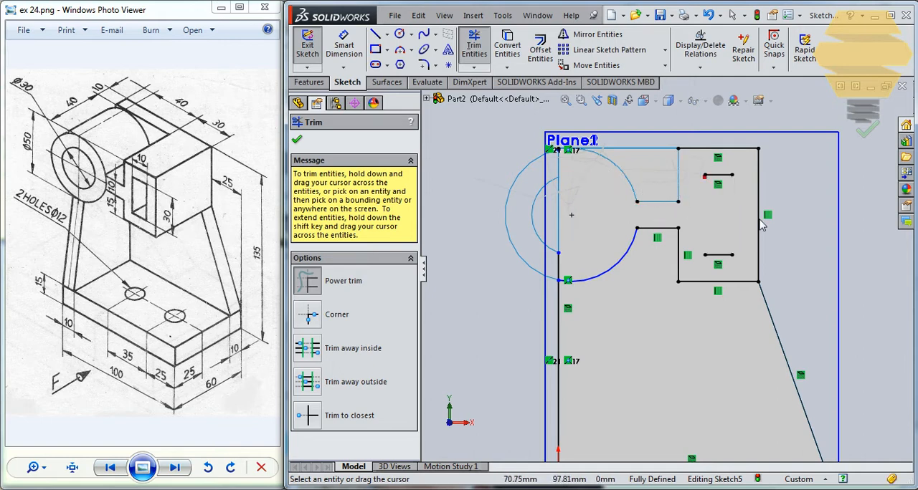
drag(762, 225, 725, 166)
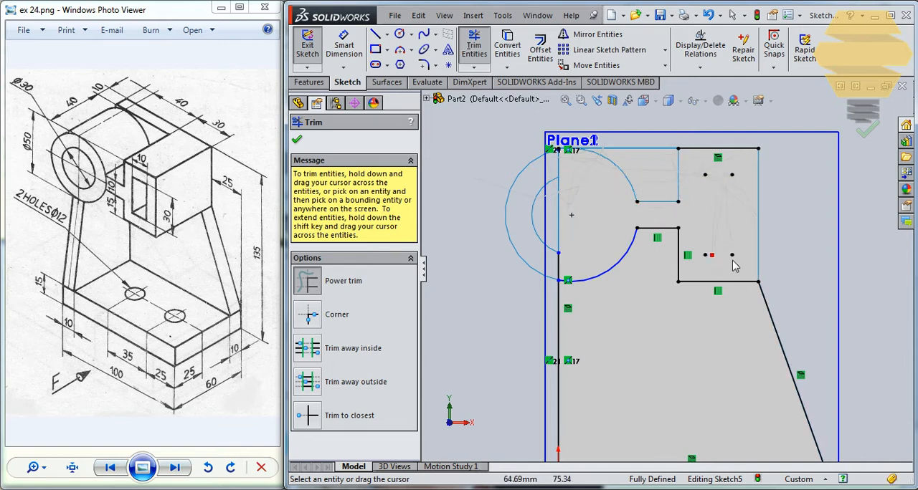
drag(730, 163, 753, 154)
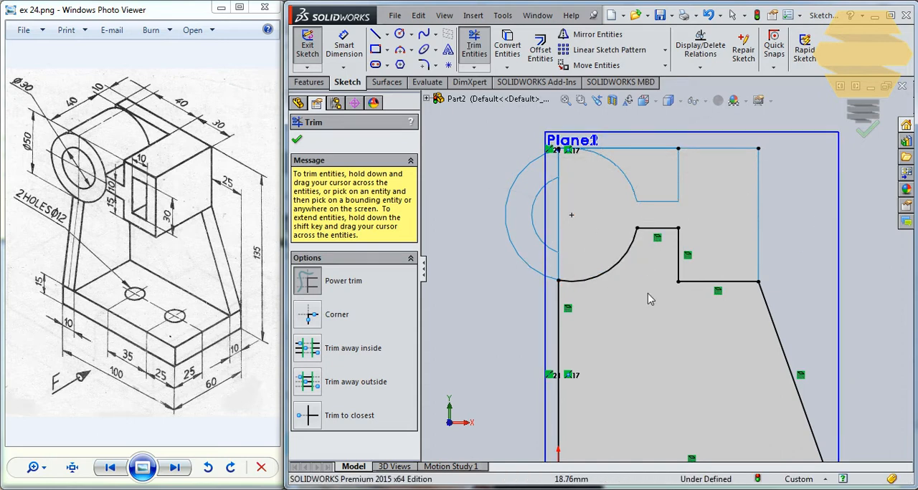
scroll(666, 276, up, 2)
click(863, 130)
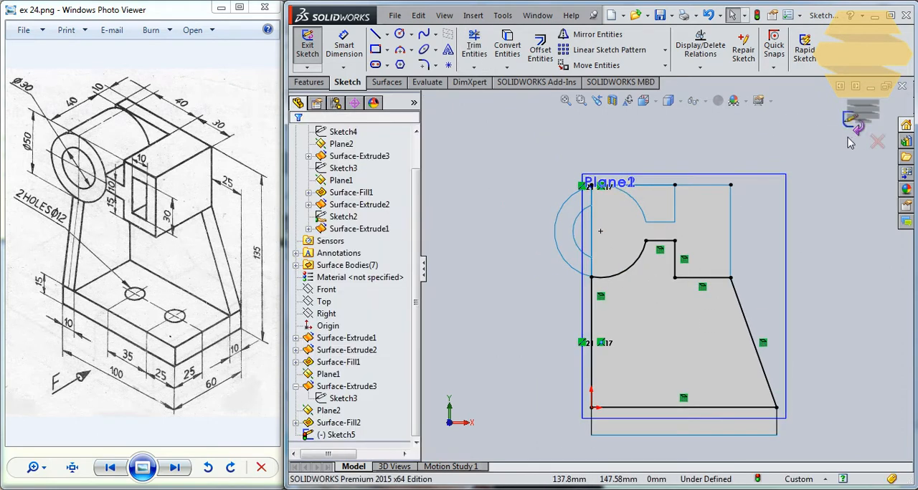
- Finish the sketch and try to create a filled surface from the outline below the cylinder and box
middle_drag(752, 179, 665, 185)
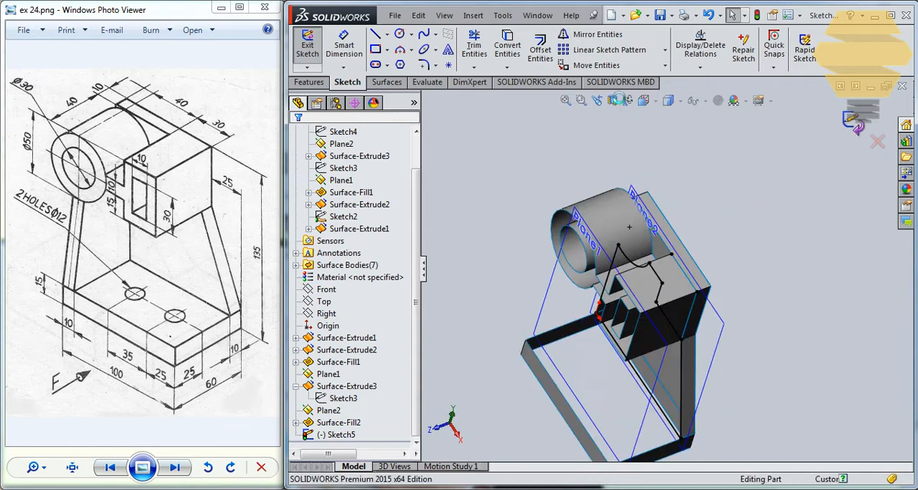
click(491, 51)
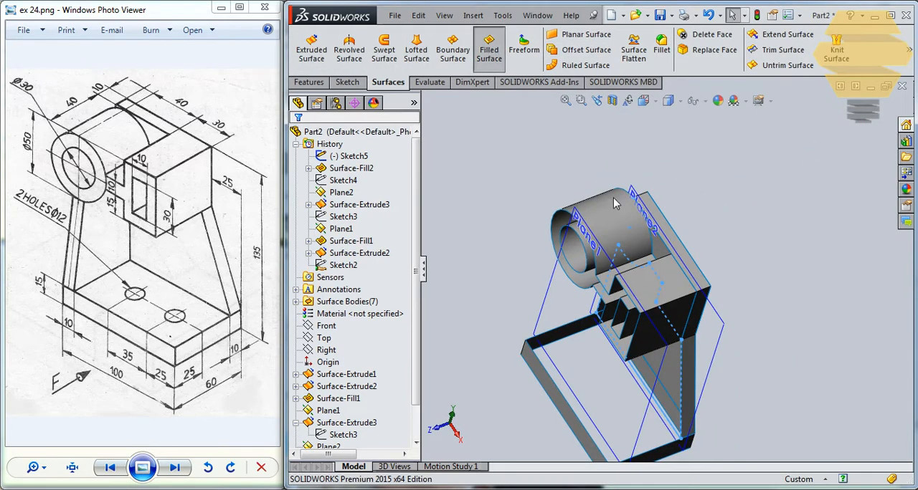
click(297, 140)
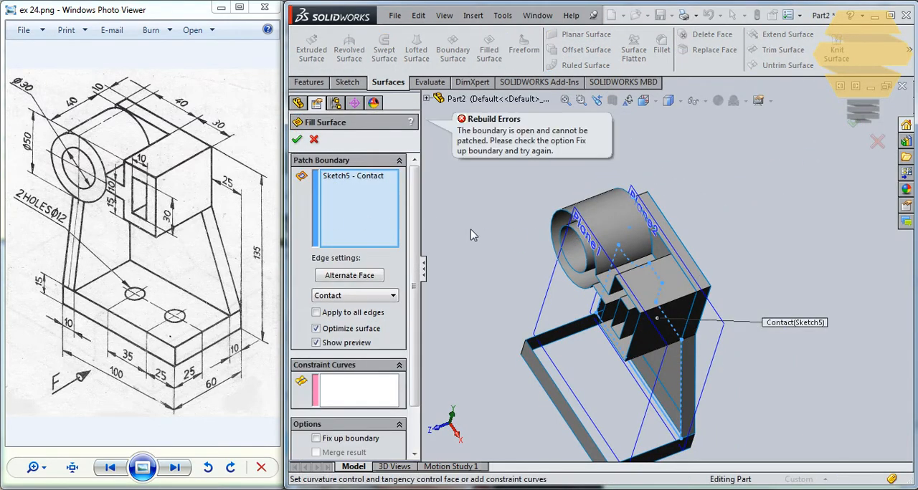
scroll(661, 310, down, 8)
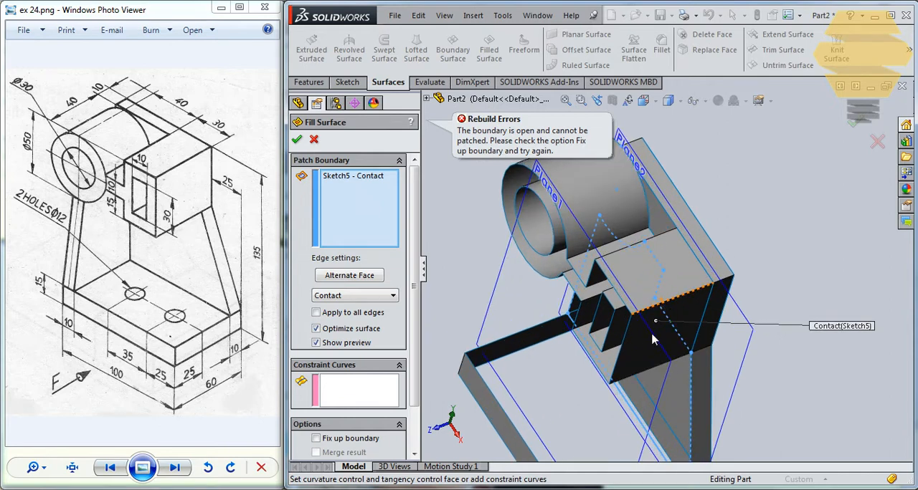
scroll(504, 421, up, 10)
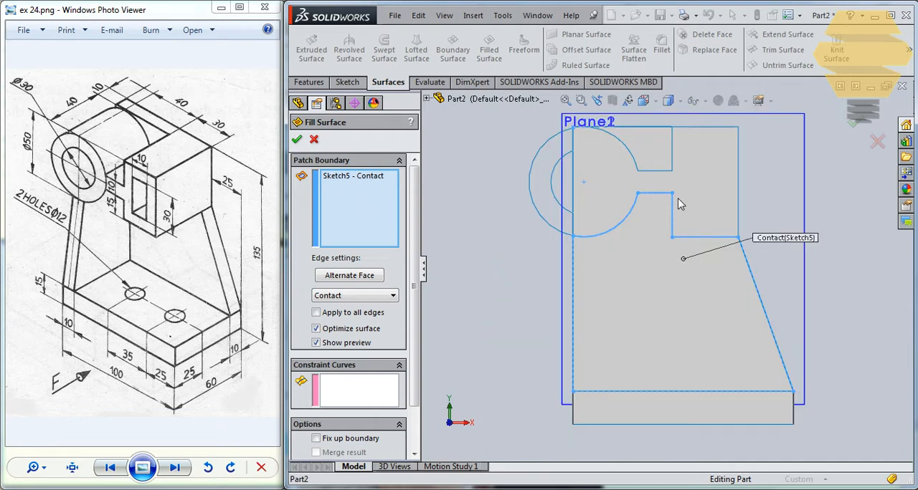
scroll(611, 263, down, 2)
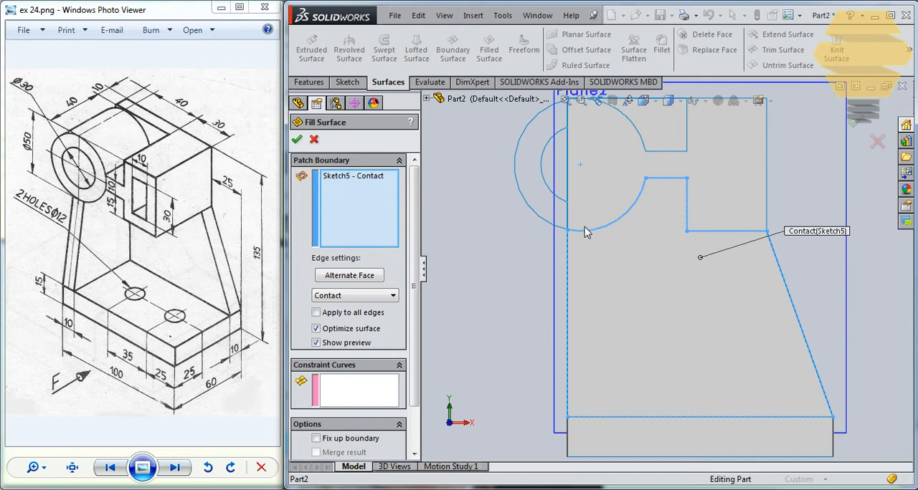
key(Return)
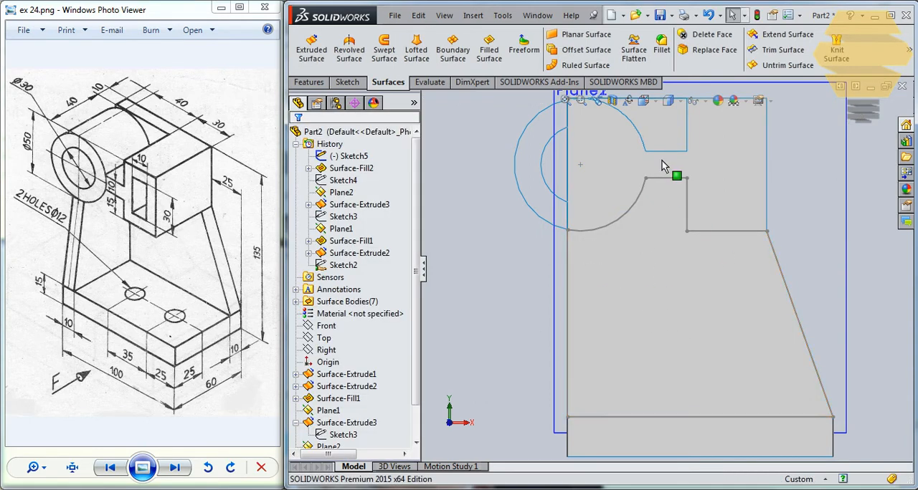
- Try to delete the leftover short line at the upper corner of the plate, outside sketch editing
key(f)
scroll(624, 179, down, 8)
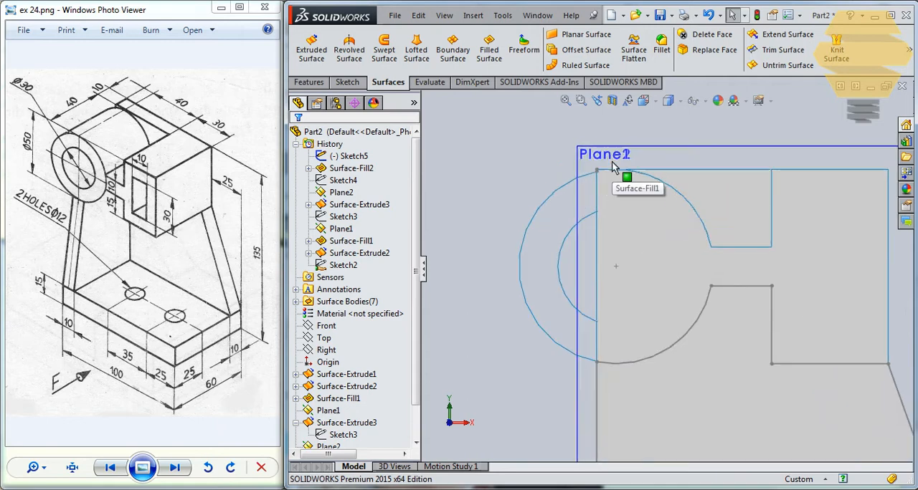
scroll(609, 187, down, 3)
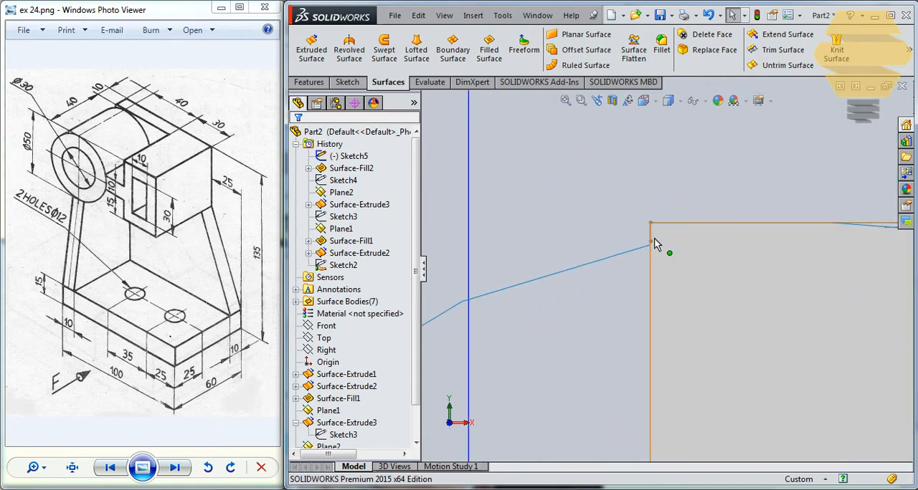
click(687, 226)
key(Delete)
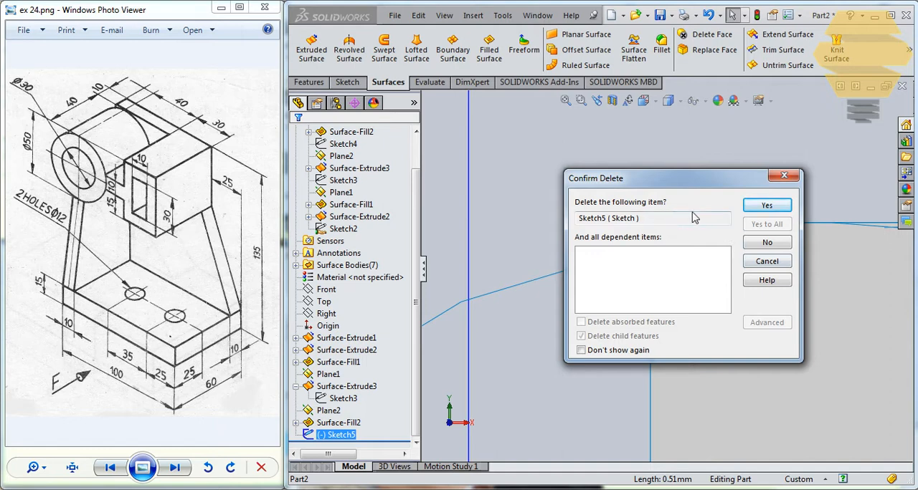
click(764, 206)
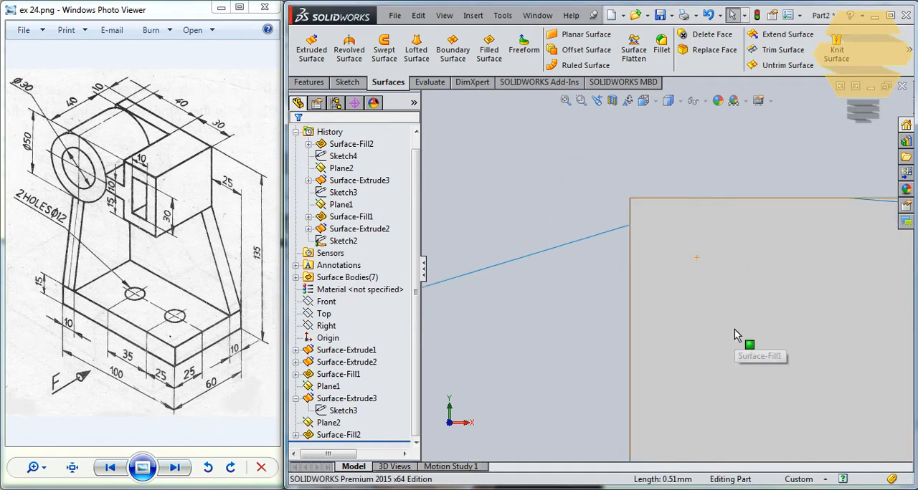
- Undo the deletion of the lower outline sketch
scroll(734, 330, up, 6)
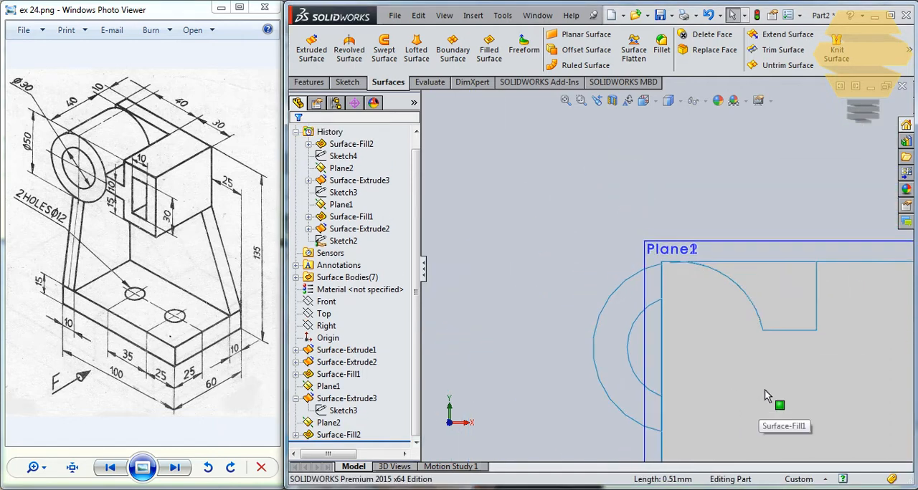
scroll(759, 344, up, 3)
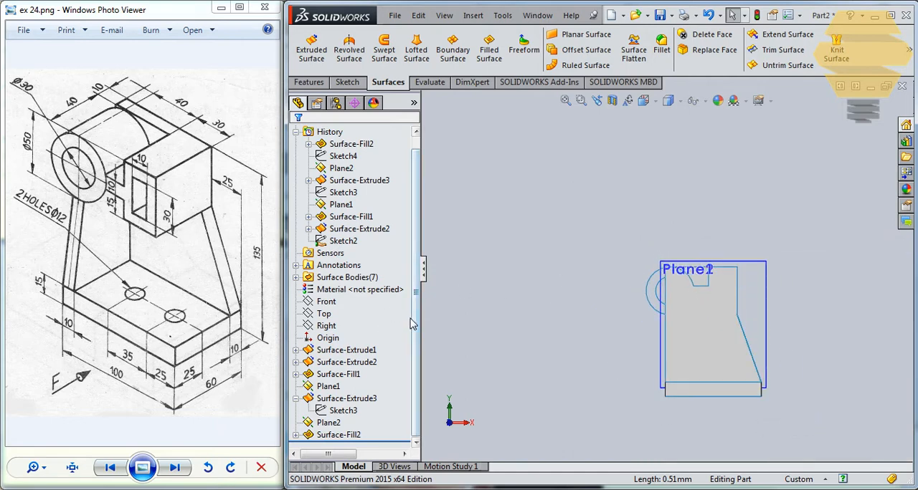
key(ctrl+z)
- Edit the lower outline sketch, delete the leftover short vertical line at the plate's upper corner, and finish the sketch
scroll(681, 302, down, 4)
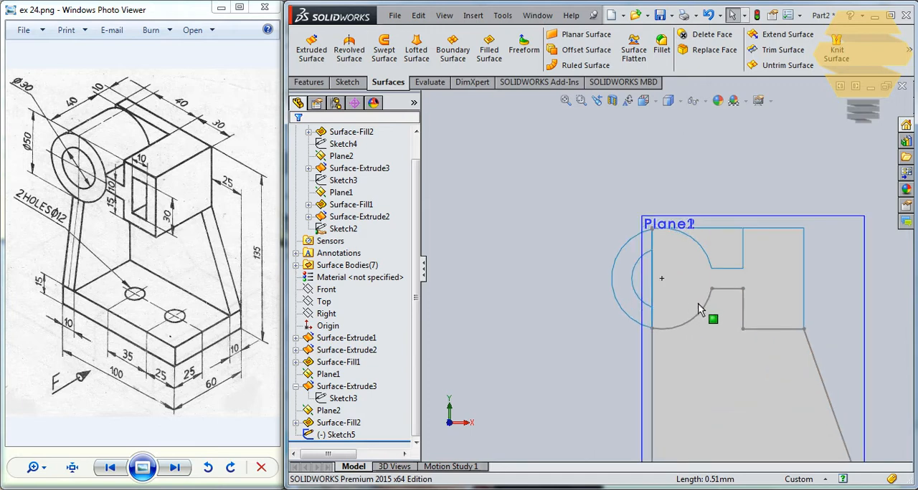
click(706, 314)
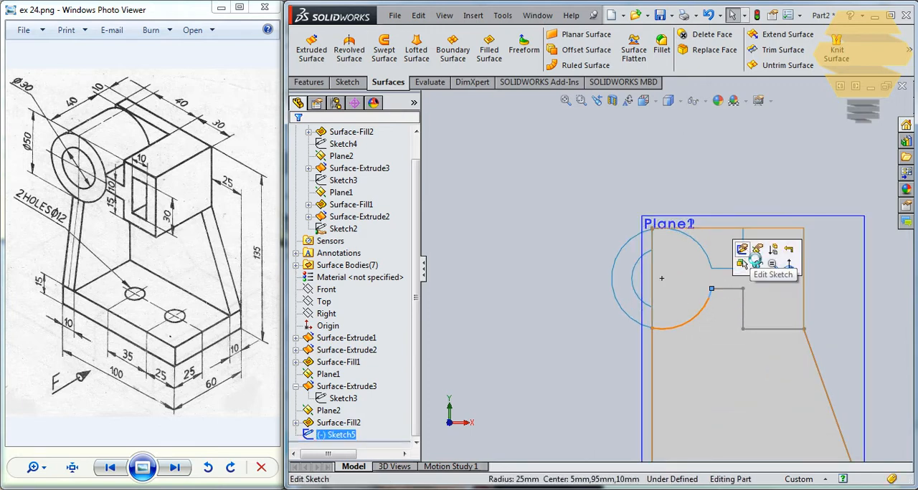
click(747, 261)
scroll(674, 286, down, 6)
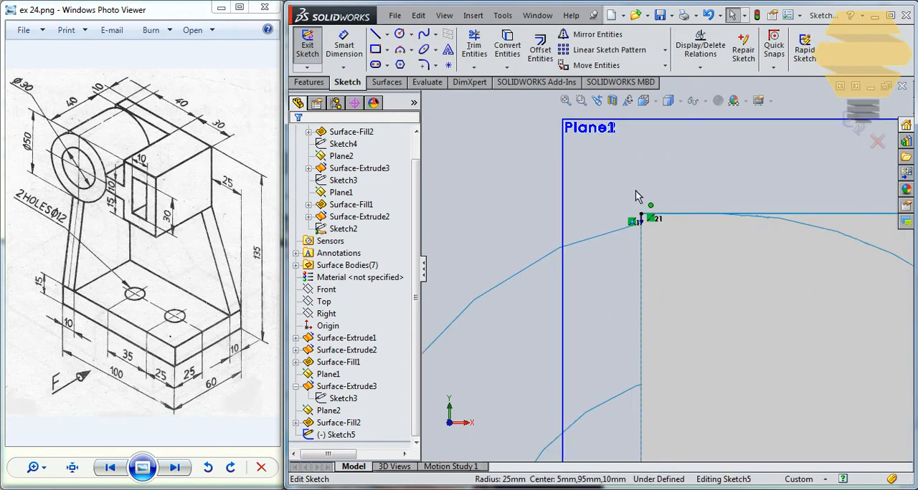
click(659, 240)
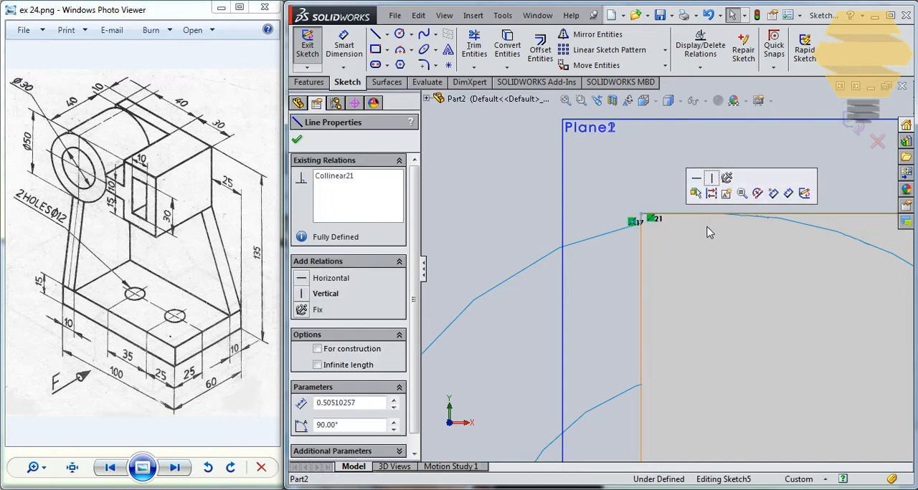
click(741, 255)
scroll(746, 323, up, 10)
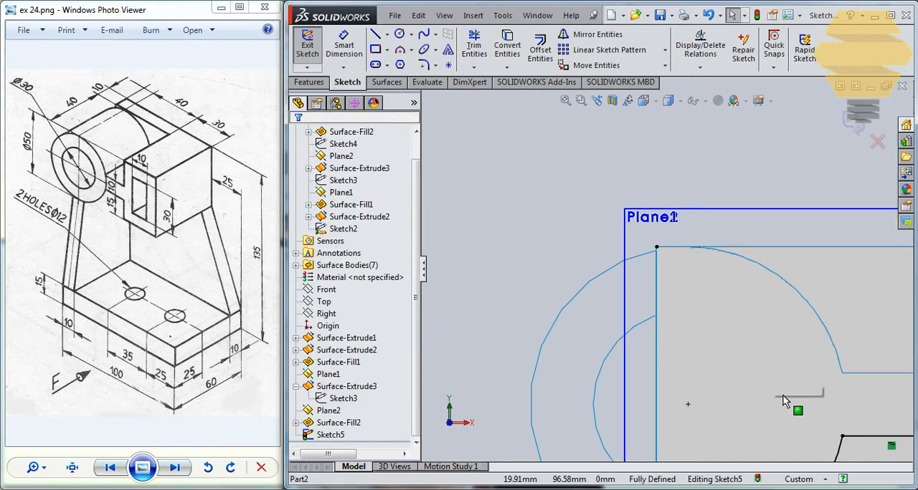
scroll(786, 401, up, 2)
click(855, 129)
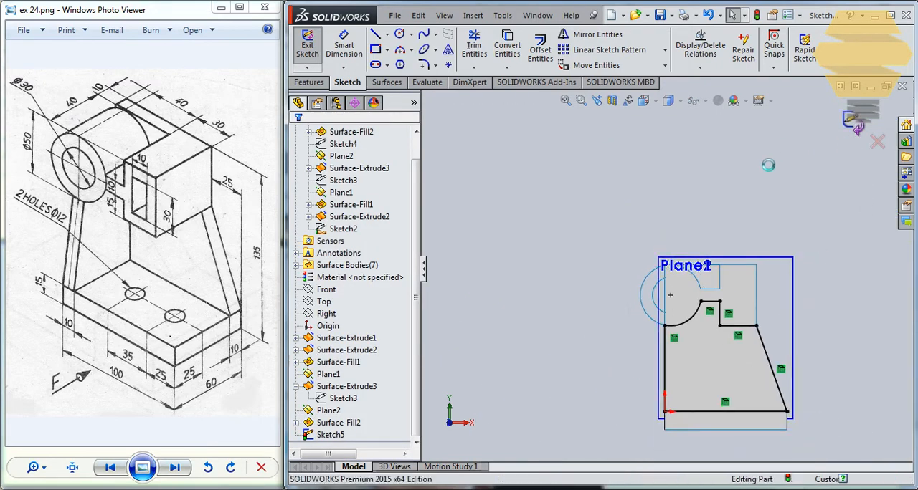
- Create a filled surface bounded by the cleaned-up outline below the cylinder and box
middle_drag(724, 265, 677, 308)
scroll(405, 367, down, 2)
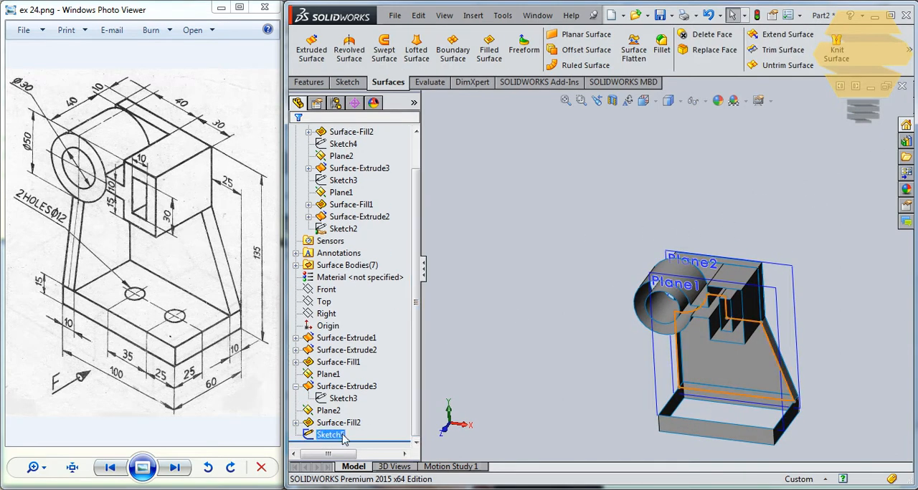
click(489, 47)
click(854, 121)
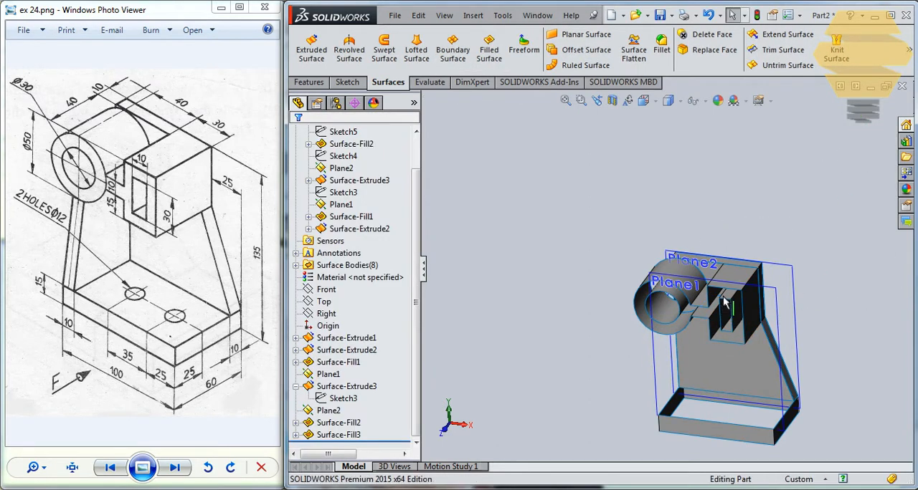
- Start a sketch on the 10 mm offset plane and convert the plate's upper and vertical edges plus the cylinder's outer circle
mouse_move(723, 297)
middle_down()
mouse_move(754, 254)
mouse_move(730, 284)
middle_up()
scroll(710, 287, down, 2)
scroll(708, 289, down, 5)
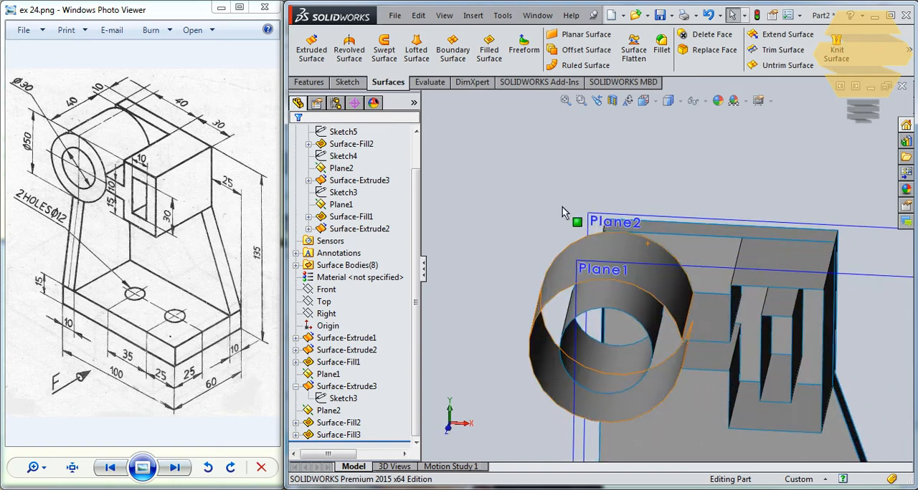
scroll(625, 204, down, 2)
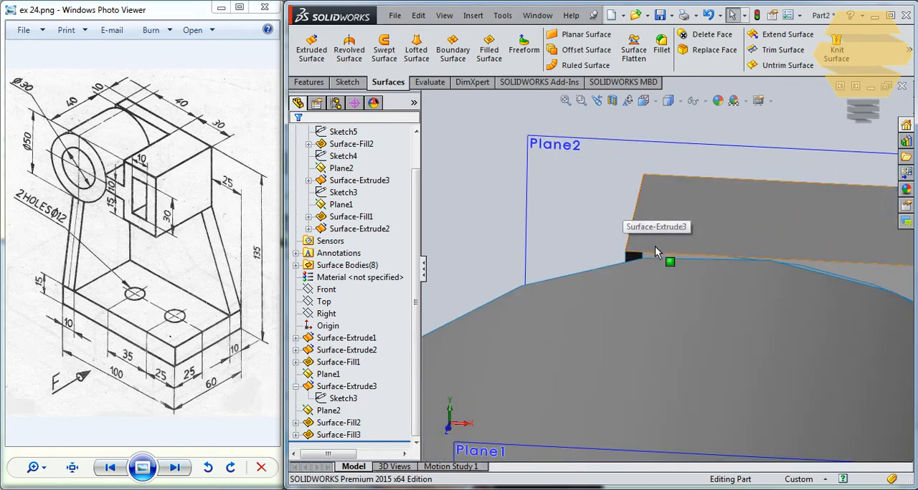
scroll(658, 261, down, 1)
scroll(662, 264, up, 5)
click(658, 216)
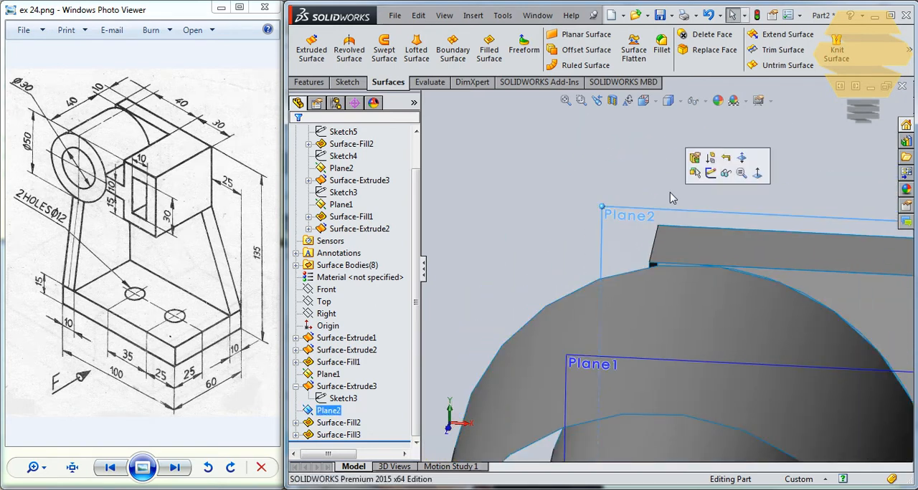
click(694, 175)
scroll(590, 179, down, 6)
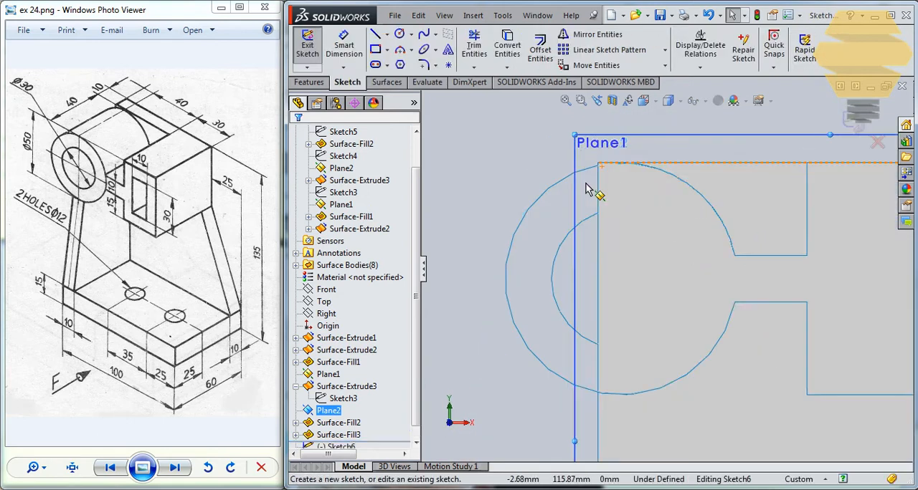
scroll(687, 176, down, 2)
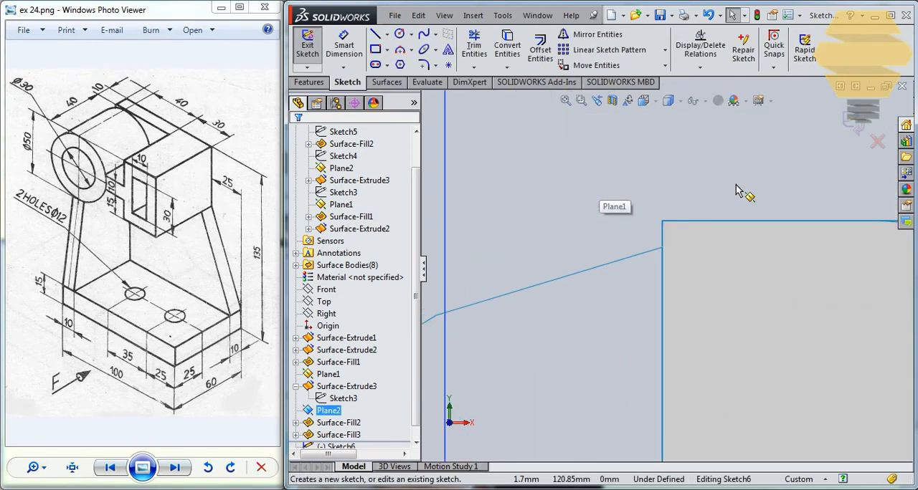
click(676, 218)
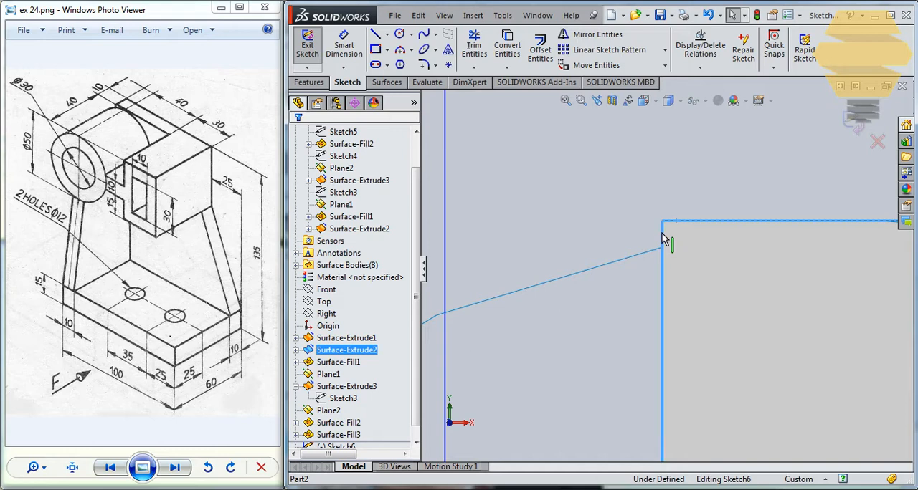
scroll(710, 281, up, 3)
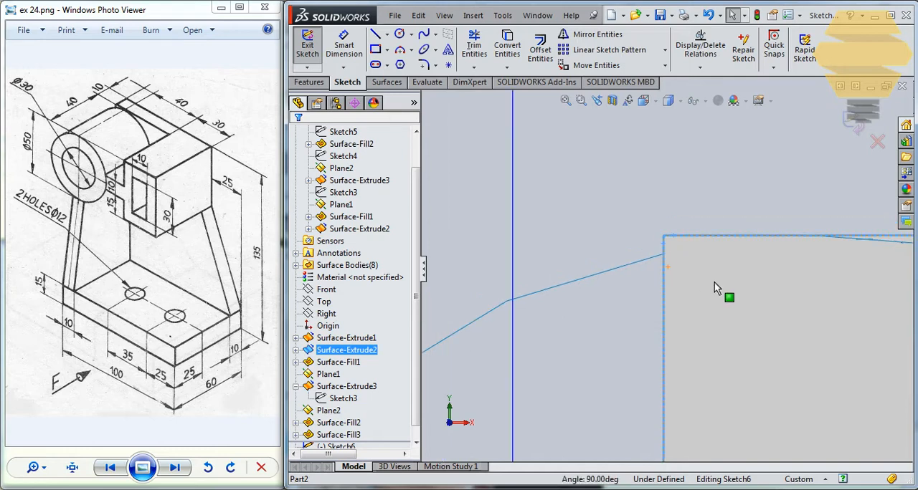
click(647, 268)
click(507, 49)
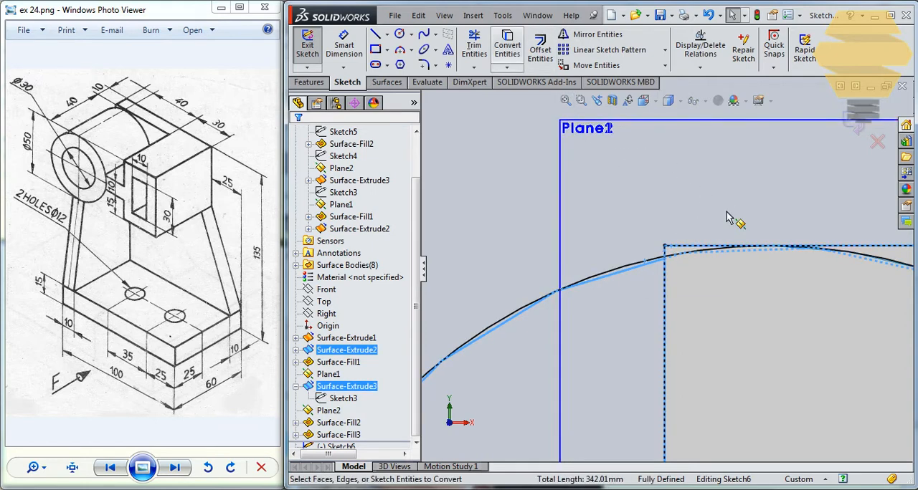
- Trim the converted circle and lines, keeping only the small closed sliver between the cylinder arc and the plate's upper corner
click(479, 49)
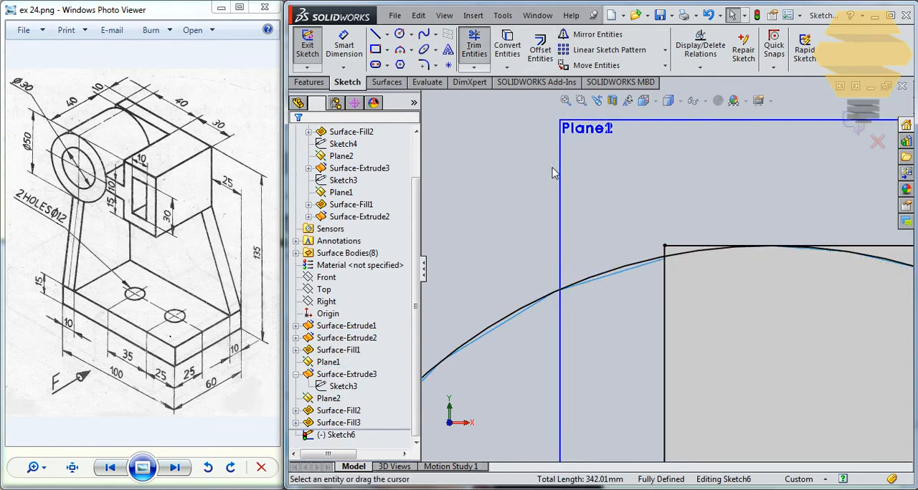
drag(554, 201, 722, 358)
drag(863, 209, 843, 280)
scroll(882, 366, up, 9)
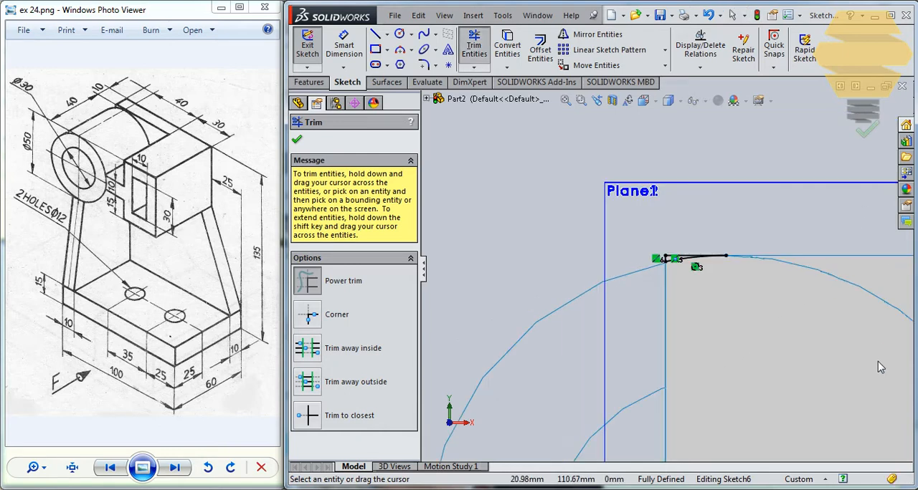
scroll(778, 439, up, 3)
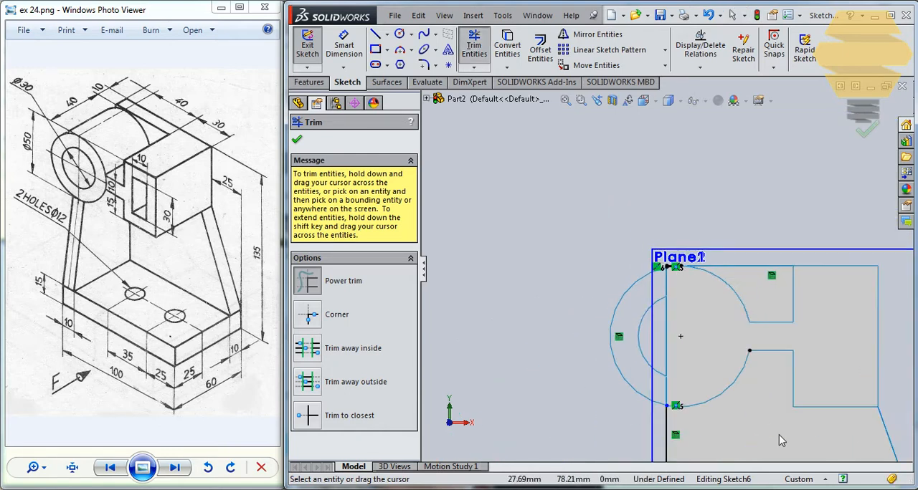
scroll(719, 448, up, 8)
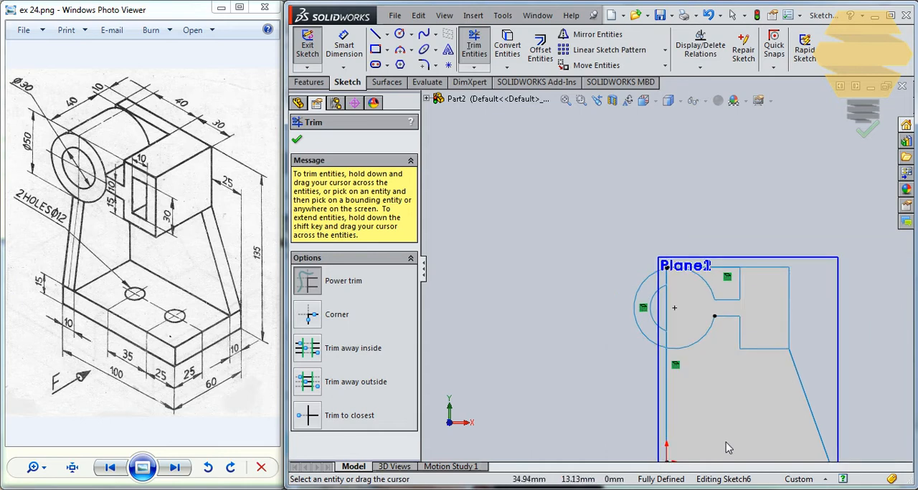
scroll(637, 204, down, 10)
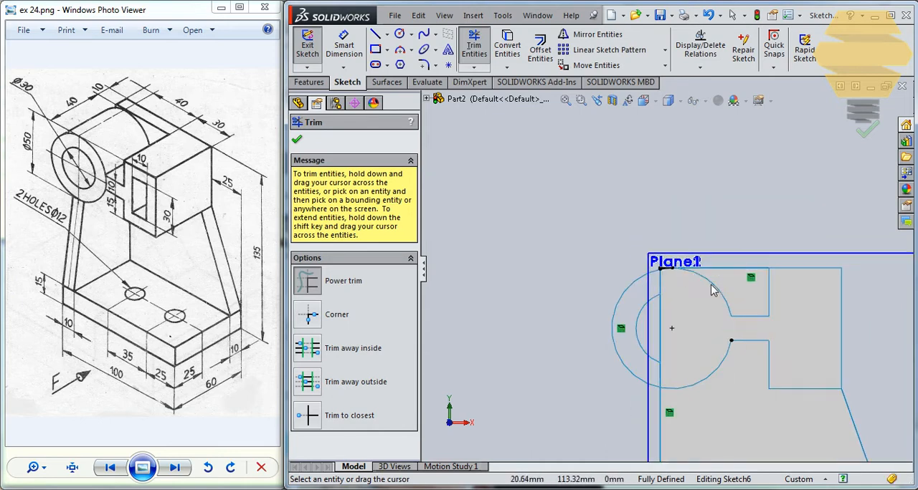
click(854, 135)
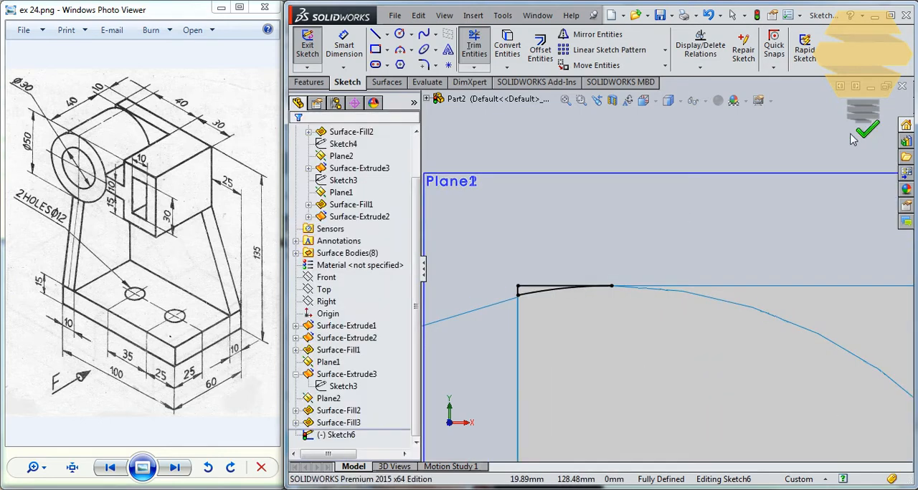
- Finish the sliver sketch and create a filled surface from it at the plate's upper corner
click(859, 114)
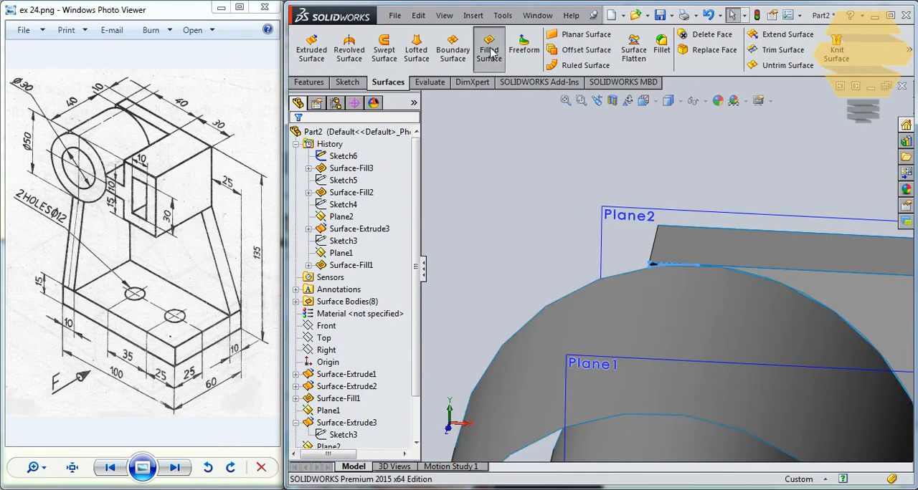
click(489, 50)
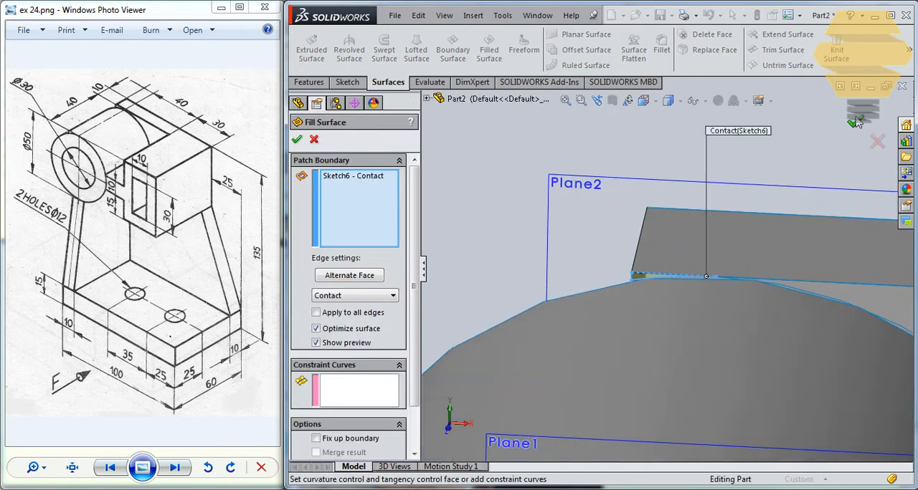
click(858, 123)
scroll(773, 367, up, 5)
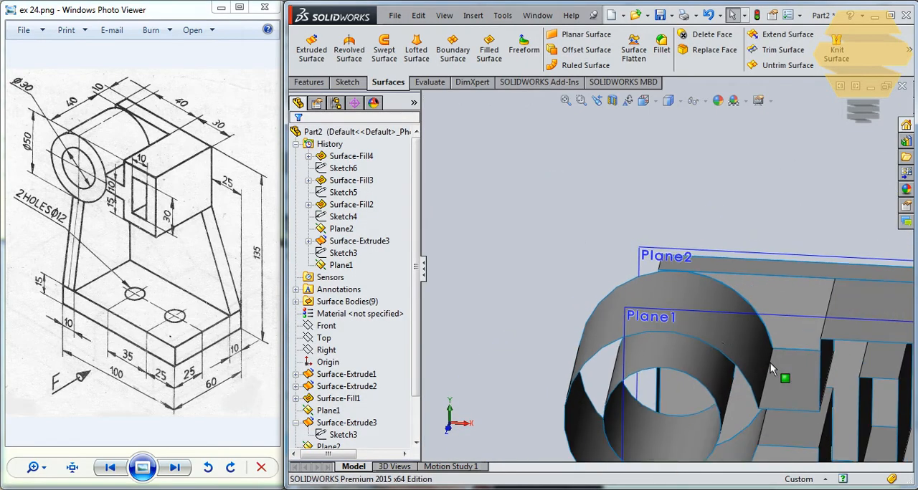
- Start a sketch on the 10 mm offset plane and convert the cylinder's outer and inner circles plus the plate's vertical edge
middle_drag(772, 367, 670, 308)
scroll(725, 333, up, 5)
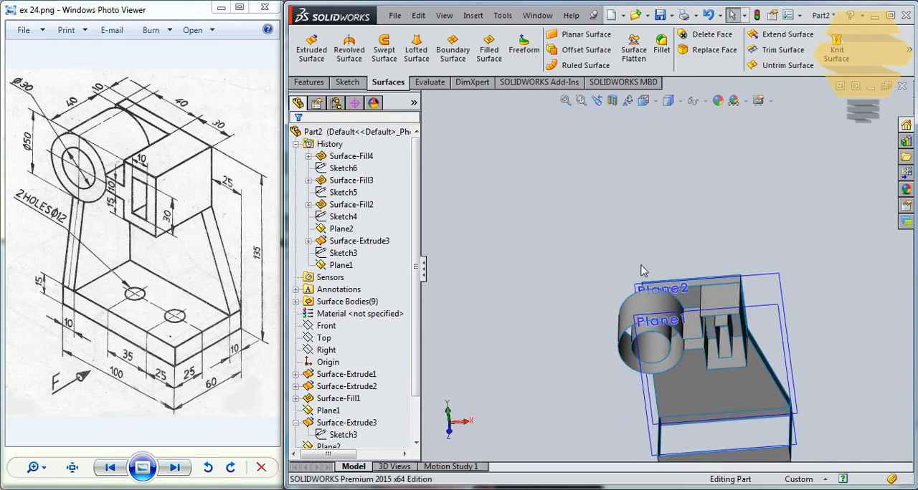
click(638, 291)
click(682, 243)
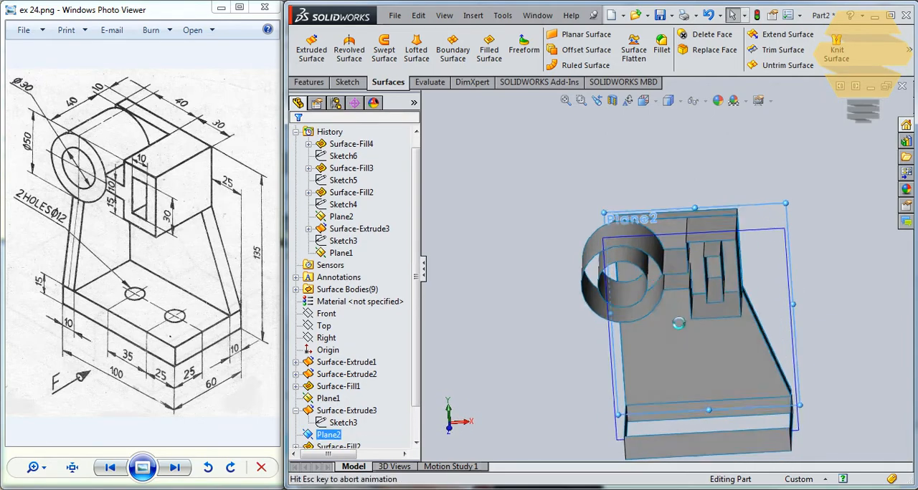
click(551, 138)
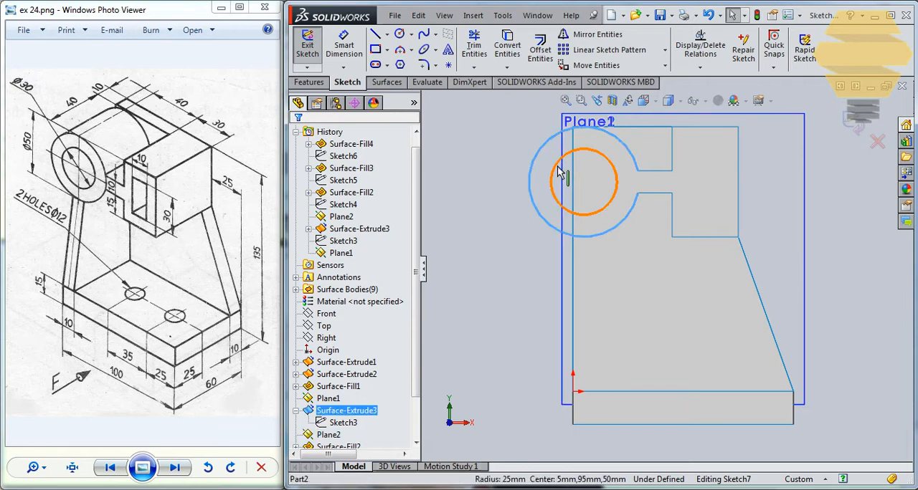
scroll(615, 148, up, 2)
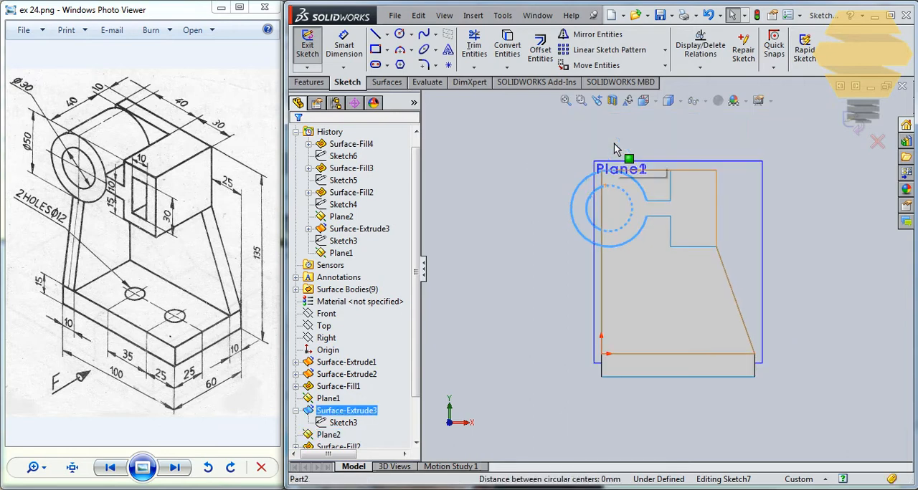
ctrl+click(602, 266)
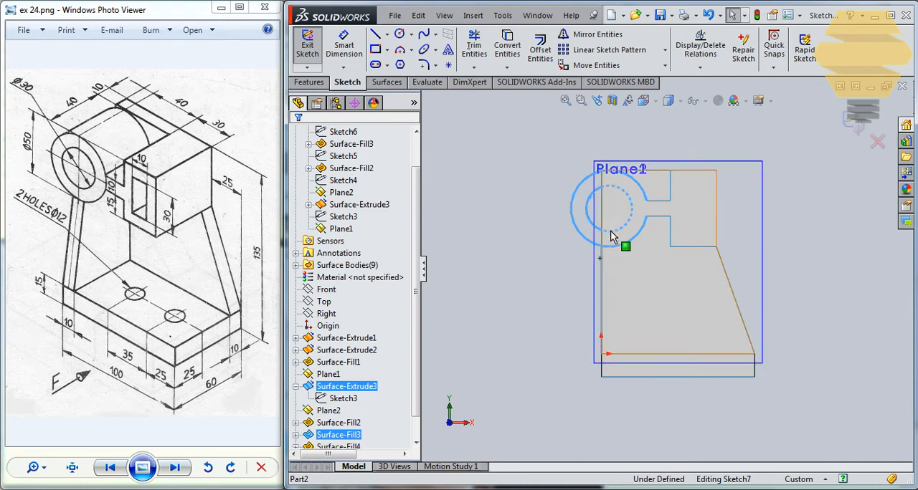
ctrl+click(602, 194)
scroll(608, 128, down, 2)
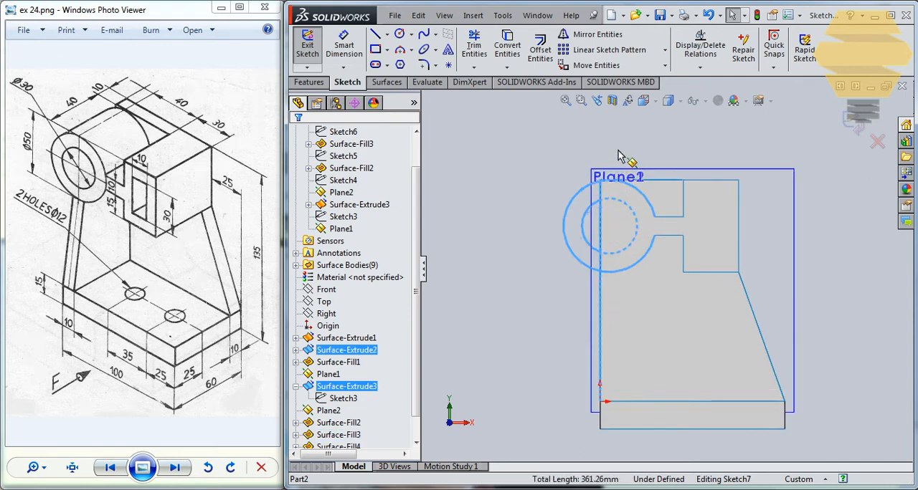
click(507, 52)
scroll(631, 212, down, 2)
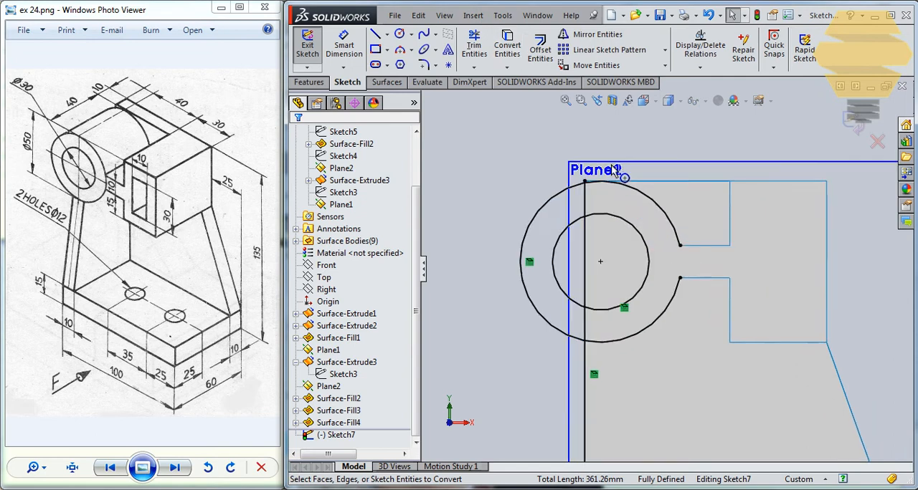
- Trim the converted circles and line to a closed crescent overhanging the plate's vertical edge, and finish the sketch
click(479, 43)
scroll(640, 257, down, 4)
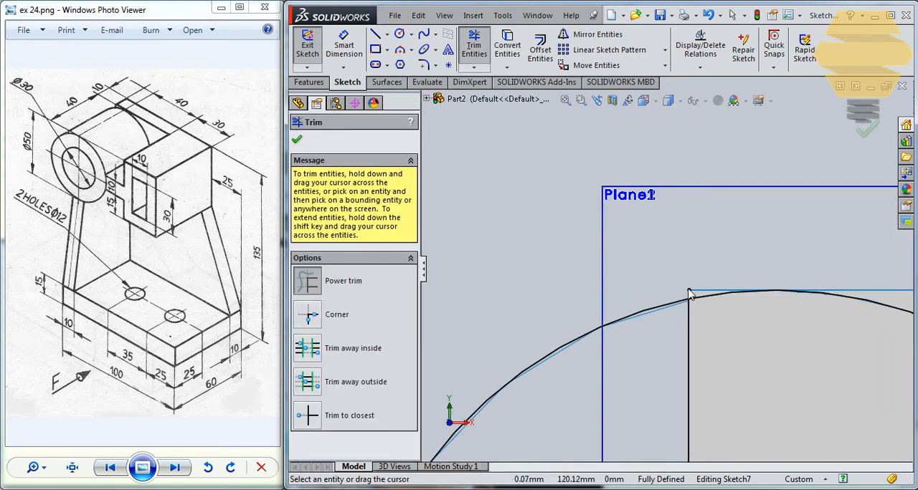
click(697, 294)
scroll(782, 423, up, 2)
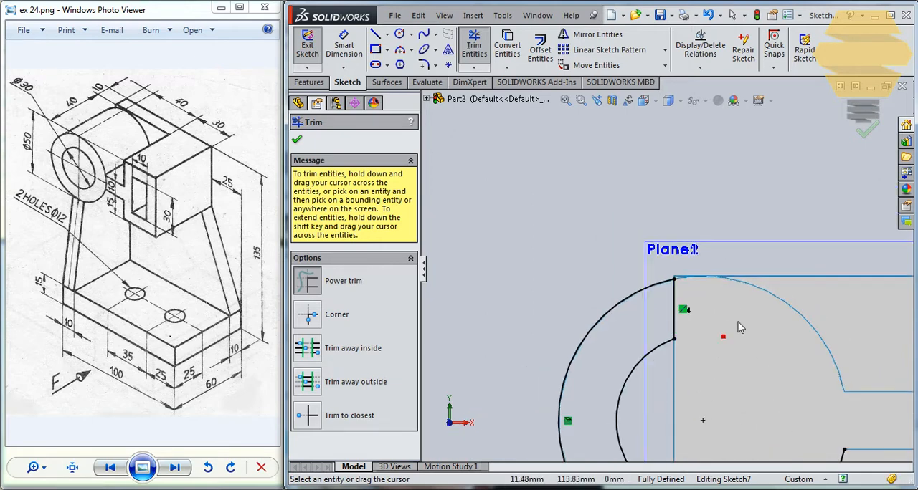
scroll(740, 327, up, 2)
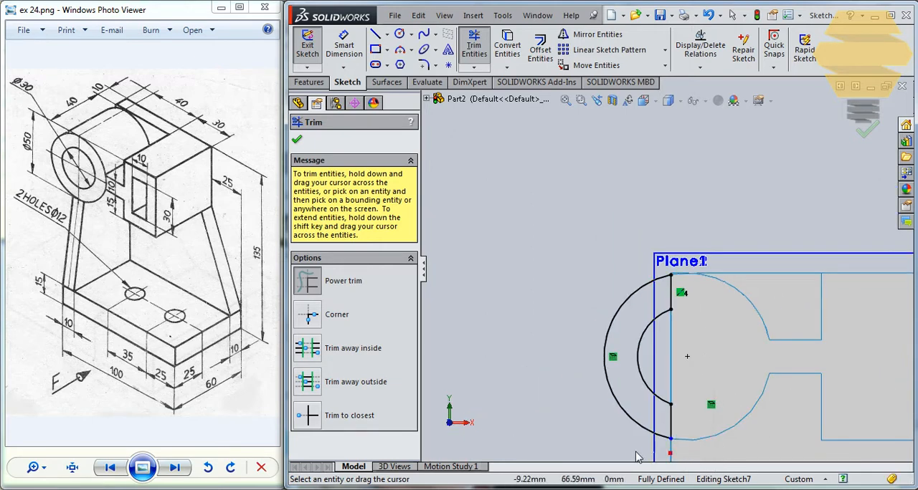
scroll(719, 427, up, 4)
scroll(691, 301, down, 3)
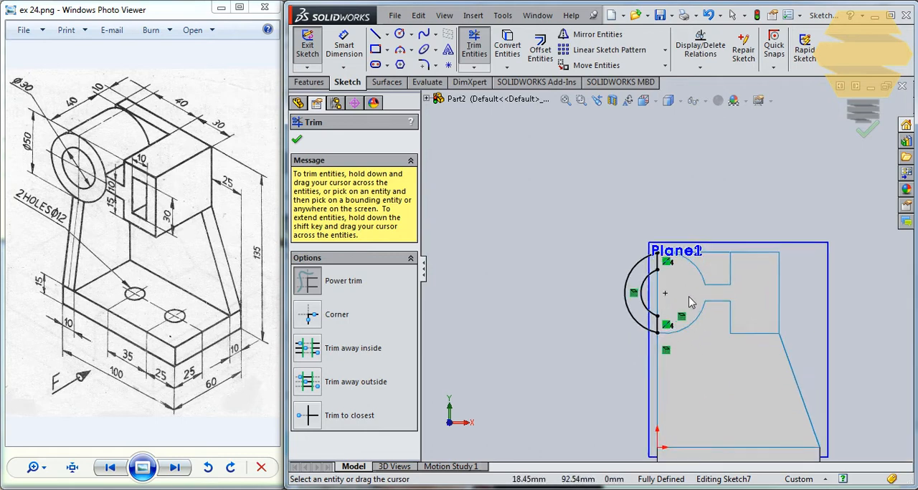
click(862, 134)
- Create a filled surface from the crescent sketch to close the back of the overhanging cylinder
scroll(717, 222, up, 3)
middle_drag(706, 222, 697, 287)
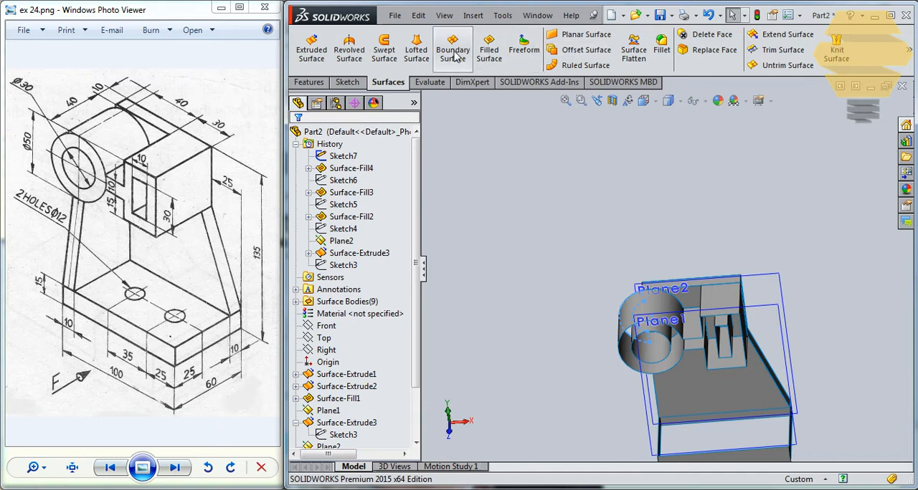
click(489, 46)
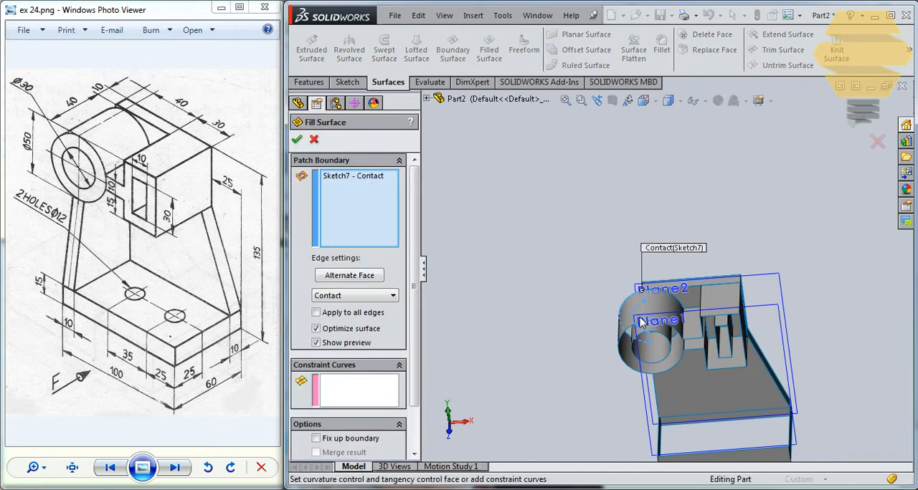
middle_drag(642, 322, 759, 406)
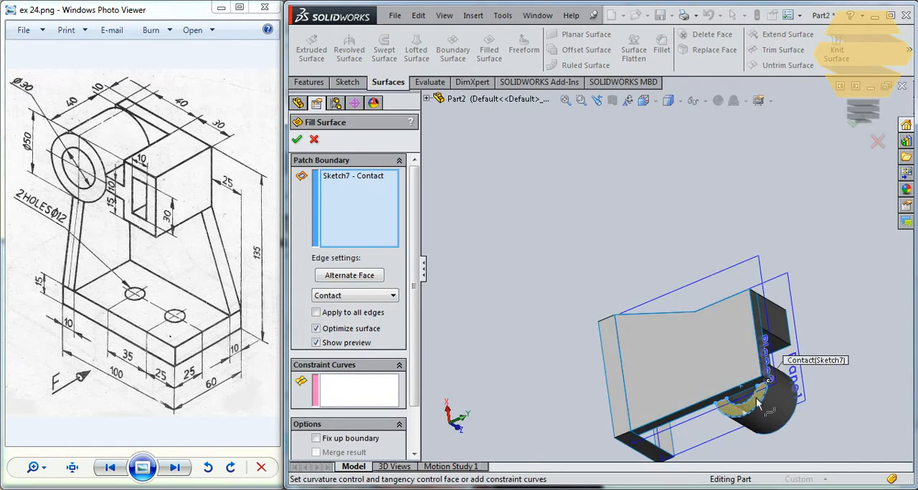
click(853, 126)
- Examine the cylinder, slotted box, plate and base from several angles for remaining open areas
middle_drag(798, 302, 747, 352)
scroll(703, 316, down, 3)
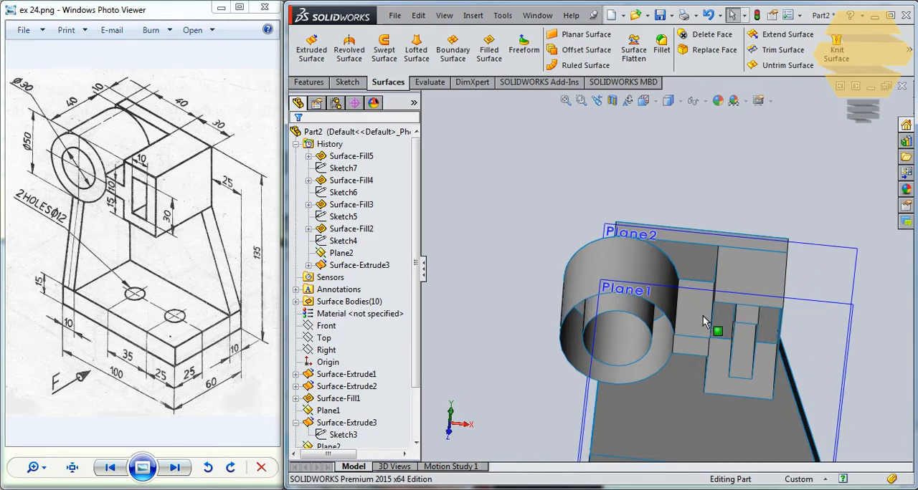
middle_drag(703, 316, 646, 289)
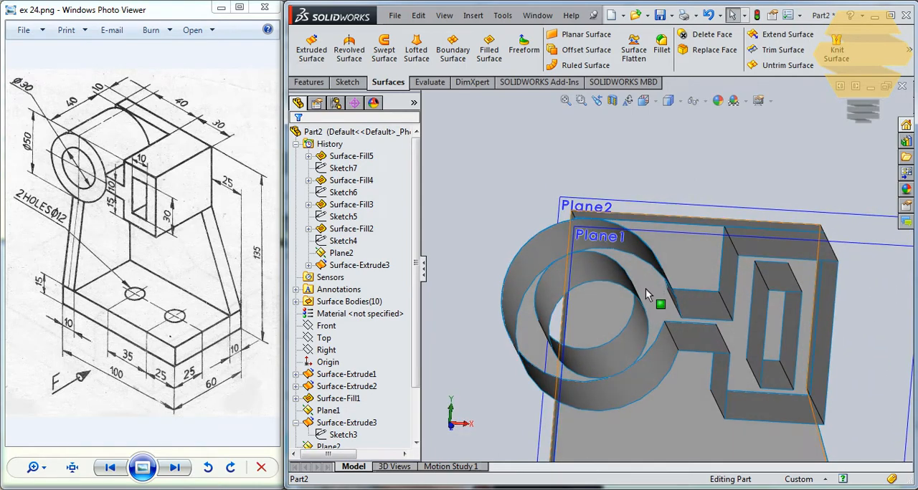
click(649, 286)
middle_drag(702, 305, 688, 236)
click(690, 195)
middle_drag(614, 302, 669, 308)
middle_drag(700, 277, 670, 314)
scroll(684, 363, up, 3)
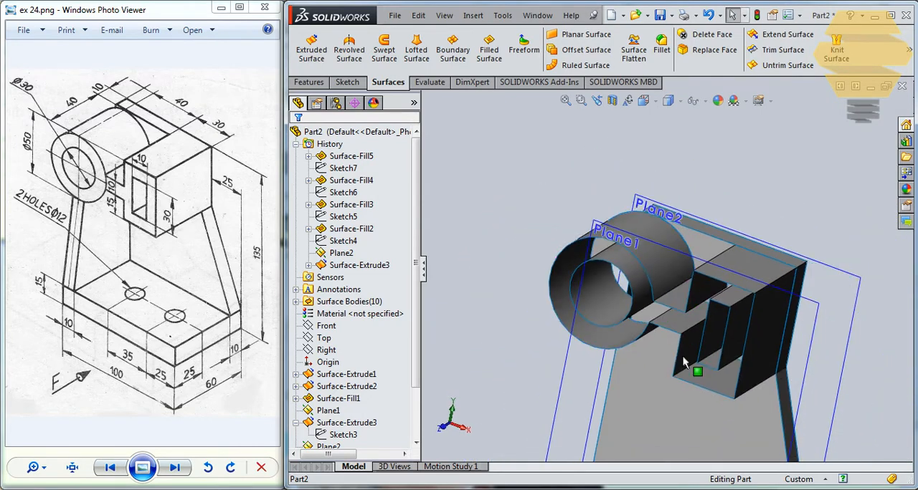
middle_drag(581, 320, 595, 388)
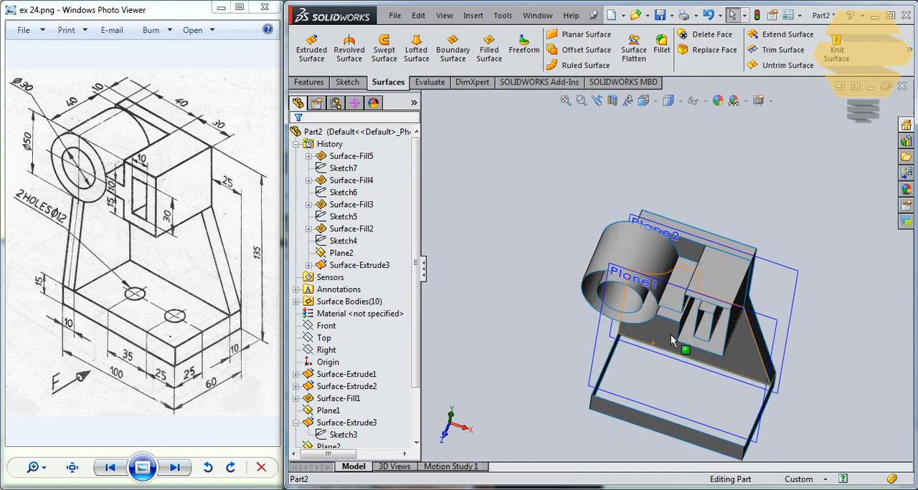
middle_drag(681, 351, 647, 293)
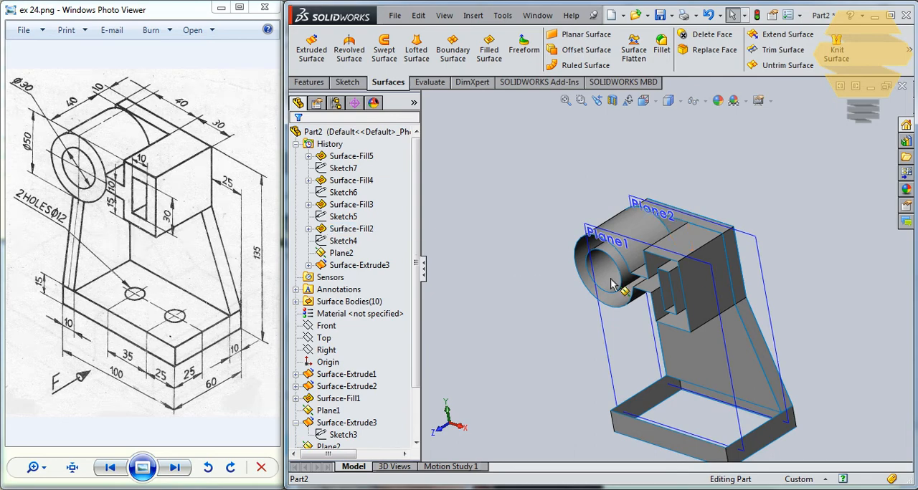
- Sketch on the base's end face, drawing a slanted line about 70 mm long from its upper front corner to the box's lower front edge
middle_drag(611, 283, 651, 348)
click(649, 366)
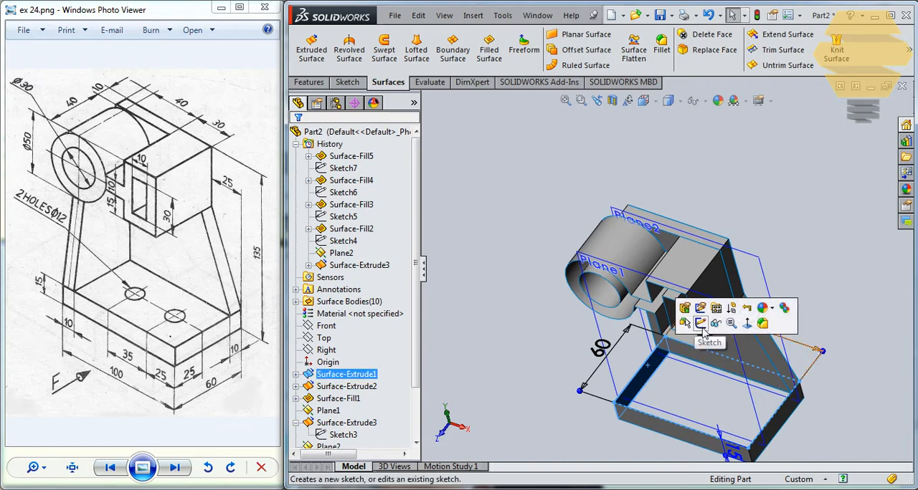
click(702, 322)
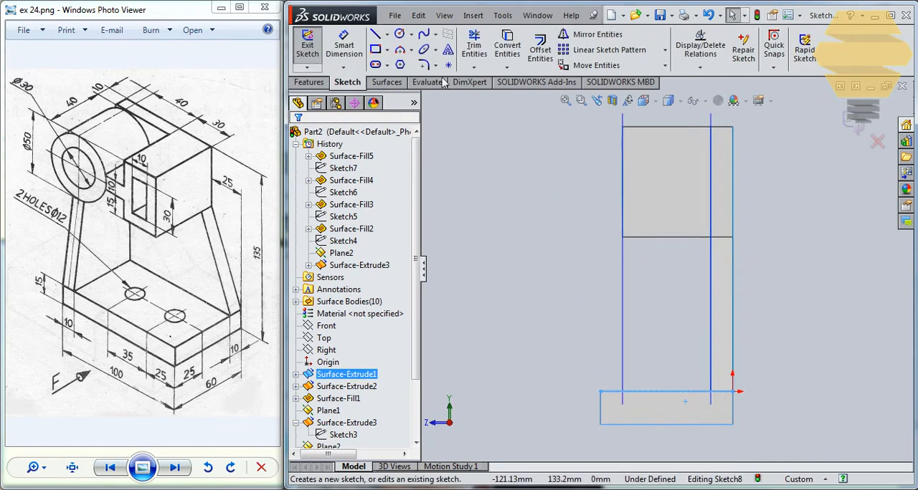
click(601, 392)
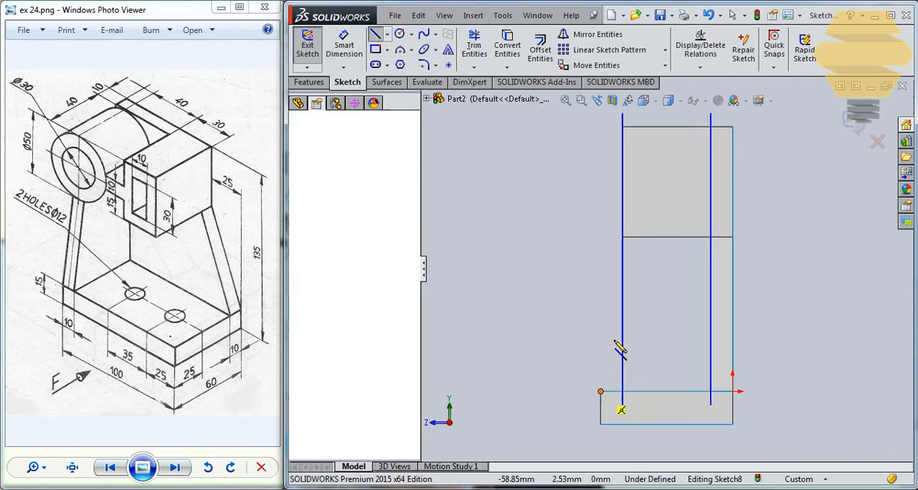
click(622, 237)
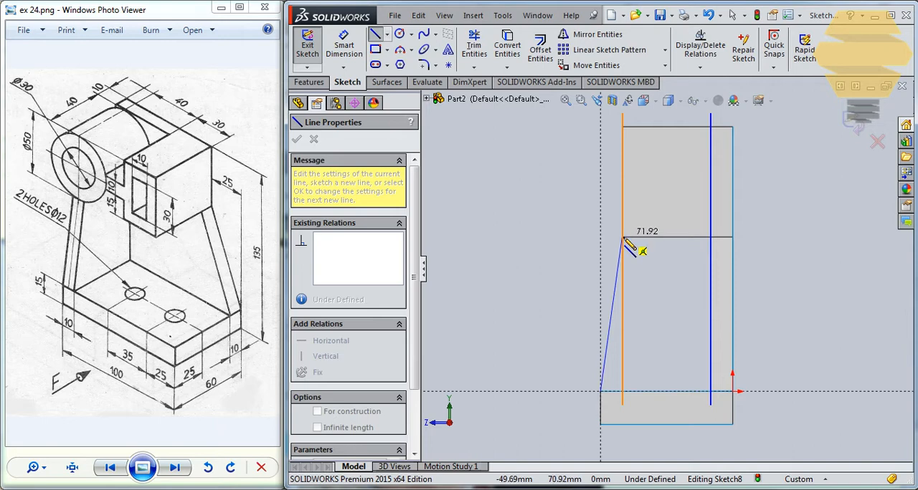
click(622, 237)
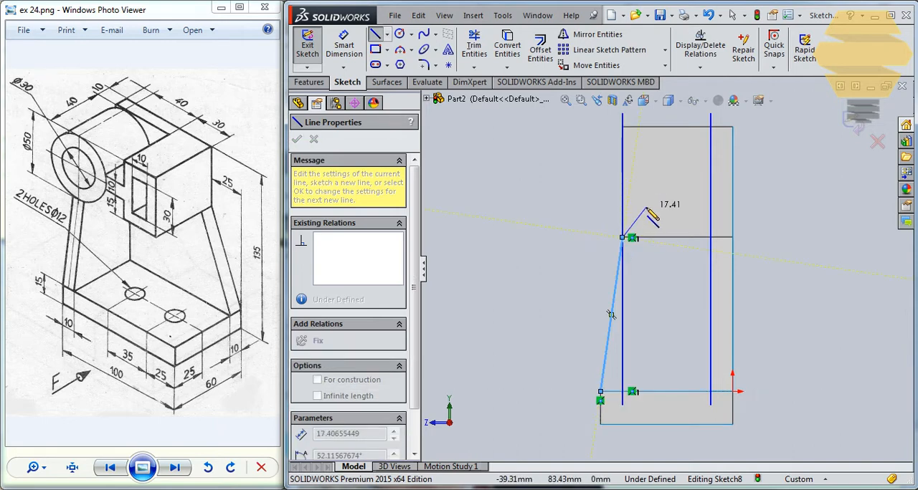
- Close the rib outline with a short vertical line, a 40 mm horizontal, a vertical about 73 mm long at the offset plane, and a 50 mm base line
scroll(643, 213, down, 5)
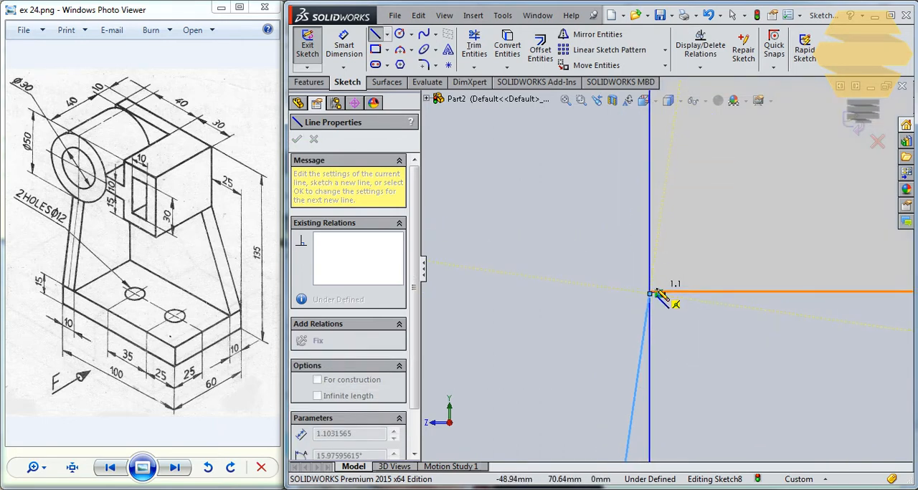
scroll(670, 258, up, 2)
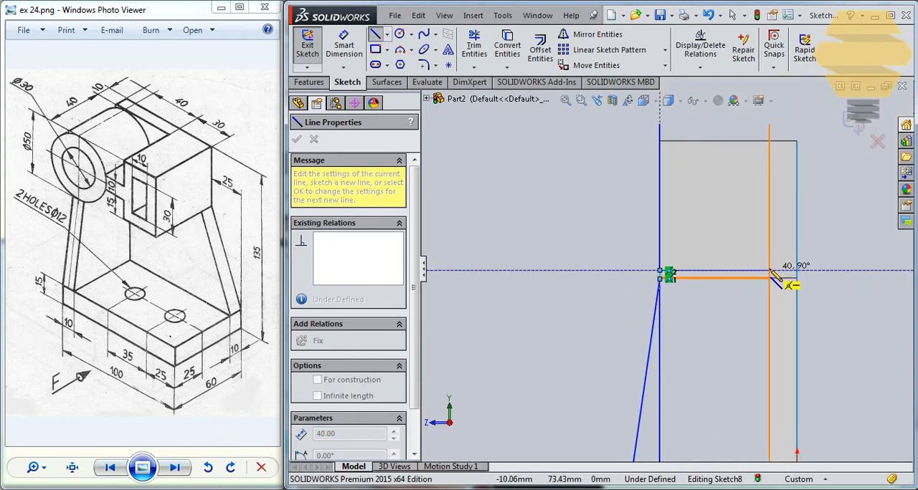
click(771, 273)
key(z)
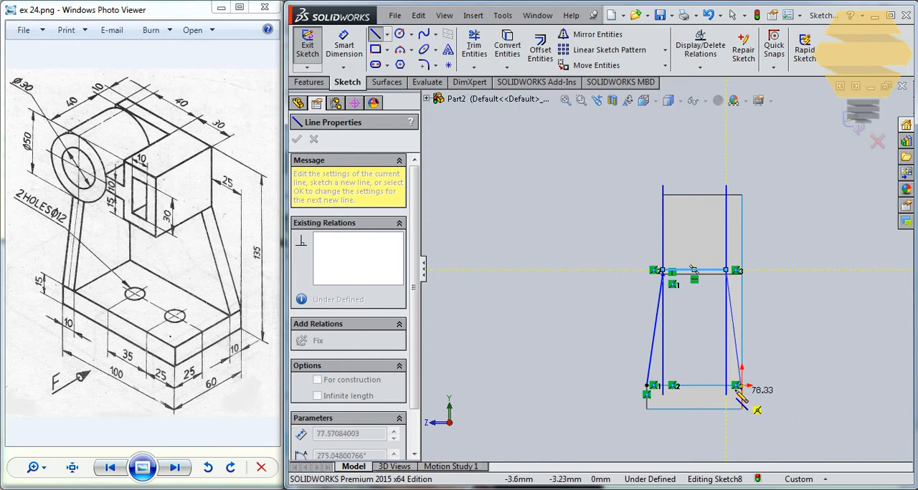
scroll(737, 388, down, 5)
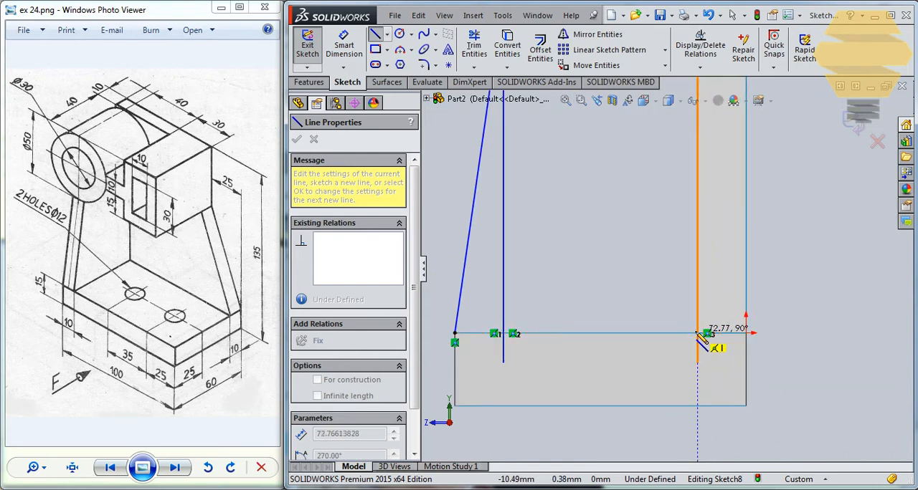
click(699, 334)
click(480, 337)
key(z)
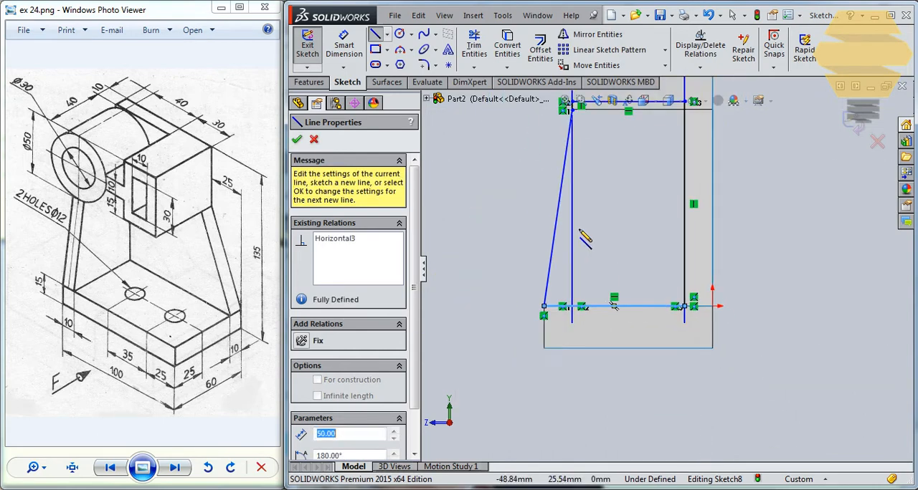
key(Escape)
- Shift the slanted line's upper endpoint slightly downward along the vertical line, away from the box's lower corner
scroll(647, 145, down, 3)
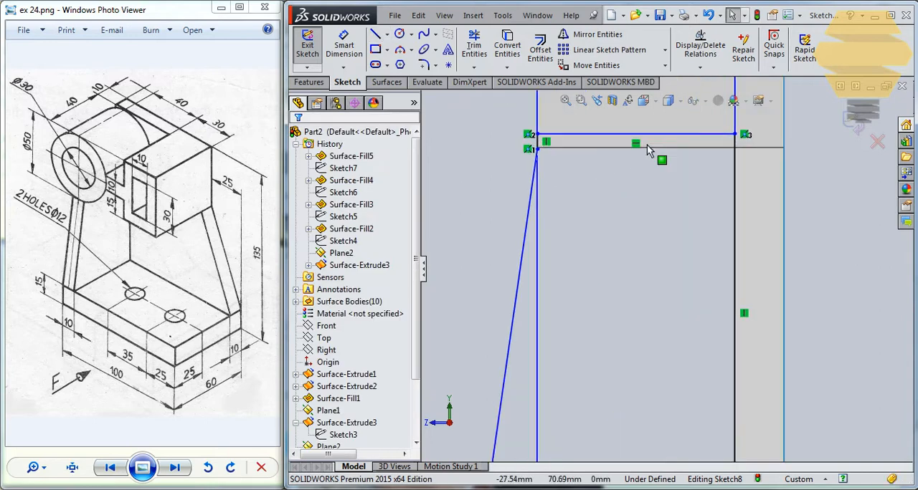
scroll(566, 151, down, 5)
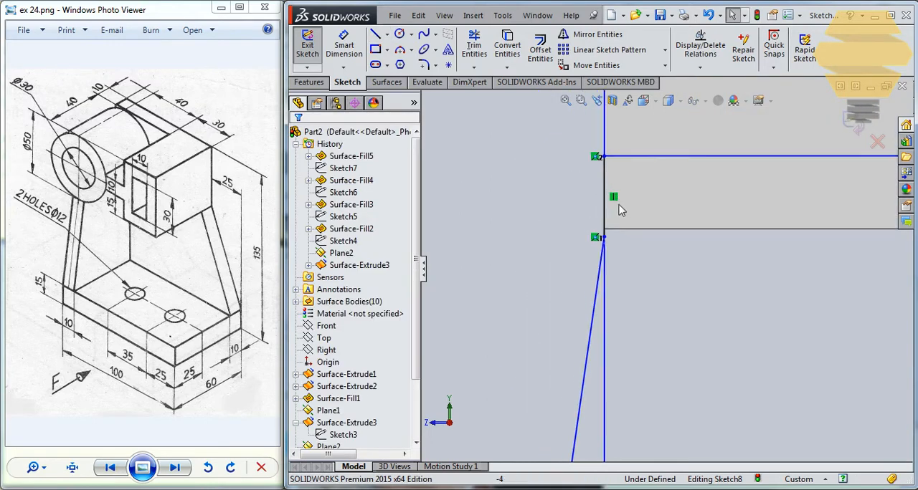
scroll(621, 209, down, 1)
click(604, 247)
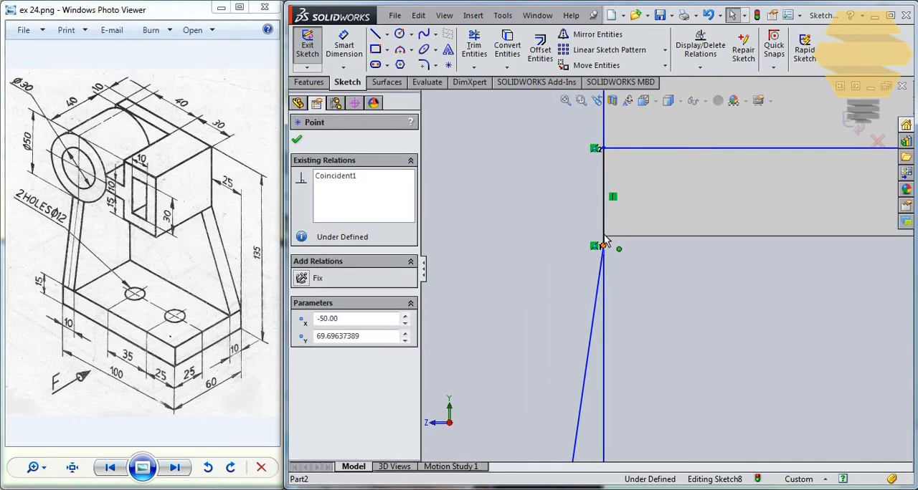
mouse_move(603, 244)
mouse_down()
mouse_move(602, 231)
mouse_move(604, 252)
mouse_up()
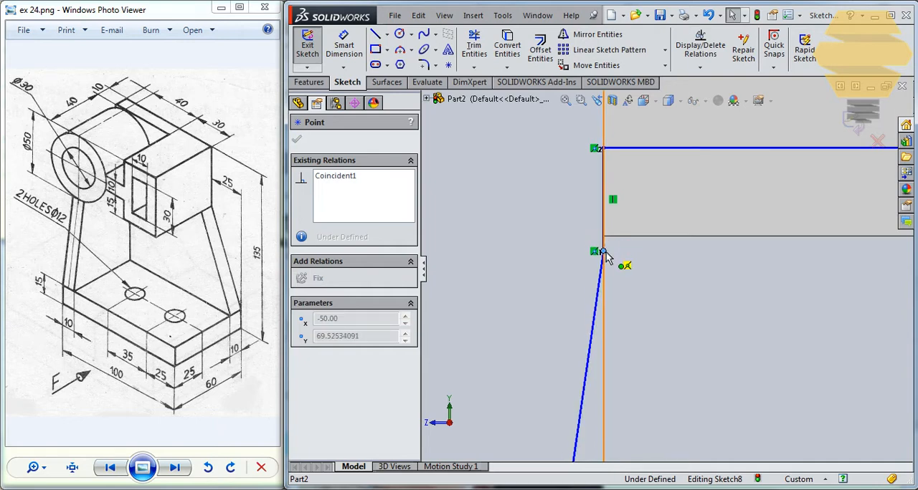
key(Escape)
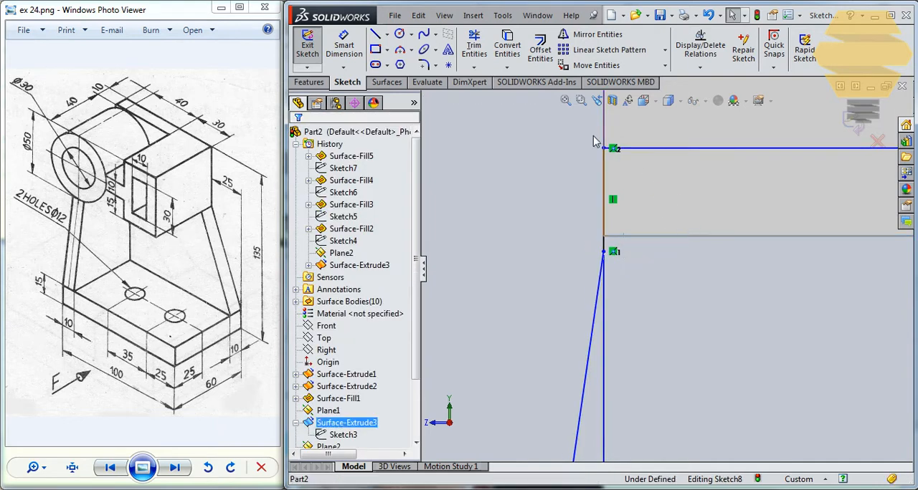
- Convert the box's lower edge into the rib sketch and make it a construction line
click(507, 45)
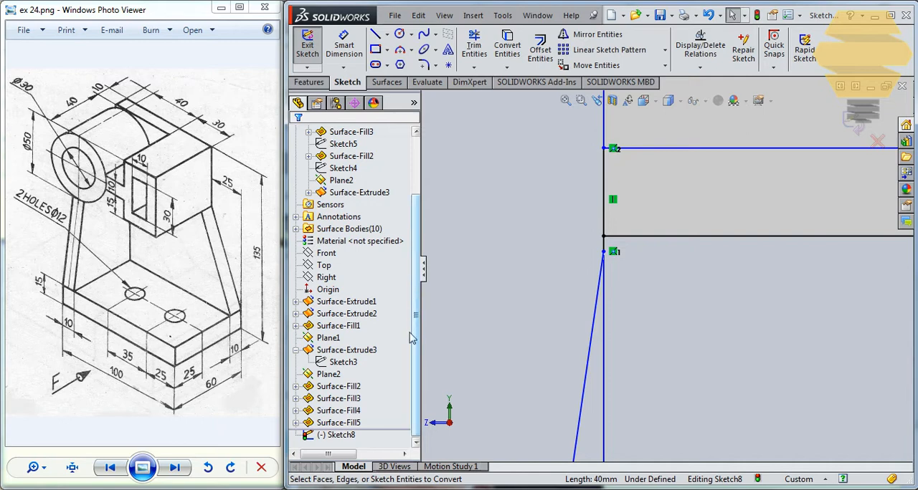
click(355, 194)
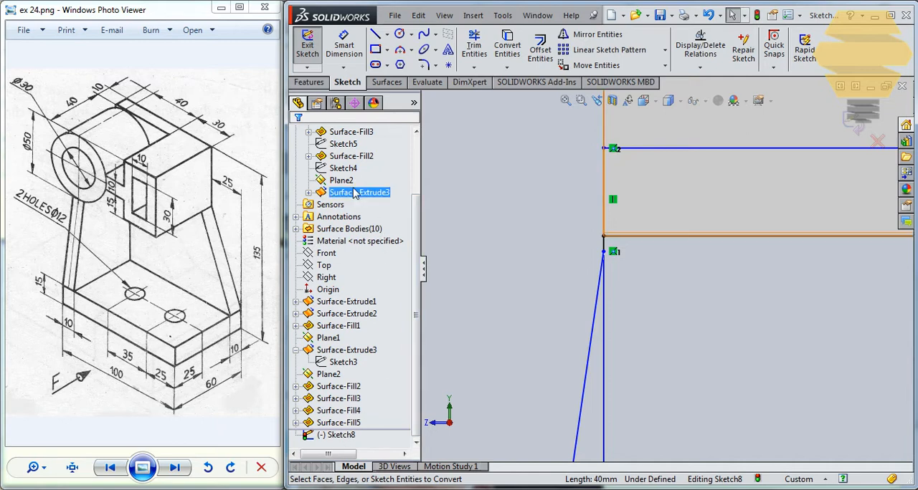
click(314, 106)
click(298, 104)
scroll(413, 208, up, 2)
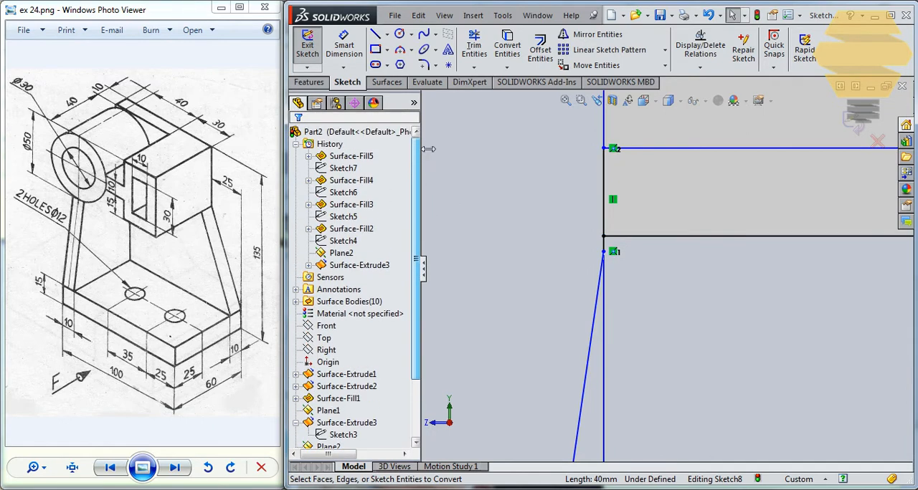
click(617, 239)
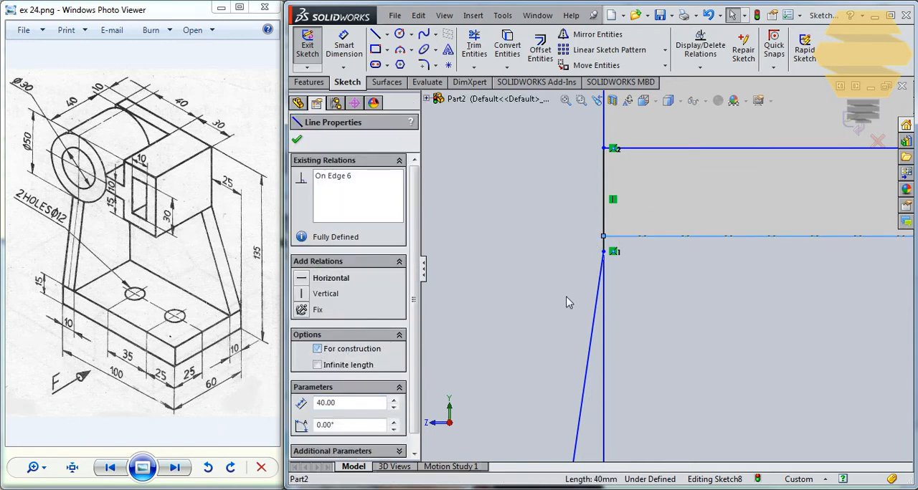
scroll(570, 242, down, 2)
key(Escape)
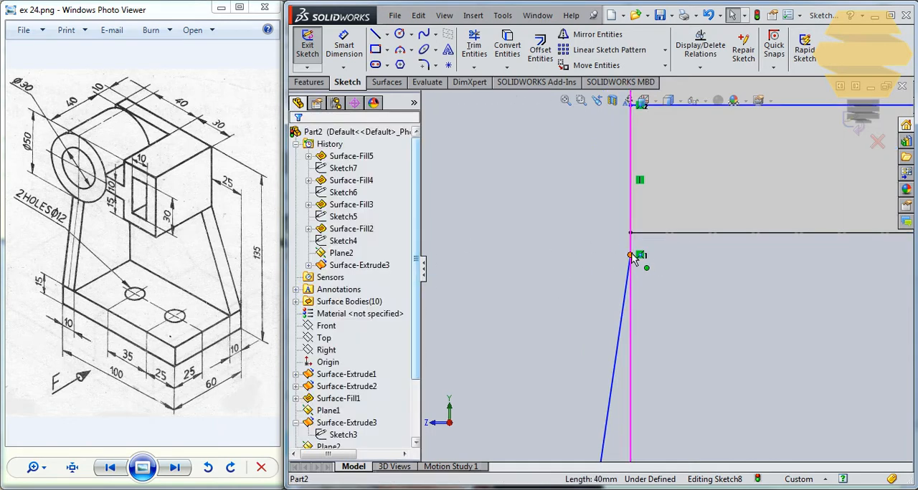
- Attach the slanted line's upper endpoint to the end of the converted construction line and exit the sketch
drag(631, 254, 630, 232)
scroll(736, 253, up, 3)
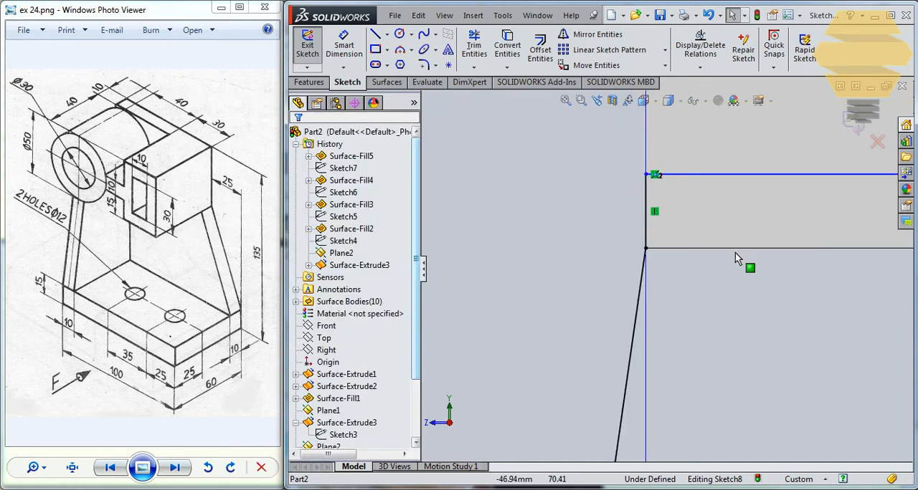
scroll(752, 350, up, 6)
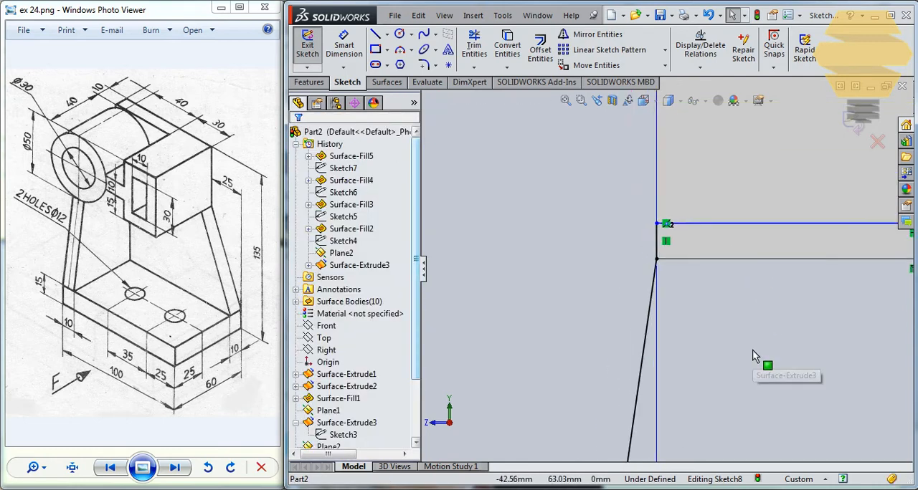
click(852, 128)
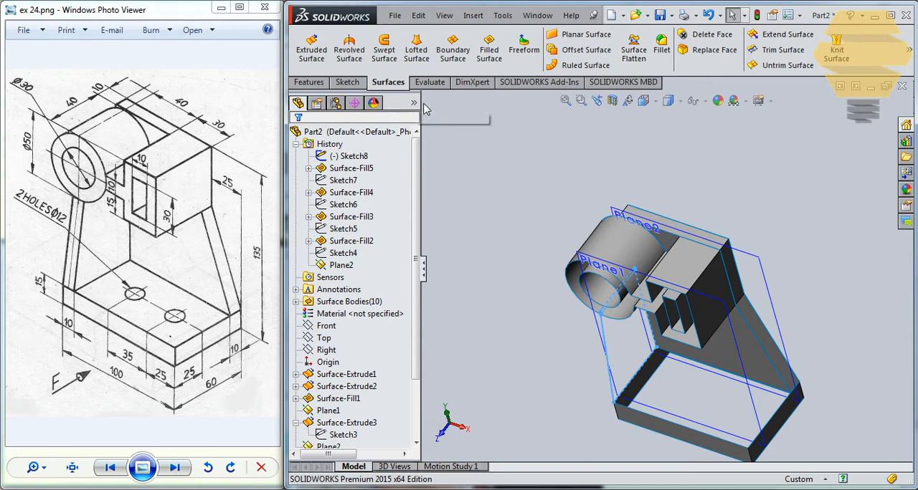
- Reopen the rib sketch, remove the base line from the outline, and exit the sketch
middle_drag(608, 290, 489, 277)
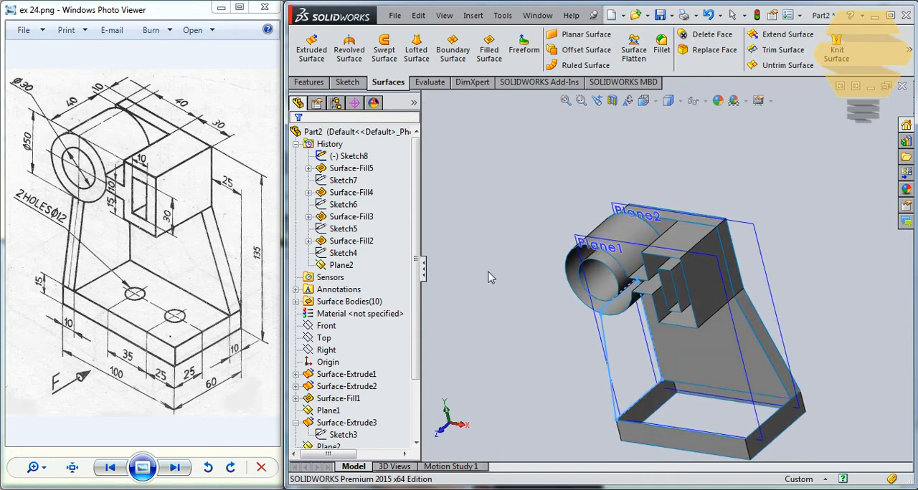
scroll(414, 227, down, 2)
click(337, 436)
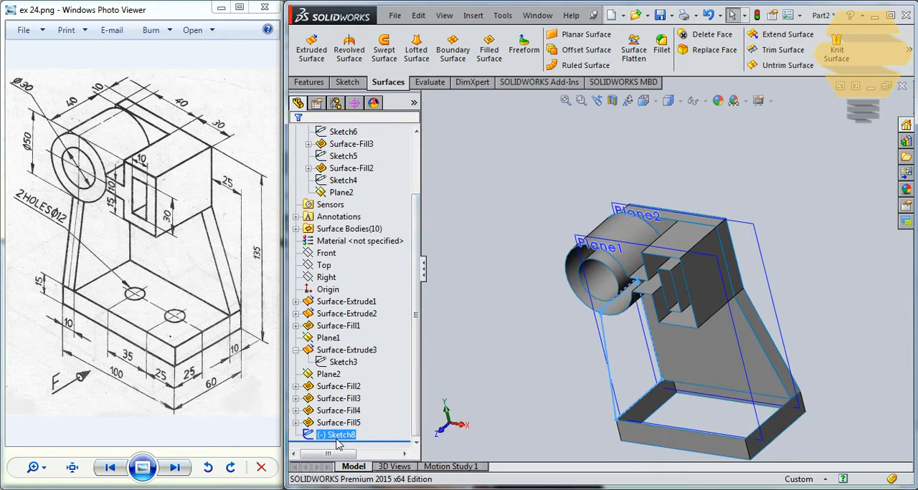
right_click(337, 435)
click(343, 255)
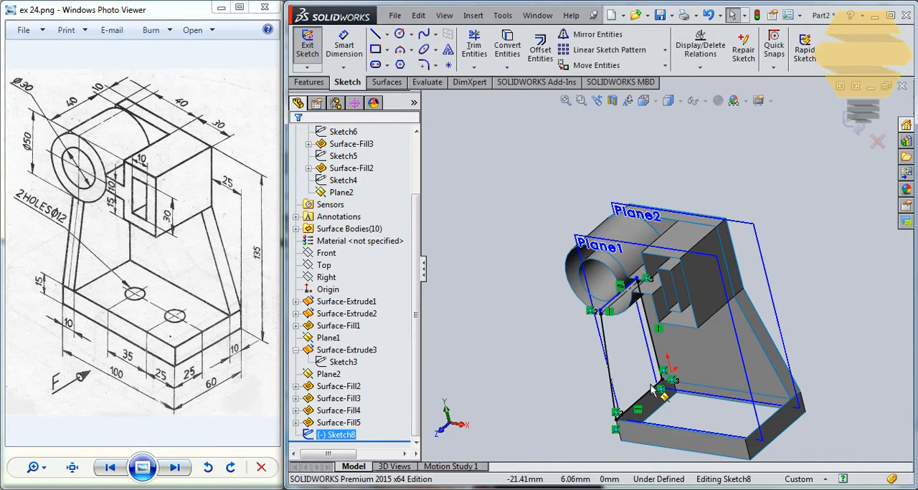
key(Delete)
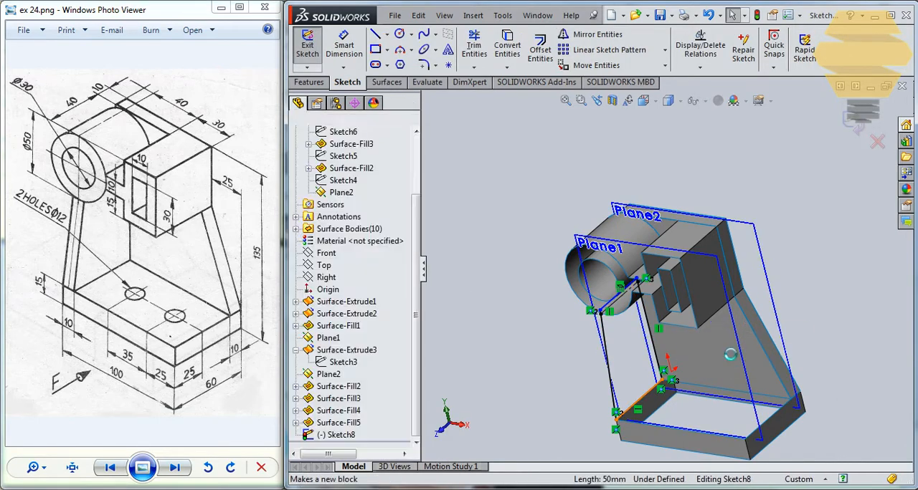
click(864, 115)
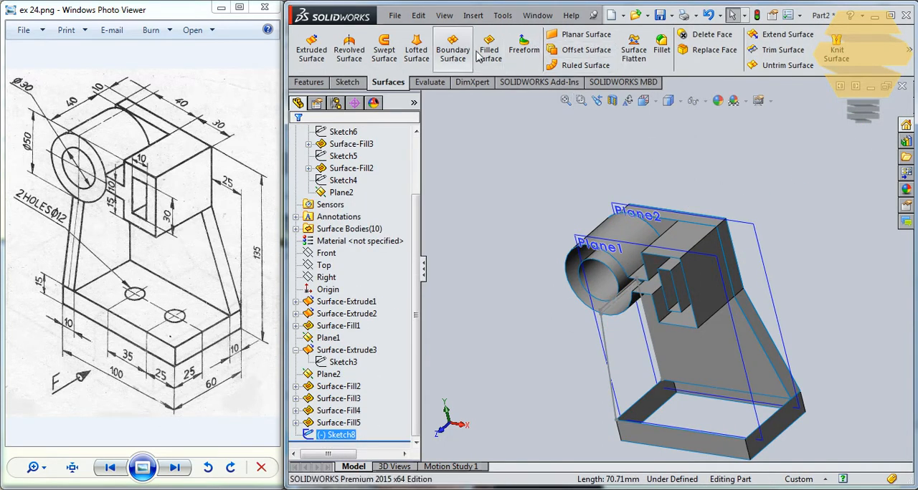
- Extrude the rib sketch as a surface with a blind depth of 10 mm
click(328, 56)
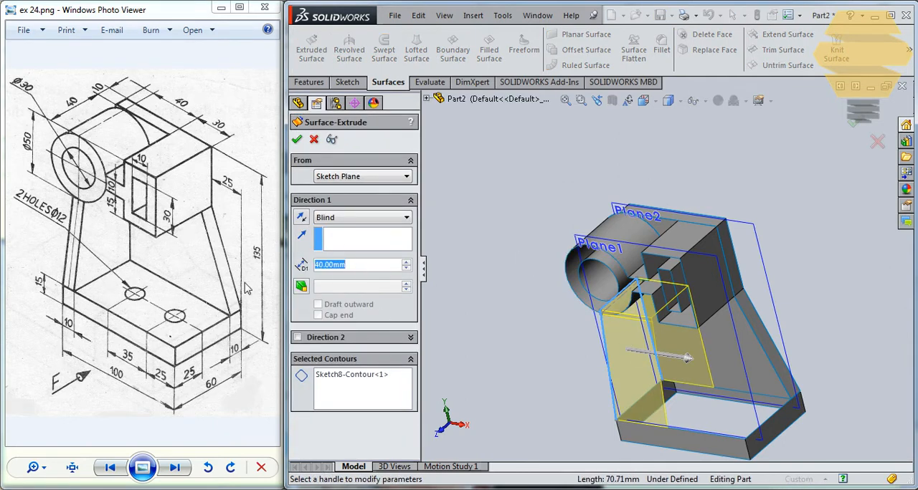
text(10)
key(Return)
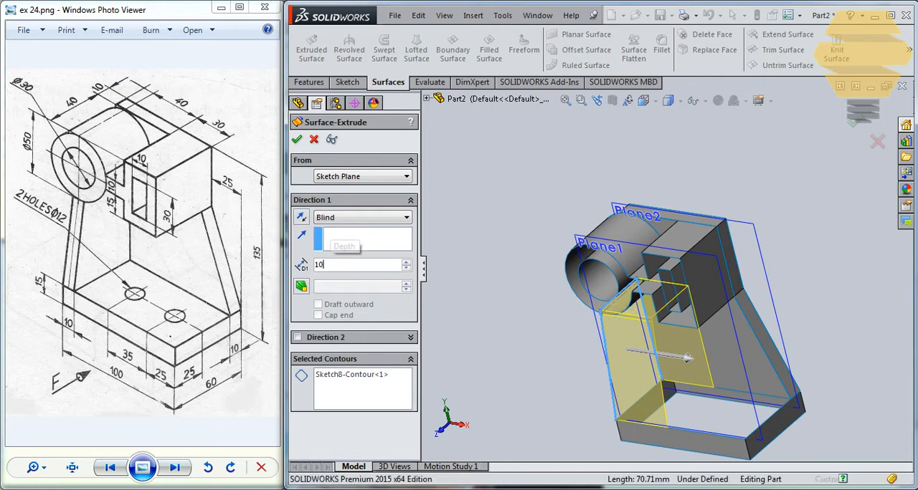
key(Return)
- Trim the rib surface with the cylinder and box surface as the trim tool, removing the portion inside the cylinder
mouse_move(615, 301)
middle_down()
mouse_move(638, 263)
mouse_move(634, 227)
mouse_move(622, 304)
middle_up()
scroll(613, 294, down, 5)
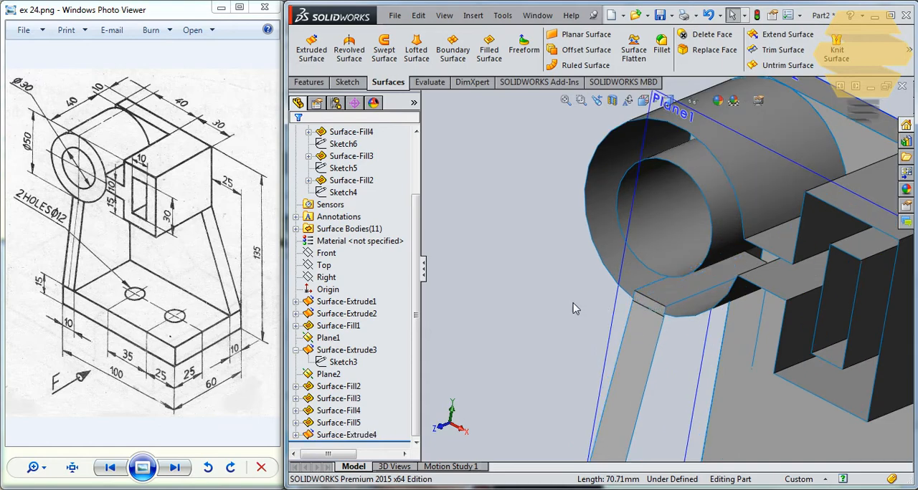
click(610, 266)
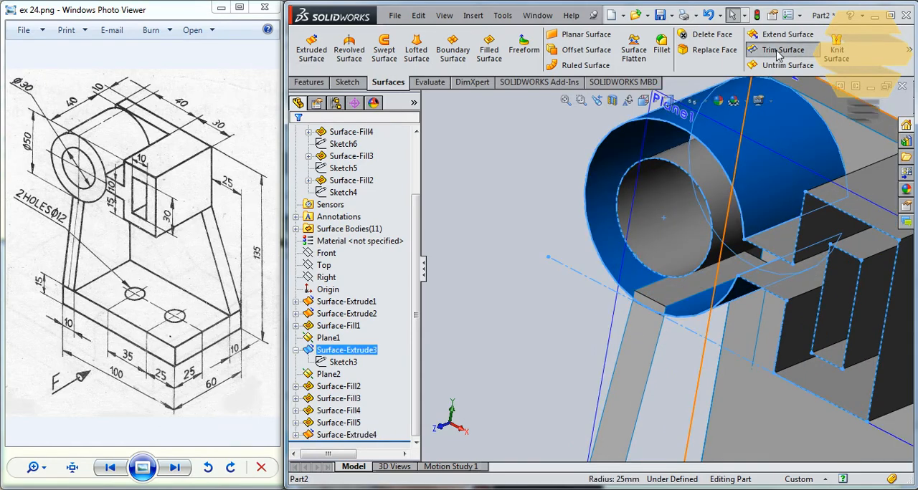
click(781, 49)
scroll(667, 300, down, 2)
click(665, 278)
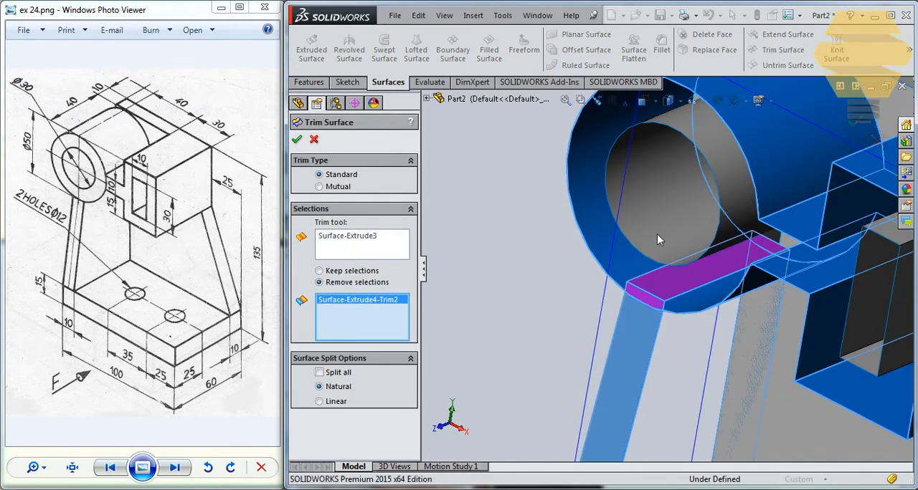
click(299, 139)
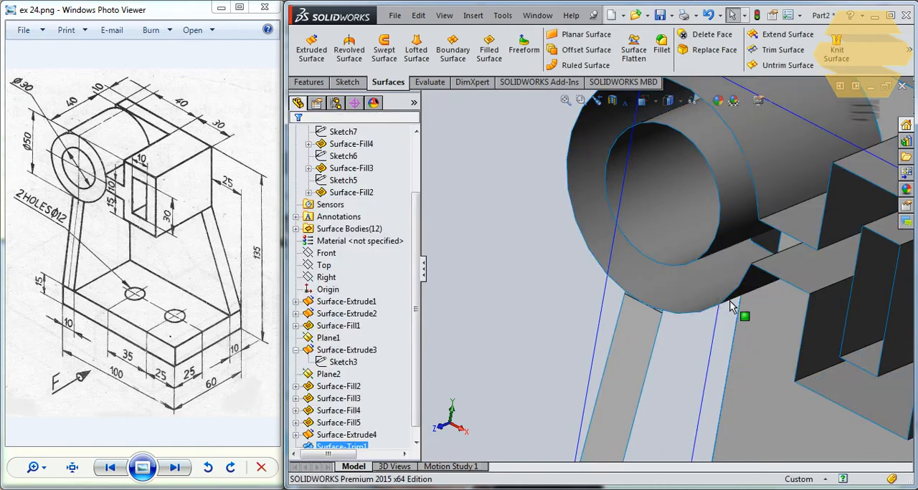
- Start a sketch on the rib's narrow vertical rear face and convert that face's outline into sketch entities
mouse_move(732, 305)
middle_down()
mouse_move(764, 303)
mouse_move(729, 304)
middle_up()
scroll(726, 301, up, 5)
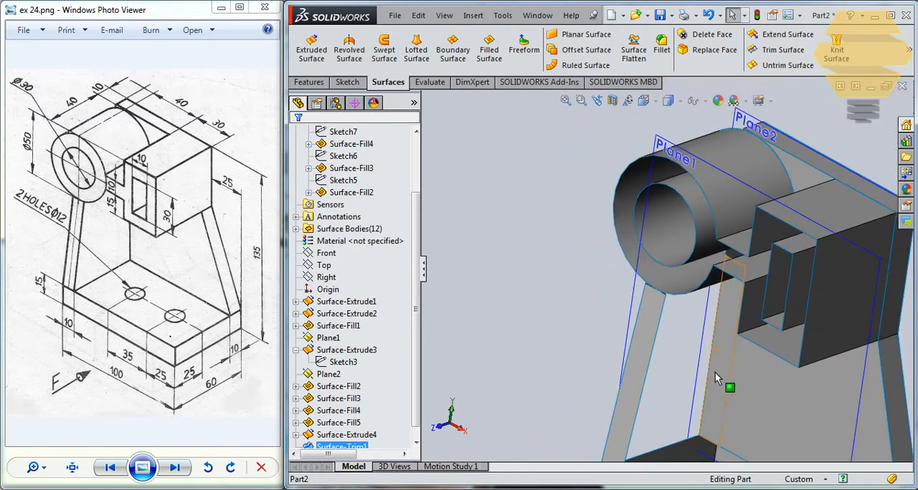
middle_drag(645, 383, 714, 352)
scroll(675, 295, down, 2)
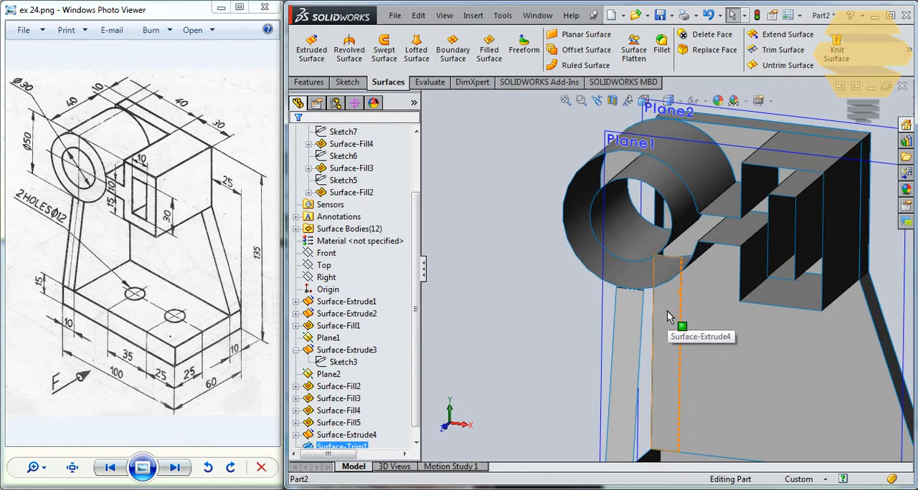
click(666, 317)
middle_drag(669, 315, 694, 258)
middle_drag(688, 254, 682, 251)
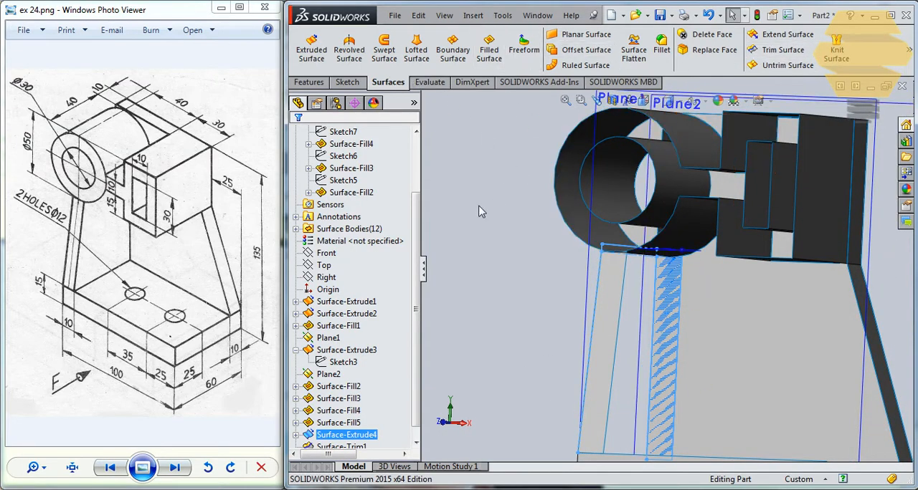
click(674, 304)
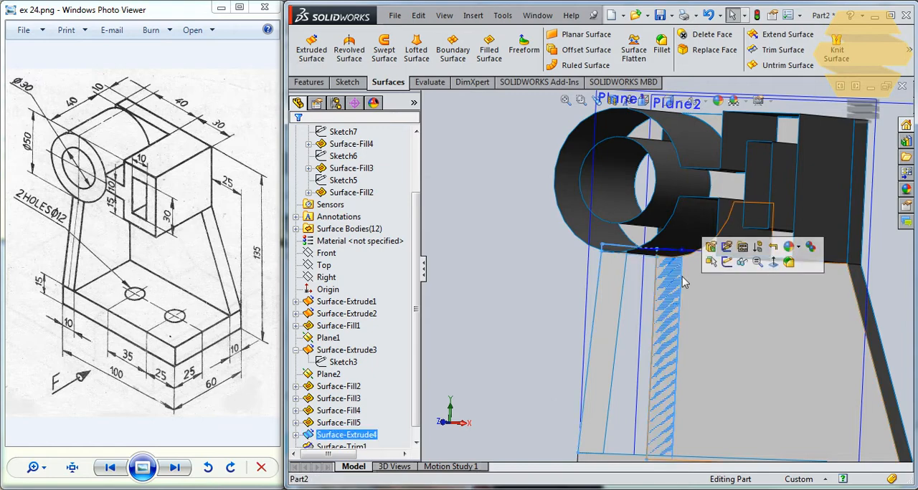
click(728, 263)
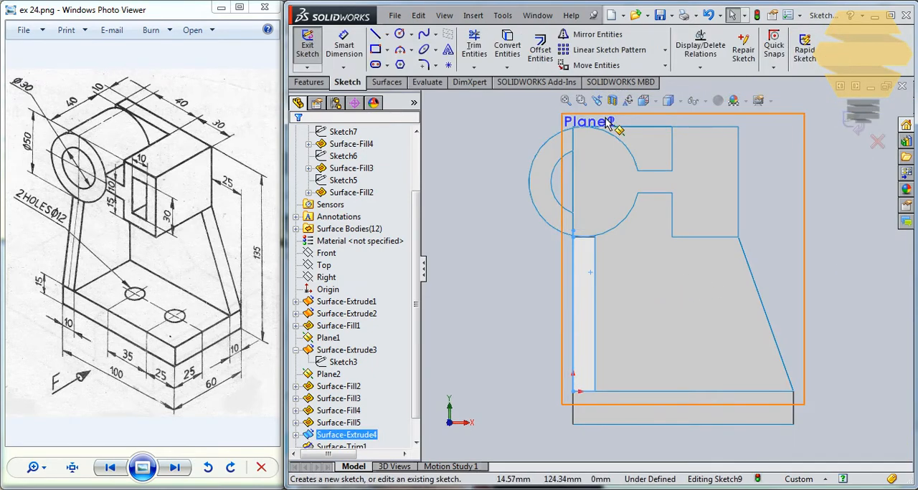
click(507, 47)
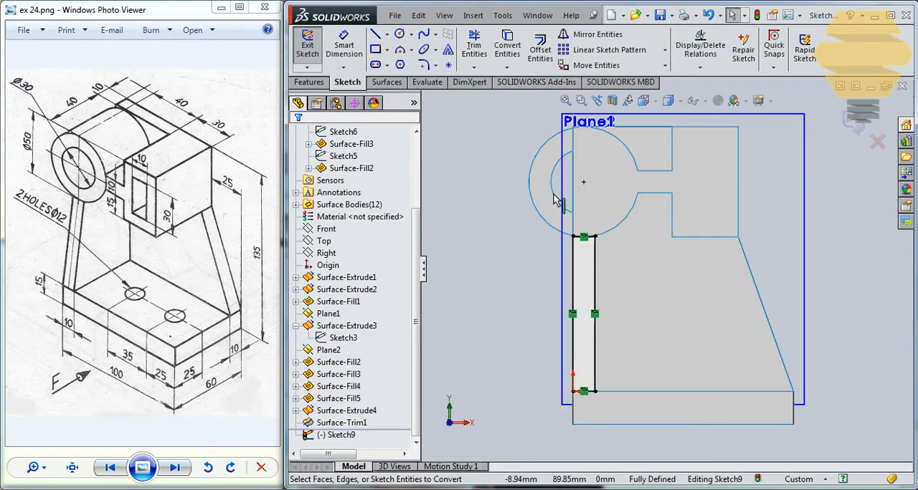
- Turn the converted top arc, both side lines and bottom line into construction geometry and start Offset Entities
scroll(589, 237, down, 5)
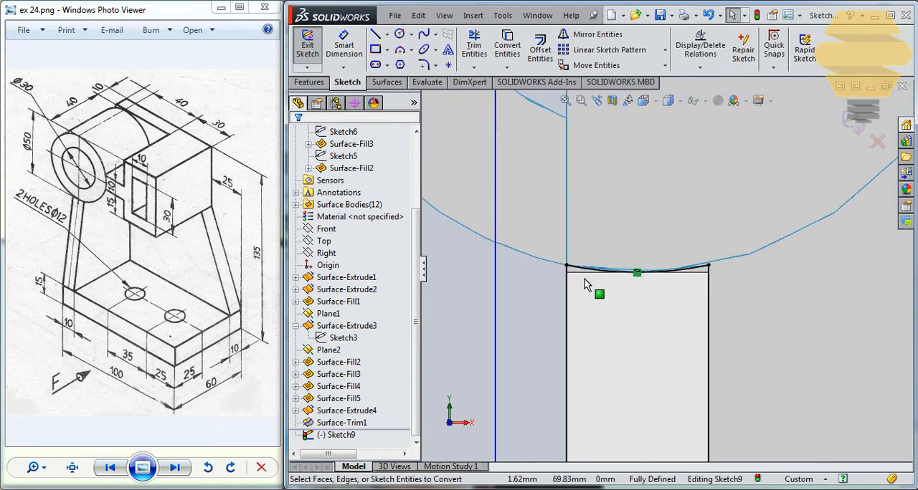
click(581, 270)
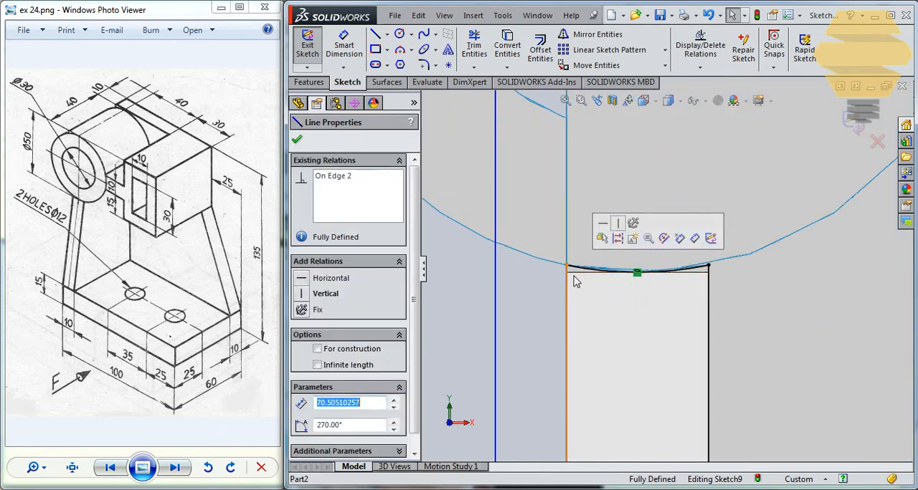
ctrl+click(707, 286)
scroll(677, 410, up, 2)
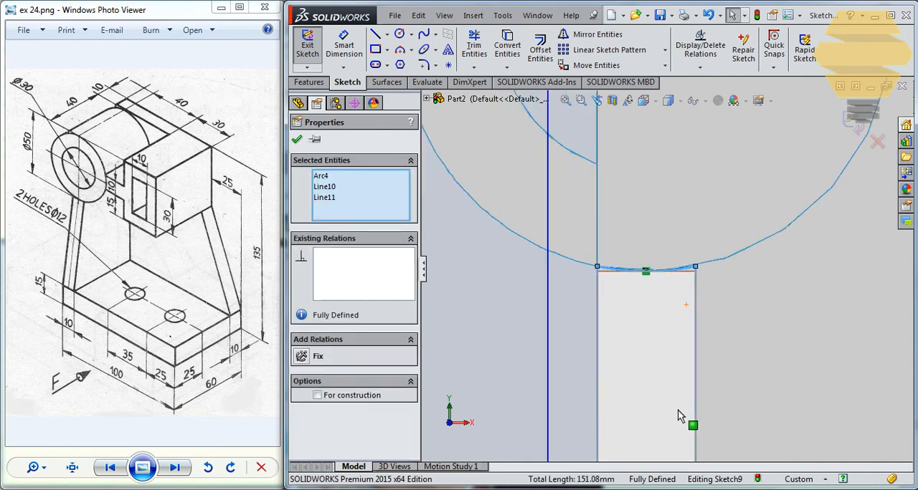
scroll(678, 416, up, 5)
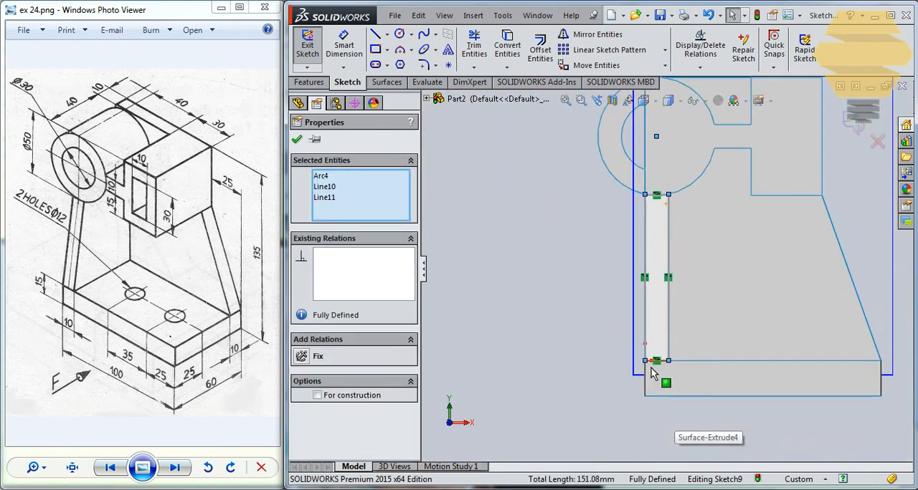
scroll(652, 362, down, 5)
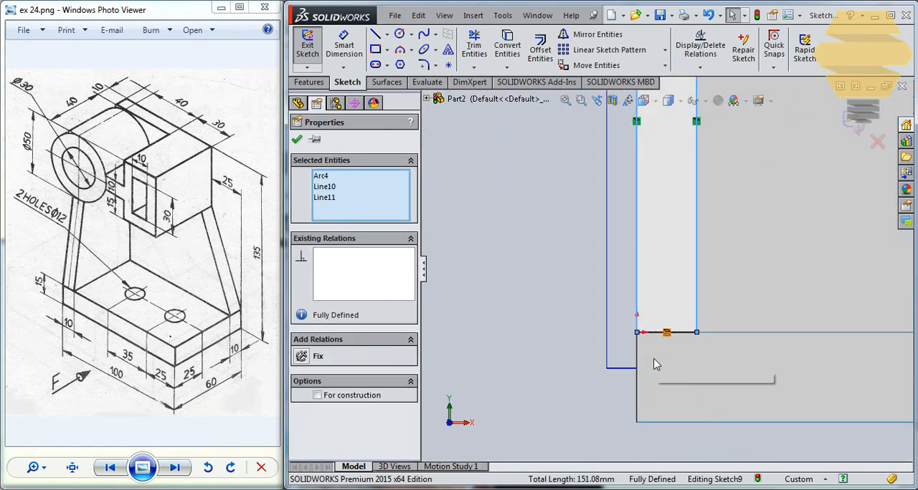
ctrl+click(665, 312)
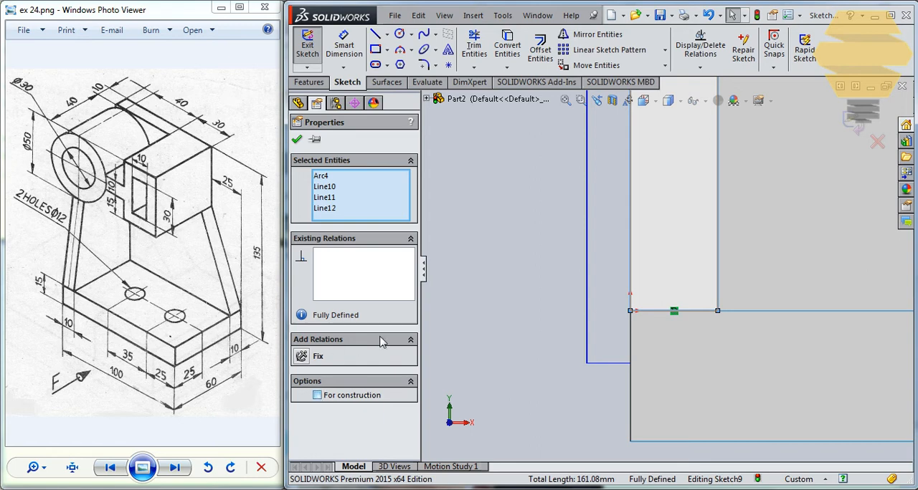
click(538, 49)
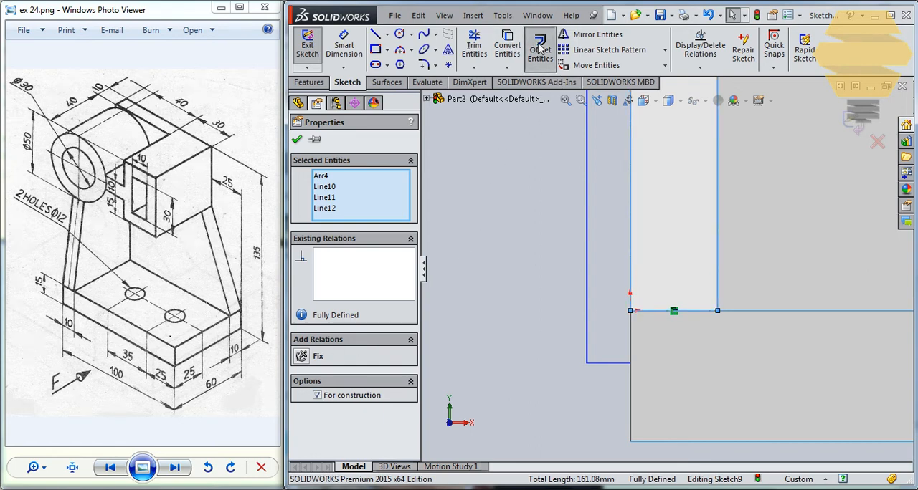
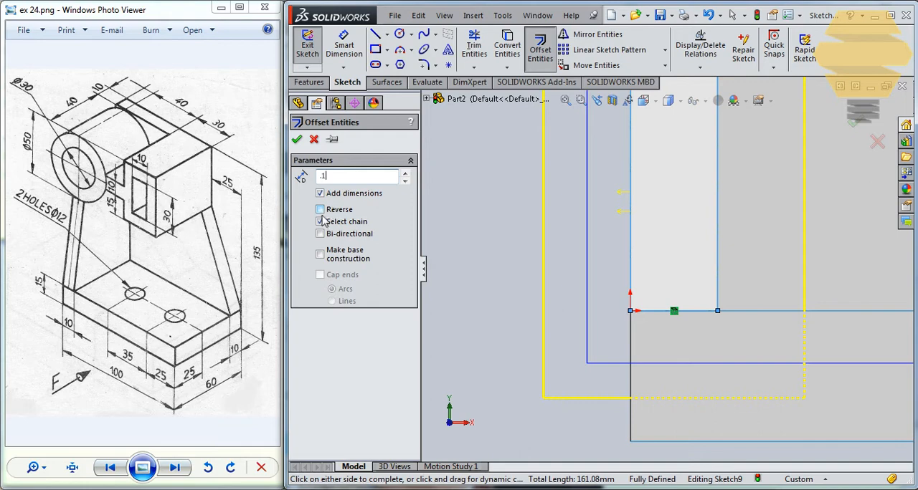
- Offset the converted rib outline by 0.1 mm in the reversed, inward direction and close the sketch
text(.1)
key(Return)
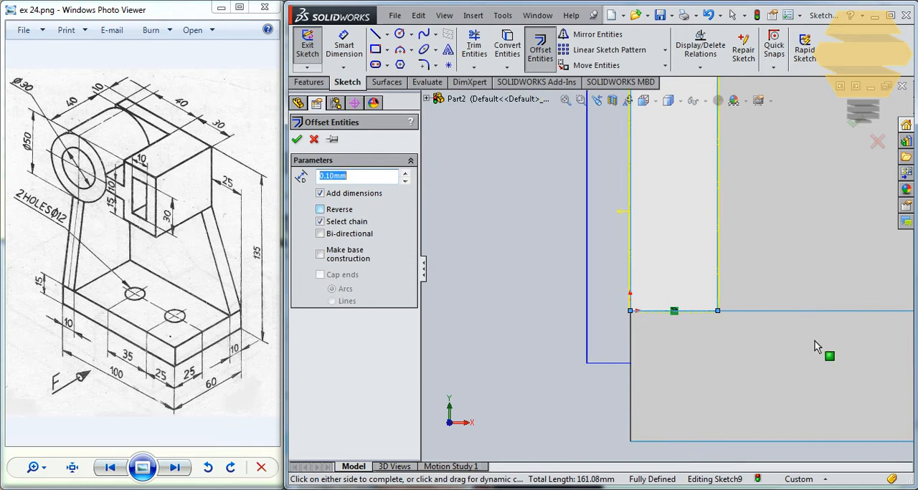
scroll(815, 341, down, 2)
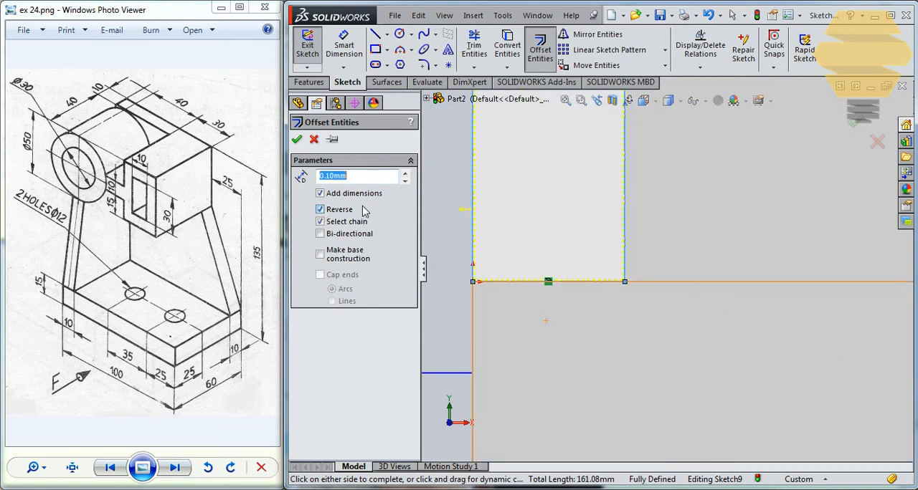
click(297, 139)
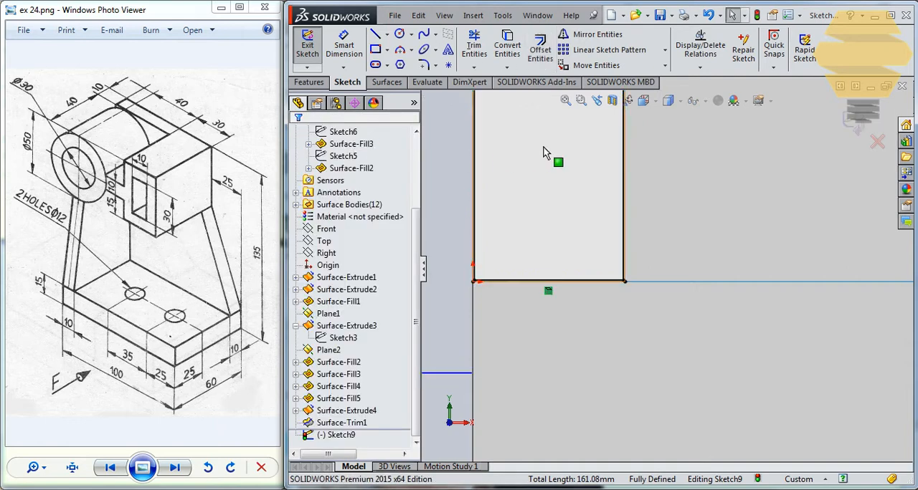
click(857, 113)
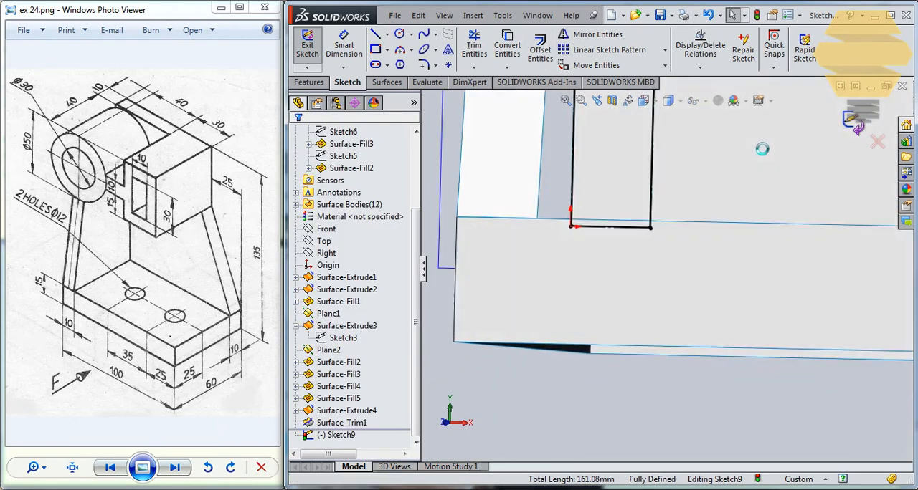
- Trim the rib's rear face with the offset sketch as trim tool, removing the area inside the outline
middle_drag(680, 320, 680, 348)
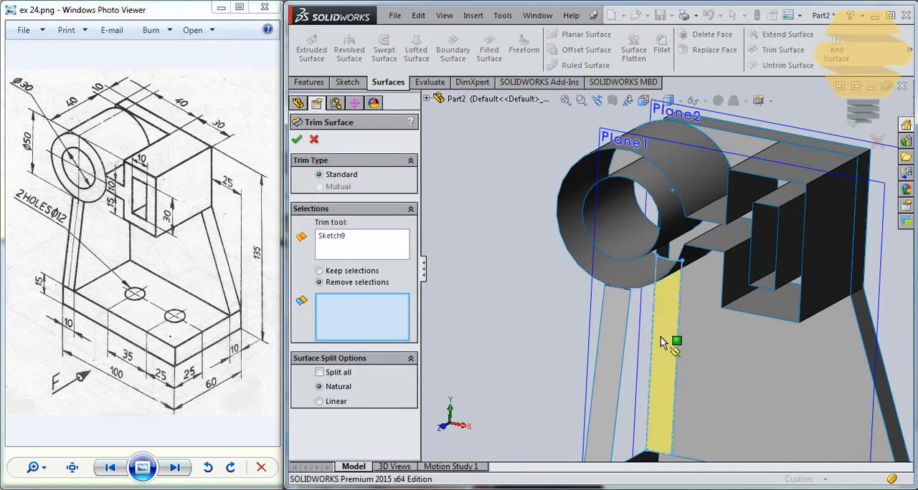
click(678, 349)
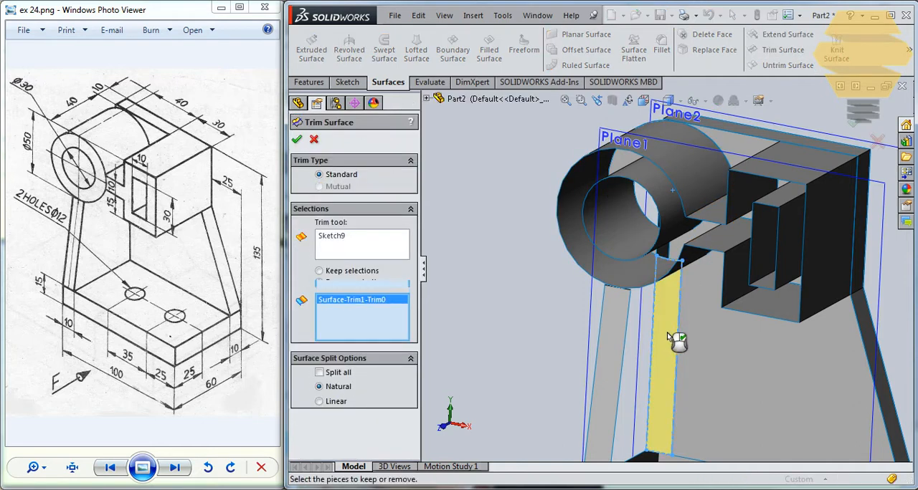
click(298, 140)
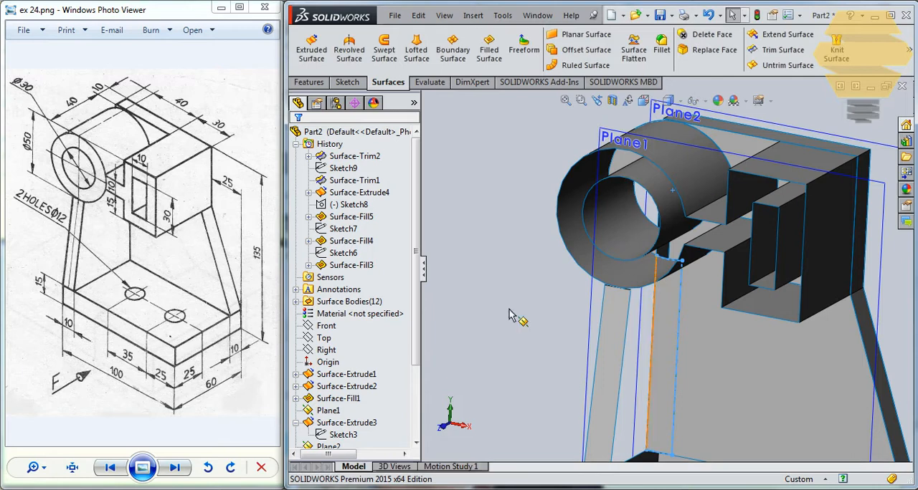
- Reuse the offset sketch as trim tool to remove the narrow strip of the back plate behind the rib
scroll(358, 322, down, 3)
click(346, 435)
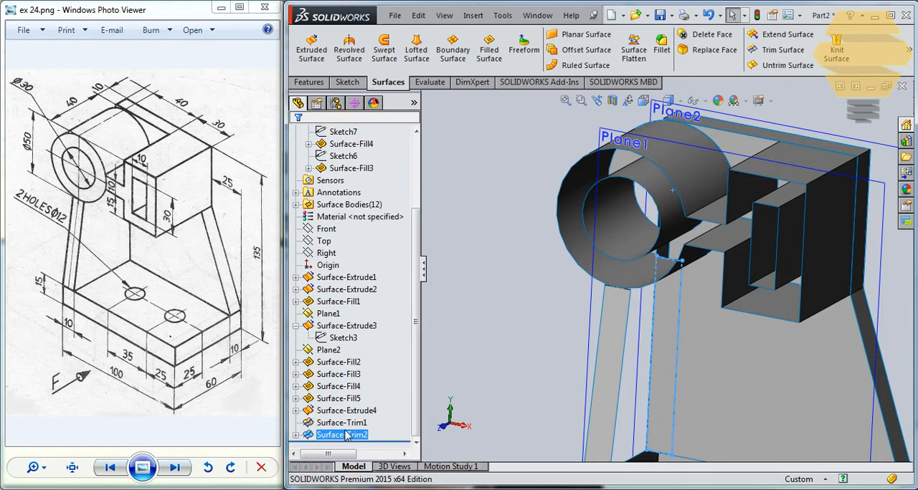
click(295, 435)
double_click(340, 435)
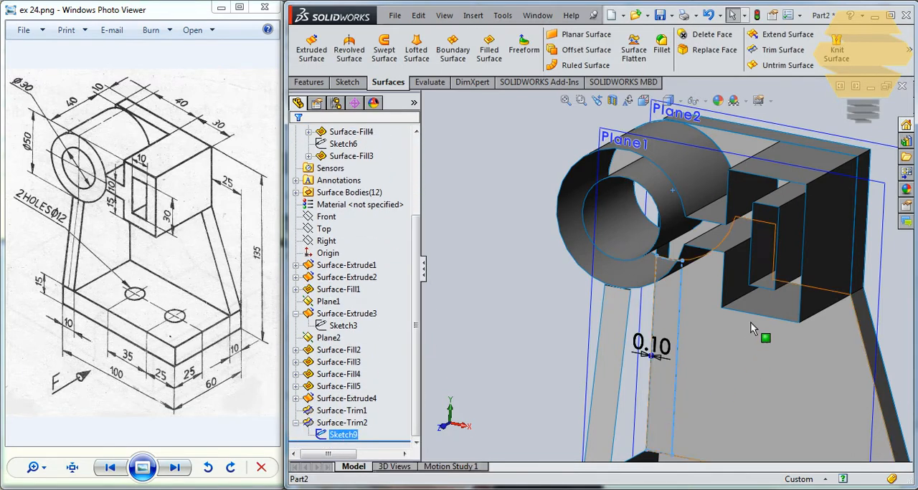
click(781, 51)
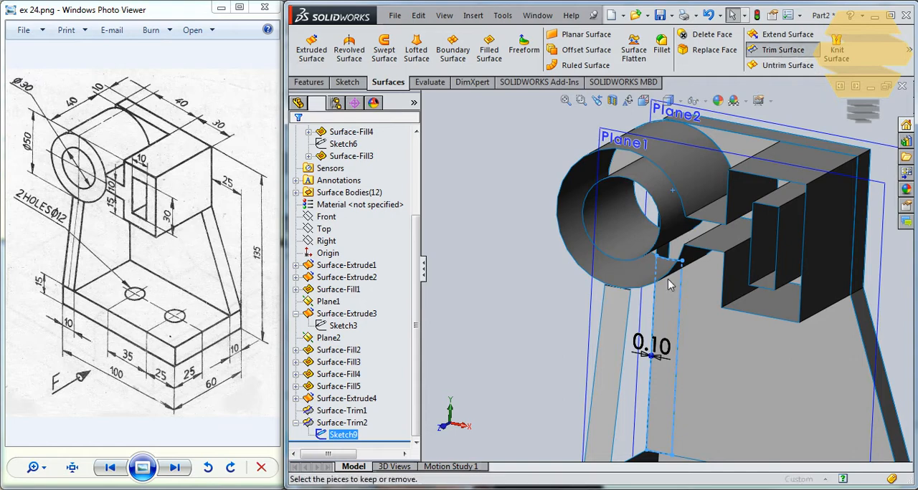
click(666, 313)
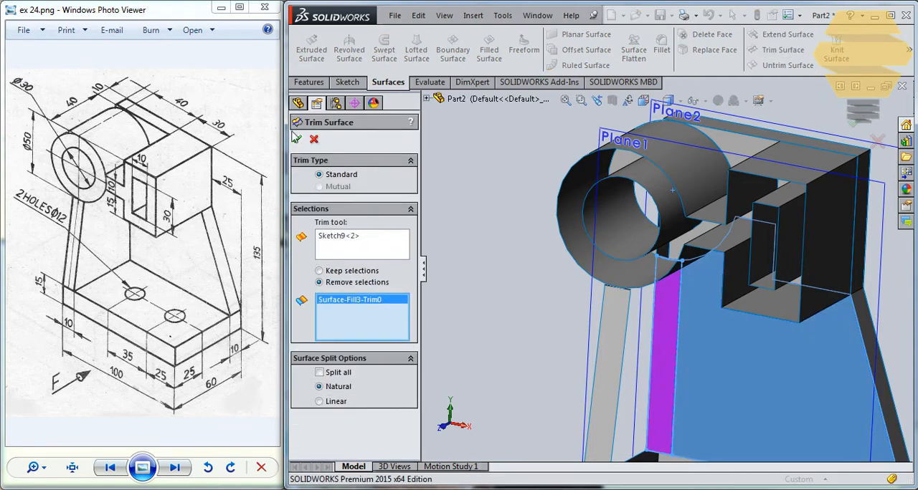
mouse_move(667, 311)
middle_down()
mouse_move(701, 292)
mouse_move(665, 309)
mouse_move(660, 326)
middle_up()
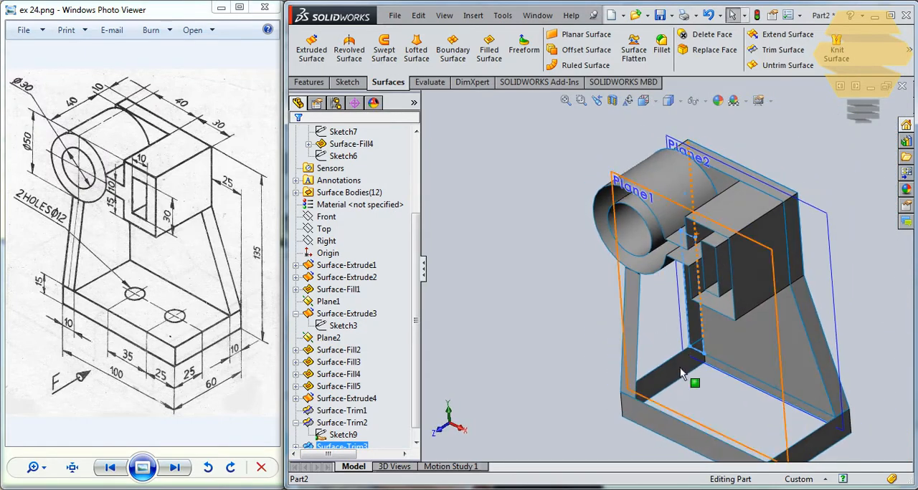
- Create a filled surface for the rib's open side using the rib's extrude sketch as the patch boundary with Contact
click(557, 328)
middle_drag(599, 340, 655, 394)
click(641, 348)
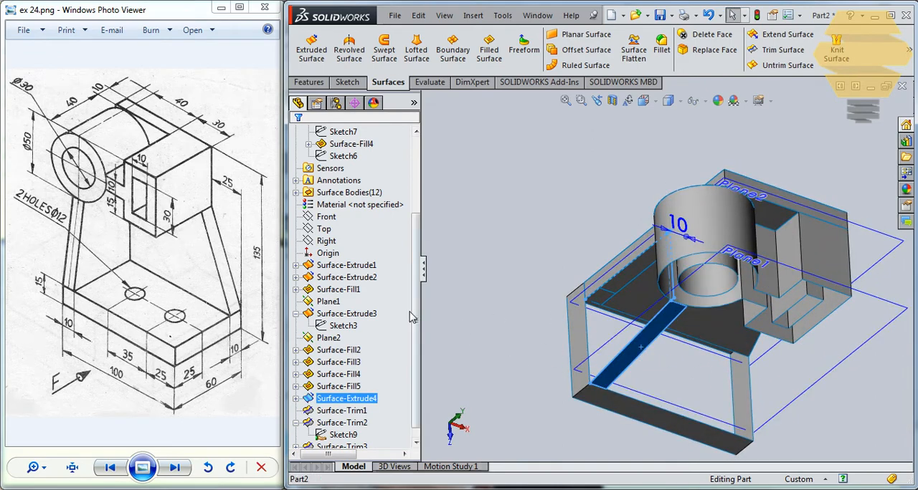
click(296, 398)
click(346, 412)
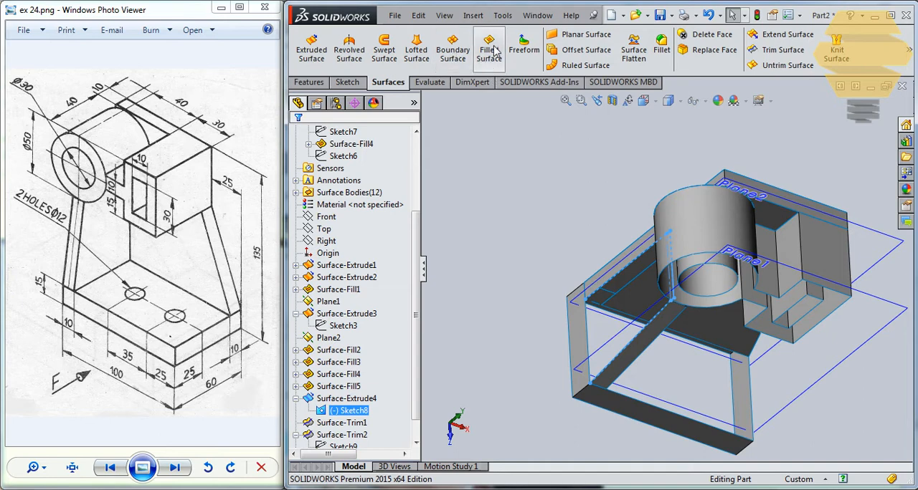
click(586, 327)
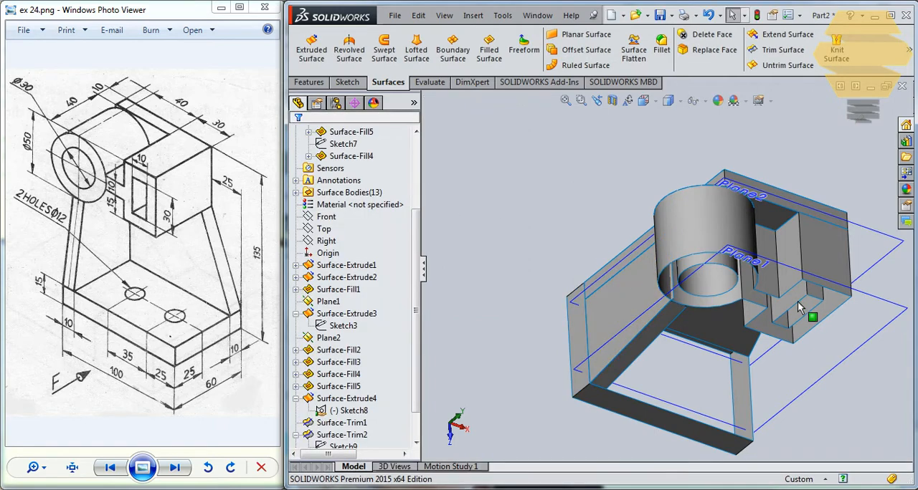
- Trim the filled rib side with the cylinder and box surface as trim tool, removing the portion inside the cylinder
middle_drag(778, 286, 724, 239)
scroll(654, 246, down, 3)
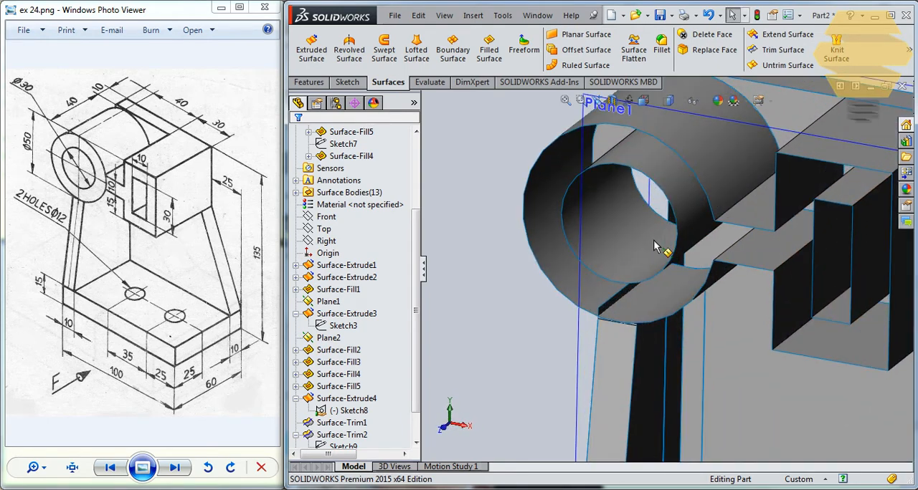
click(582, 284)
click(553, 236)
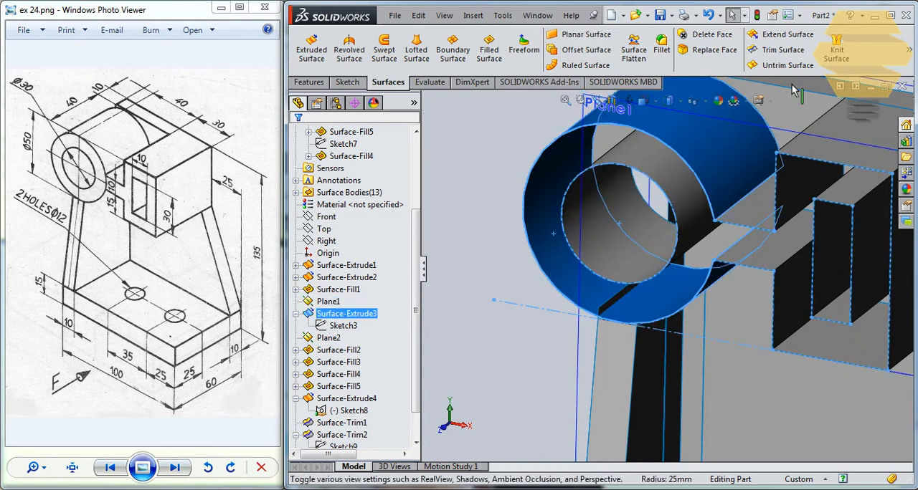
scroll(631, 309, down, 5)
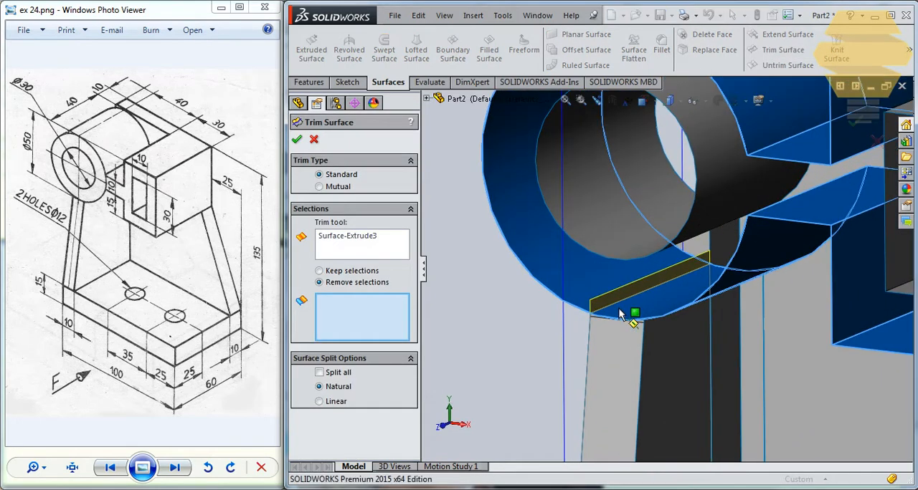
click(625, 297)
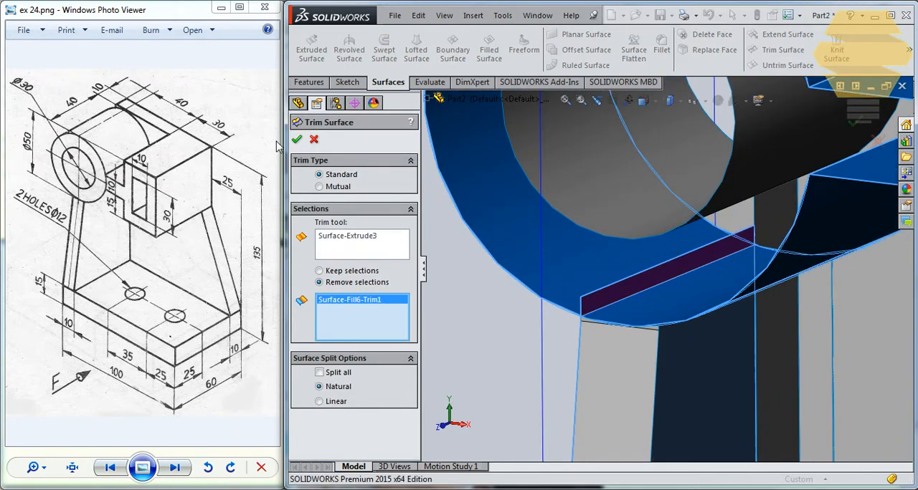
click(296, 141)
scroll(661, 283, up, 3)
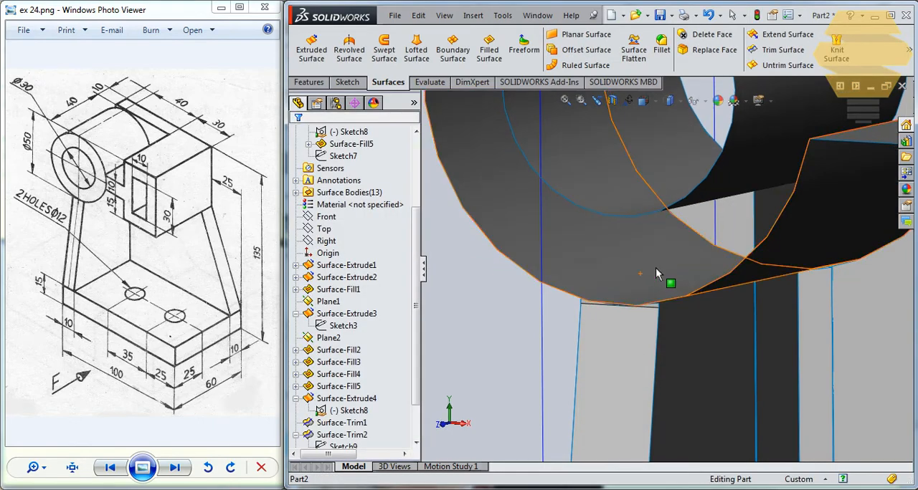
- Offset the rib's trimmed side face by 10 mm in the flipped direction to form its opposite side
scroll(661, 283, up, 2)
click(678, 329)
middle_drag(679, 330, 661, 266)
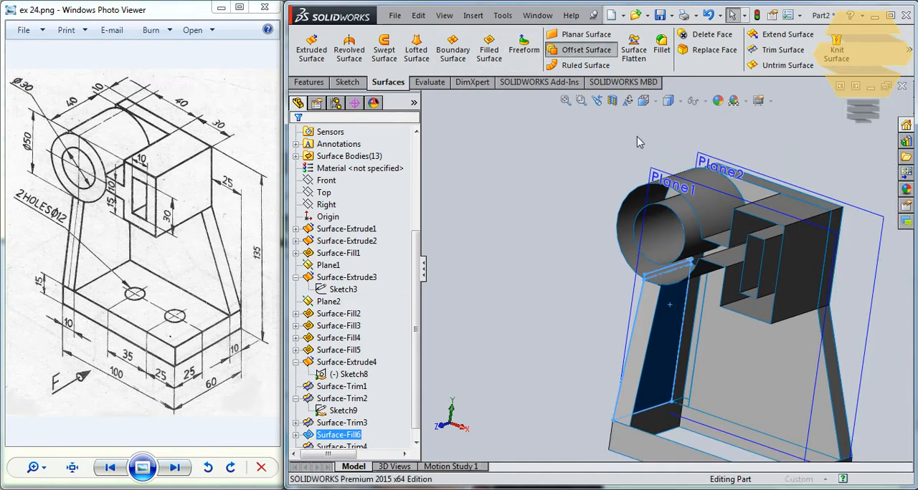
click(301, 218)
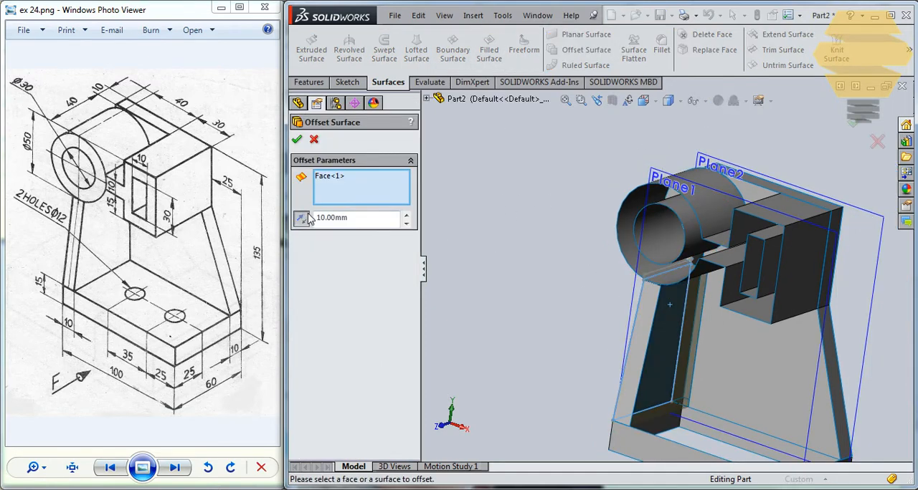
click(297, 139)
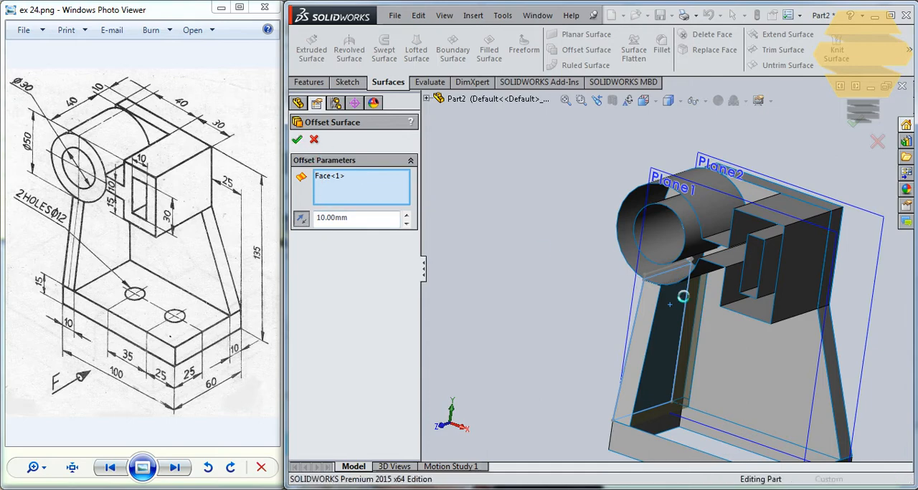
- Start a filled surface and choose the four edges around the base's top opening as Contact patch boundaries
middle_drag(733, 296, 665, 340)
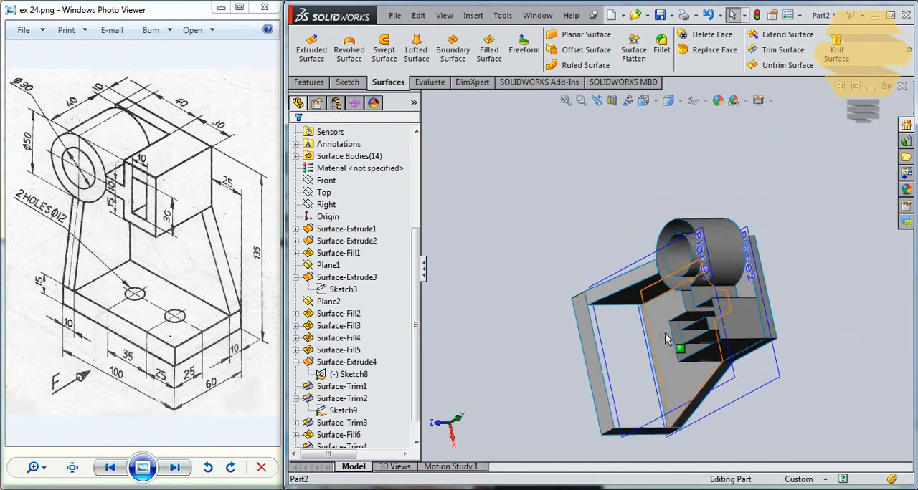
middle_drag(582, 332, 609, 322)
scroll(639, 334, down, 5)
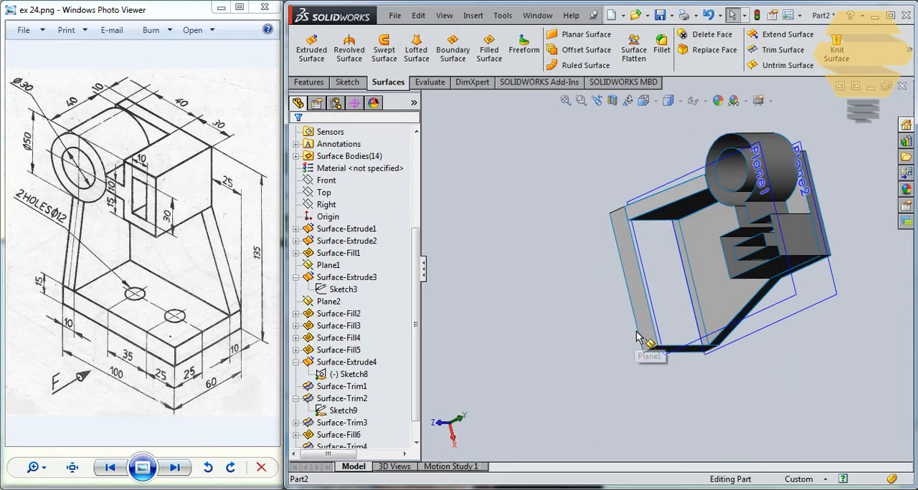
mouse_move(667, 259)
middle_down()
mouse_move(682, 203)
mouse_move(651, 200)
middle_up()
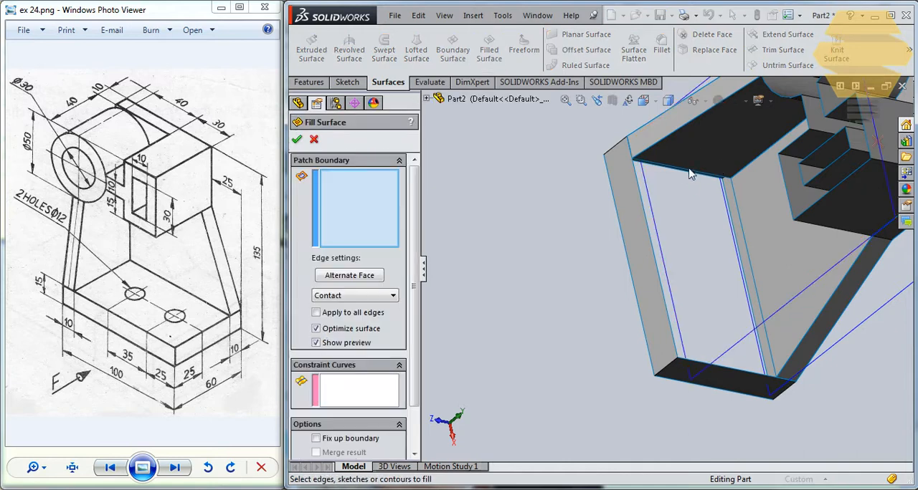
middle_drag(681, 176, 726, 124)
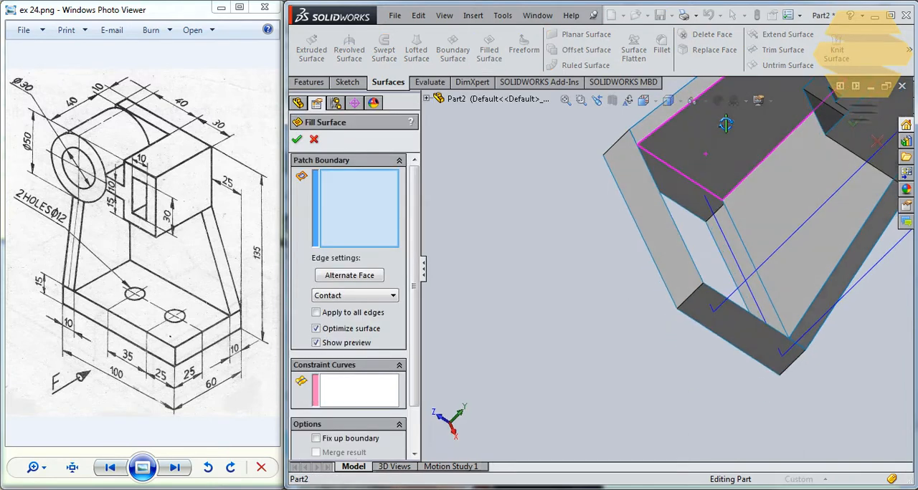
click(678, 176)
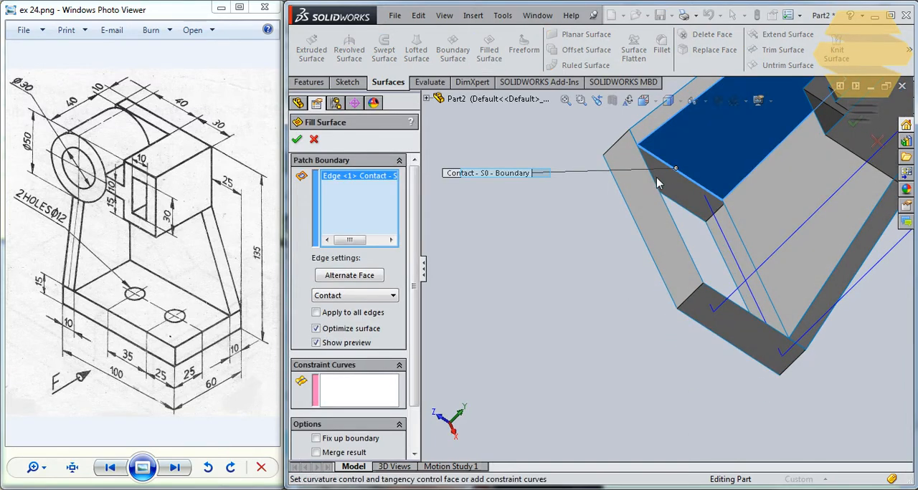
click(655, 188)
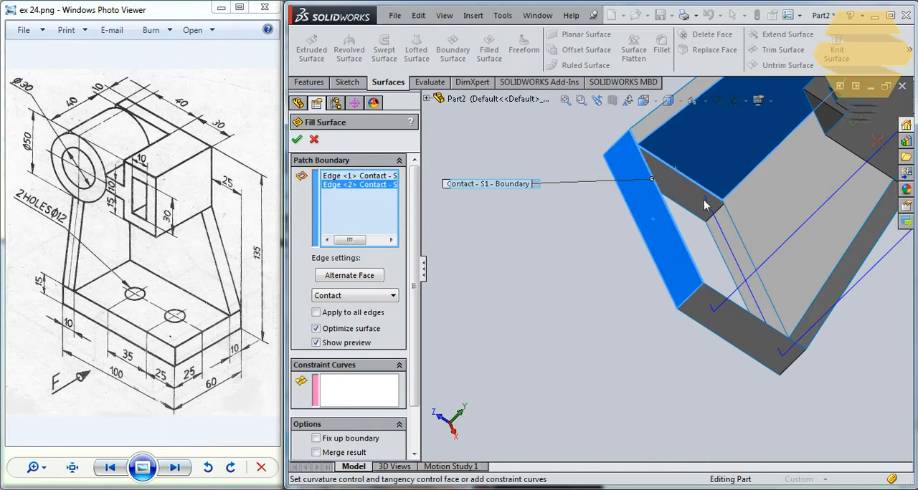
click(733, 226)
middle_drag(696, 261, 721, 307)
click(721, 310)
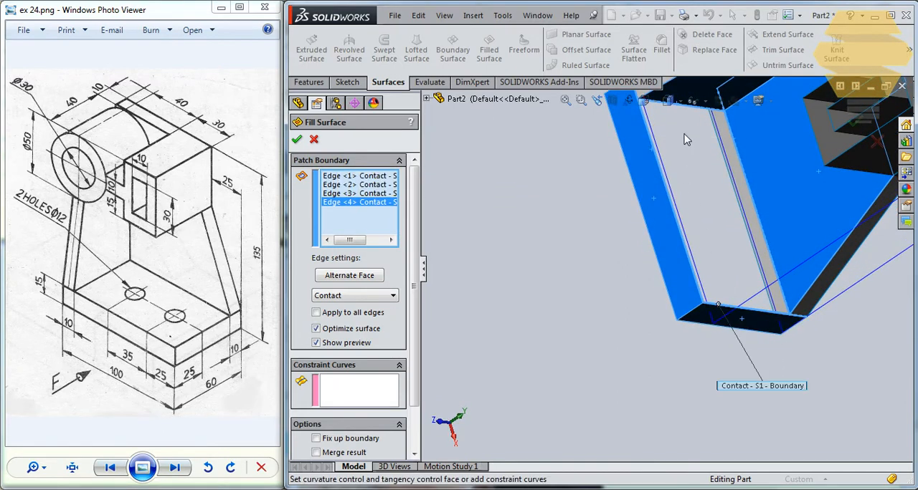
middle_drag(685, 139, 914, 138)
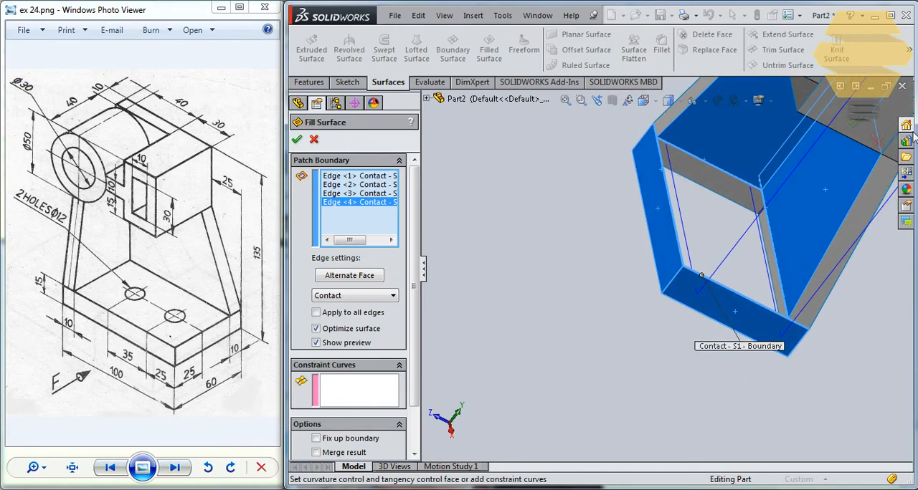
- Enable Fix up boundary for the patch and create the filled surface over the base's top opening
click(856, 126)
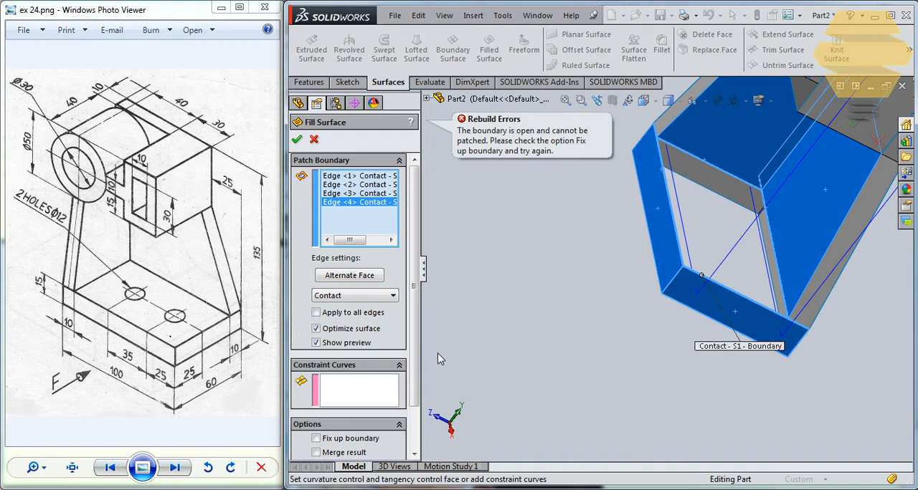
scroll(353, 417, down, 2)
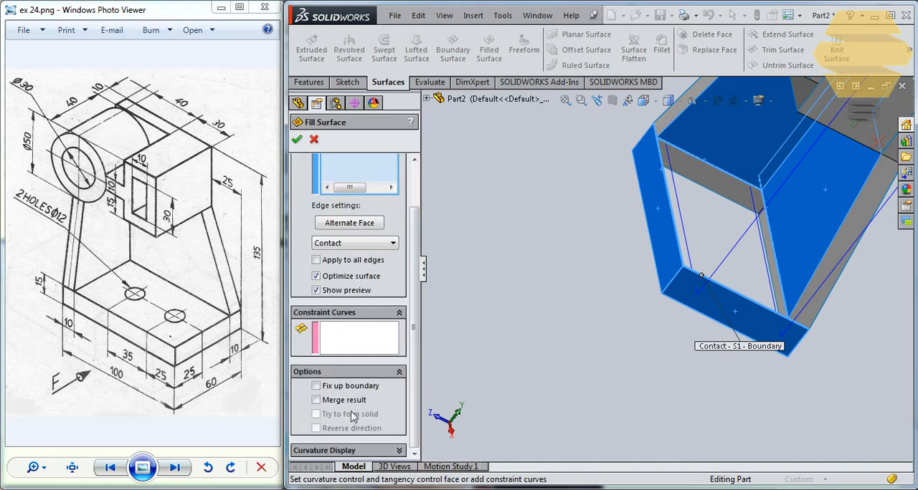
click(316, 386)
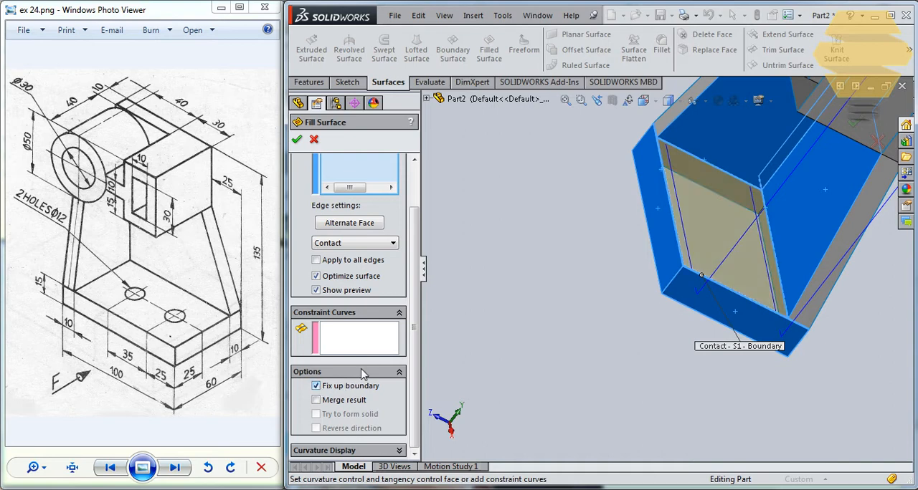
click(855, 128)
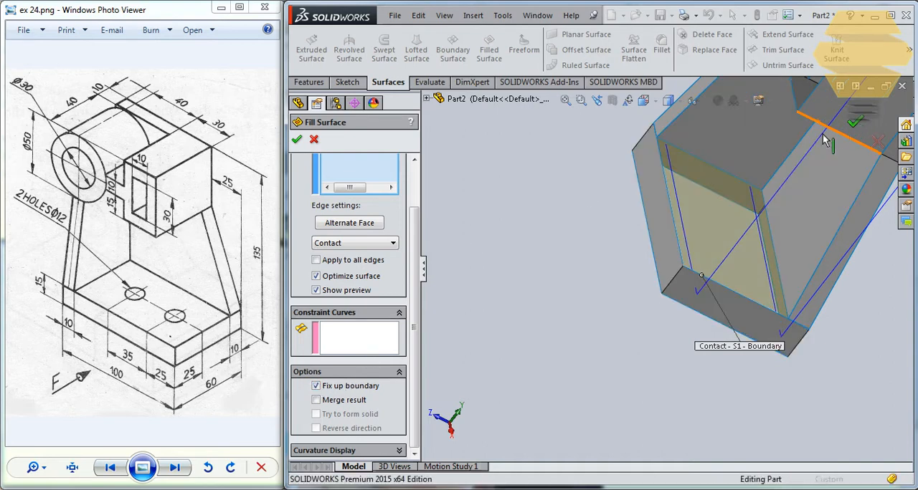
middle_drag(616, 231, 651, 185)
click(690, 177)
click(652, 185)
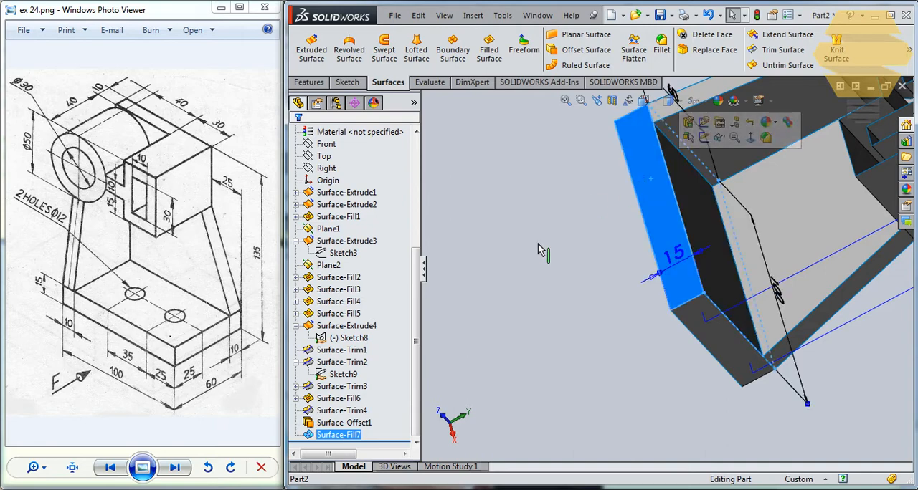
click(296, 193)
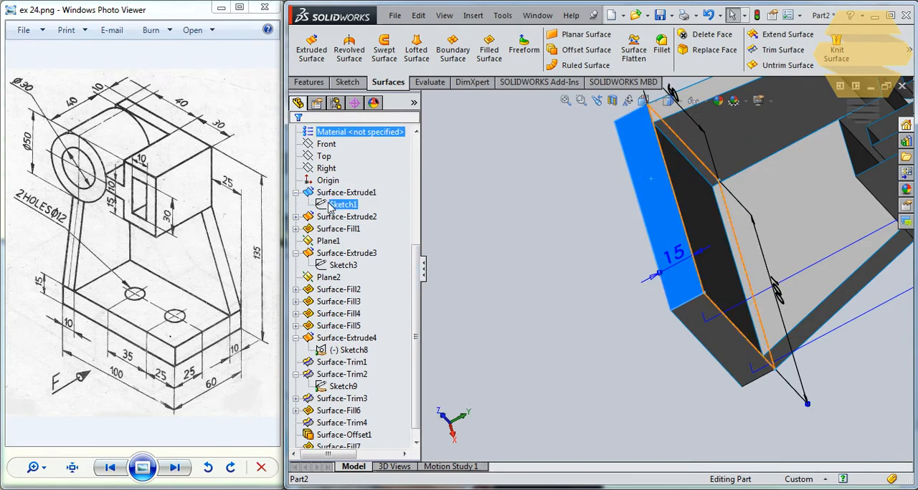
click(343, 205)
mouse_move(688, 236)
middle_down()
mouse_move(716, 270)
mouse_move(727, 252)
mouse_move(720, 237)
mouse_move(727, 245)
mouse_move(733, 225)
middle_up()
key(Escape)
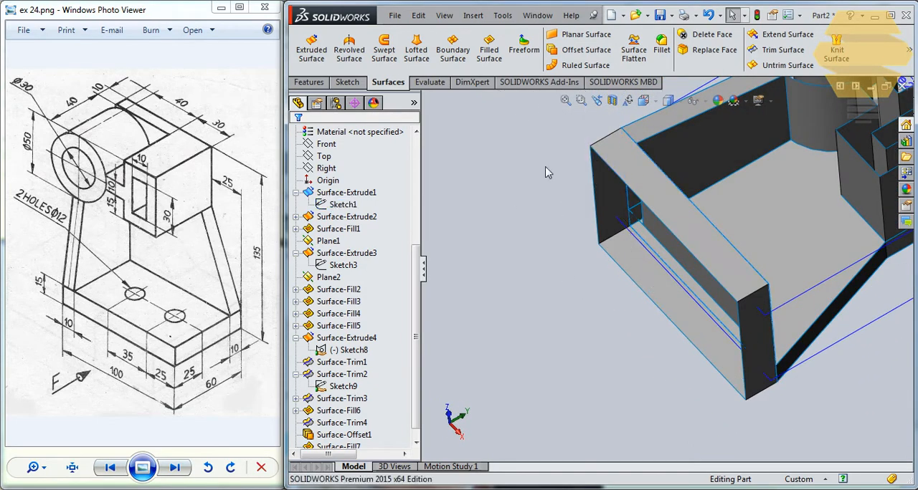
- Close the base's bottom opening with a filled surface, using its four edges as Contact patch boundaries
click(490, 57)
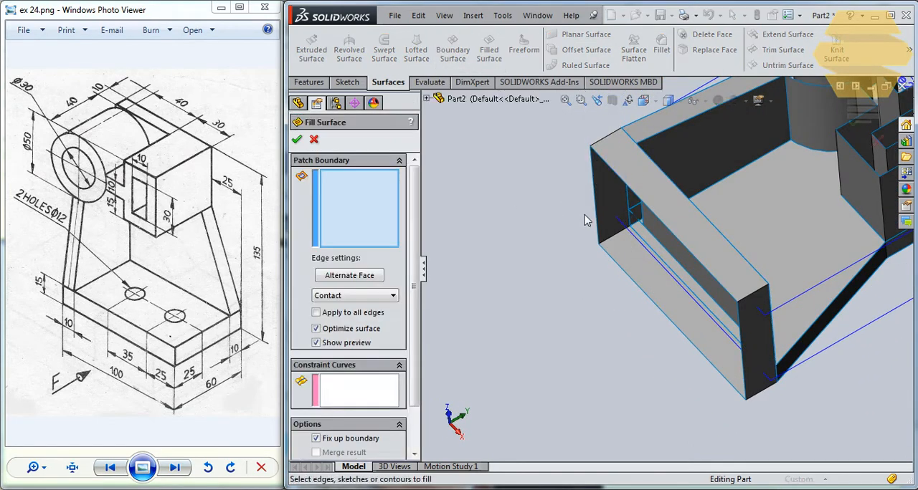
click(595, 206)
click(610, 183)
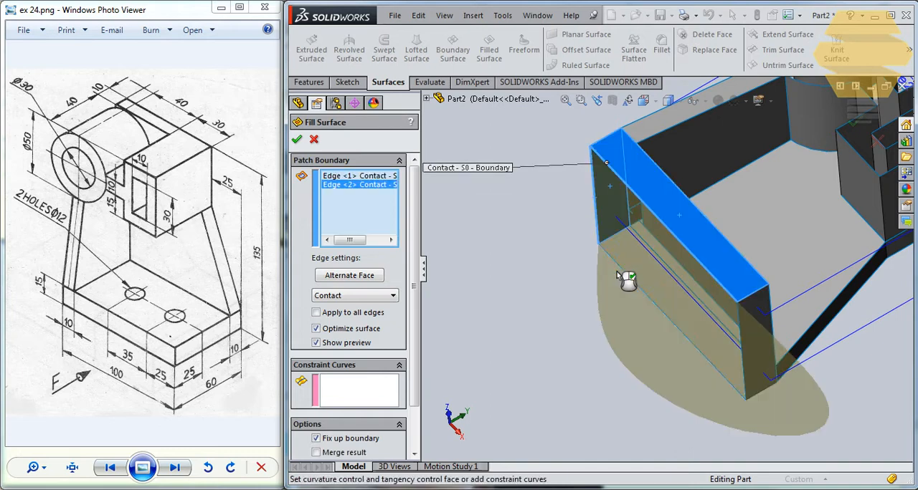
click(622, 266)
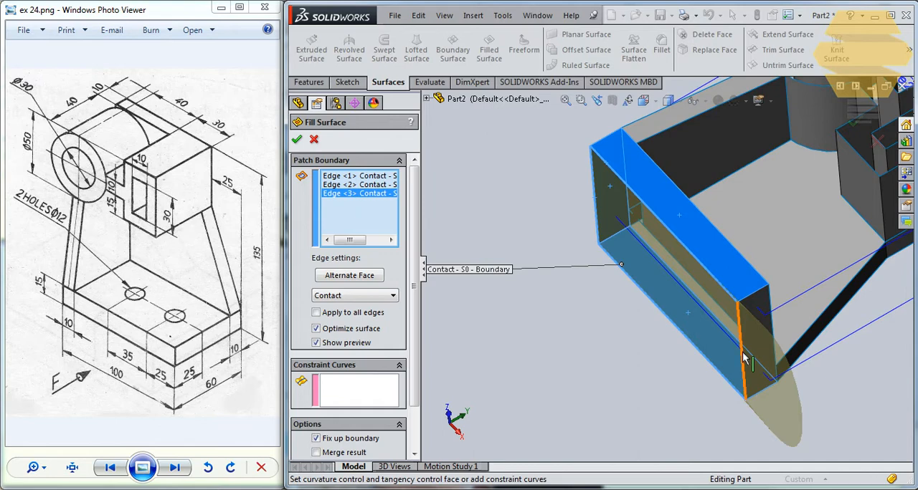
click(742, 357)
click(296, 139)
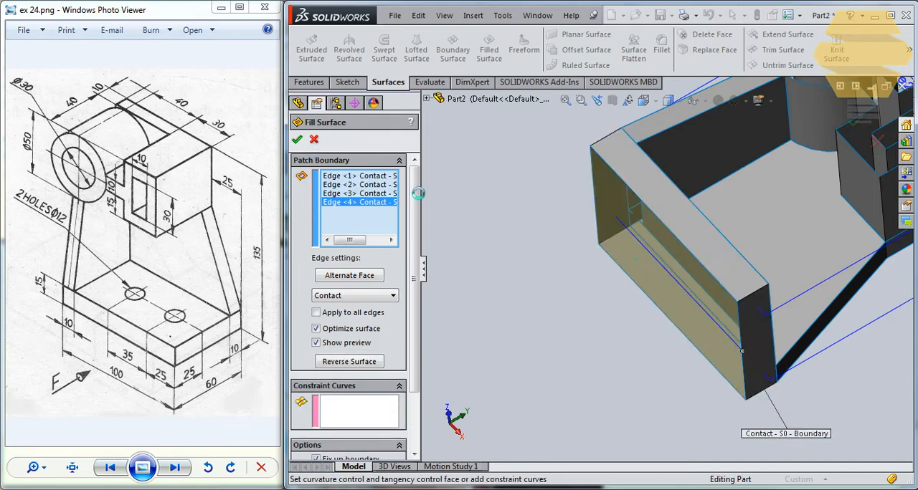
- Create a filled surface from Sketch3 to close the front face of the cylinder and slotted box
middle_drag(600, 169, 578, 246)
scroll(575, 241, up, 3)
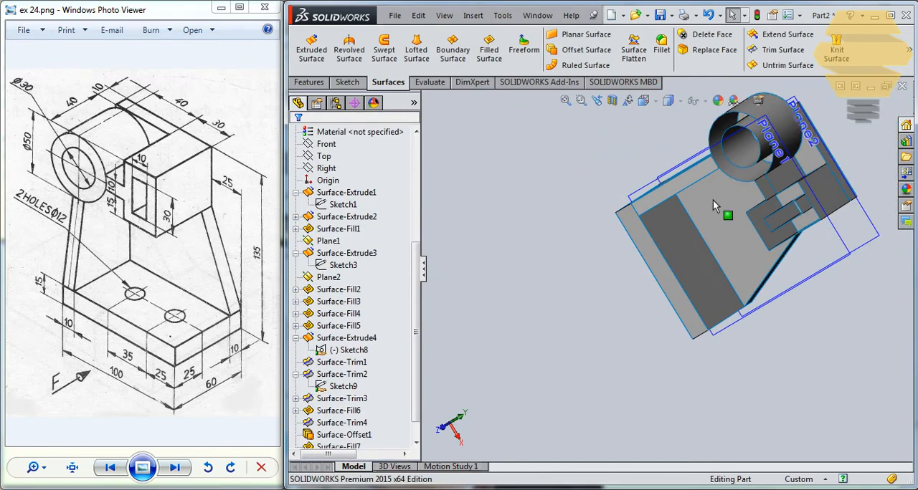
middle_drag(713, 201, 707, 146)
scroll(727, 176, down, 2)
scroll(706, 148, up, 1)
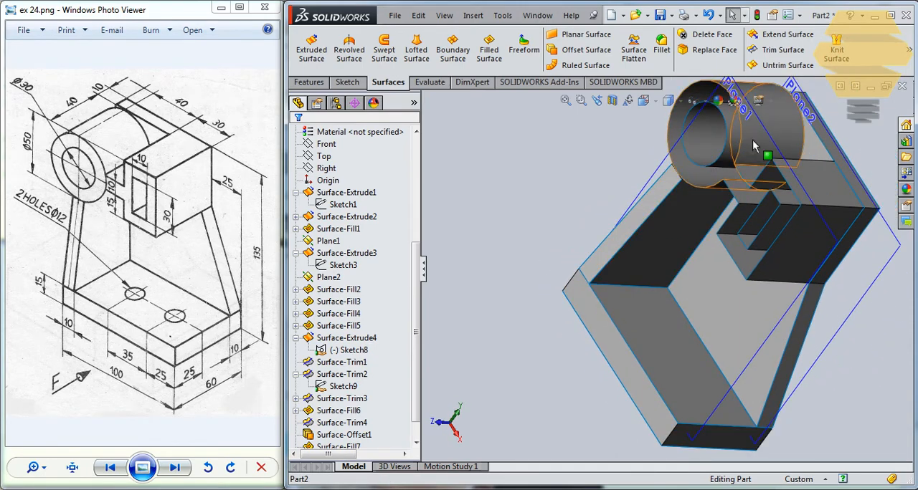
click(708, 158)
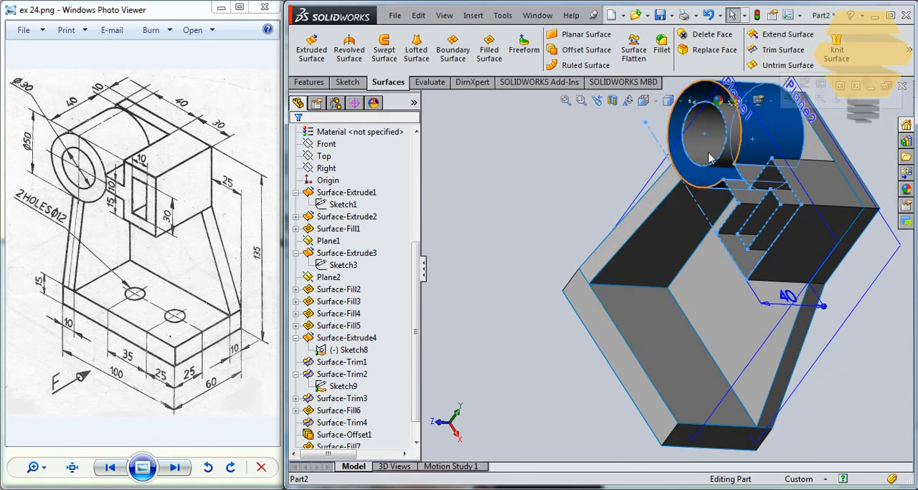
click(322, 265)
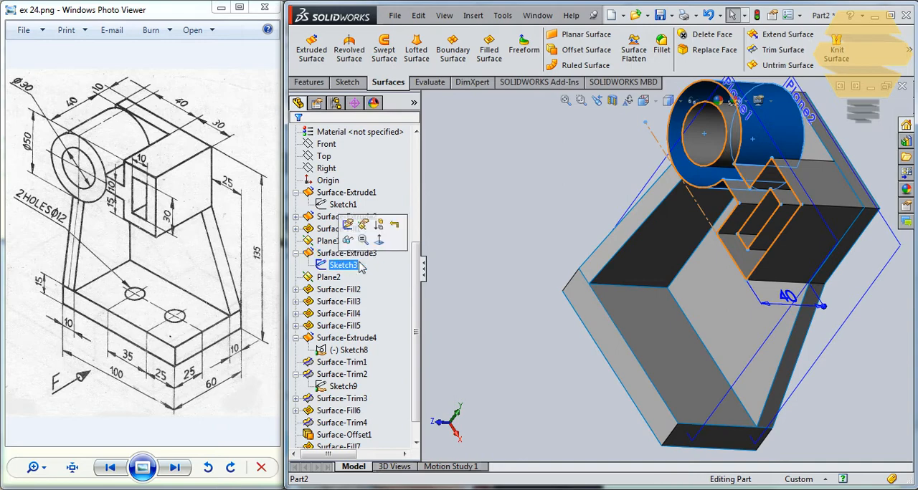
click(488, 51)
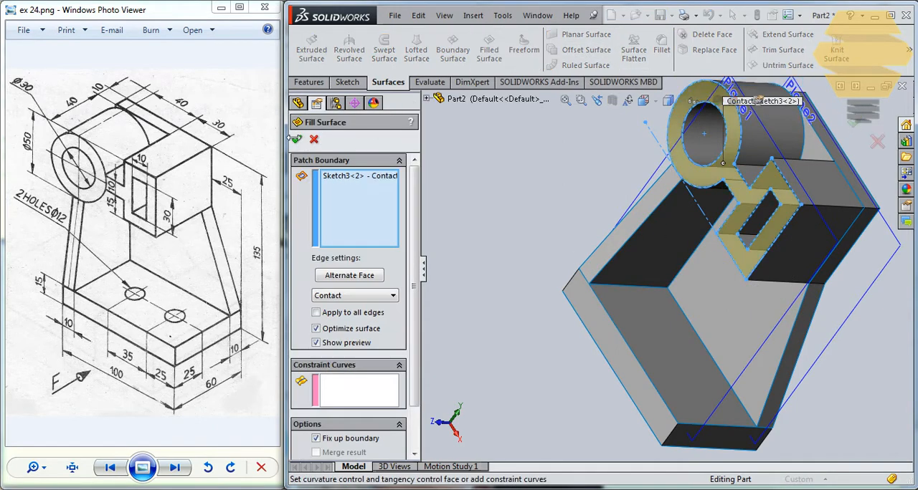
click(296, 139)
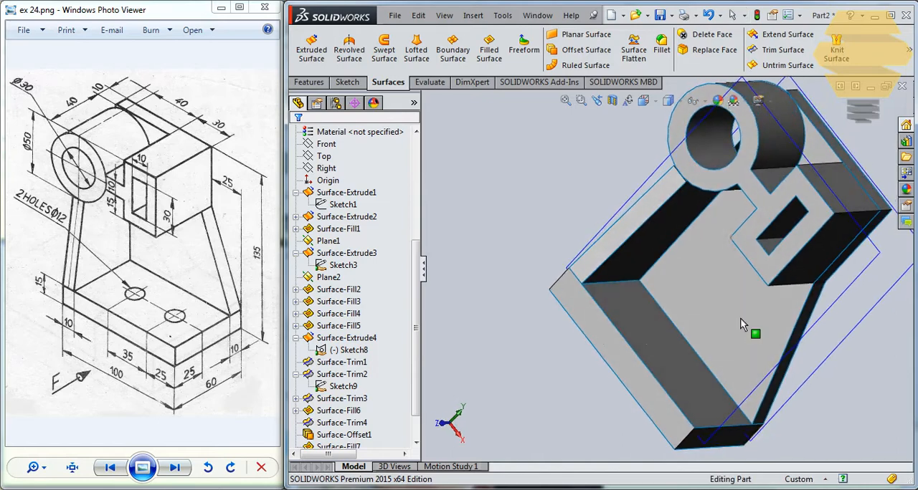
middle_drag(713, 228, 688, 263)
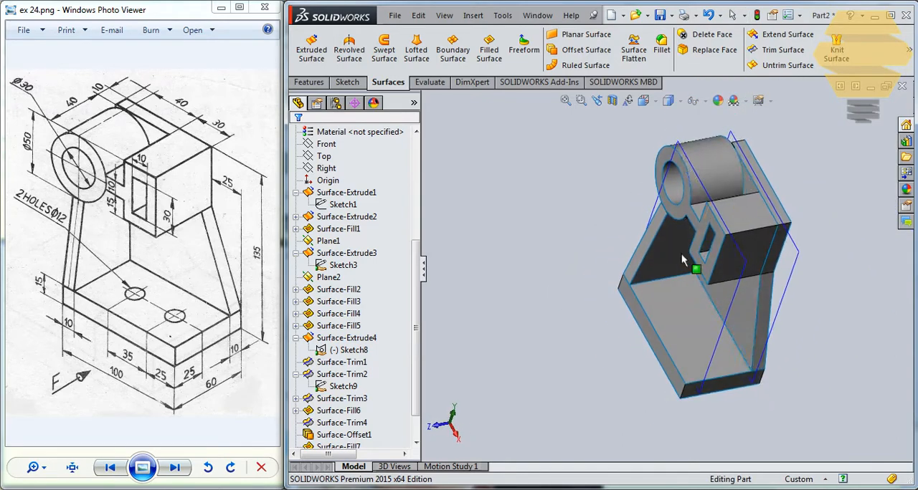
click(686, 325)
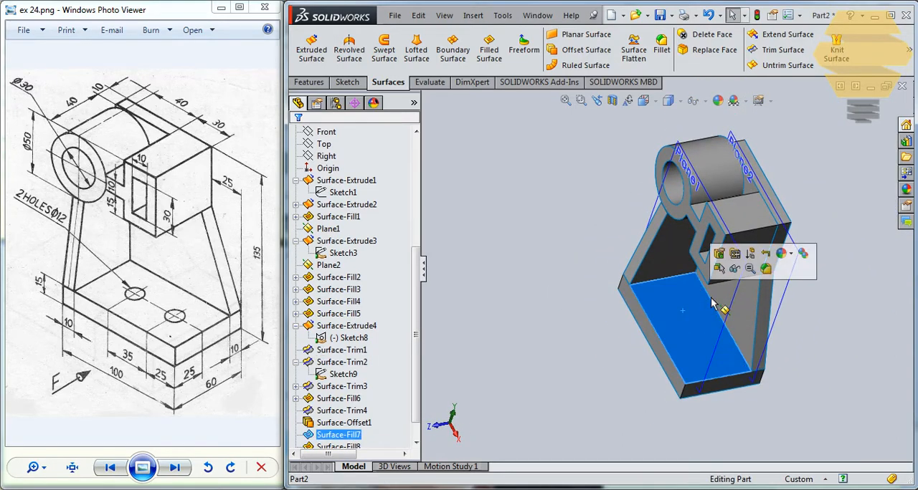
click(865, 283)
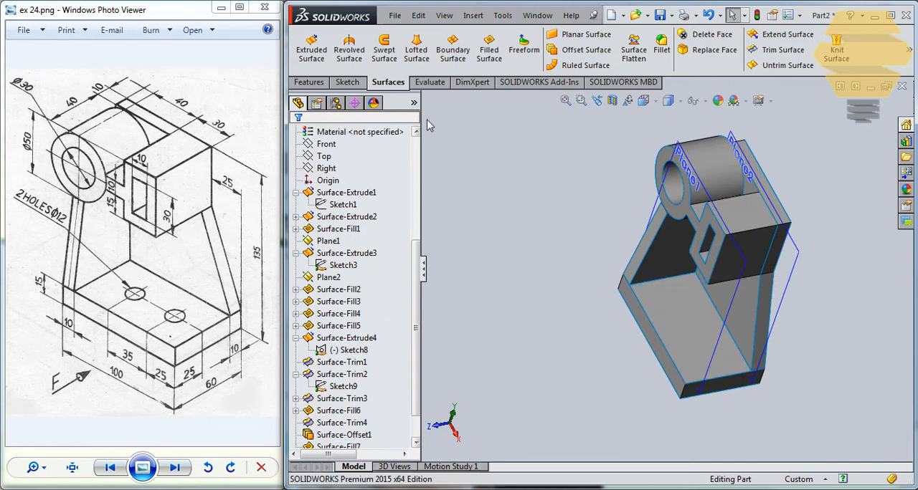
click(325, 157)
middle_drag(732, 257, 689, 276)
click(612, 146)
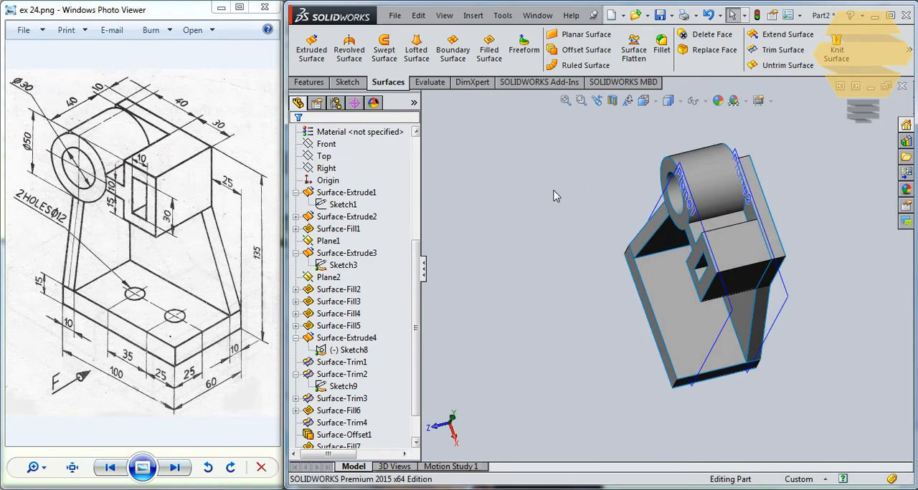
- Start a sketch on the Top plane and draw two side-by-side circles over the base, about 15 mm and 11 mm in diameter
click(333, 158)
click(329, 141)
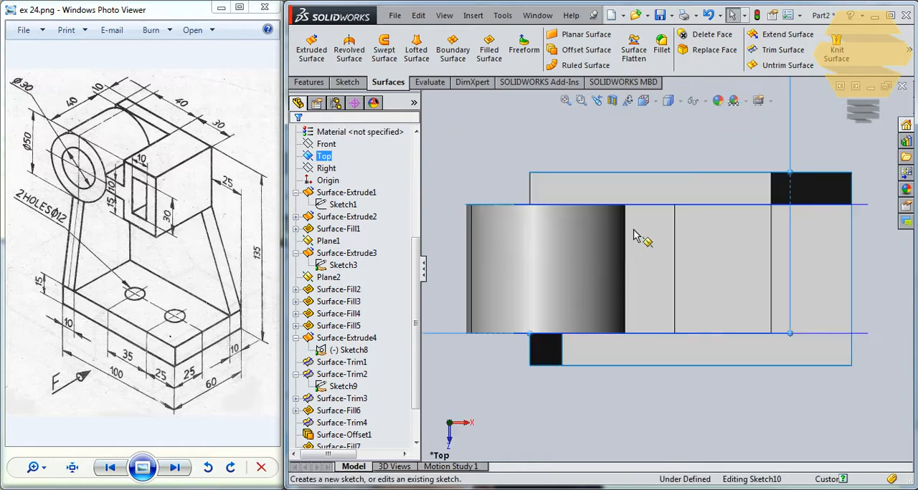
click(733, 282)
click(749, 296)
click(809, 282)
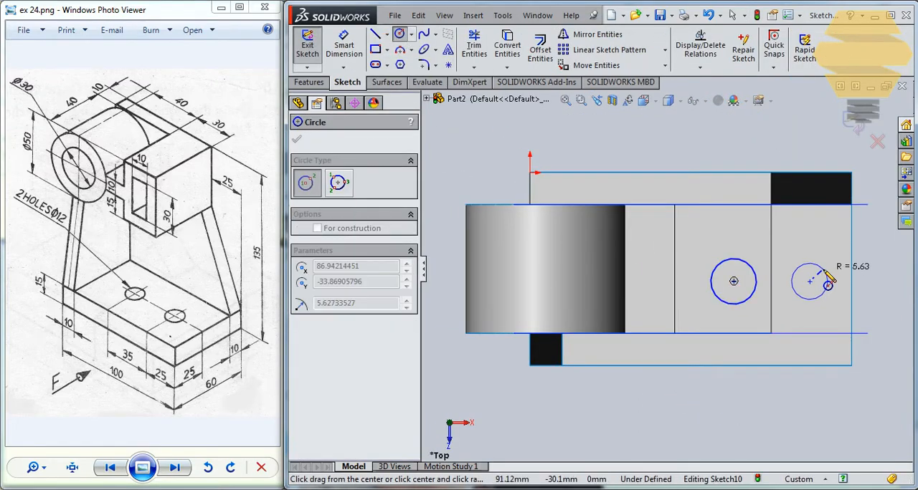
click(825, 271)
key(Escape)
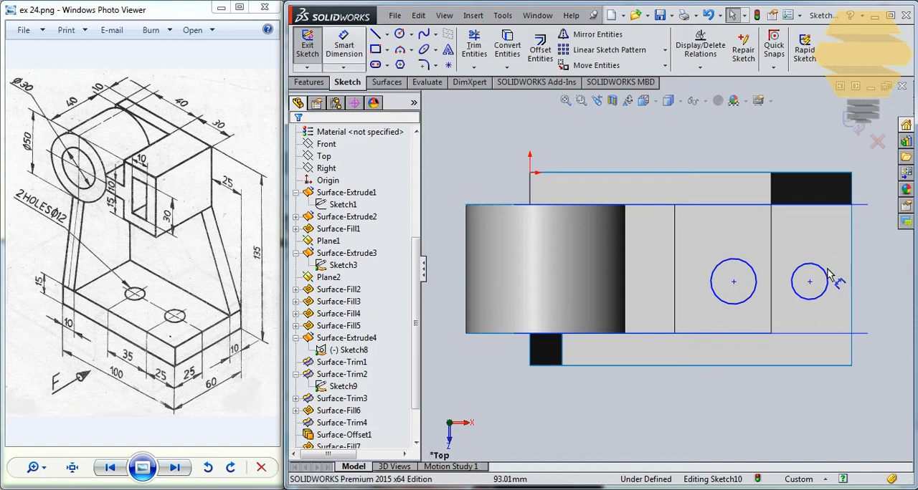
- Dimension both hole circles to a diameter of 12 mm
click(828, 277)
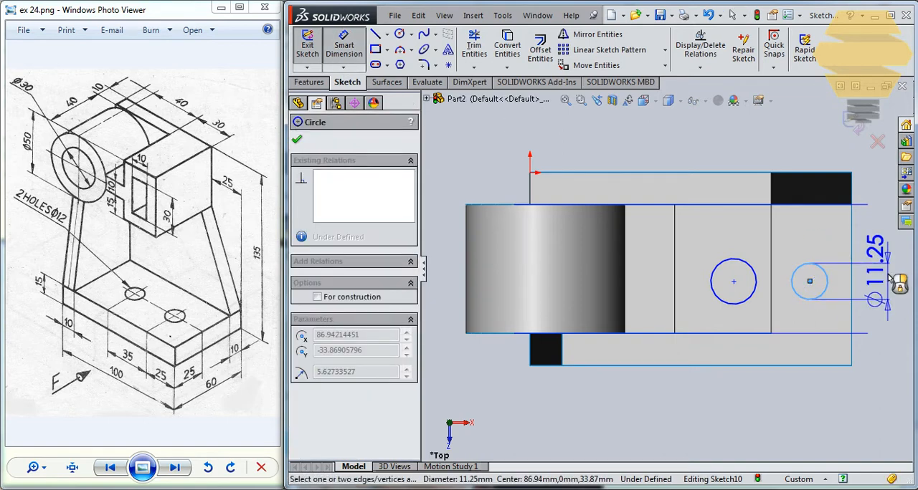
key(Escape)
double_click(889, 280)
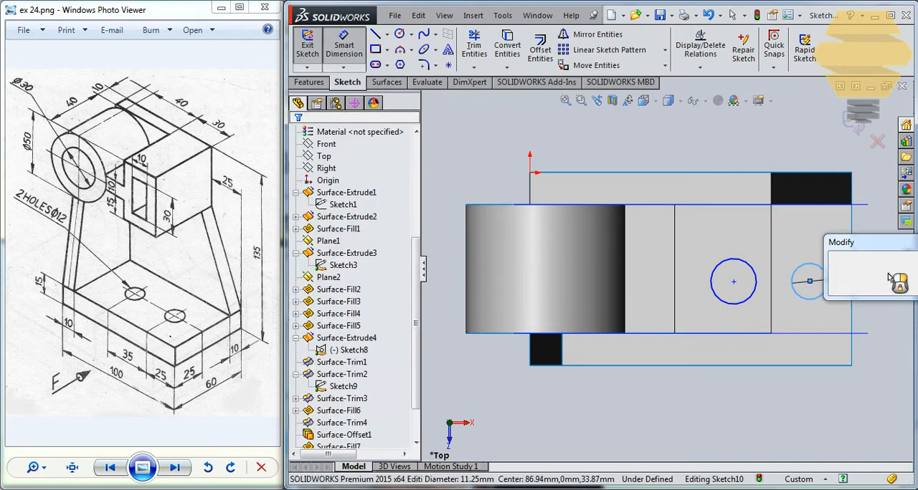
text(12)
key(Return)
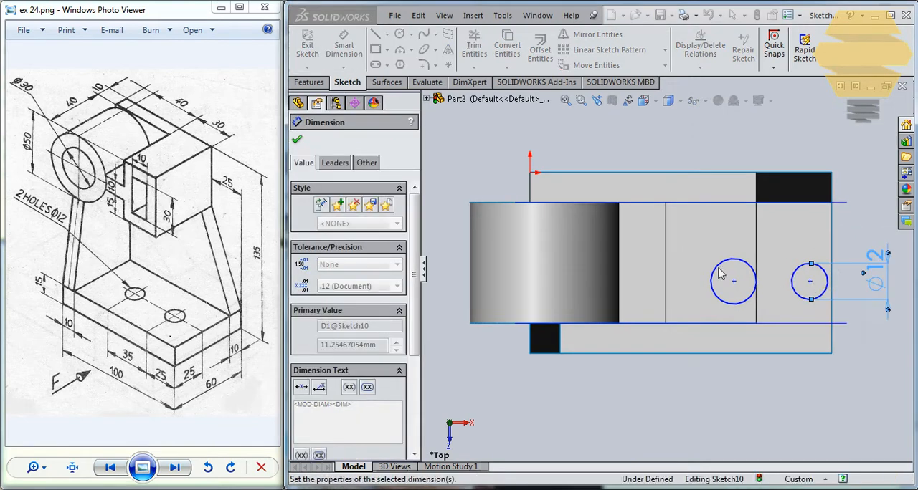
click(746, 296)
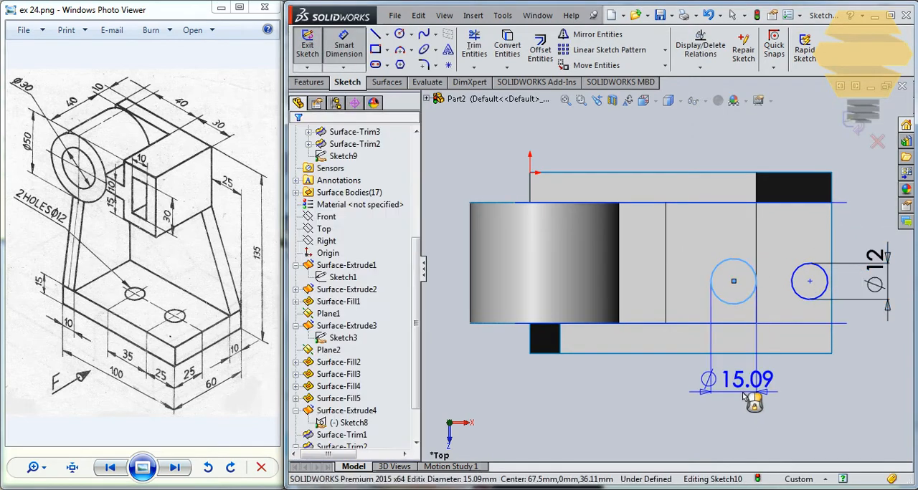
click(746, 396)
text(12)
key(Return)
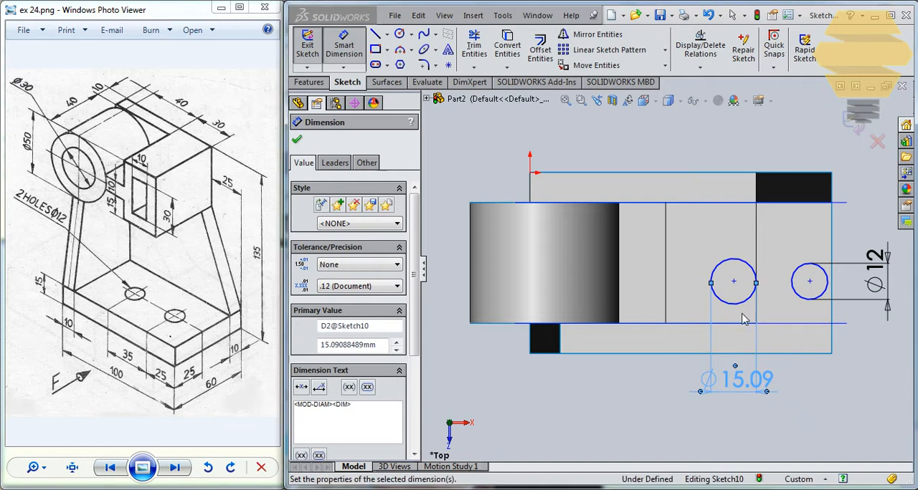
- Dimension the distance between the two circle centres to 35 mm
click(733, 283)
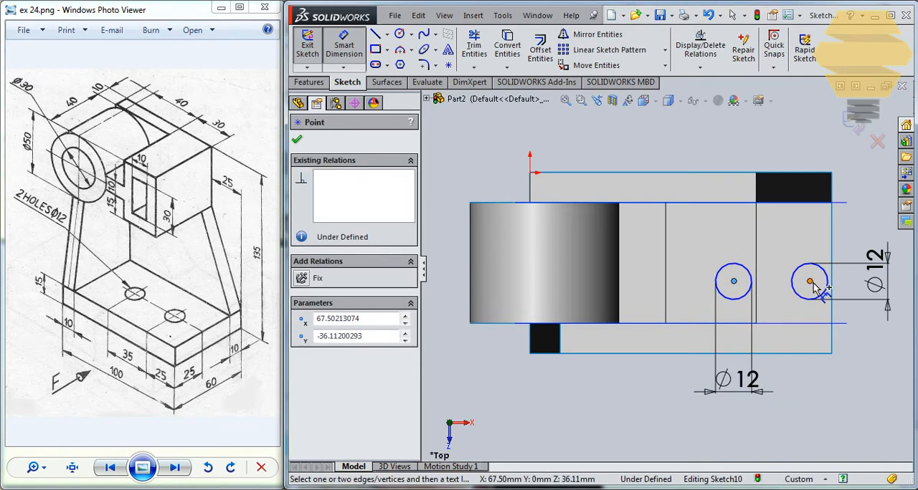
click(810, 282)
click(821, 419)
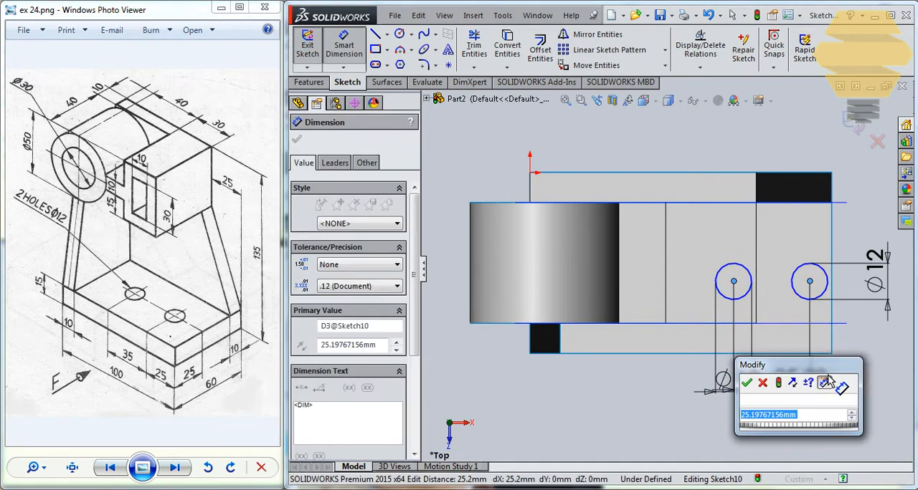
text(3)
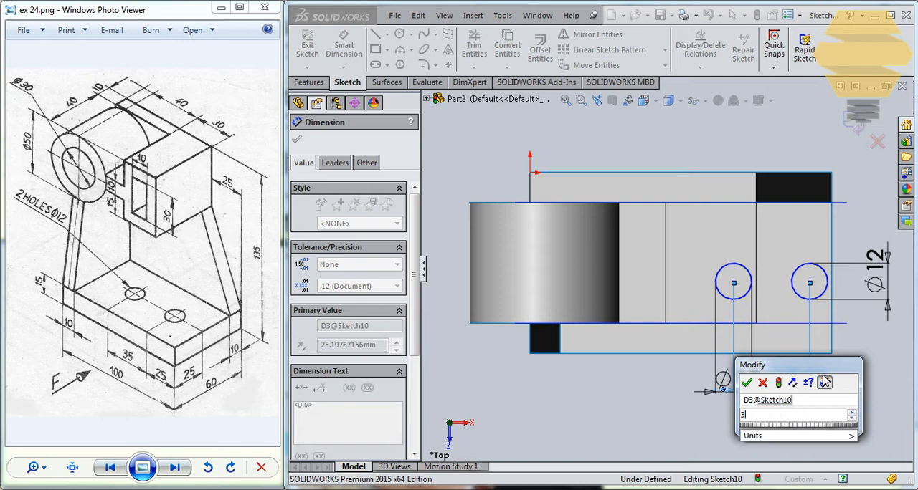
text(5)
key(Return)
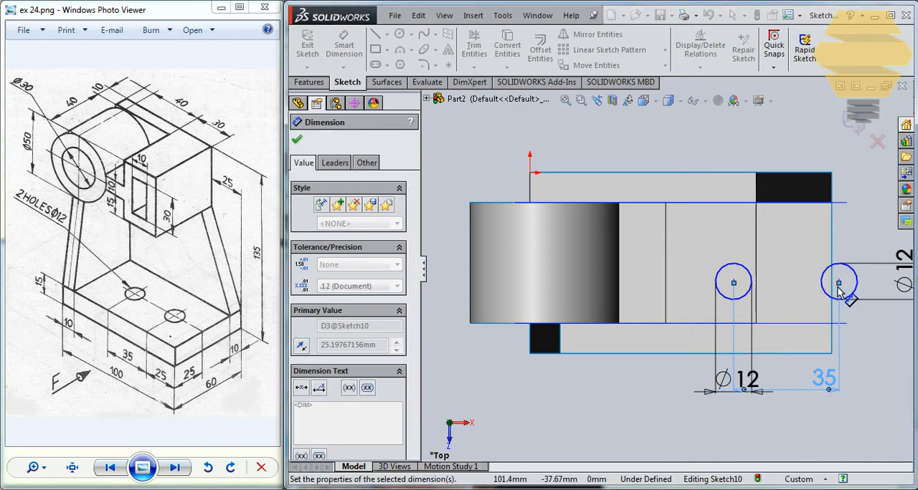
key(Escape)
- Move the circle pair inward onto the base and dimension the outer circle's centre 25 mm from the midpoint of the base's end edge
drag(839, 282, 768, 276)
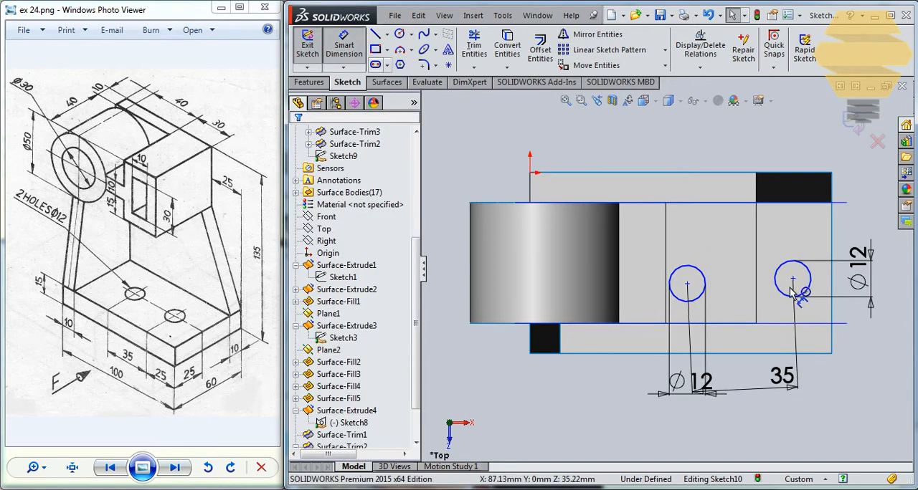
click(831, 280)
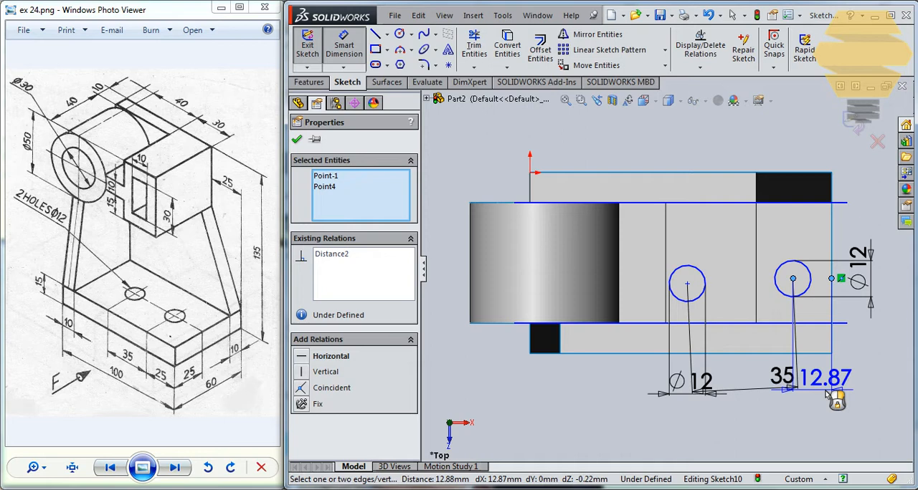
click(826, 393)
text(25)
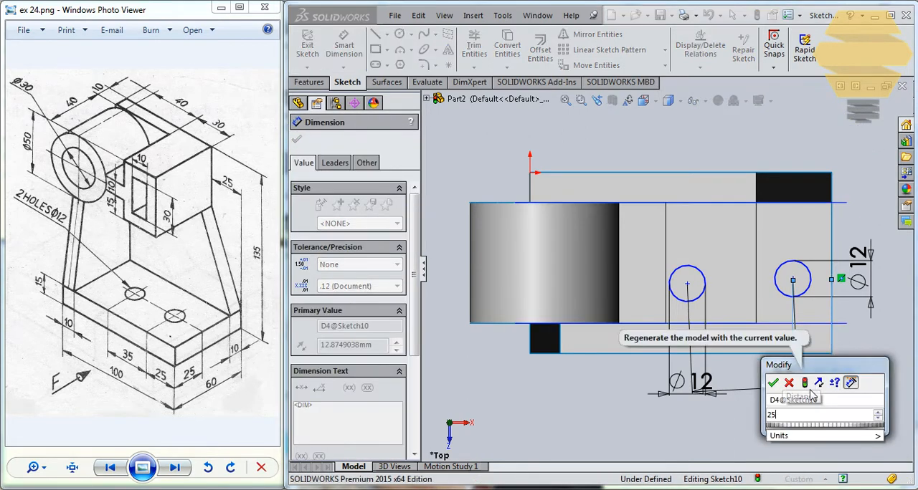
key(Return)
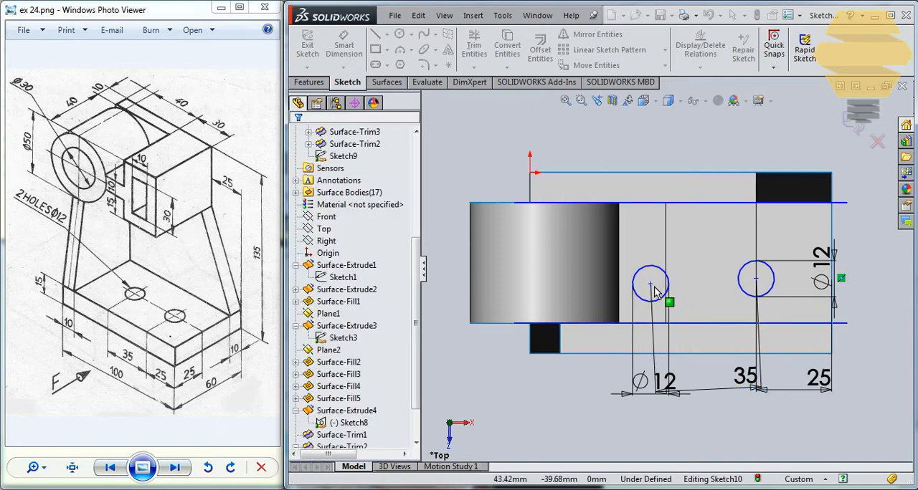
- Align the two circle centres with a Horizontal relation
click(755, 279)
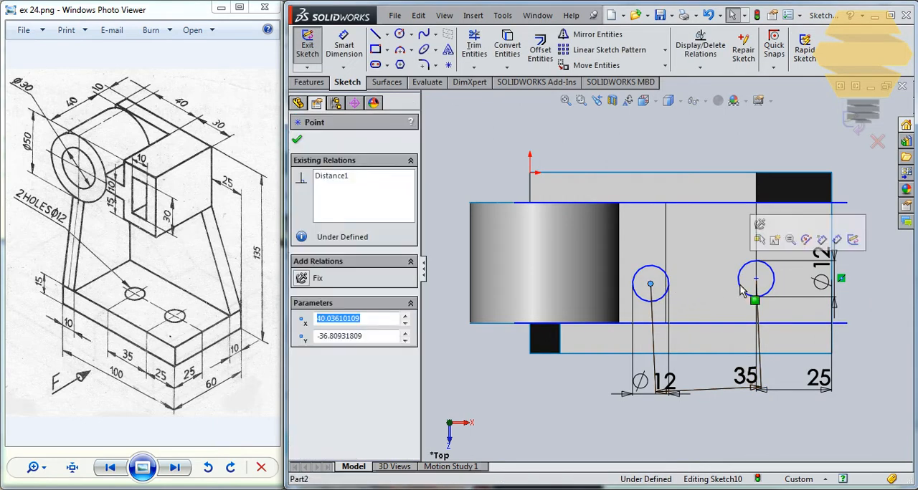
ctrl+click(649, 284)
click(314, 357)
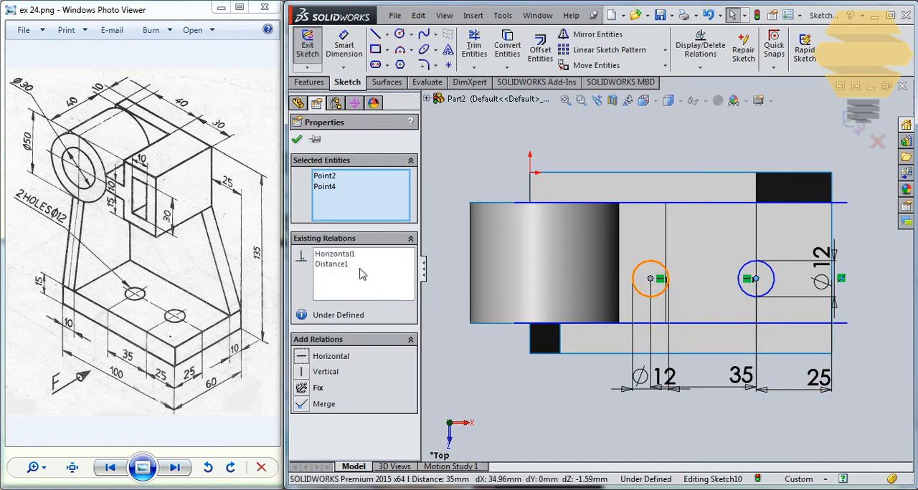
- Shift the aligned circle pair slightly across the width of the base
click(297, 139)
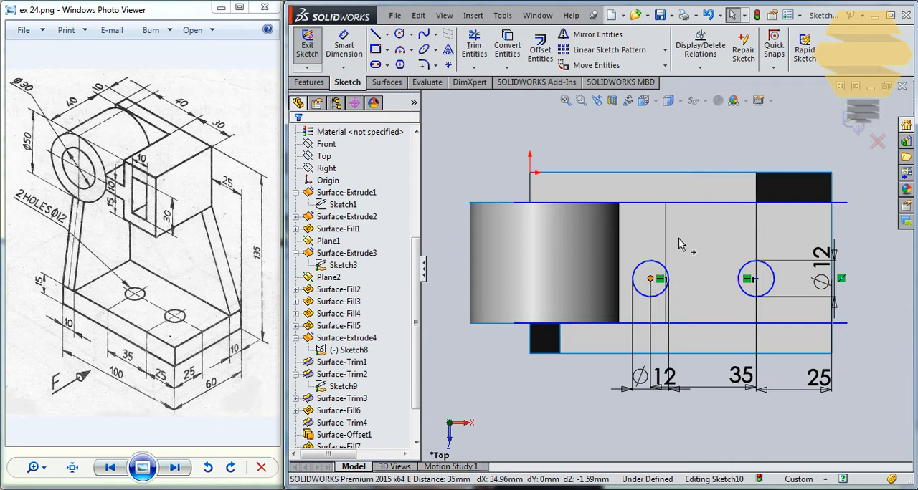
click(649, 279)
drag(718, 285, 669, 245)
click(297, 139)
click(348, 51)
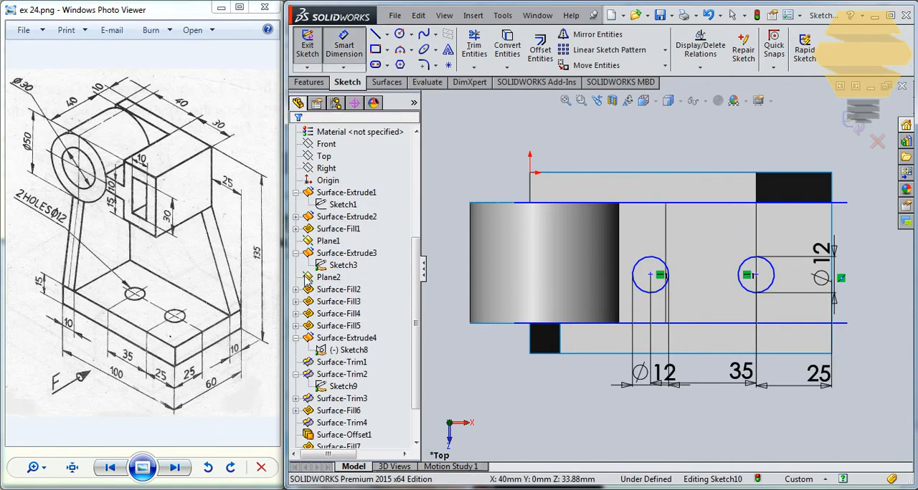
click(650, 276)
click(717, 324)
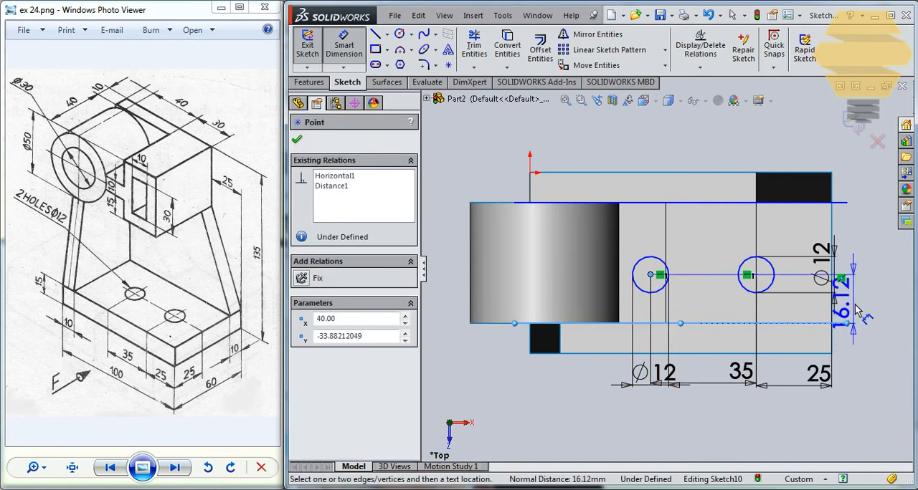
key(Escape)
click(353, 49)
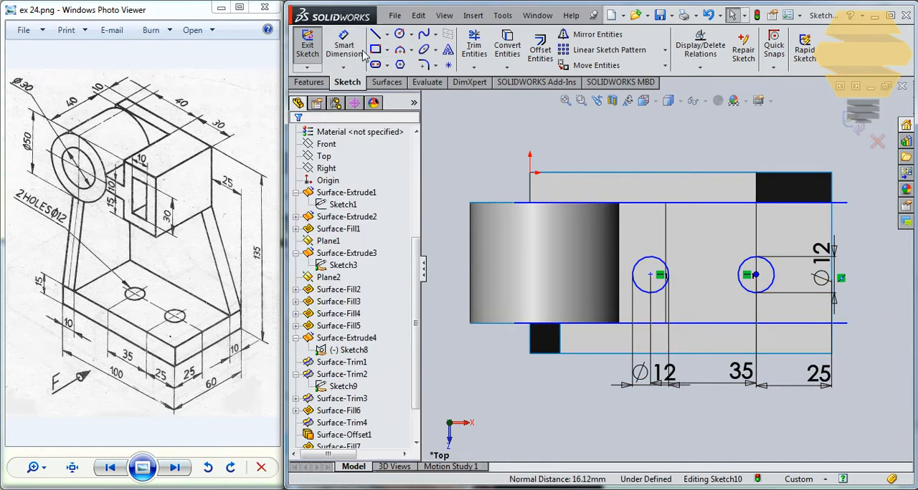
- Dimension the inner circle's centre 25 mm from the midpoint of the base's long front edge, and exit the sketch
click(353, 49)
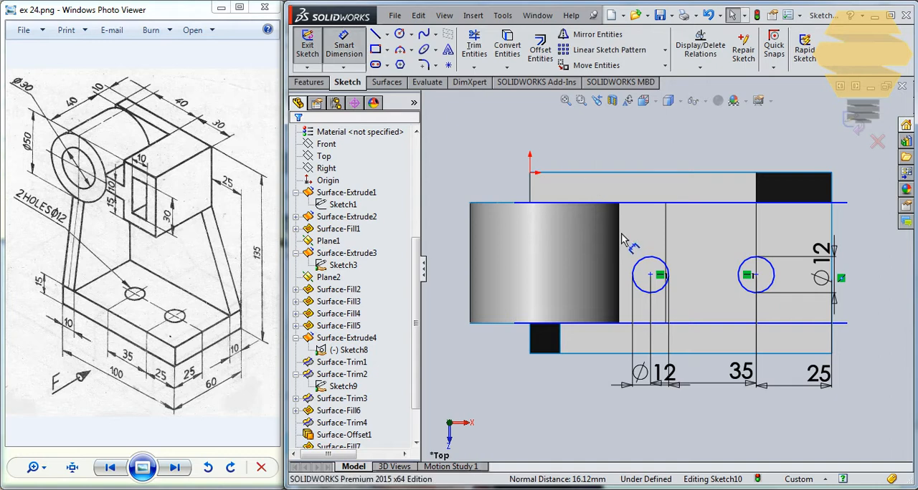
click(649, 275)
click(694, 355)
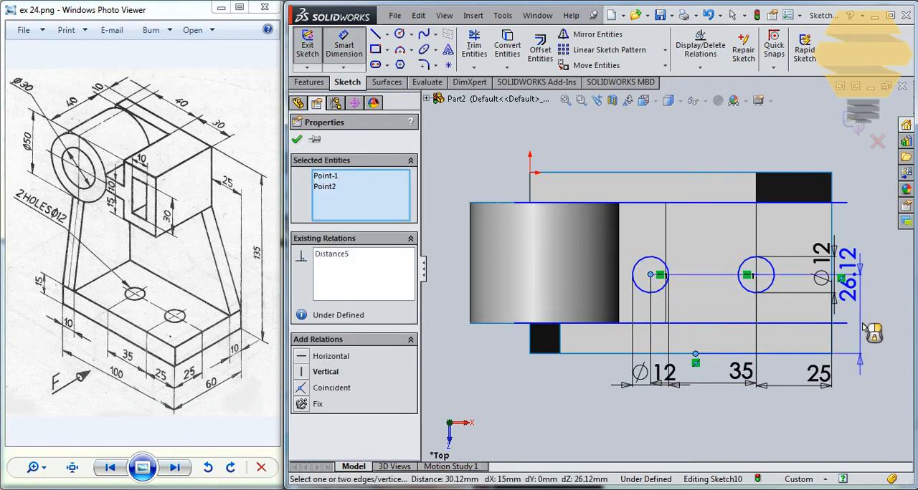
click(868, 315)
text(2)
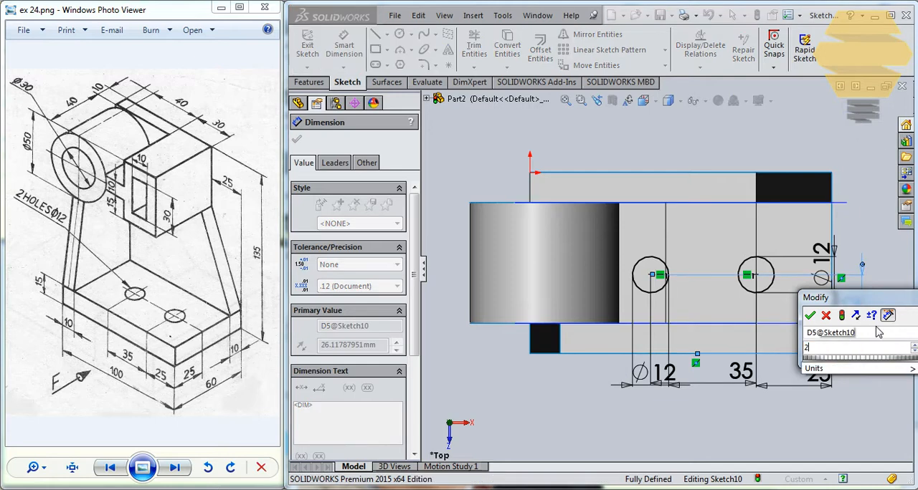
text(5)
key(Return)
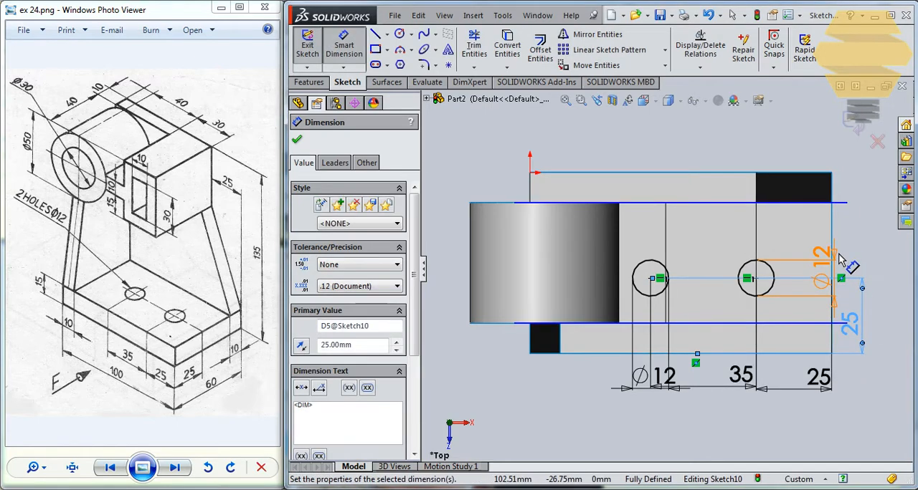
click(860, 114)
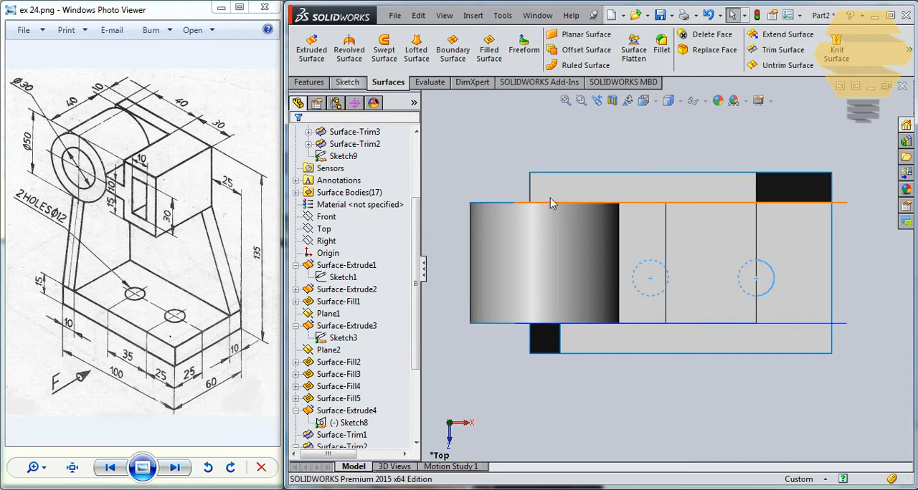
- Extrude the two hole circles as surfaces down through the base, Blind, to a depth of 15 mm
middle_drag(550, 203, 504, 216)
click(317, 61)
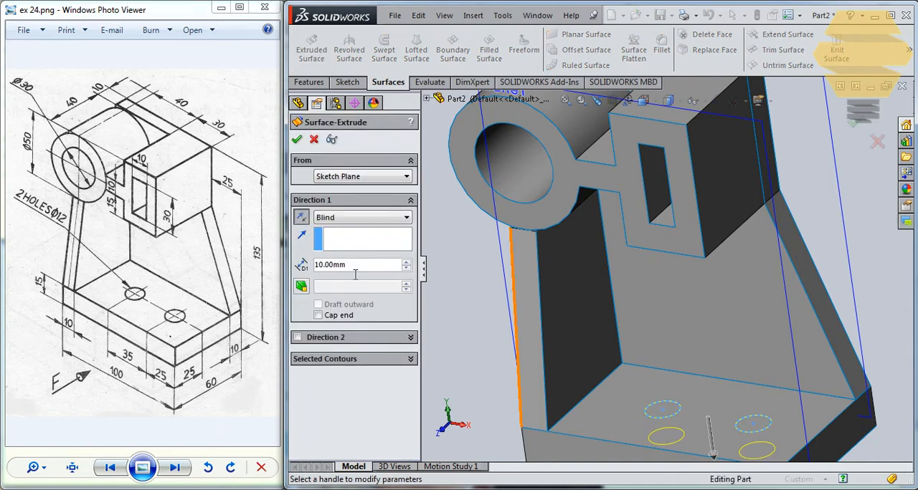
text(15)
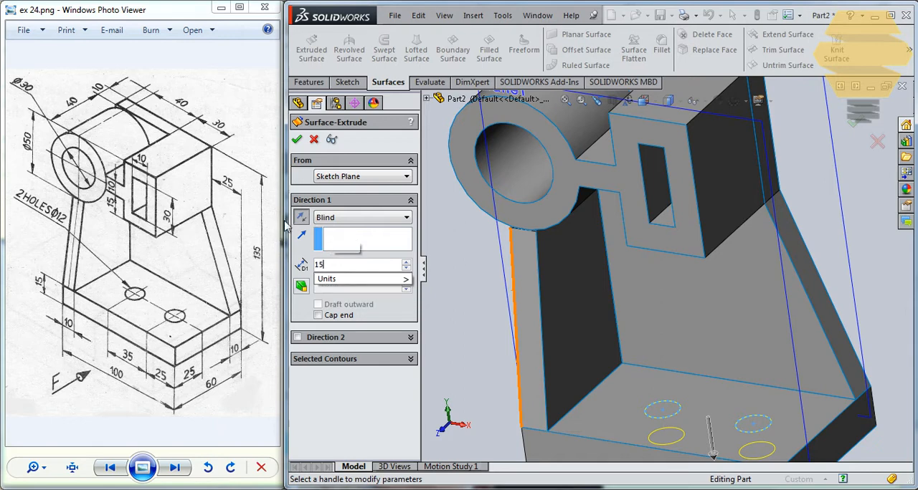
key(Return)
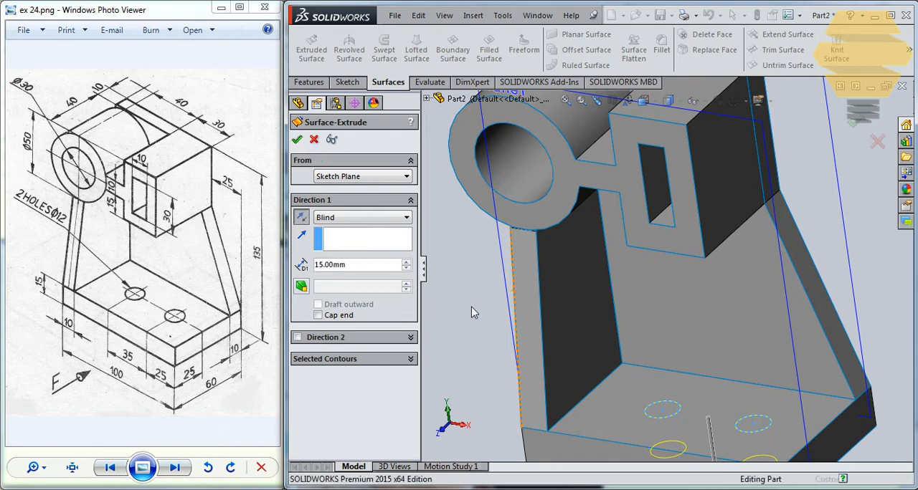
drag(416, 331, 416, 403)
click(349, 436)
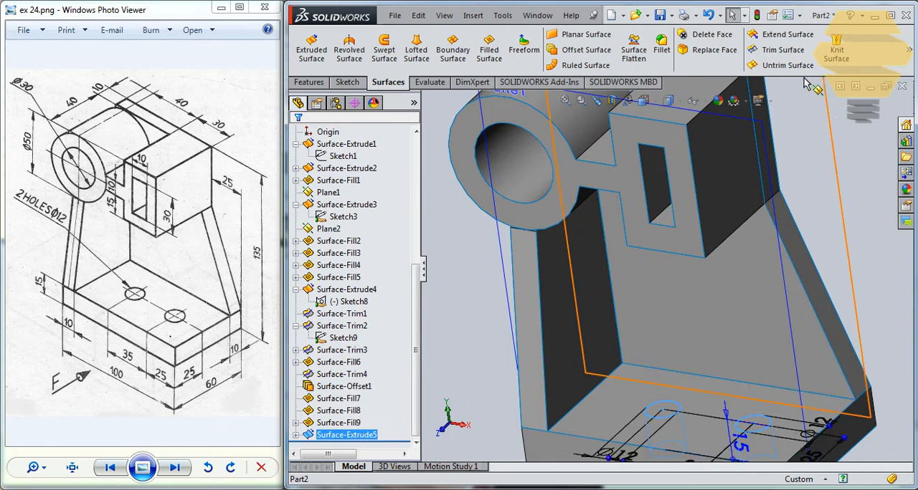
click(782, 50)
scroll(677, 405, down, 5)
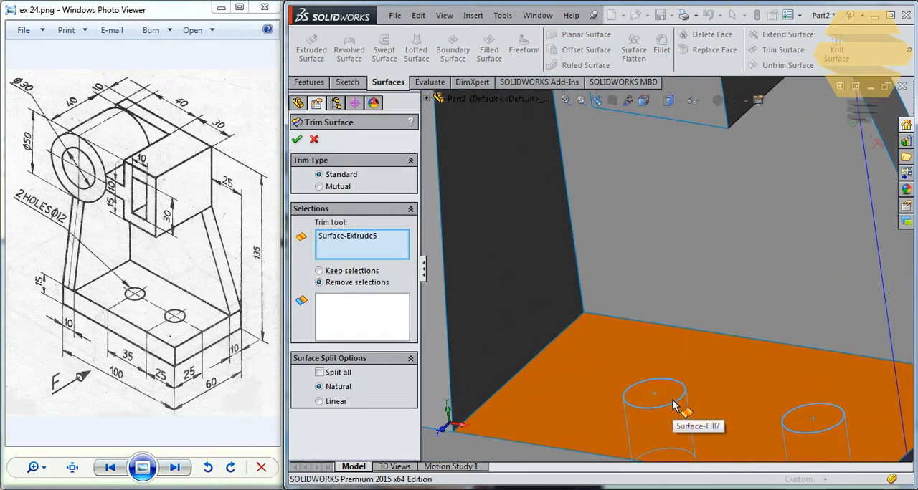
scroll(666, 397, up, 6)
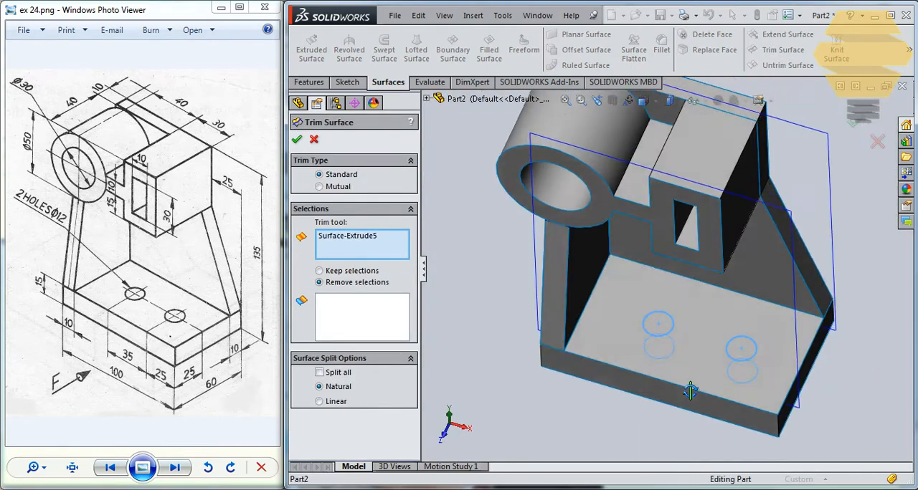
click(664, 332)
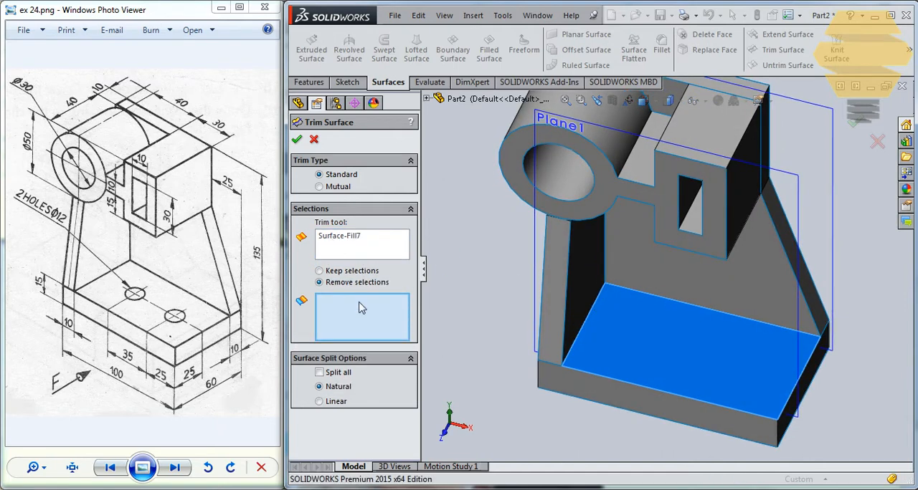
click(356, 240)
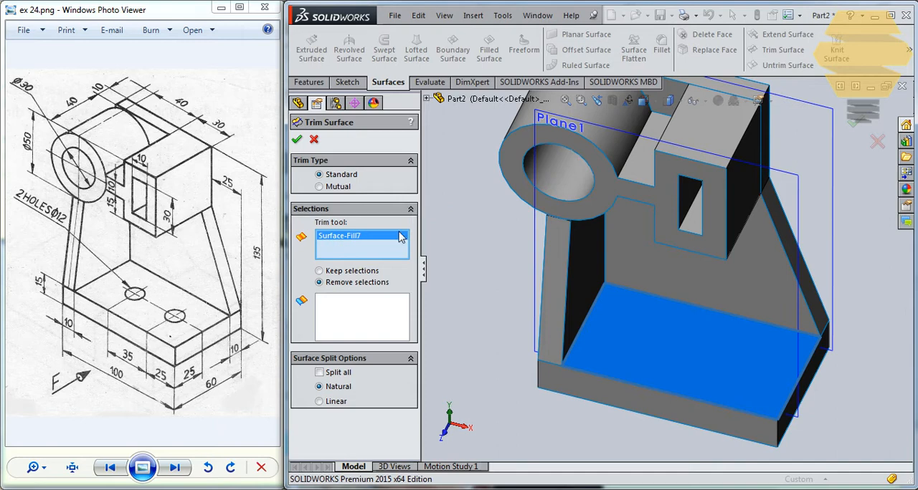
key(Escape)
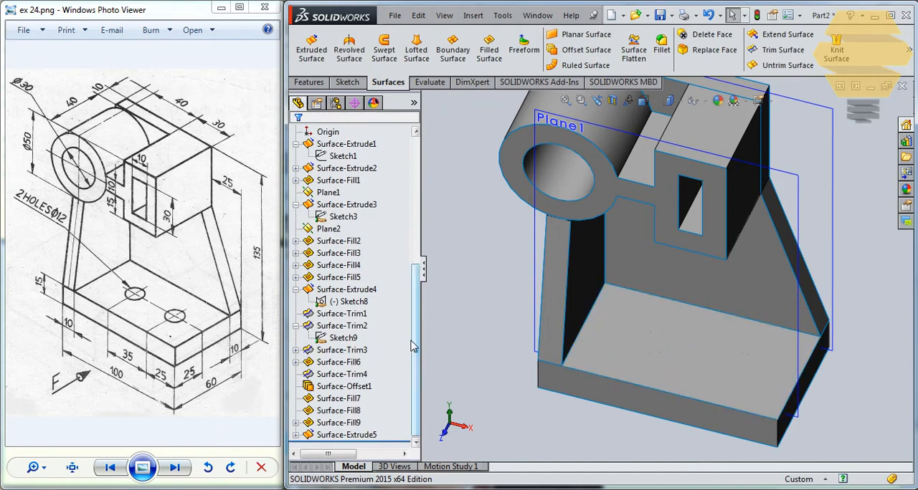
- Try to trim the base's bottom face at the holes, using the extruded hole cylinders as the trim tool
click(346, 434)
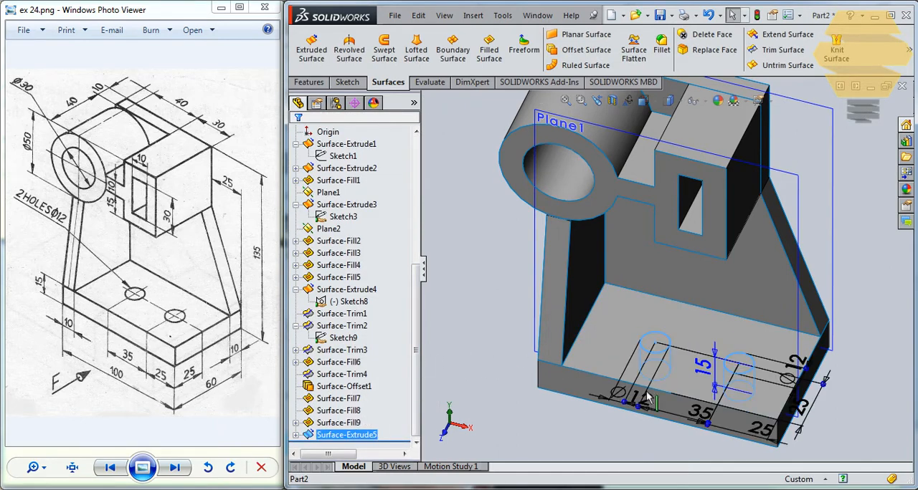
click(778, 49)
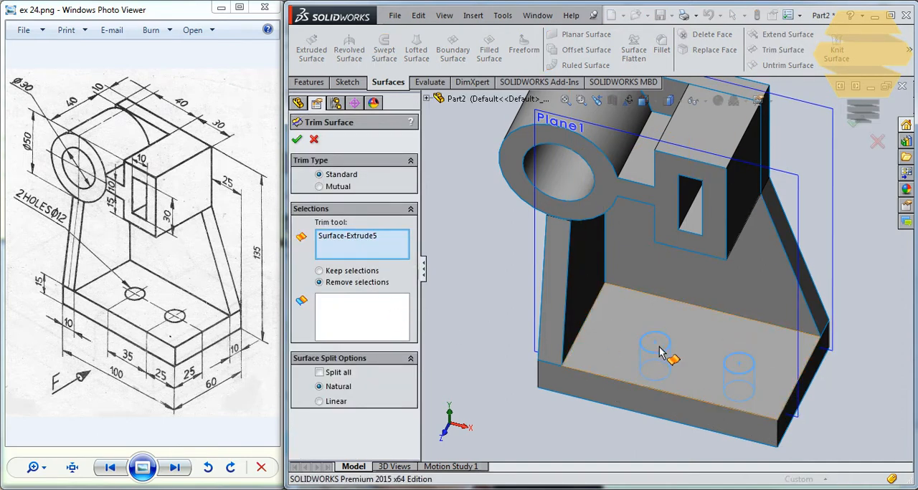
scroll(664, 350, down, 5)
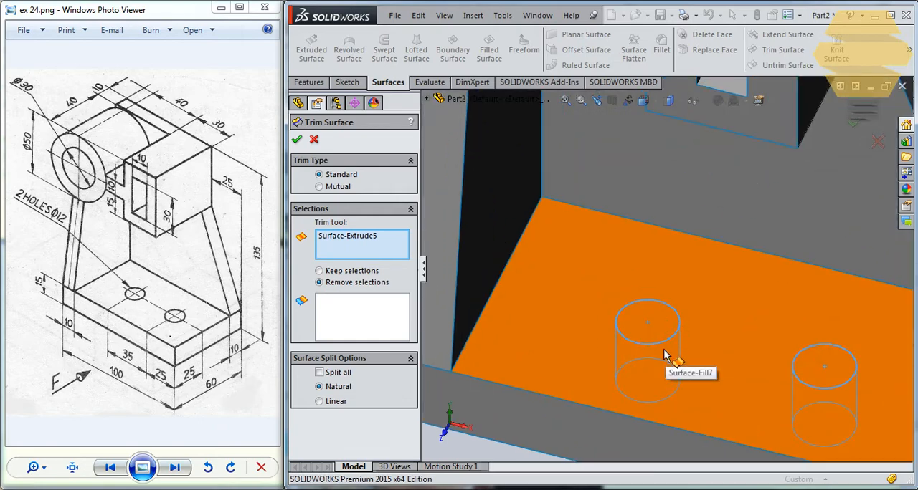
scroll(663, 349, up, 4)
middle_drag(663, 342, 681, 251)
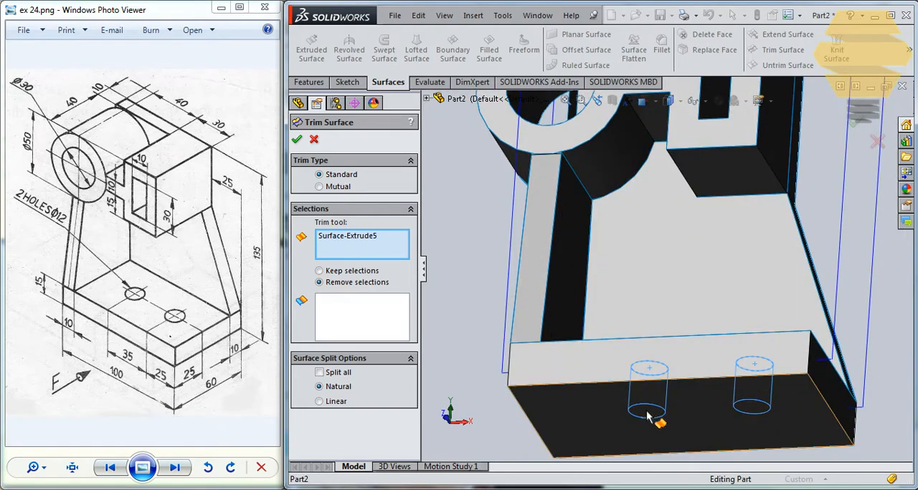
mouse_move(667, 375)
middle_down()
mouse_move(678, 356)
mouse_move(668, 369)
middle_up()
scroll(667, 369, up, 2)
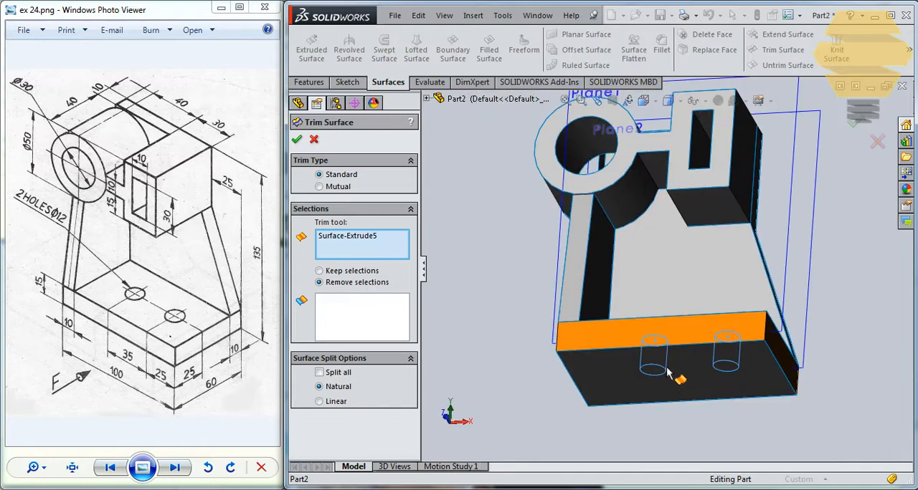
middle_drag(594, 360, 592, 335)
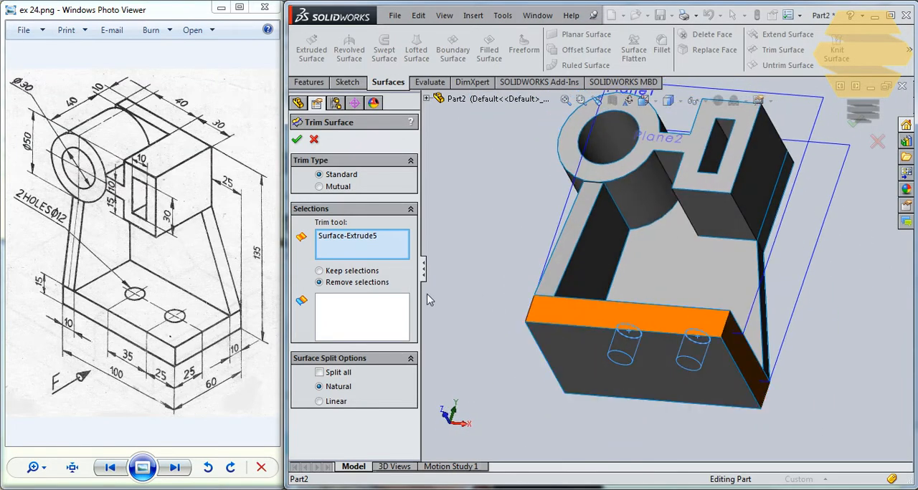
scroll(624, 369, down, 5)
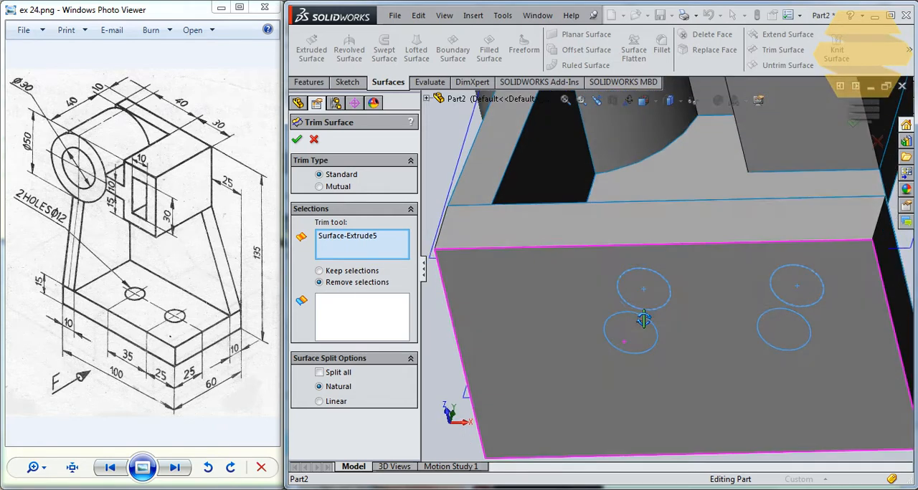
middle_drag(643, 321, 637, 363)
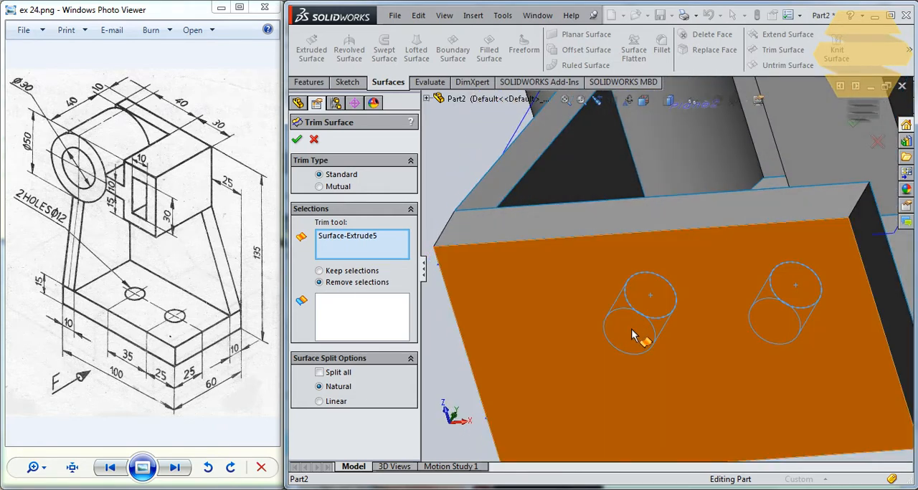
middle_drag(632, 329, 615, 334)
scroll(635, 304, up, 4)
middle_drag(638, 304, 635, 325)
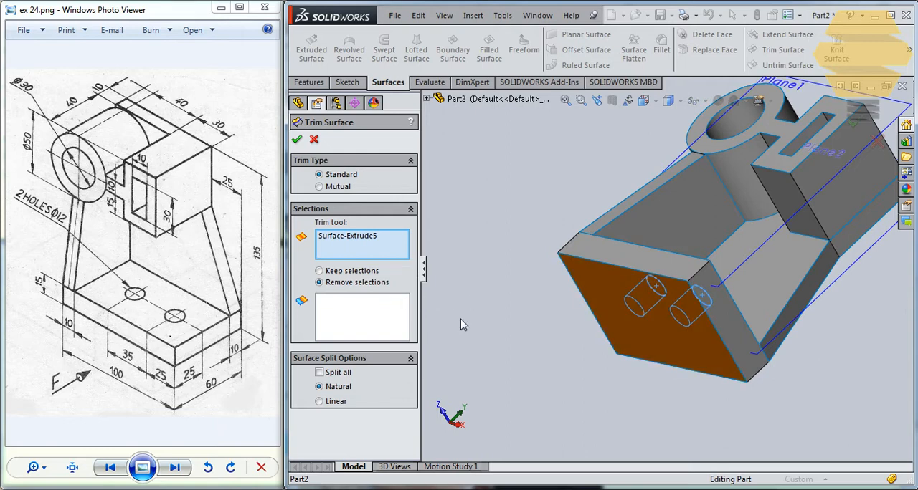
middle_drag(639, 310, 686, 305)
click(687, 304)
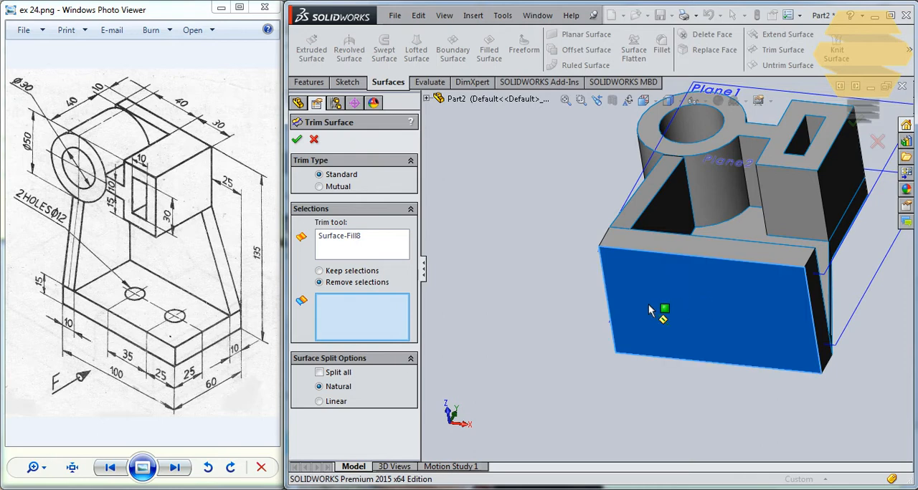
- Replace the trim tool with Surface-Extrude5 and try to find the hole areas on the base's top face for removal
click(352, 243)
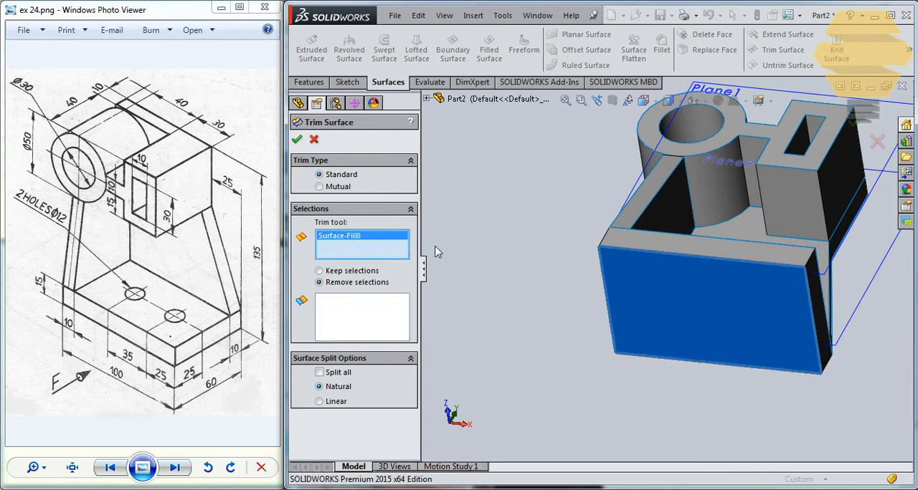
click(427, 100)
scroll(459, 430, down, 1)
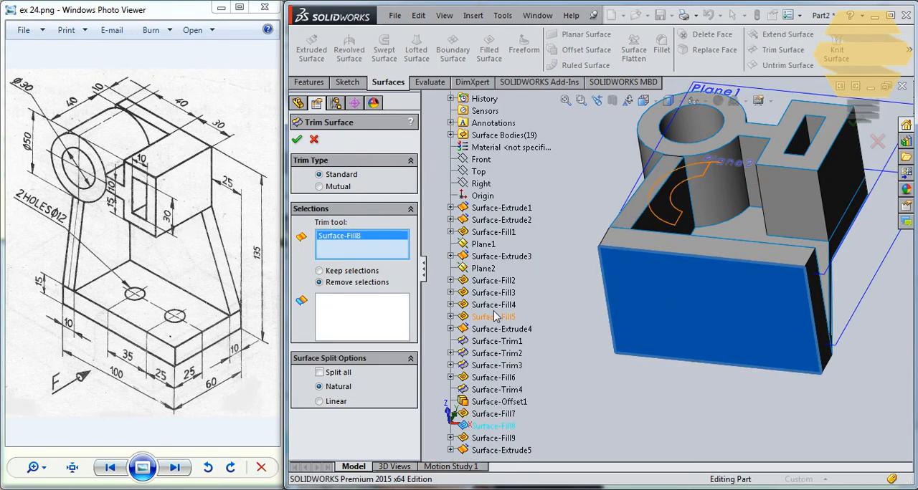
click(517, 451)
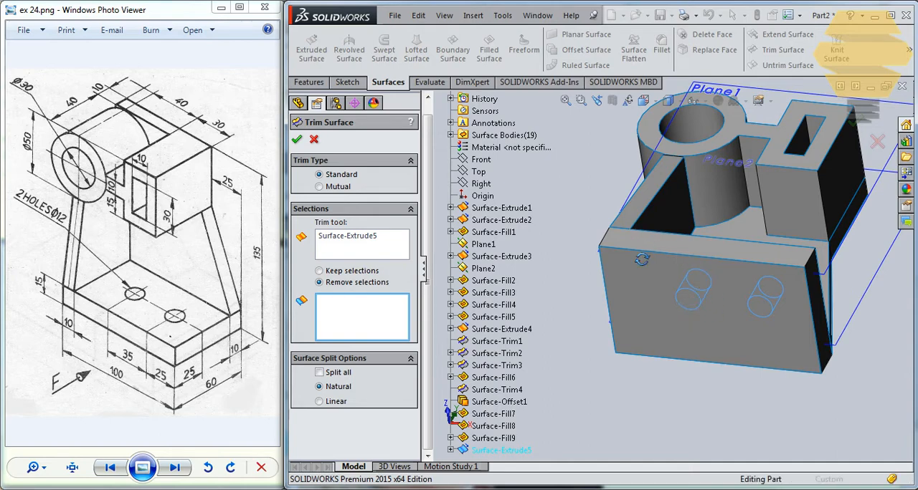
middle_drag(641, 259, 671, 368)
scroll(803, 380, down, 3)
middle_drag(780, 360, 751, 306)
scroll(767, 337, down, 3)
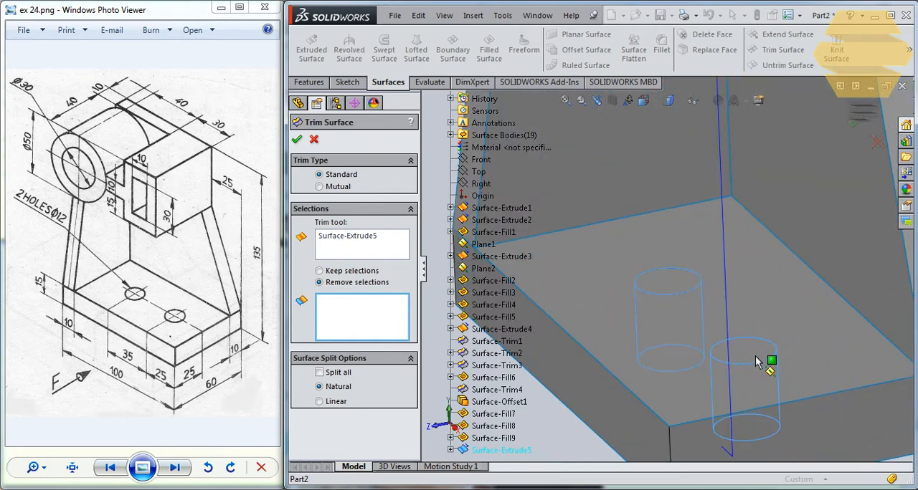
scroll(688, 338, up, 3)
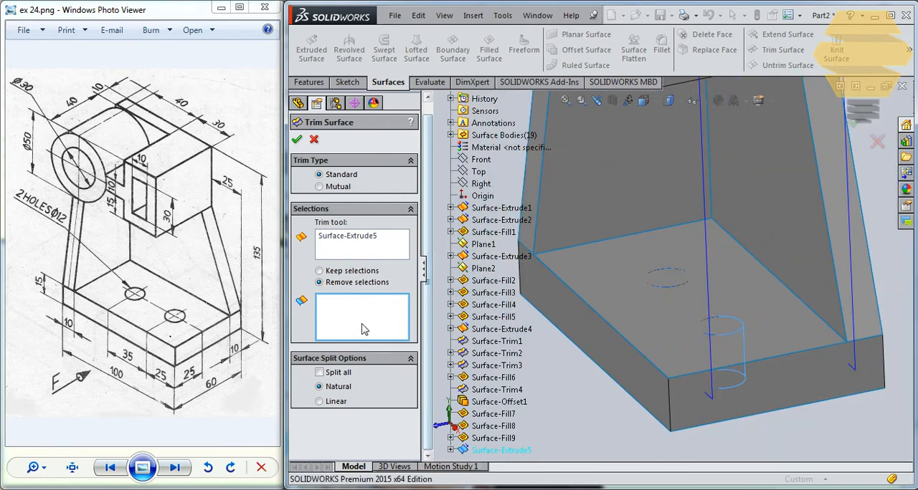
key(Escape)
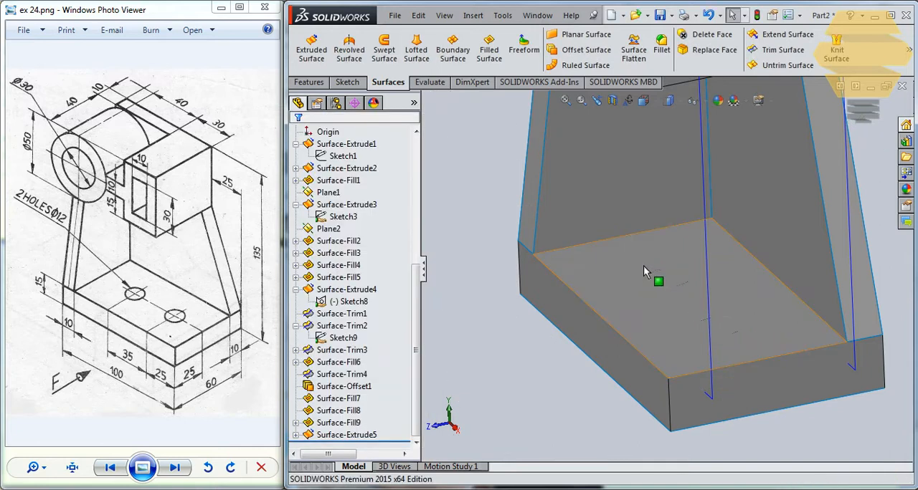
middle_drag(644, 266, 656, 280)
scroll(656, 280, up, 2)
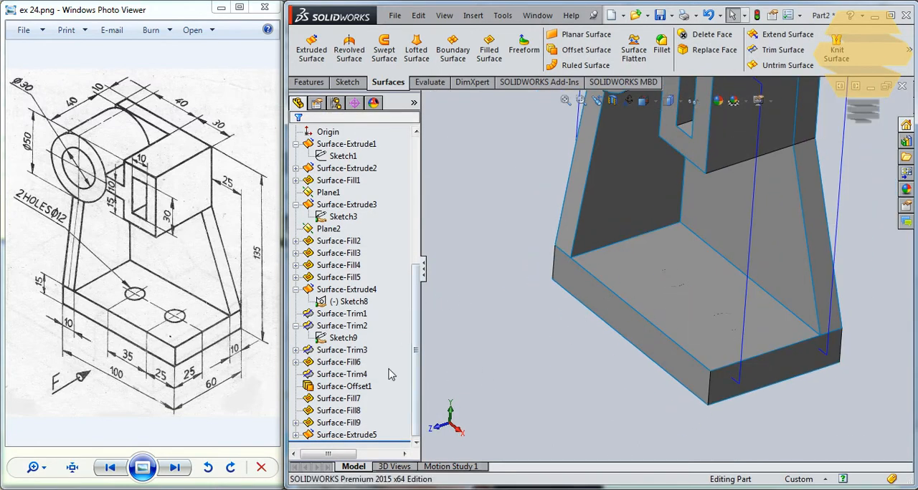
- Trim the base's top face with Sketch10 as the trim tool, removing the areas inside both hole circles
click(295, 435)
click(339, 434)
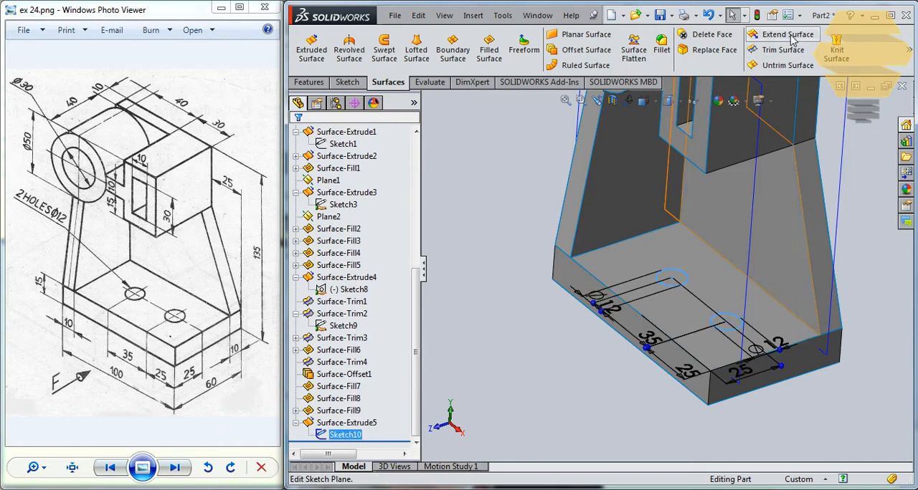
click(771, 52)
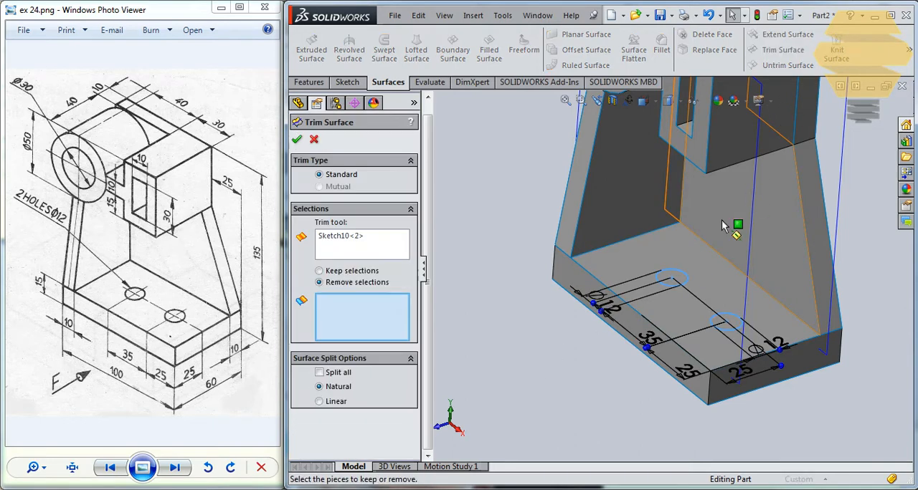
click(671, 278)
scroll(728, 322, down, 1)
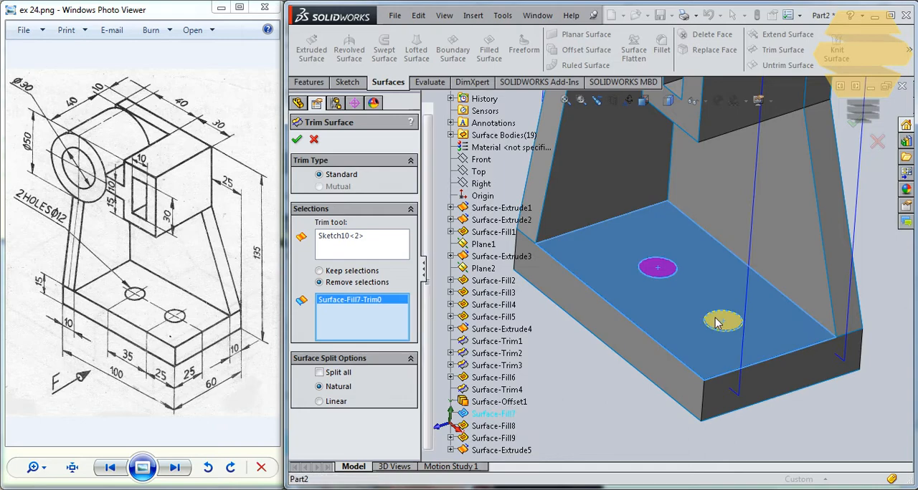
click(721, 319)
click(852, 124)
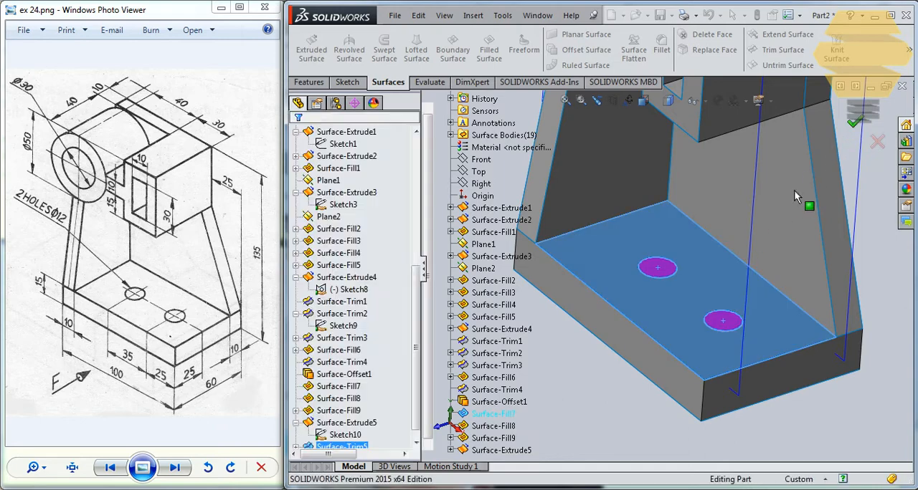
middle_drag(636, 290, 650, 340)
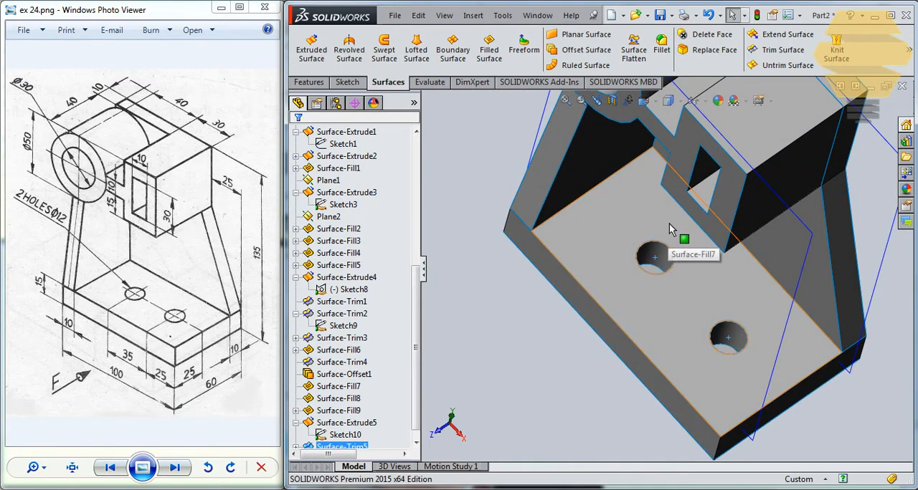
middle_drag(667, 228, 676, 259)
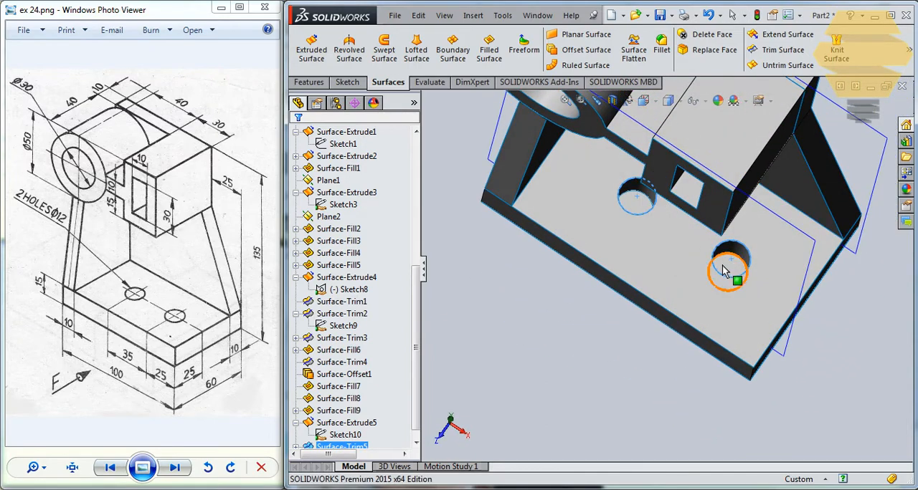
middle_drag(726, 271, 574, 216)
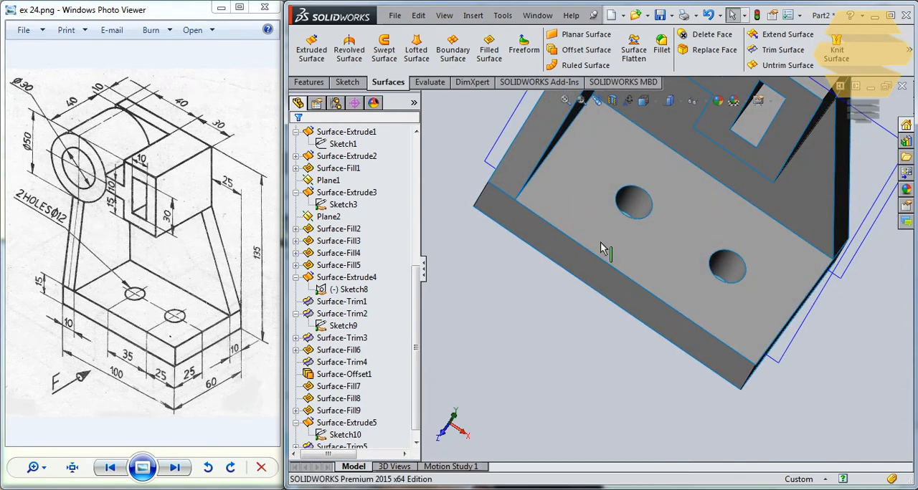
click(635, 203)
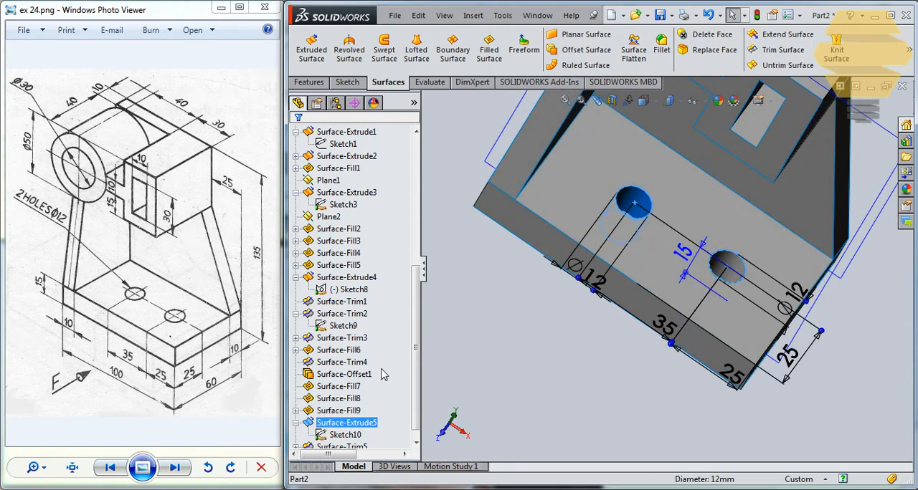
ctrl+click(728, 271)
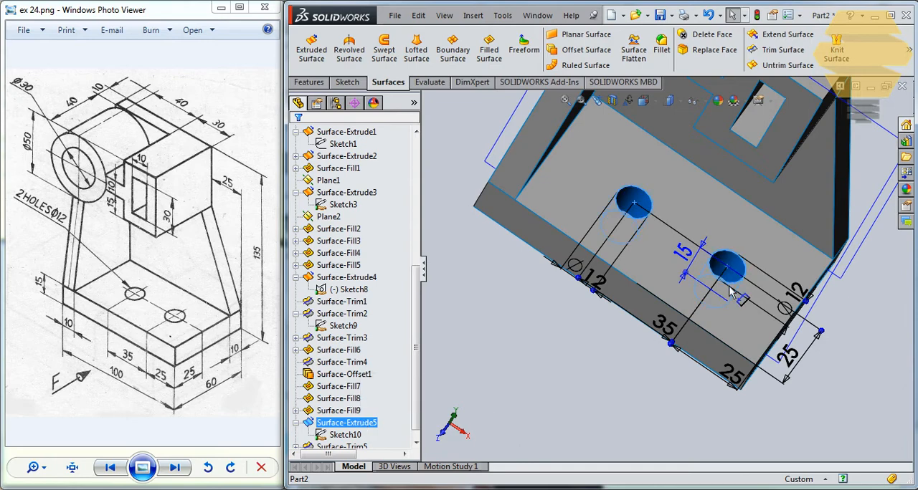
click(780, 51)
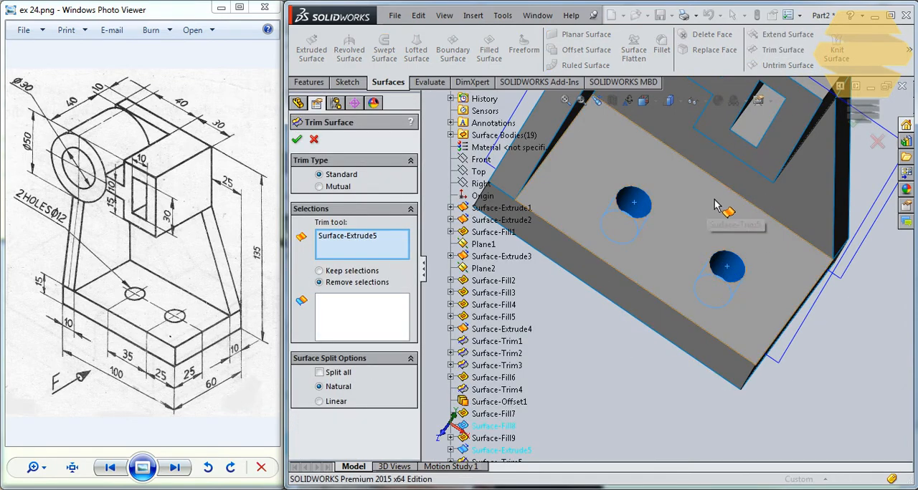
middle_drag(715, 206, 721, 278)
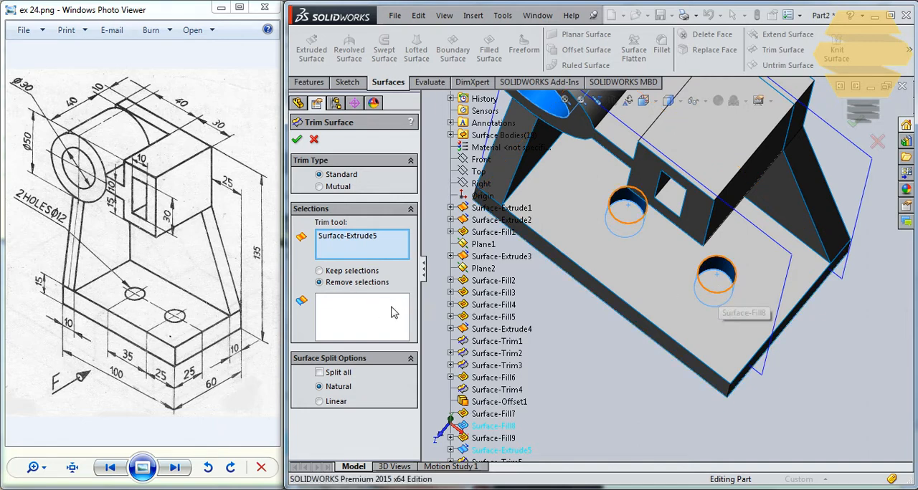
middle_drag(701, 265, 707, 191)
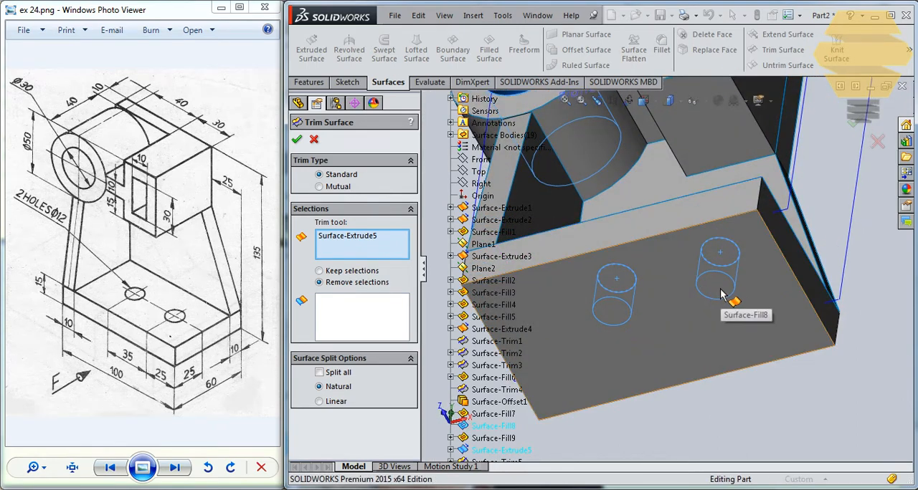
middle_drag(642, 215, 621, 338)
key(Escape)
scroll(626, 355, up, 3)
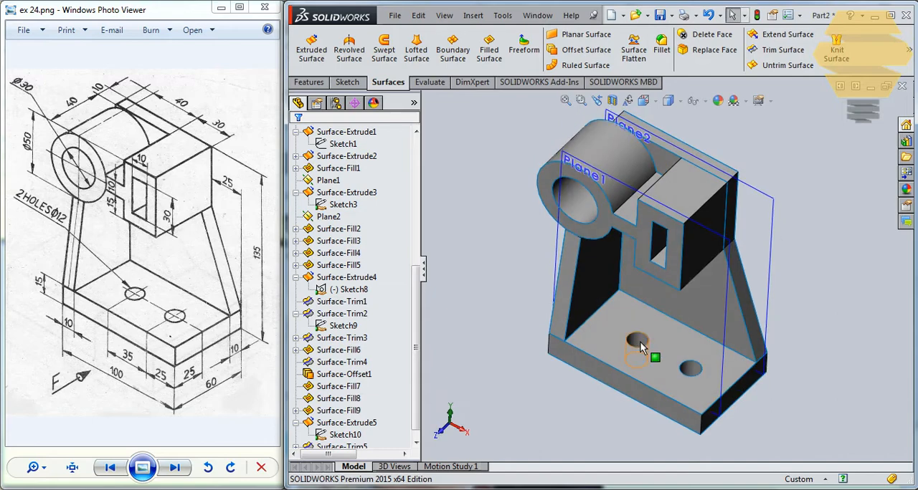
- Trim the base's bottom face with Surface-Extrude5 as the trim tool, removing the area beneath the inner hole
click(640, 344)
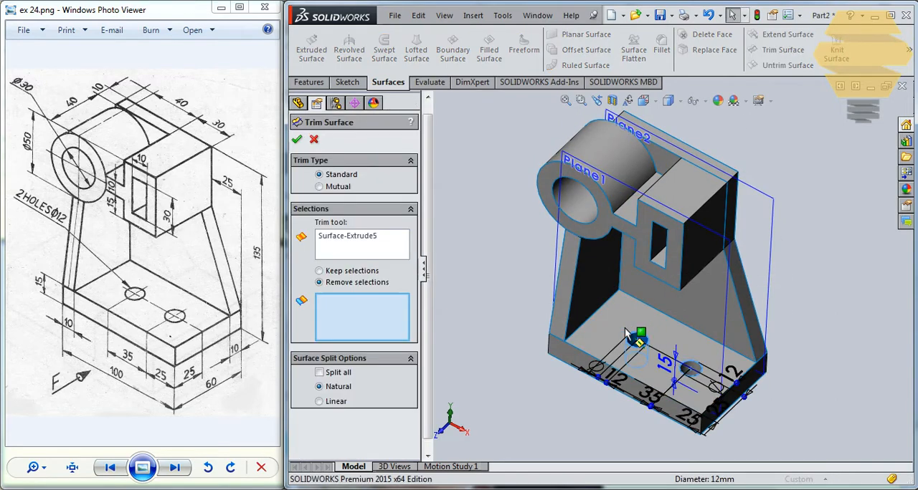
scroll(630, 329, down, 6)
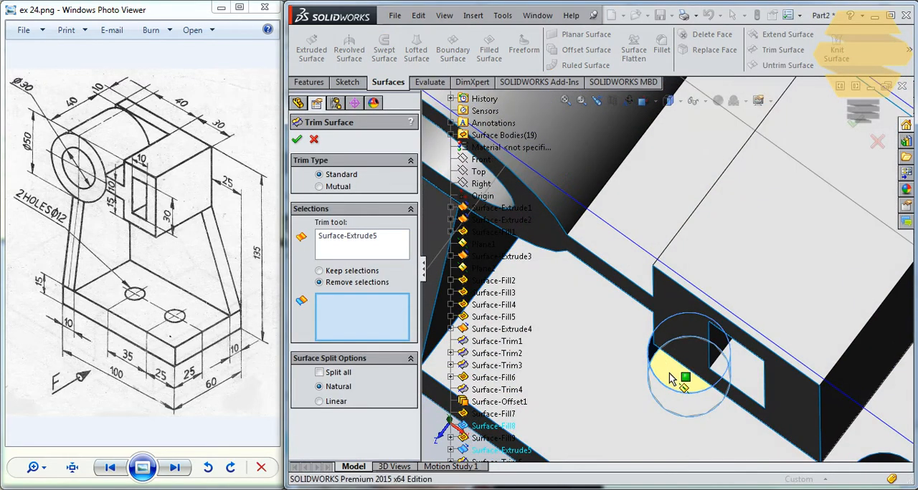
click(668, 356)
middle_drag(668, 356, 689, 303)
scroll(696, 329, up, 6)
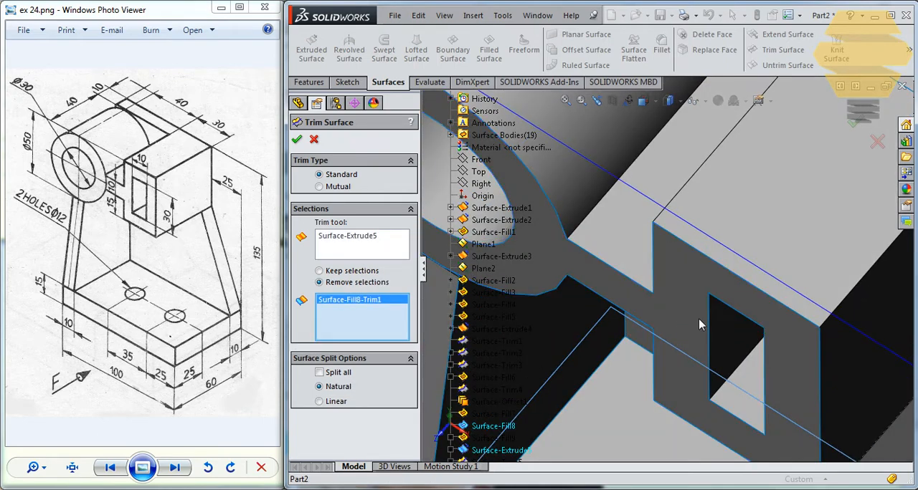
click(853, 123)
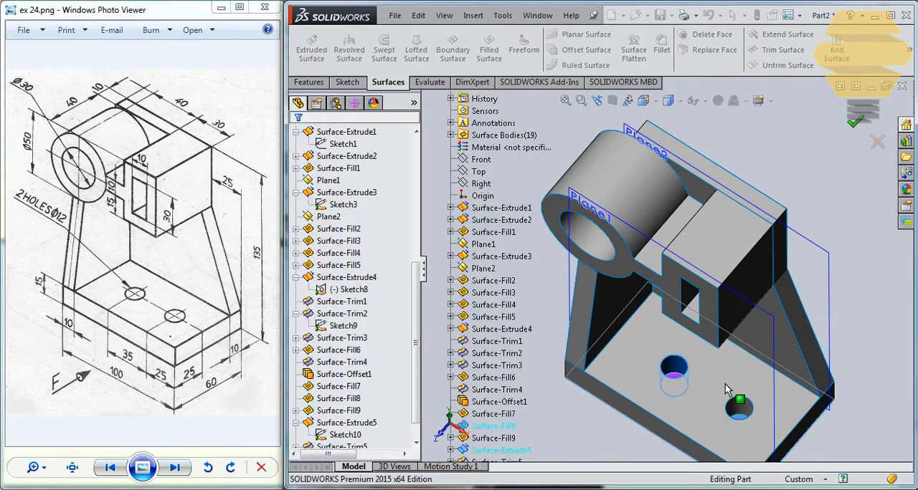
- Trim the bottom face again with Surface-Extrude5, removing the area beneath the outer hole near the base's end
scroll(725, 384, down, 5)
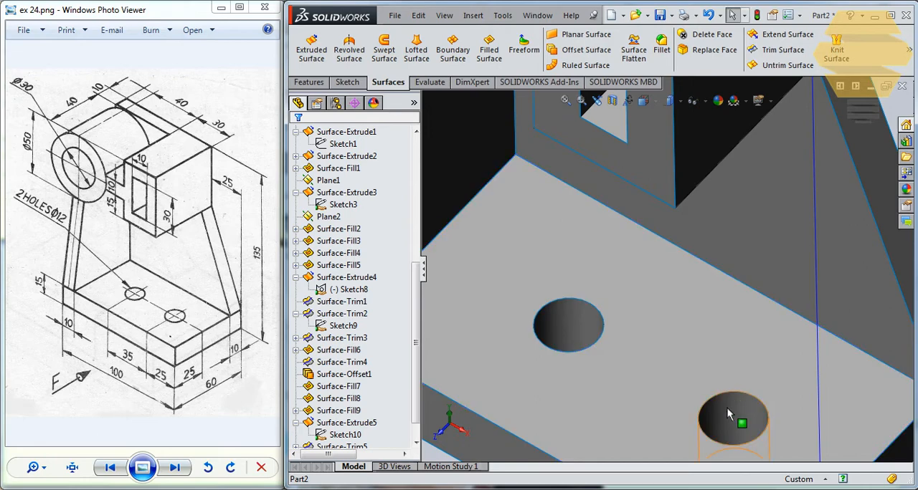
click(728, 414)
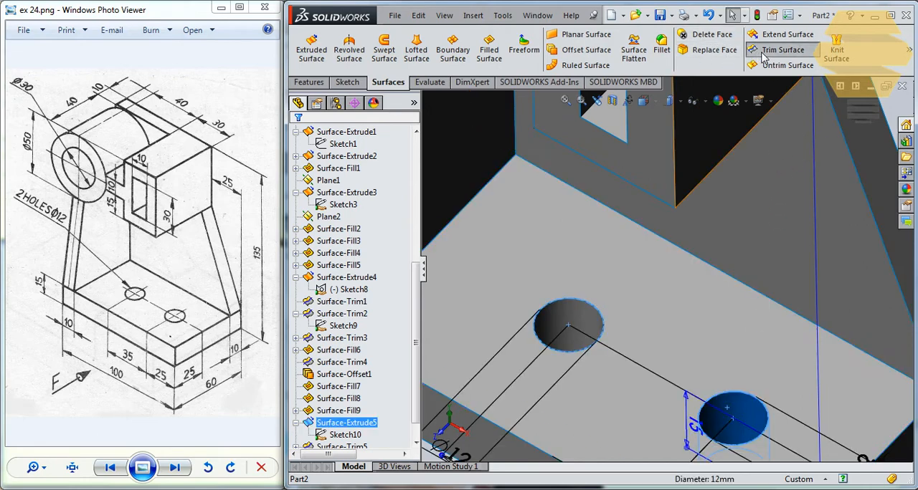
click(764, 57)
scroll(748, 371, up, 5)
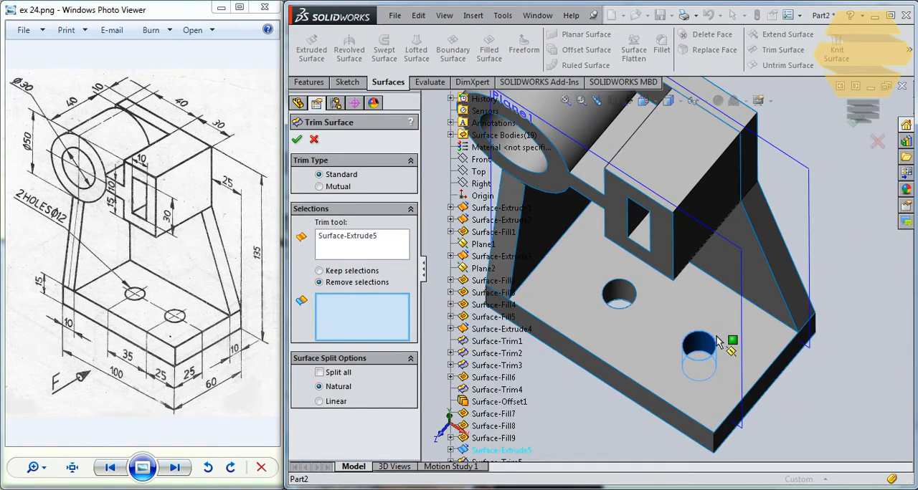
scroll(719, 343, down, 3)
click(683, 350)
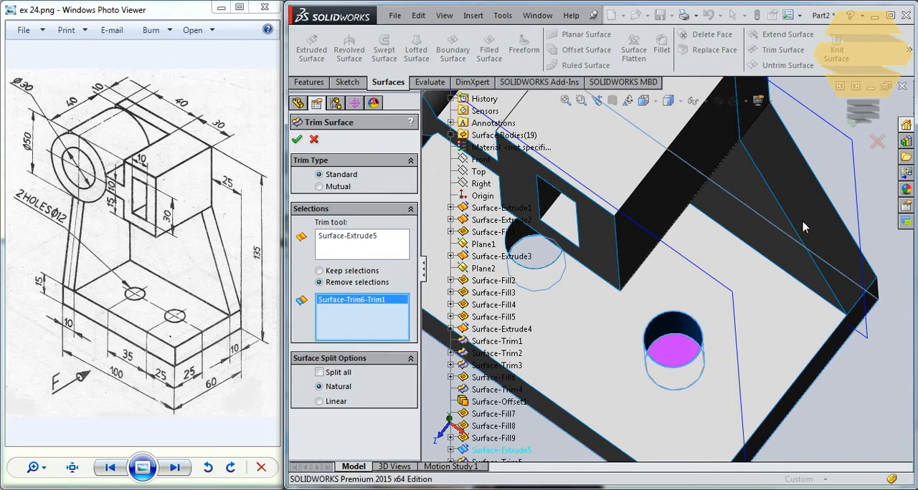
click(855, 123)
- Open a new sketch on Plane2 for the openings behind the ring bore and the rectangular slot
scroll(642, 187, down, 5)
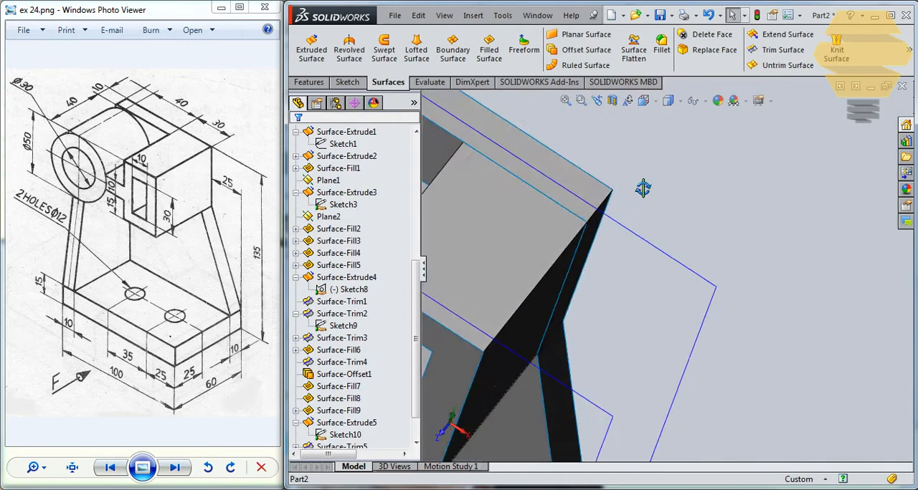
scroll(597, 279, up, 10)
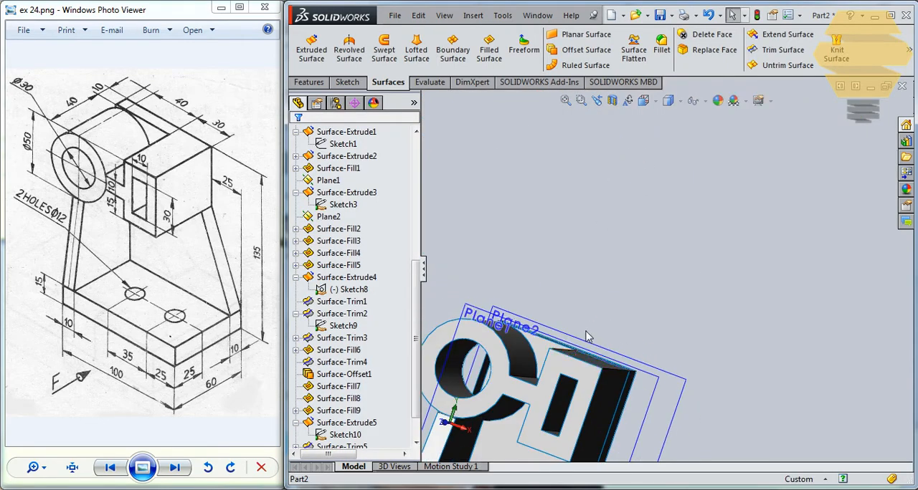
middle_drag(576, 362, 743, 269)
scroll(589, 351, up, 3)
scroll(619, 306, down, 5)
click(668, 251)
click(731, 285)
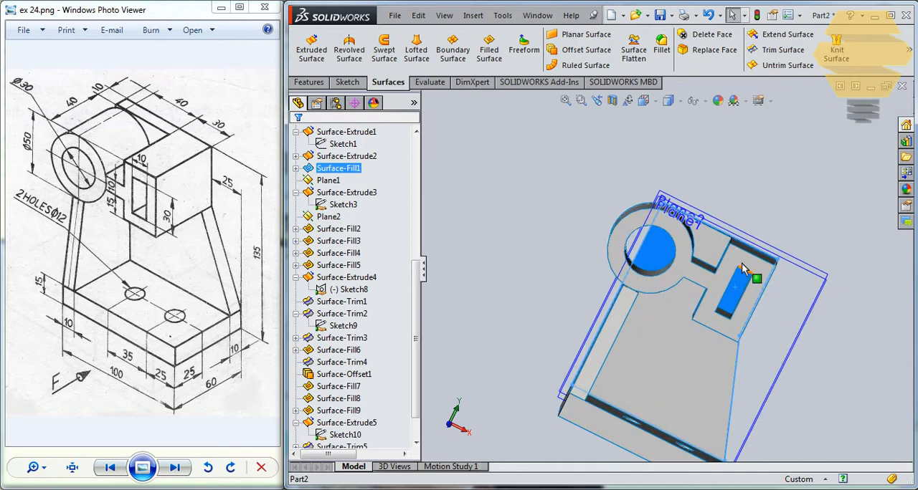
middle_drag(708, 194, 678, 211)
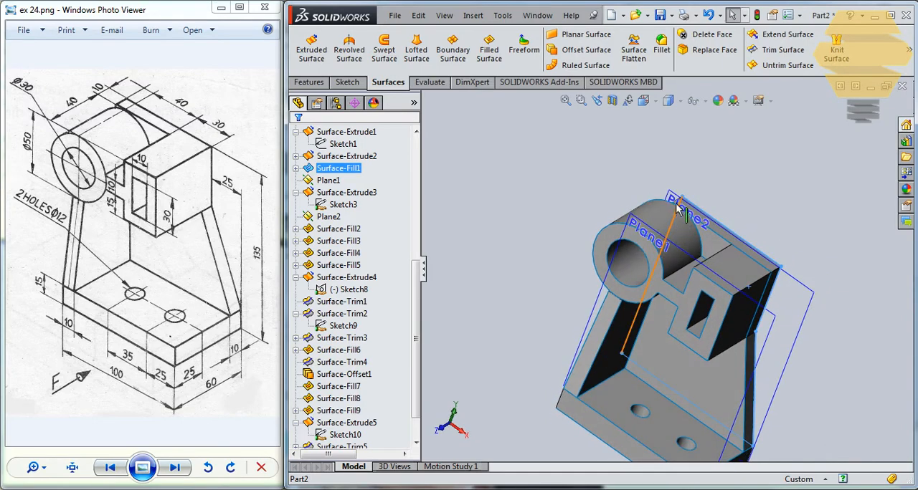
click(674, 196)
click(724, 150)
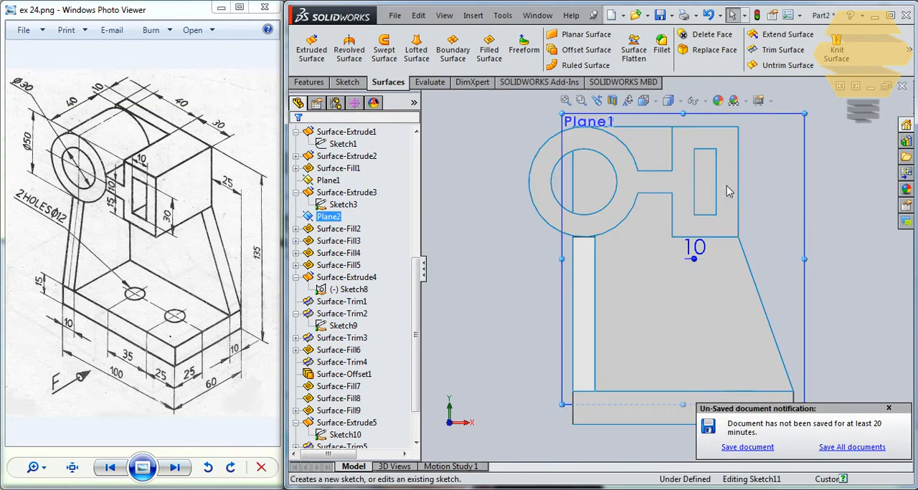
scroll(710, 171, down, 2)
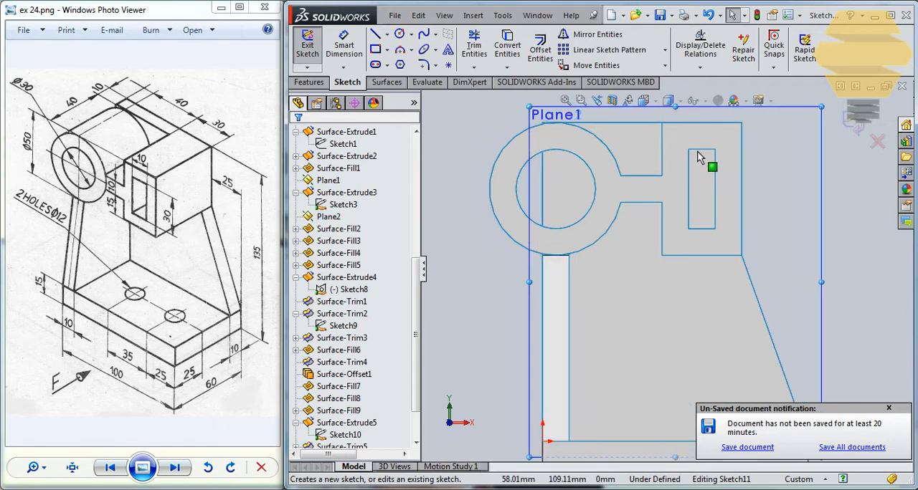
ctrl+click(689, 161)
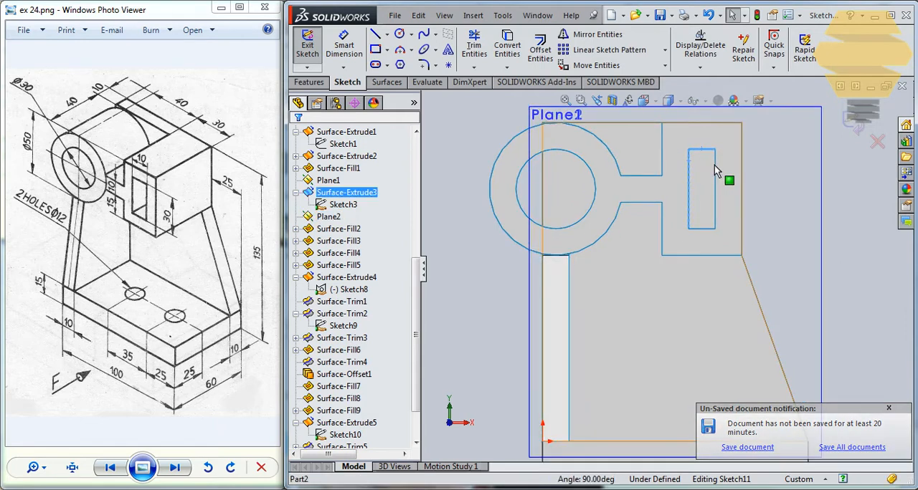
ctrl+click(714, 165)
click(742, 174)
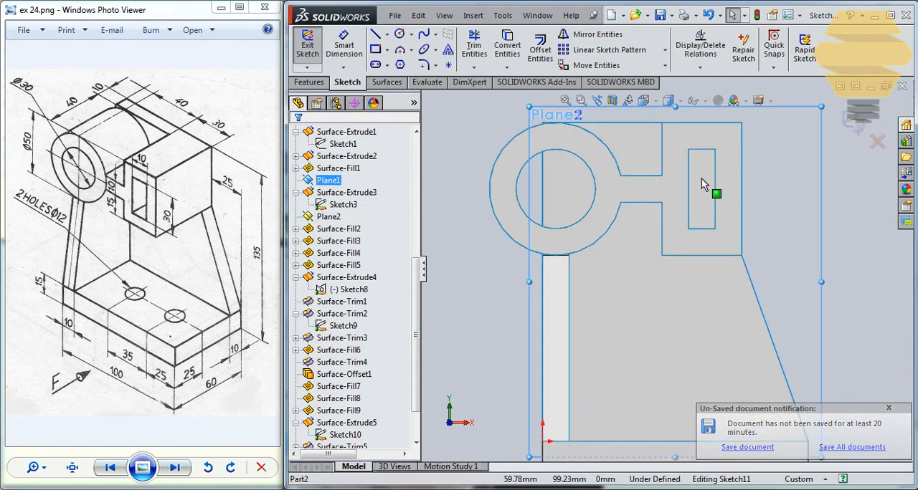
click(701, 179)
click(760, 124)
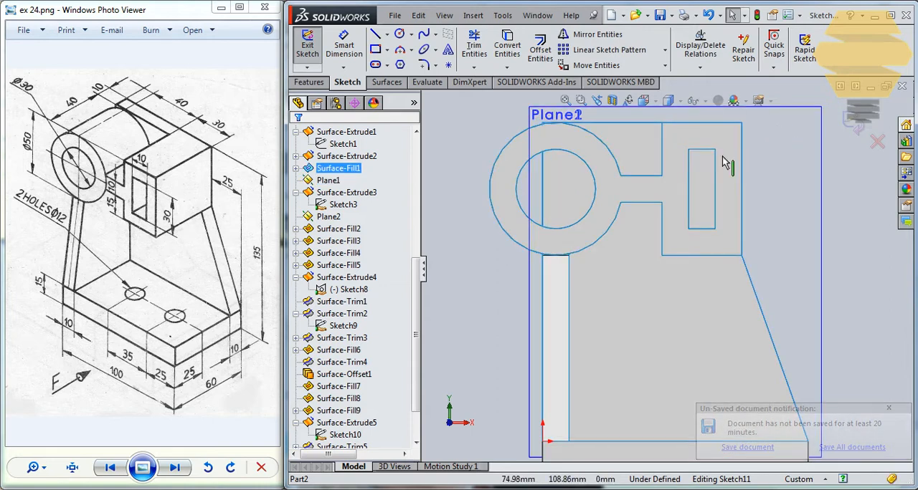
- Convert the four edges of the rectangular slot into sketch lines with Convert Entities
click(715, 156)
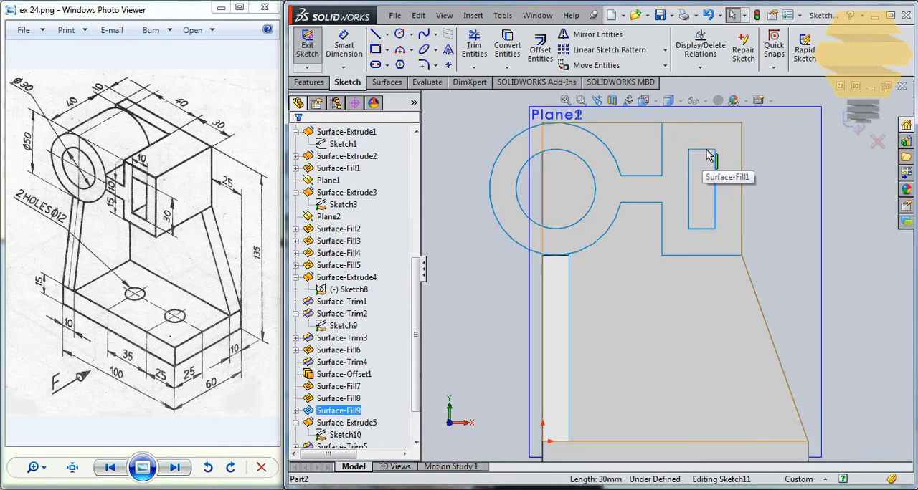
ctrl+click(702, 151)
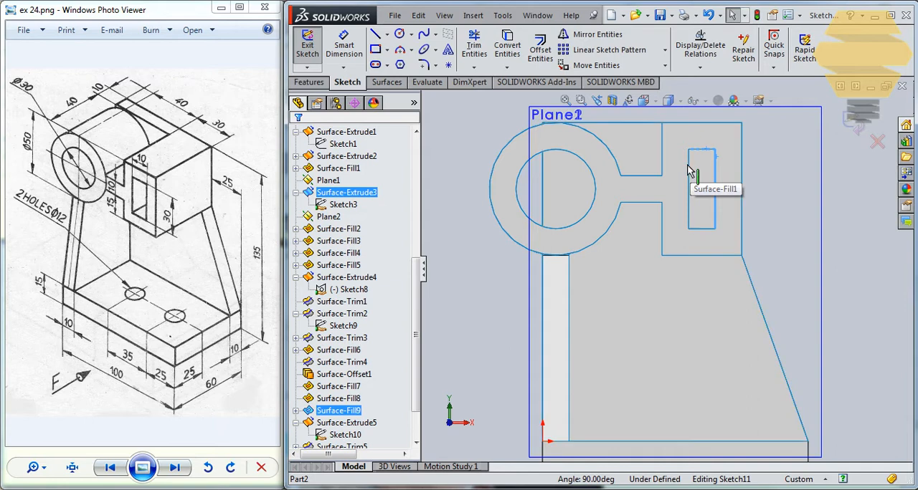
ctrl+click(689, 192)
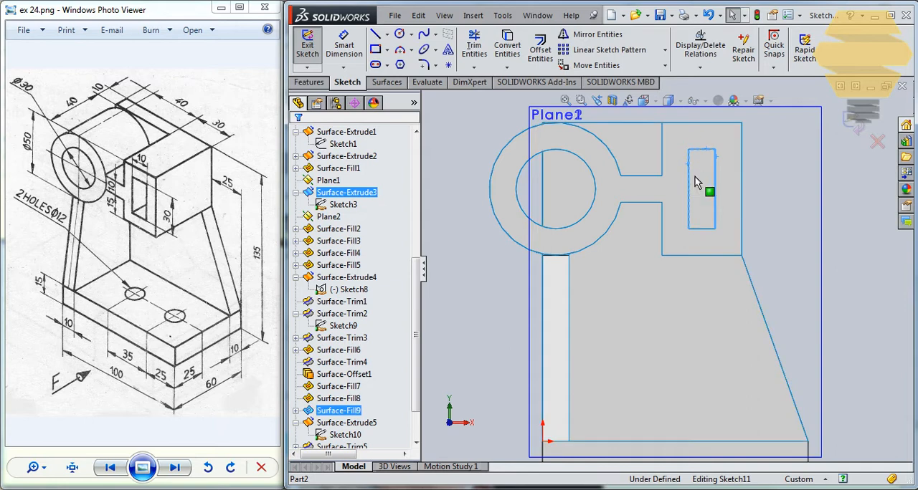
ctrl+click(707, 229)
click(507, 47)
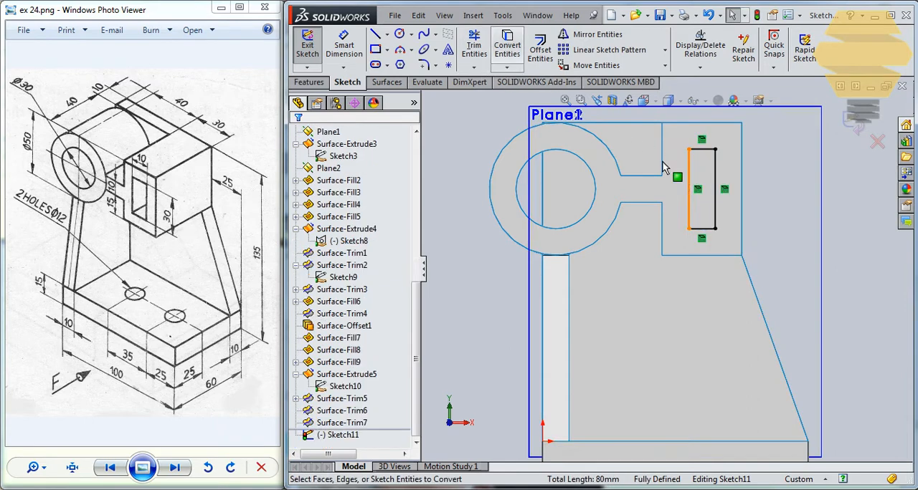
click(822, 207)
scroll(549, 173, down, 2)
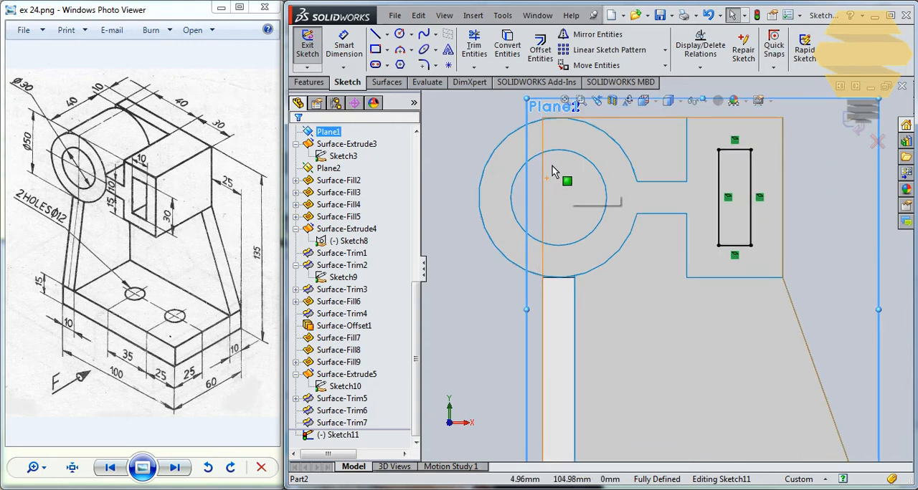
- Convert the wall's vertical edge and the ring bore circle into the sketch and trim them to the bore segment overlapping the wall
click(543, 172)
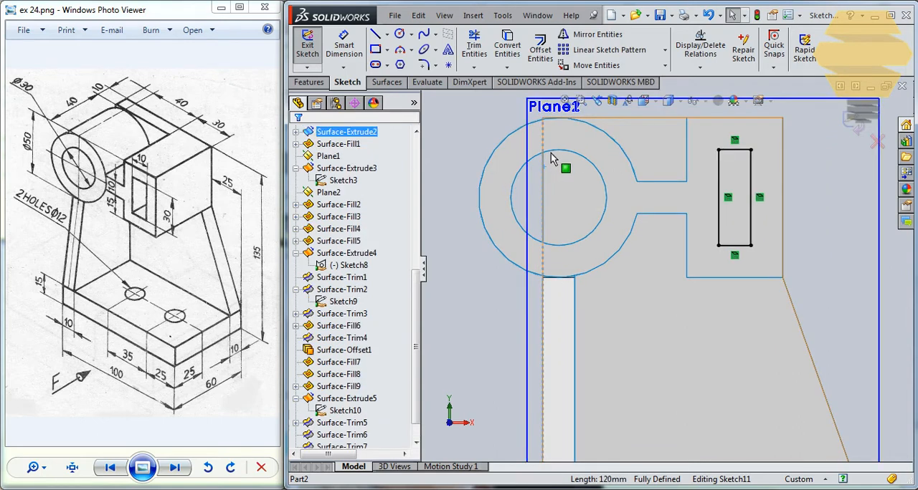
ctrl+click(555, 151)
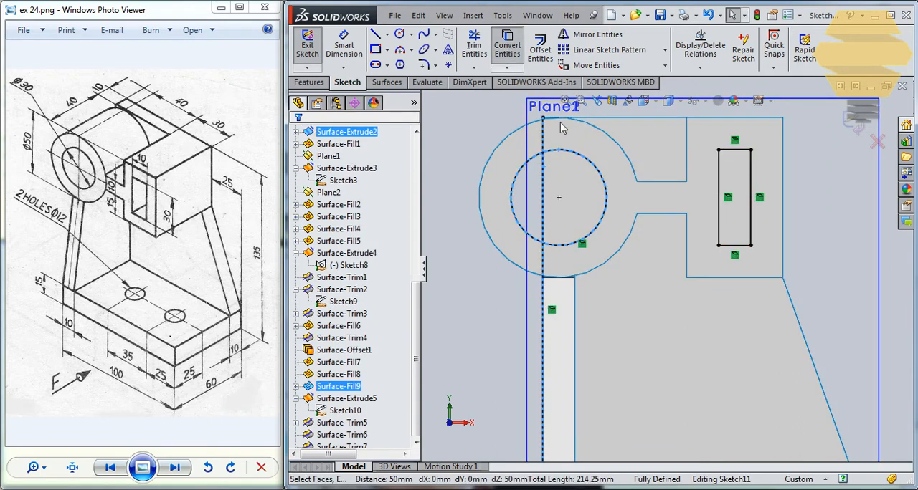
click(477, 52)
scroll(611, 226, up, 2)
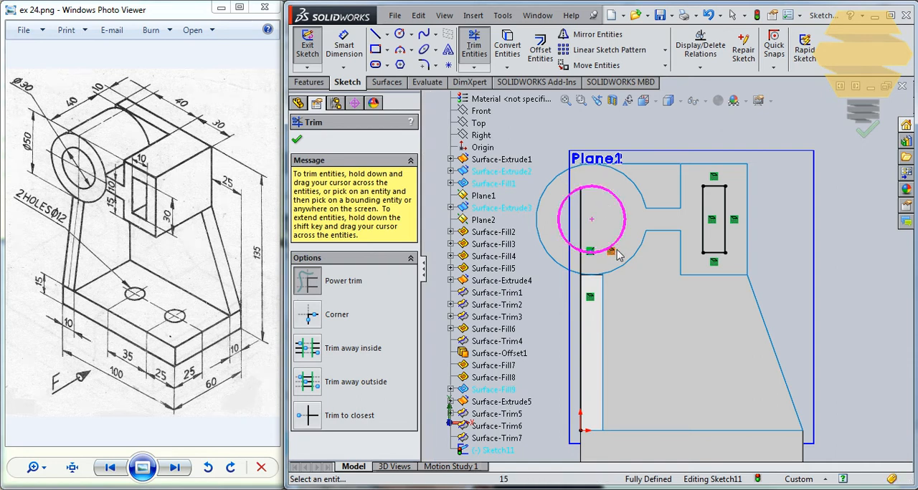
key(ctrl+z)
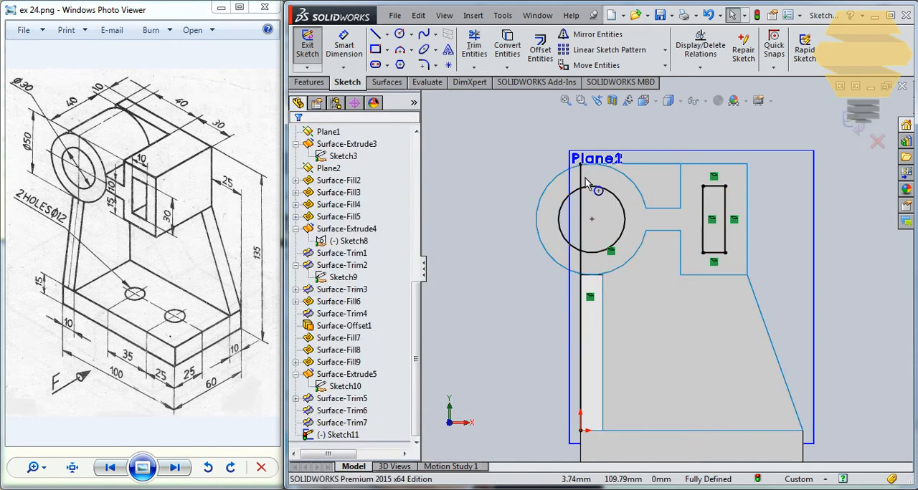
scroll(573, 176, down, 1)
click(474, 49)
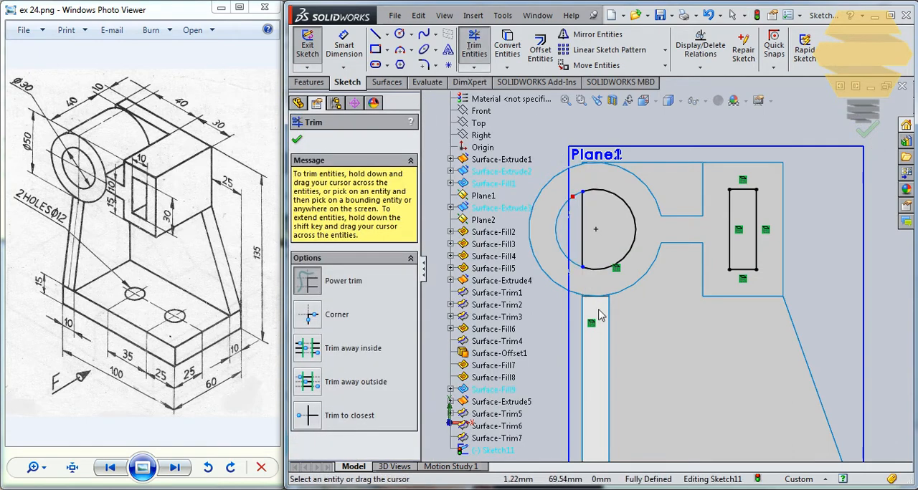
click(871, 133)
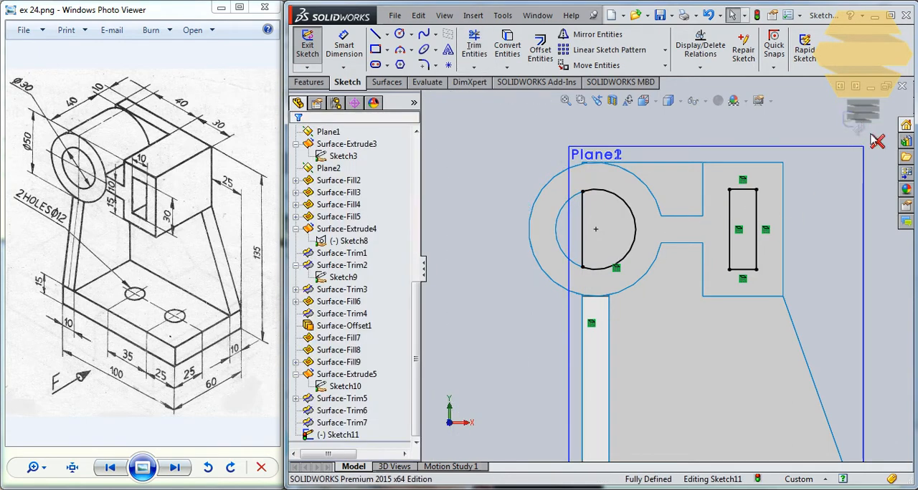
- Finish the sketch and try to create a filled surface from the whole of Sketch11
click(853, 123)
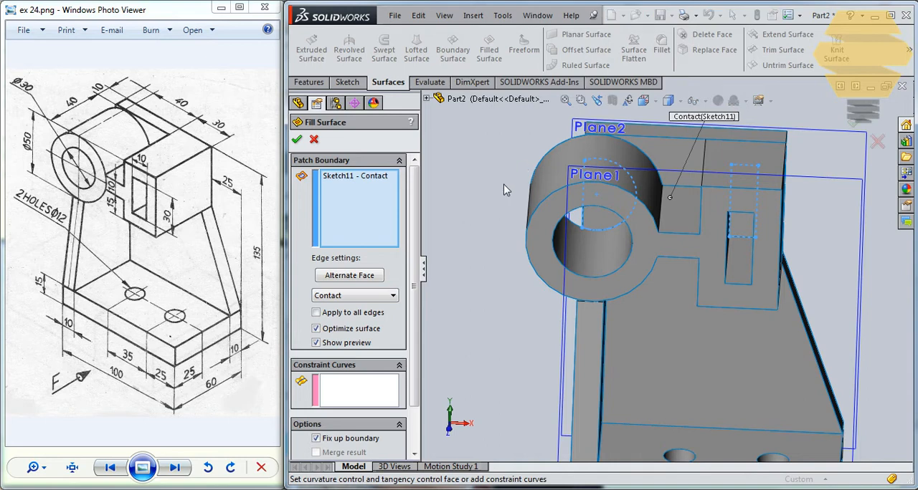
click(857, 124)
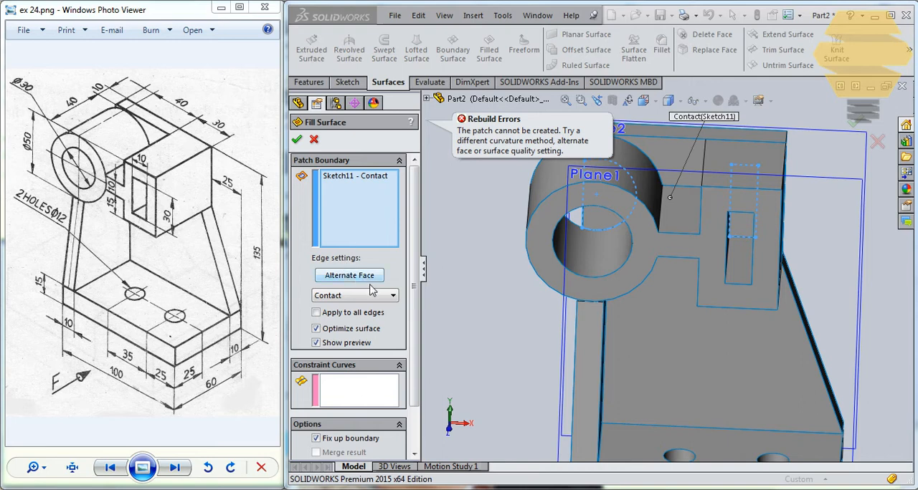
key(Escape)
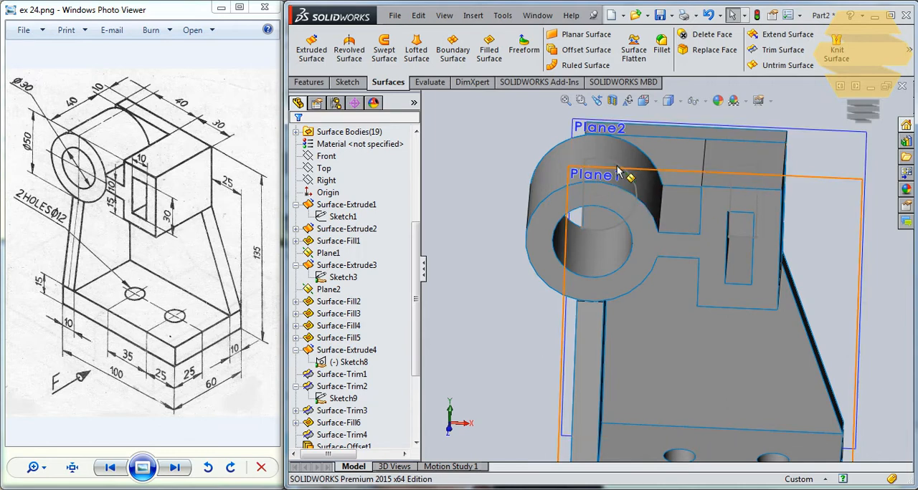
- Edit Sketch11 to delete the bore arc and its vertical line, keeping only the slot rectangle, and finish the sketch
scroll(422, 274, down, 4)
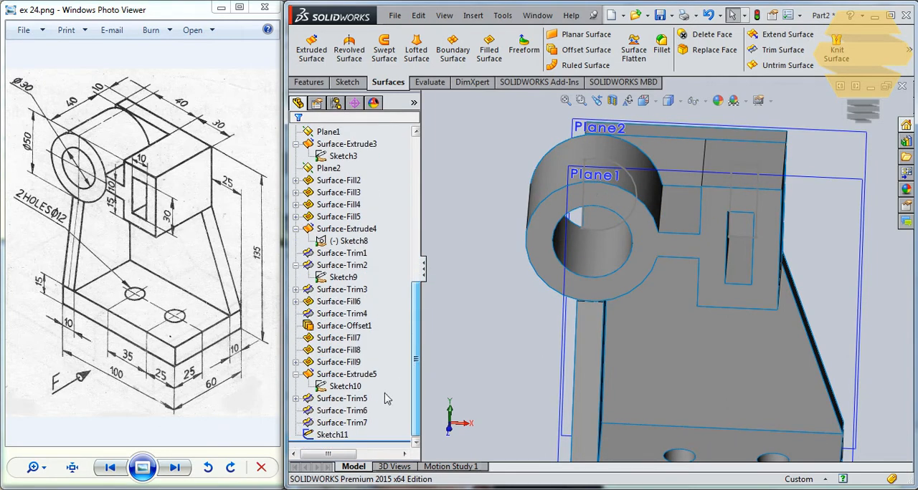
click(327, 435)
right_click(326, 435)
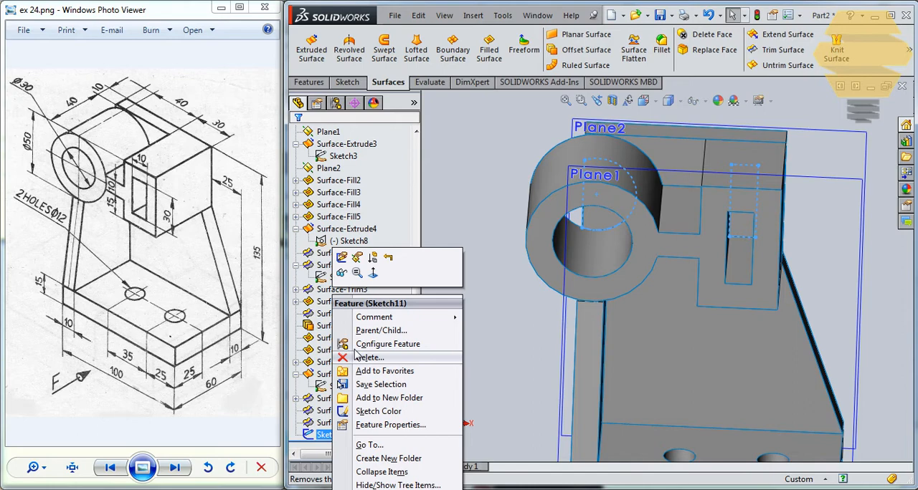
click(341, 257)
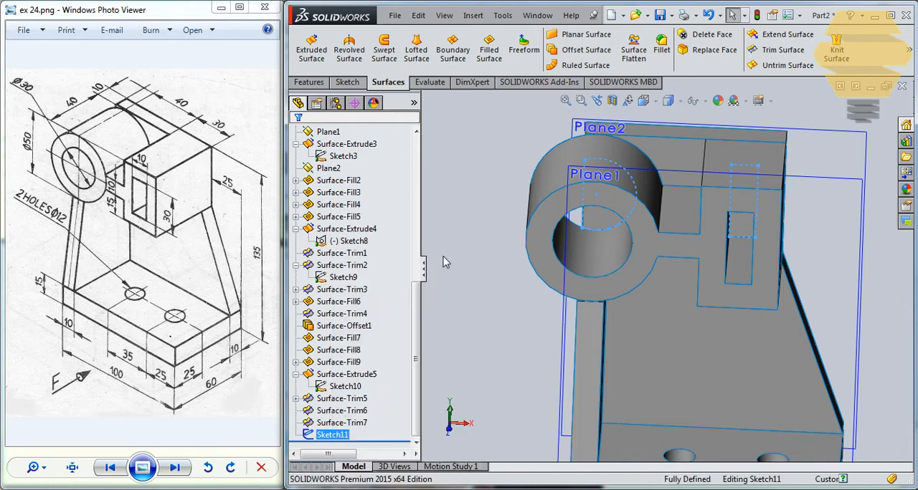
click(633, 175)
key(Escape)
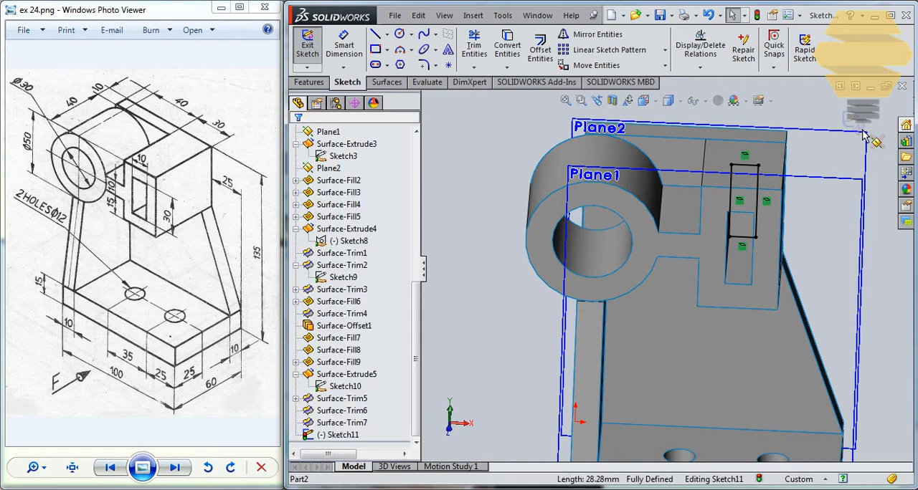
click(852, 119)
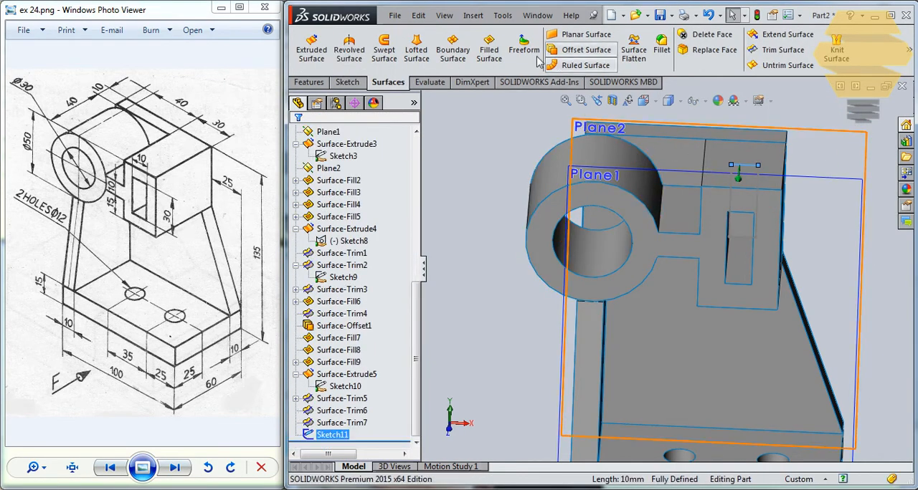
- Try to create a filled surface for the slot rectangle with one of its sketch lines selected
click(490, 51)
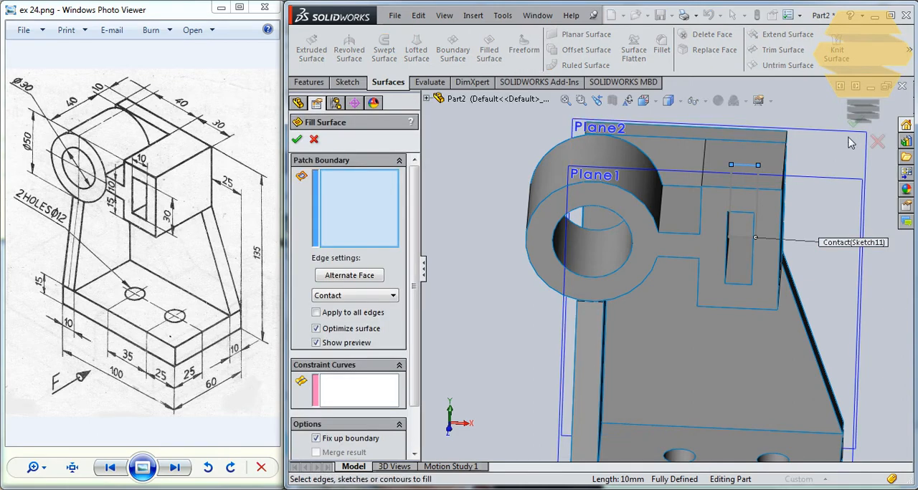
click(854, 128)
key(Escape)
- Examine the ring bore, the wall edge behind it and the slot rectangle in the front view
scroll(584, 287, down, 2)
scroll(615, 264, up, 2)
scroll(615, 264, up, 1)
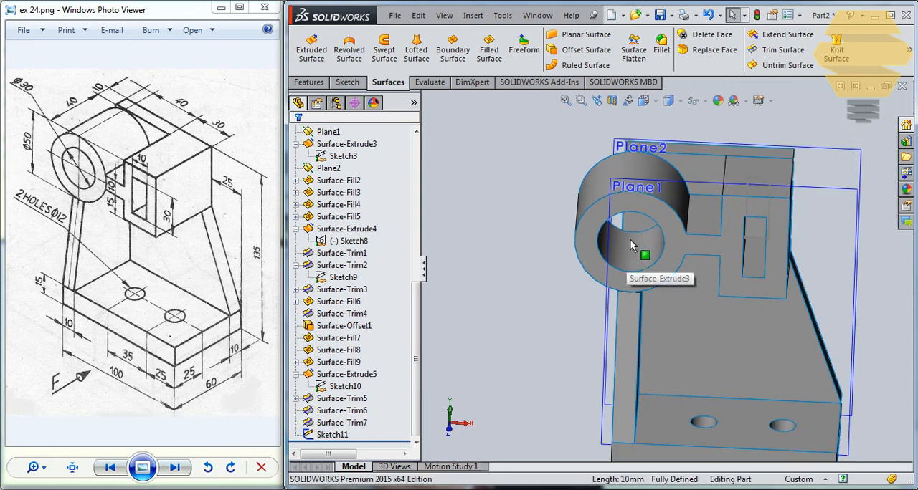
mouse_move(629, 238)
middle_down()
mouse_move(634, 214)
mouse_move(627, 224)
middle_up()
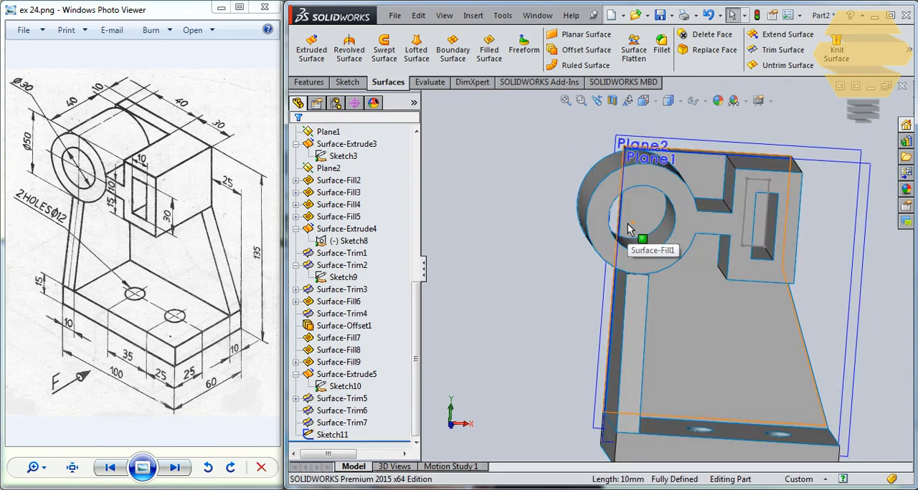
key(ctrl+1)
scroll(713, 184, down, 3)
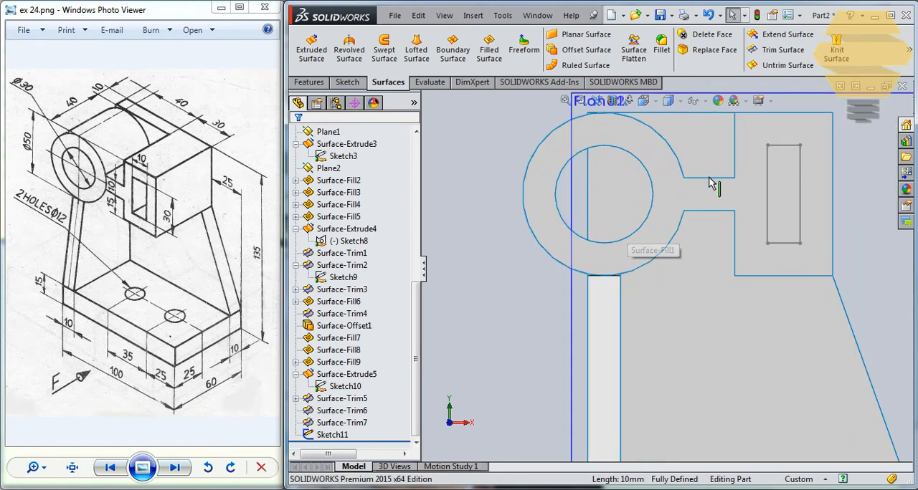
scroll(594, 157, down, 1)
scroll(676, 189, down, 4)
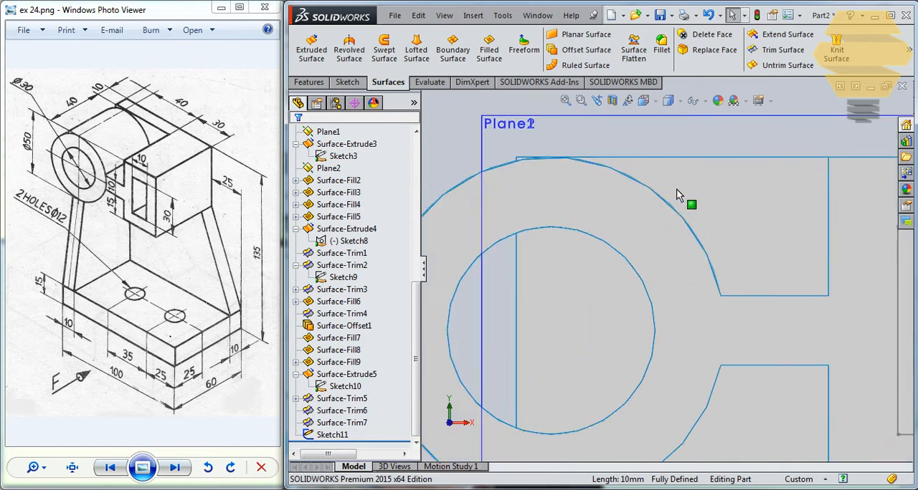
scroll(736, 197, up, 3)
scroll(789, 247, up, 3)
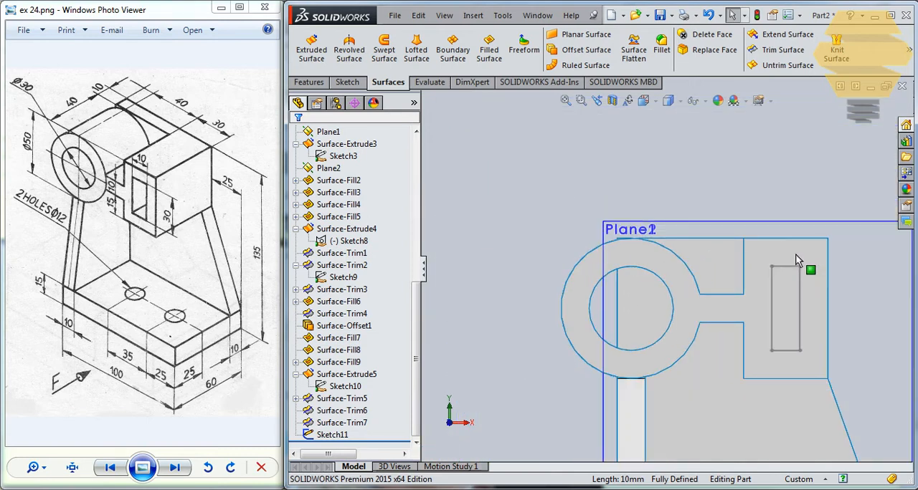
scroll(666, 384, up, 2)
scroll(625, 367, down, 6)
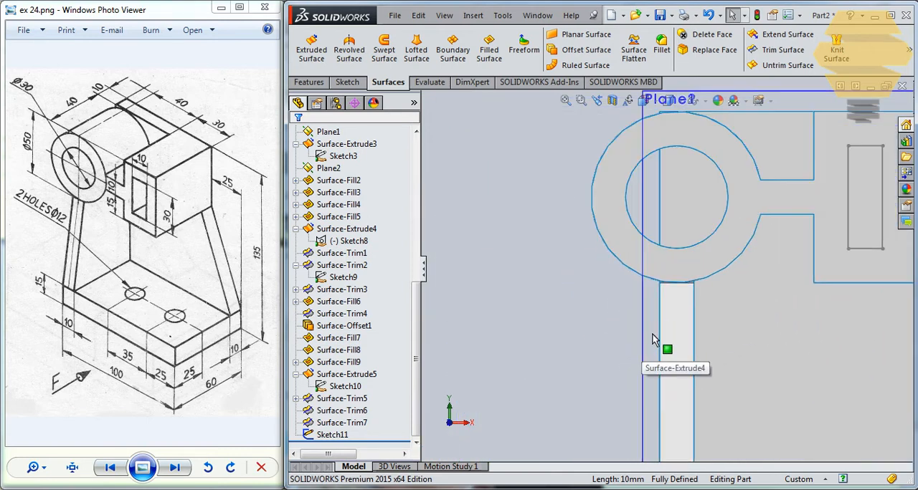
click(682, 246)
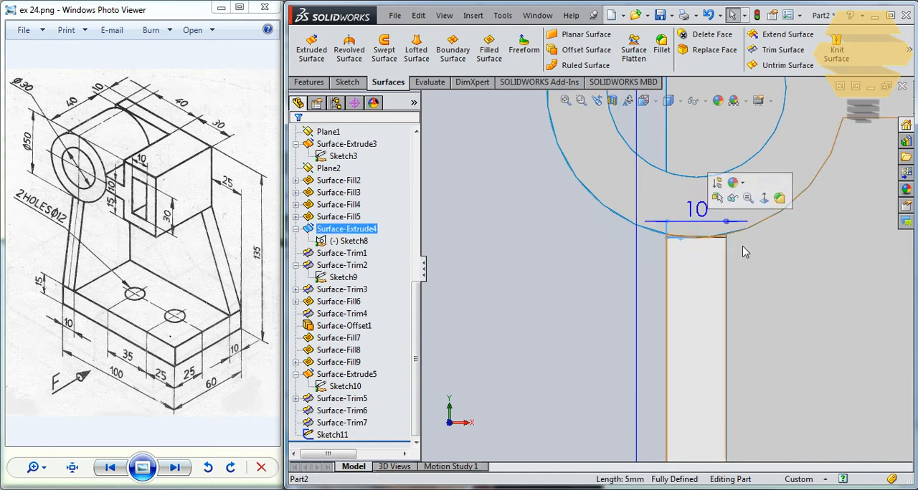
key(Delete)
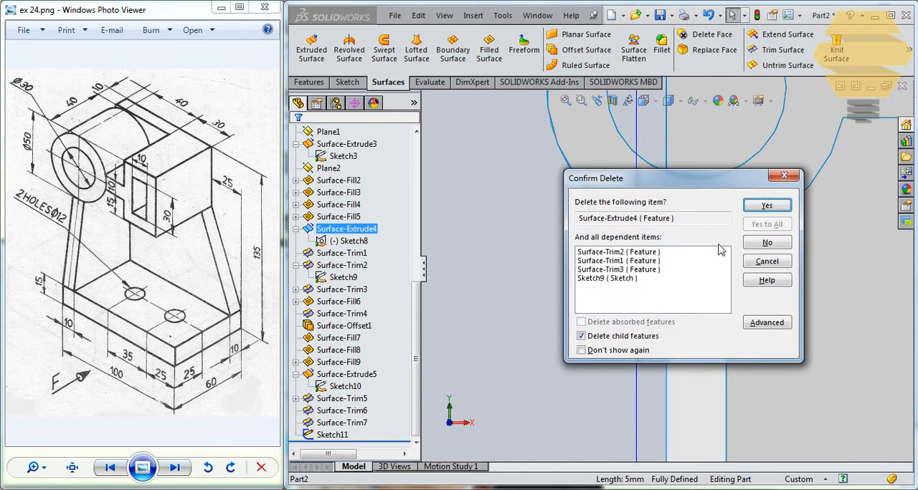
click(791, 177)
- Reopen Sketch11 to check the slot rectangle against the front view of the bracket, and close the sketch
scroll(830, 208, up, 3)
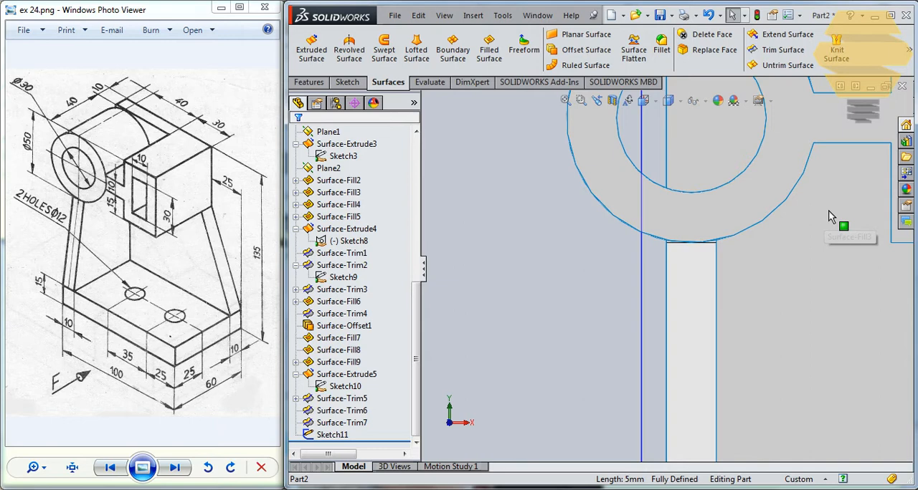
click(825, 172)
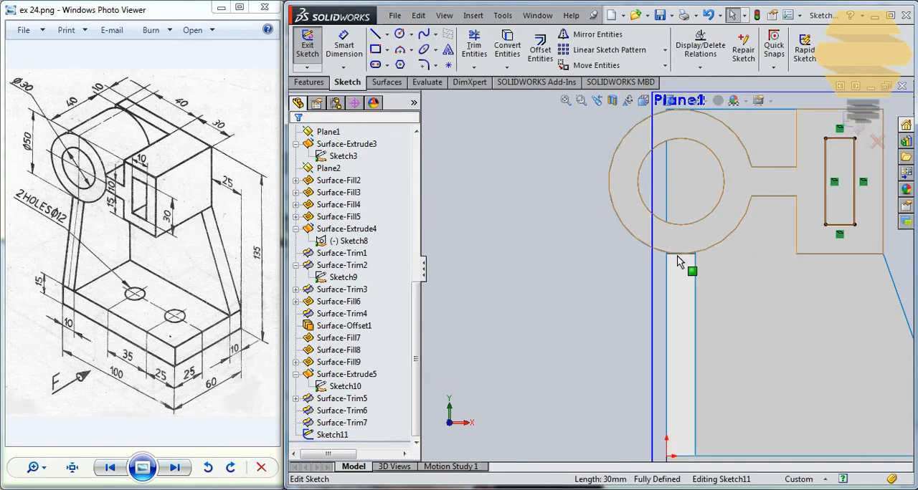
scroll(698, 327, down, 2)
scroll(706, 317, up, 3)
scroll(760, 165, up, 2)
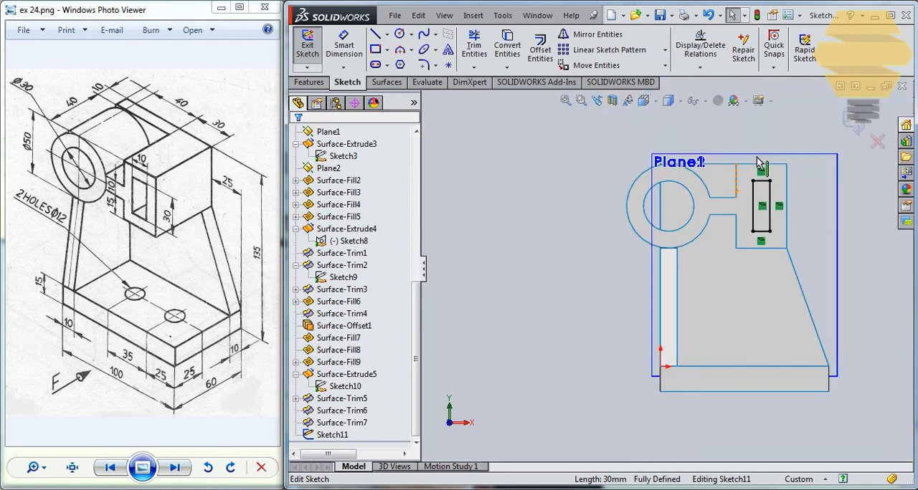
scroll(760, 180, down, 3)
scroll(753, 186, up, 2)
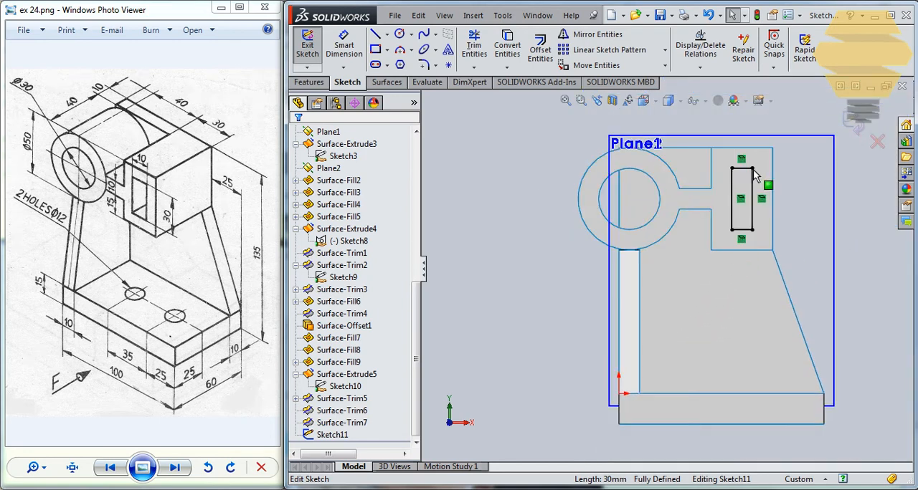
click(850, 127)
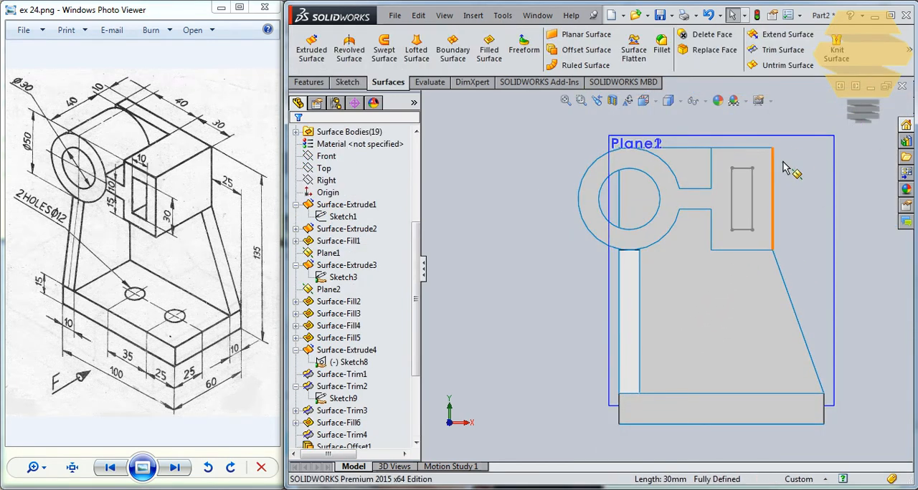
- Create a filled surface bounded by the slot rectangle of Sketch11, with Contact as the edge setting
middle_drag(813, 157, 801, 234)
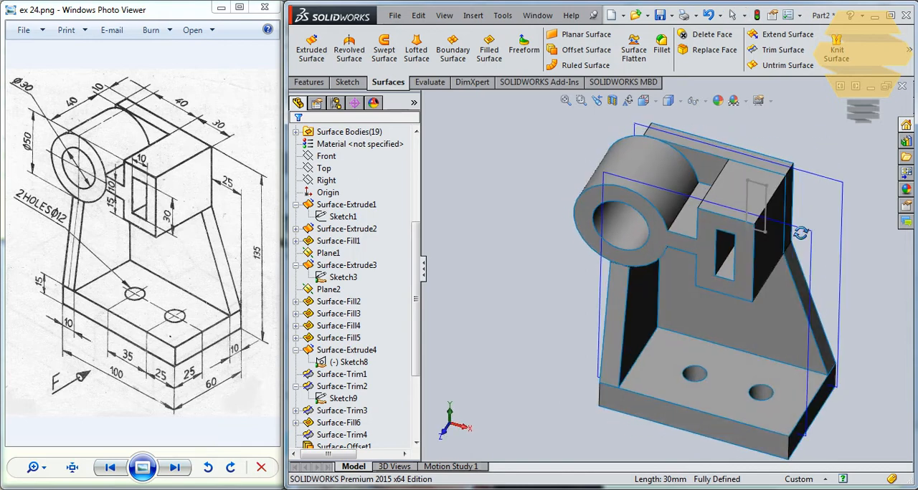
click(763, 190)
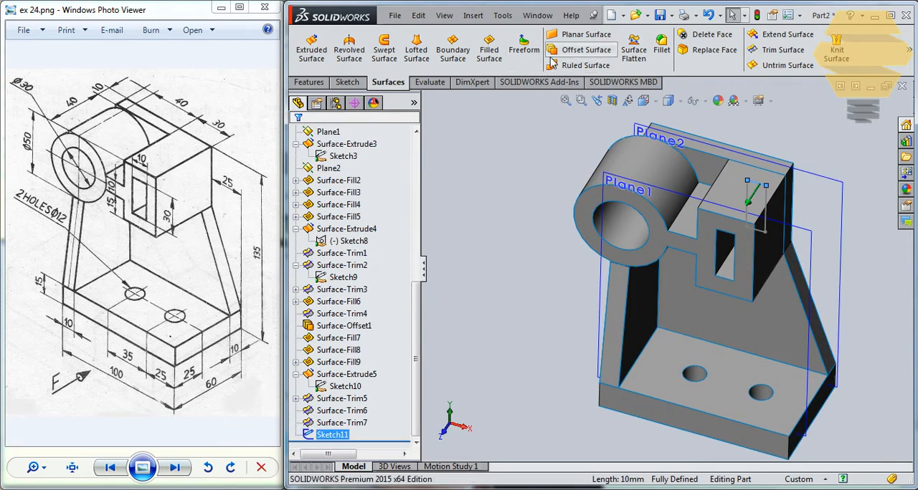
click(334, 435)
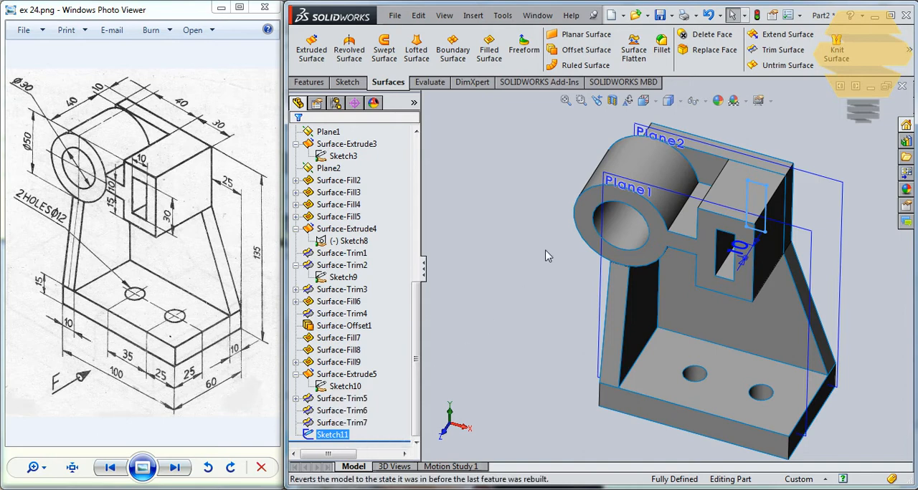
click(486, 54)
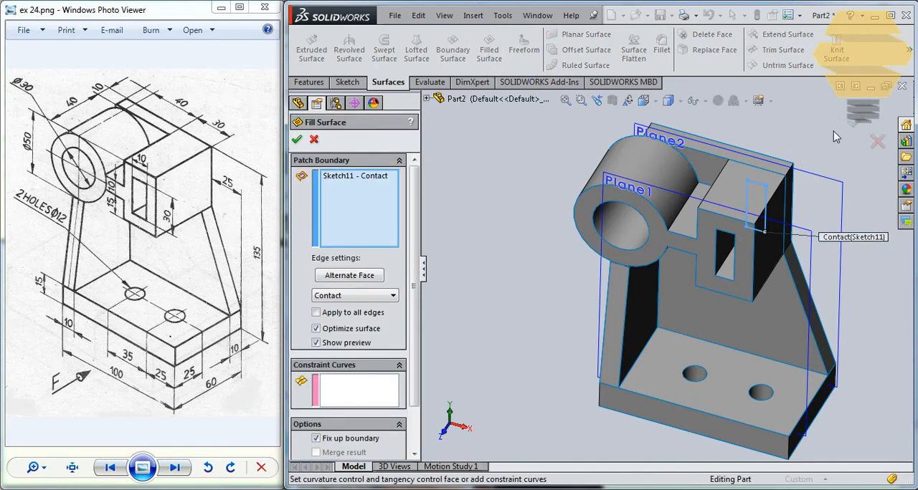
click(856, 123)
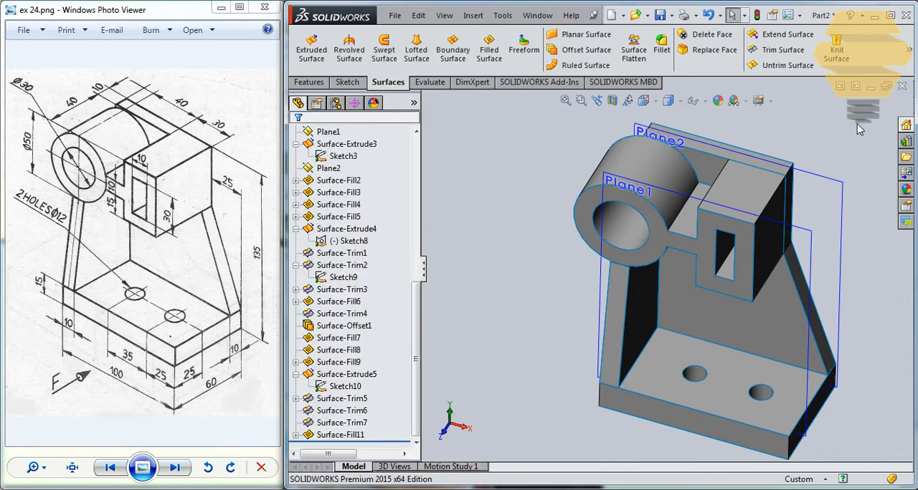
middle_drag(733, 206, 812, 147)
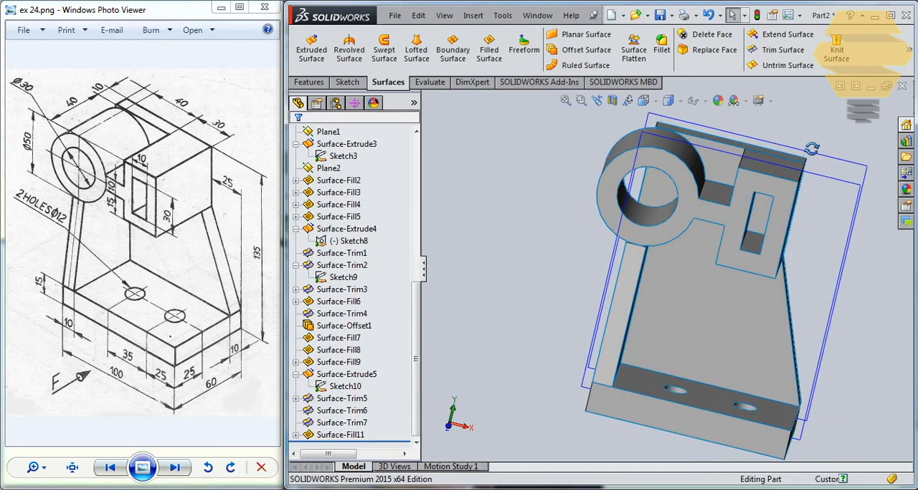
click(762, 203)
middle_drag(770, 192, 701, 155)
click(685, 183)
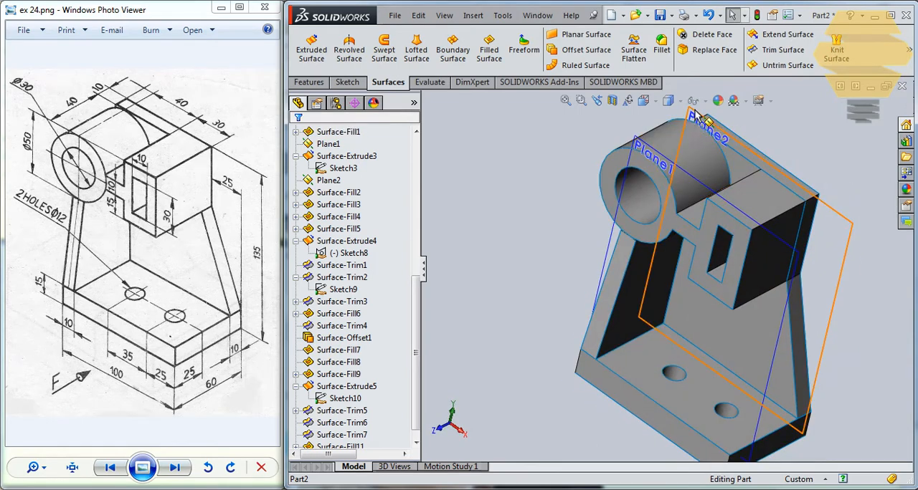
- Sketch on Plane2 the bore circle and the vertical wall edge crossing it as converted entities, and trim the arc outside the wall
click(706, 120)
click(329, 182)
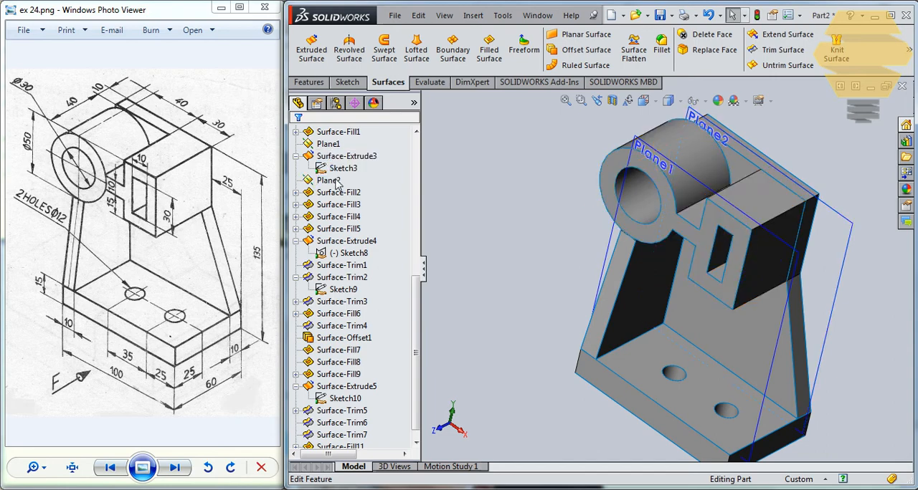
click(329, 181)
click(362, 158)
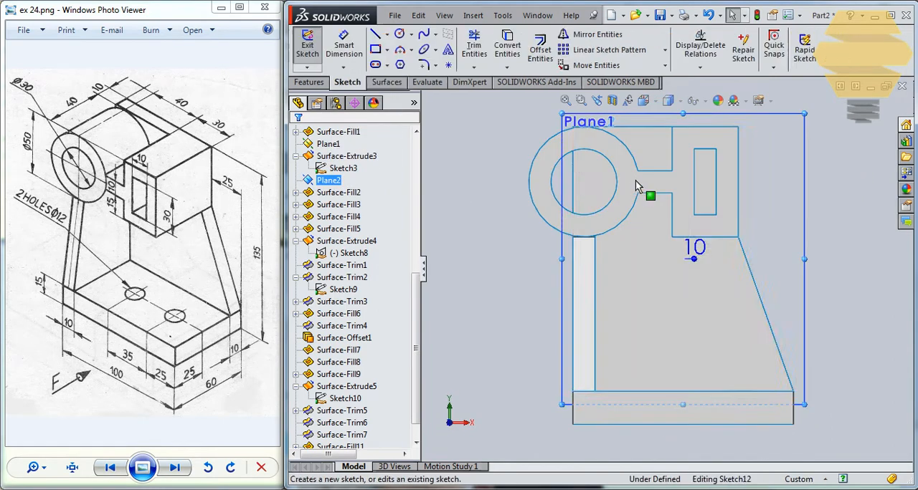
click(594, 158)
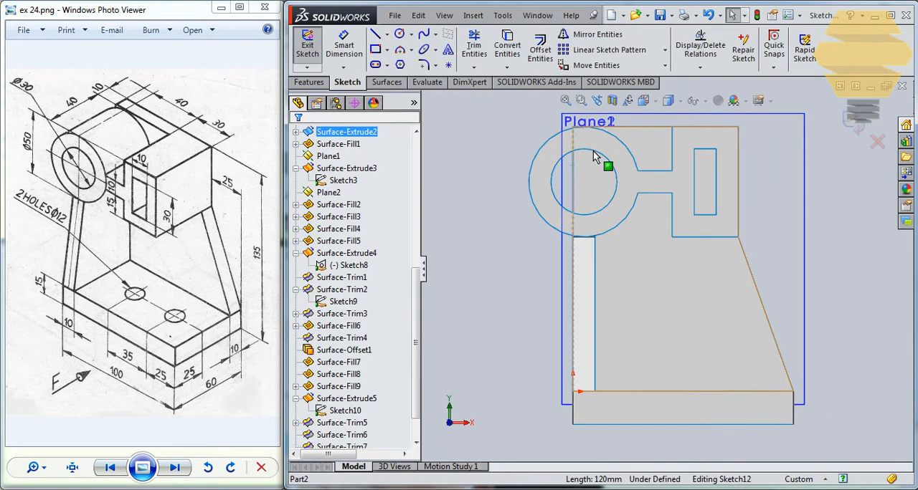
click(506, 46)
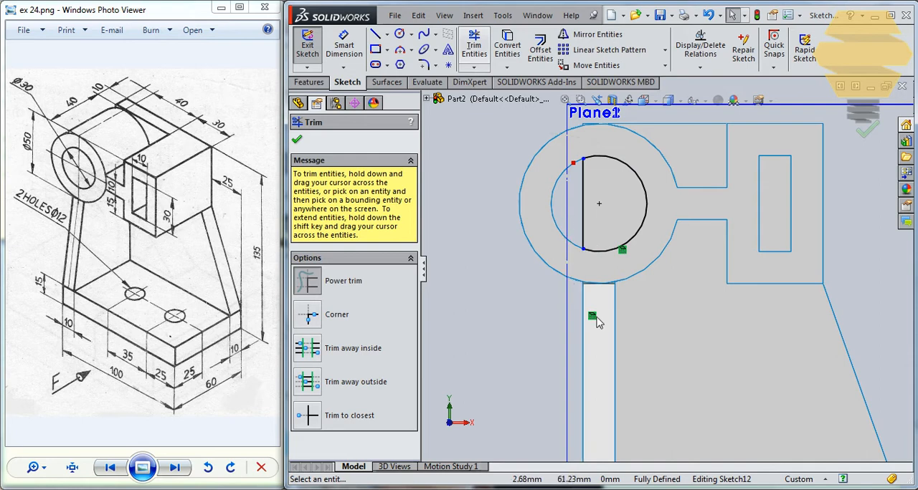
click(865, 130)
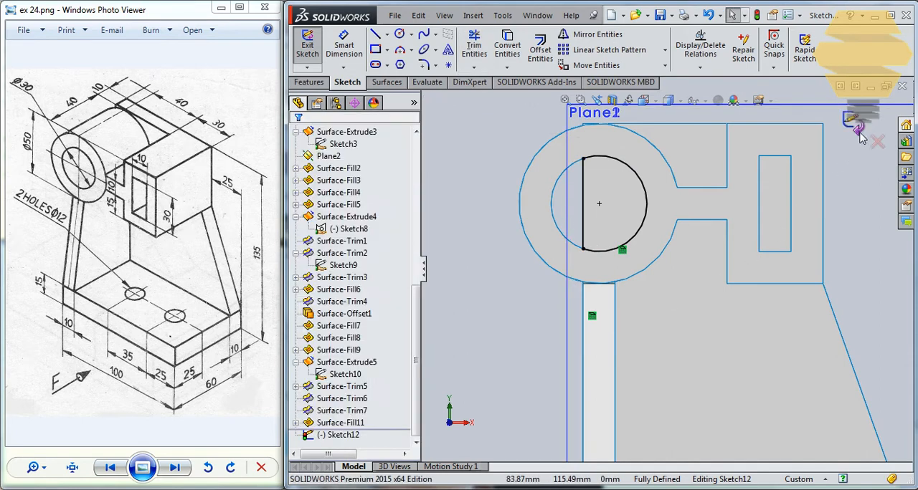
click(852, 122)
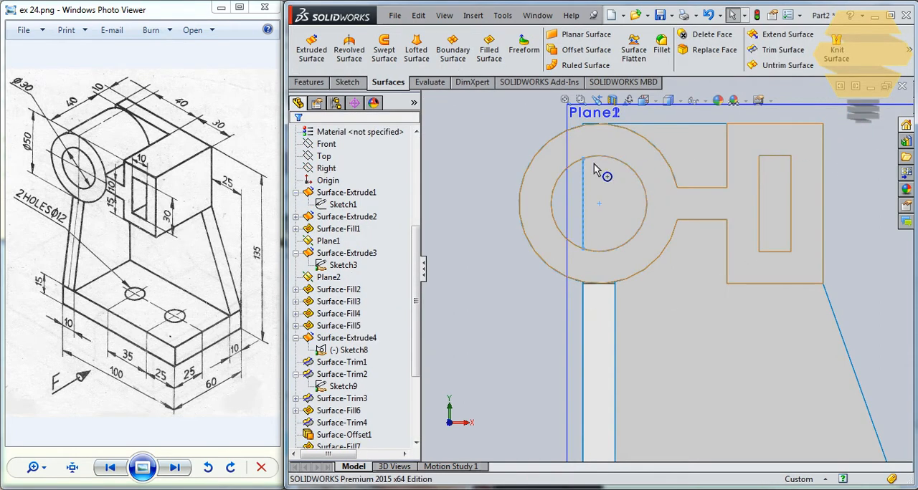
- Create a filled surface bounded by Sketch12 behind the ring bore, with Contact as the edge setting
scroll(419, 266, down, 4)
click(347, 436)
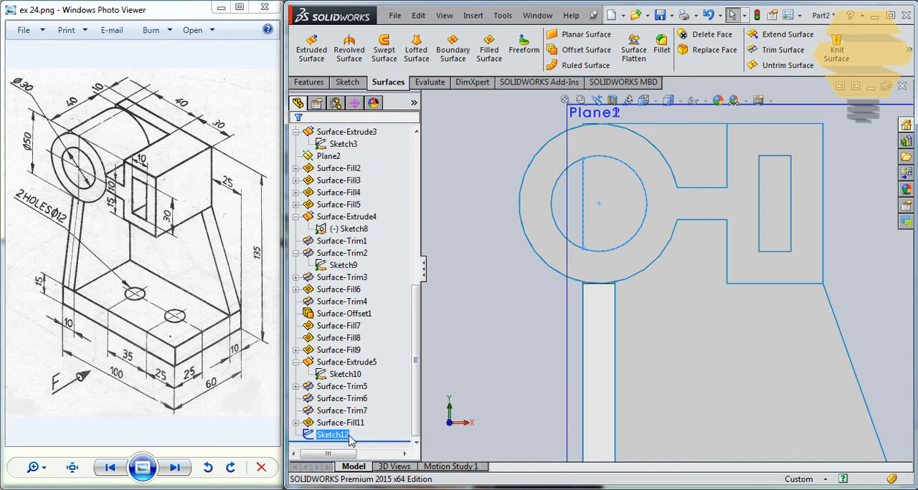
click(498, 398)
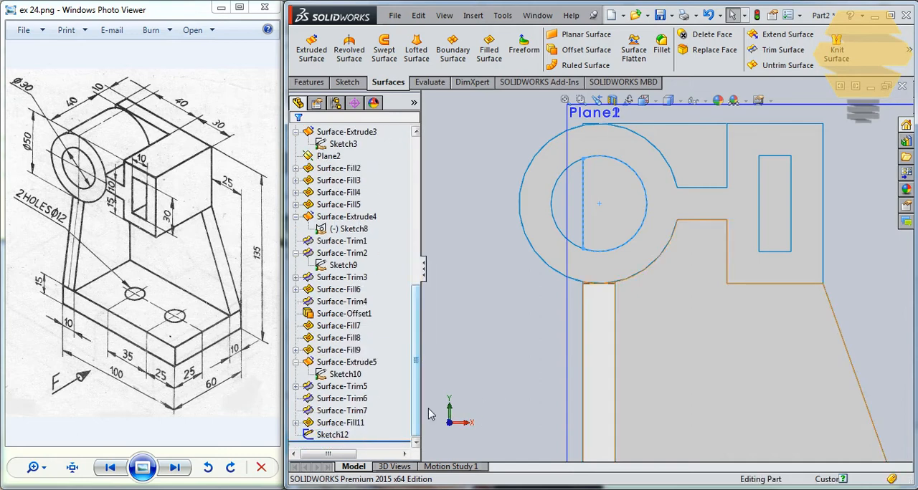
click(331, 436)
middle_drag(735, 231, 735, 276)
click(488, 47)
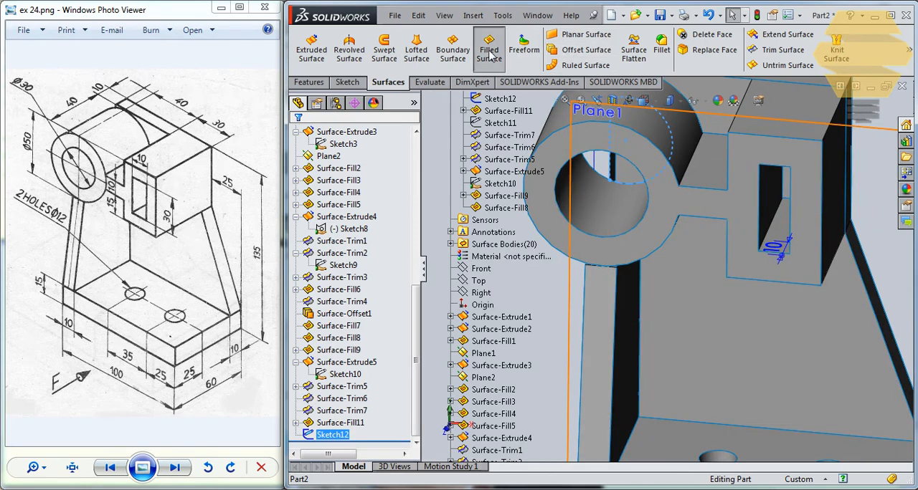
click(856, 124)
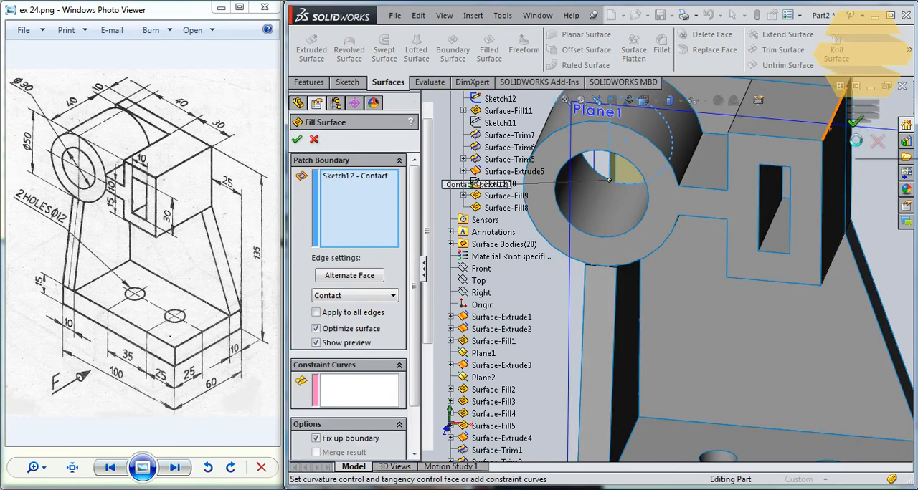
- Examine the back wall, the ring bore and the rib's inner side from several angles
middle_drag(717, 180, 674, 274)
scroll(723, 148, up, 4)
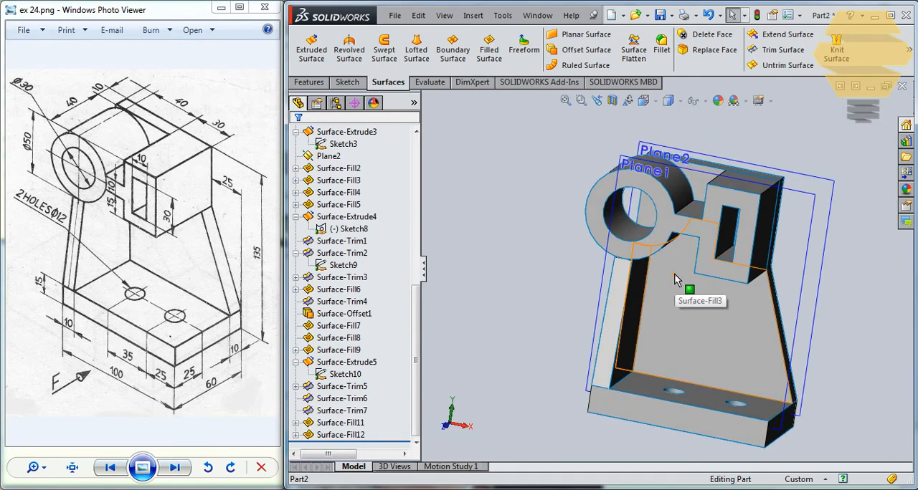
click(672, 290)
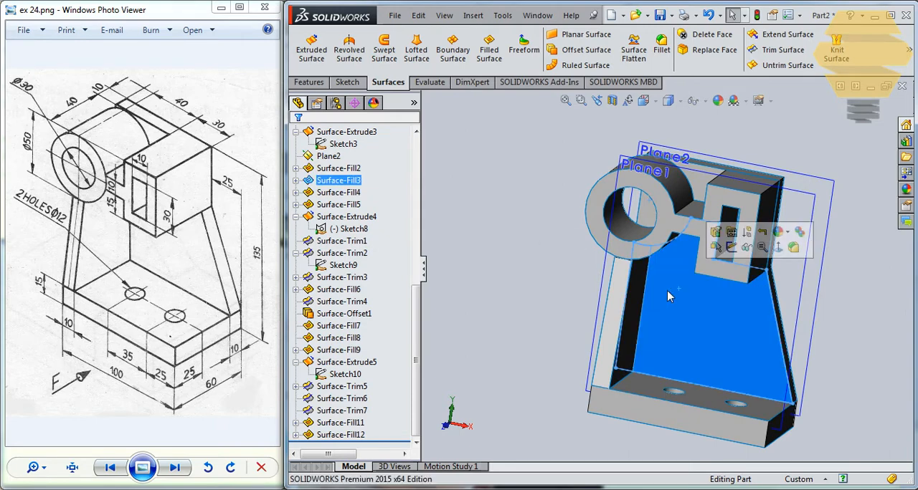
middle_drag(667, 290, 625, 273)
key(Escape)
click(678, 287)
click(573, 248)
scroll(609, 252, down, 2)
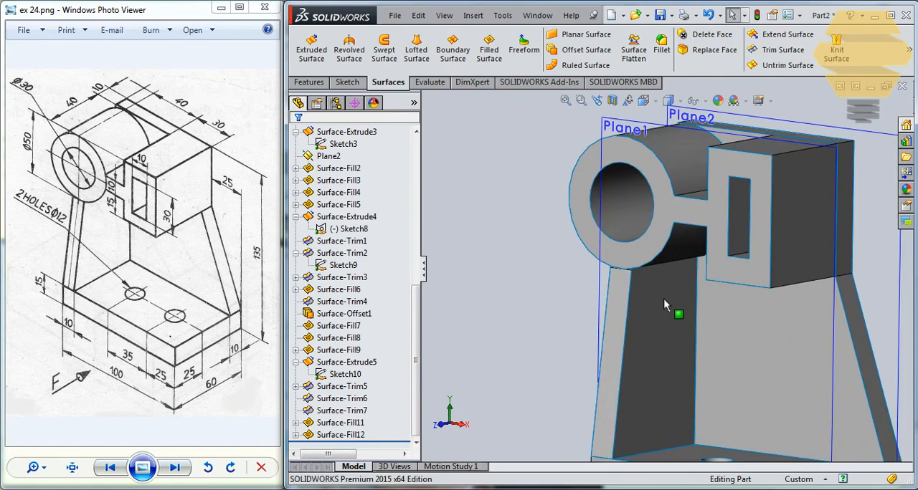
- Hide the Surface-Offset1 body that forms the rib's inner side
click(674, 322)
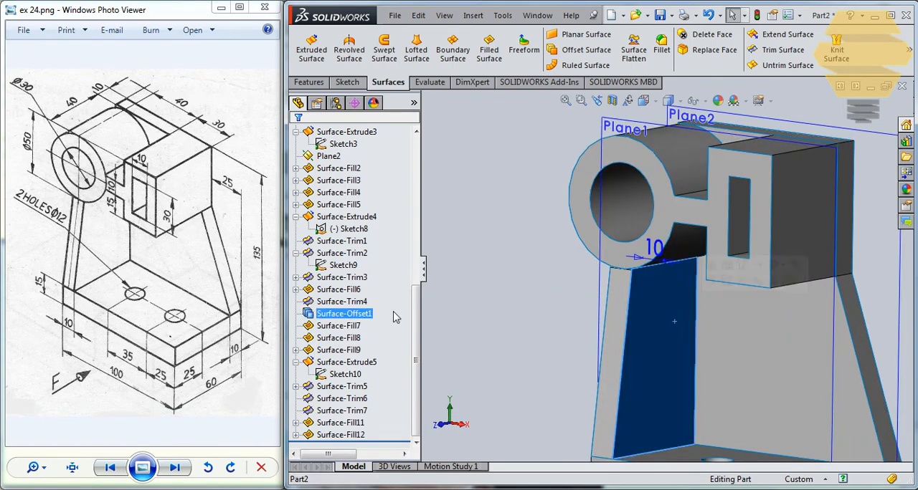
right_click(337, 319)
click(347, 271)
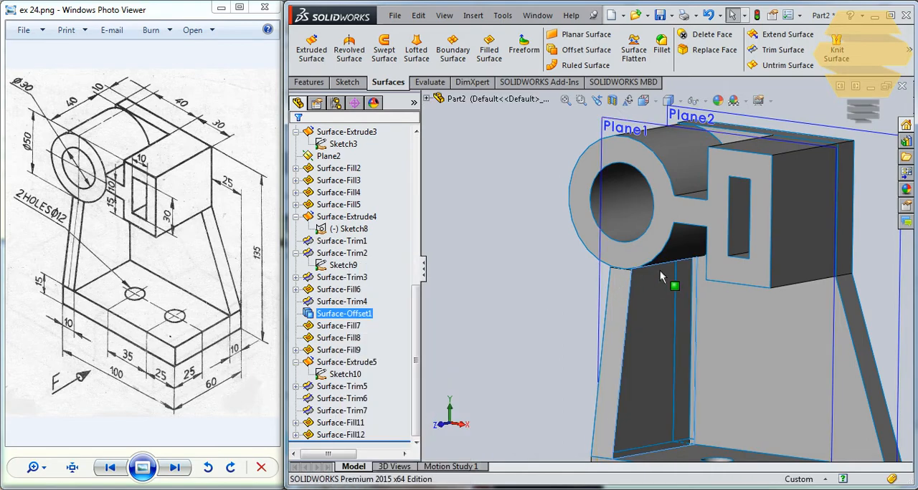
- Toggle the visibility of the Surface-Trim3 body and inspect the narrow wall strip behind the rib
middle_drag(661, 277, 690, 284)
click(690, 285)
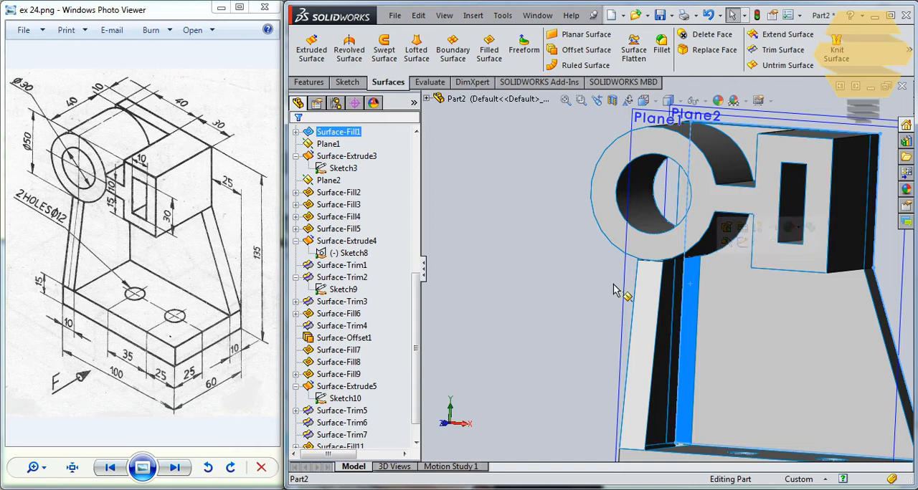
click(342, 305)
right_click(339, 308)
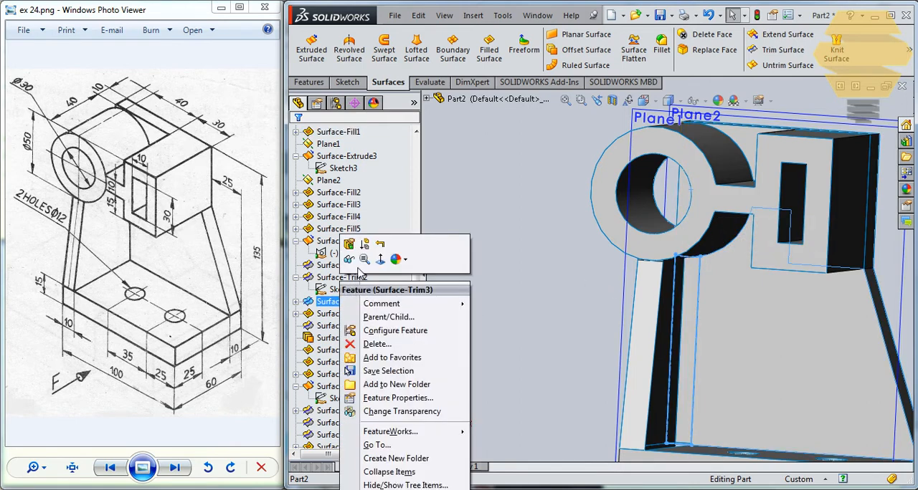
click(450, 260)
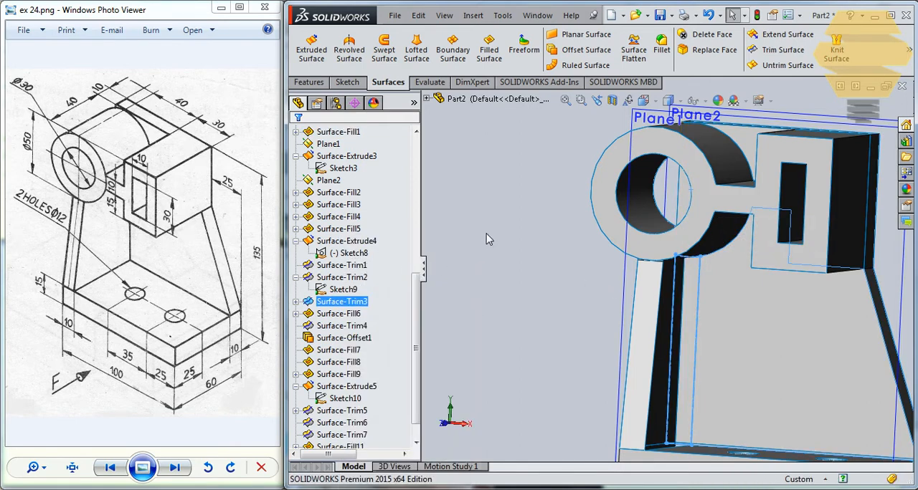
right_click(337, 304)
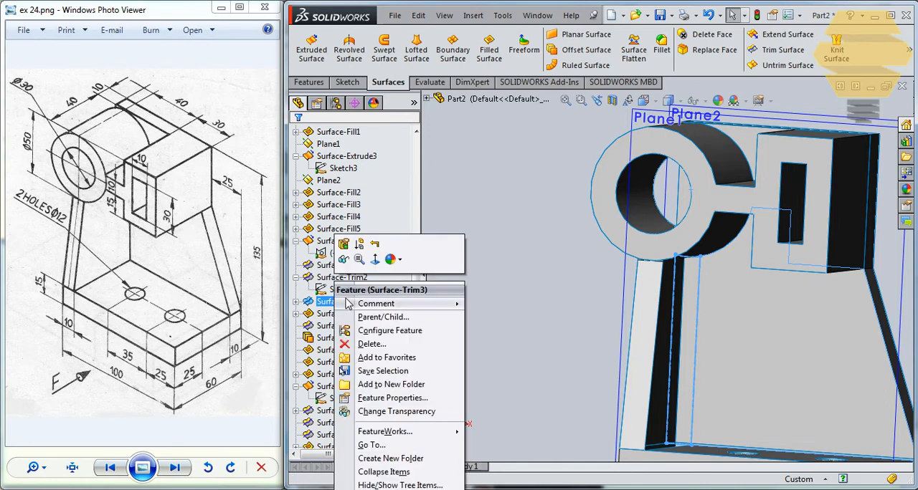
ctrl+click(341, 265)
click(600, 256)
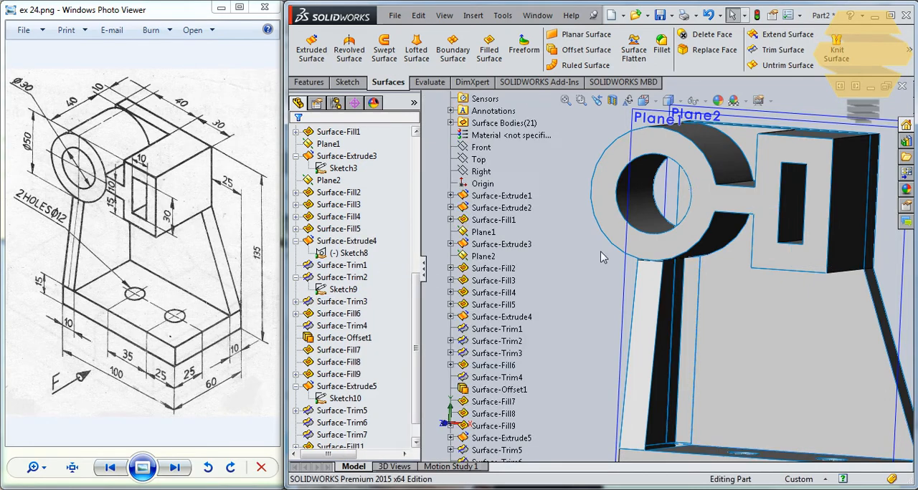
middle_drag(602, 256, 627, 285)
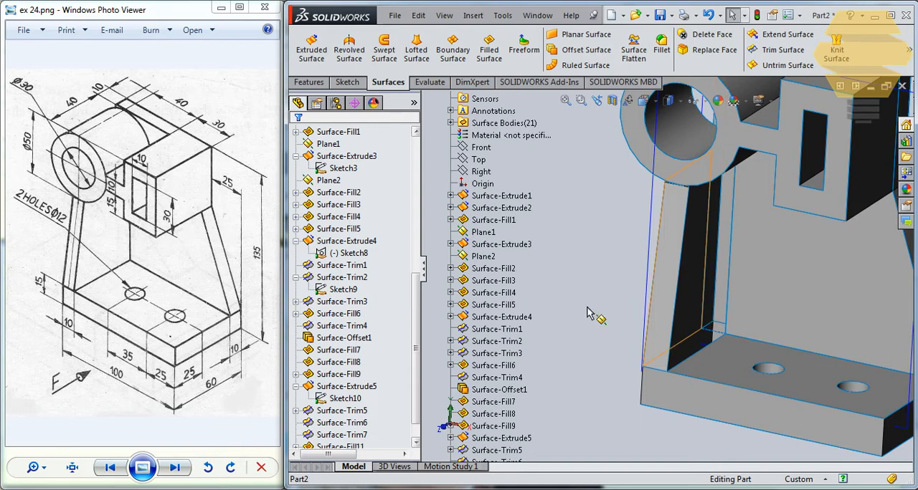
click(326, 304)
click(608, 254)
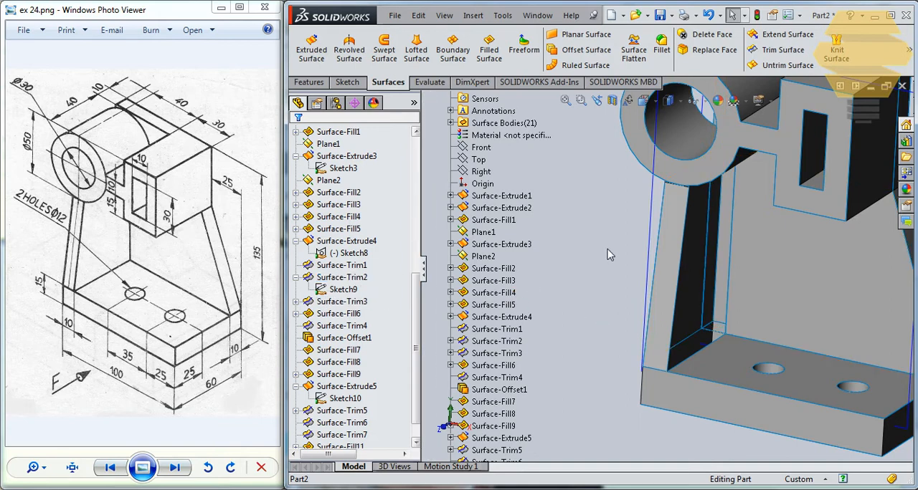
click(609, 253)
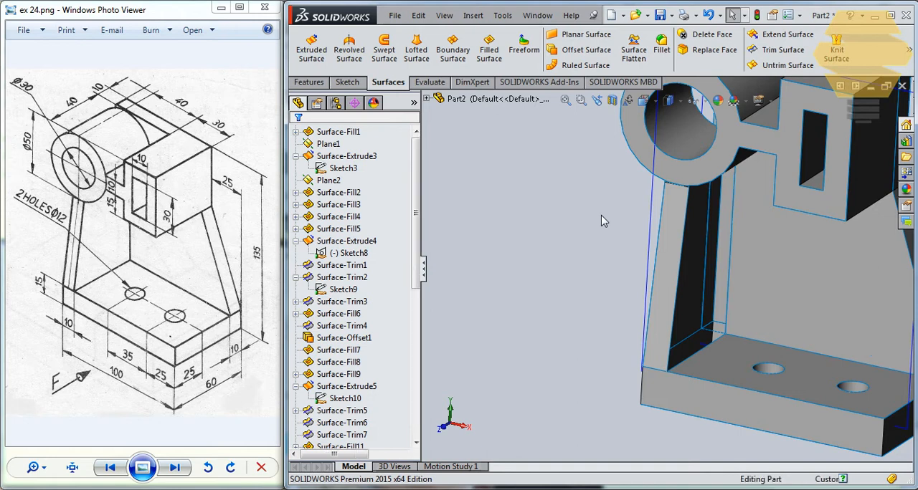
- Hide the Surface-Offset1 body again to check behind the rib's inner side, and show it once more
click(710, 251)
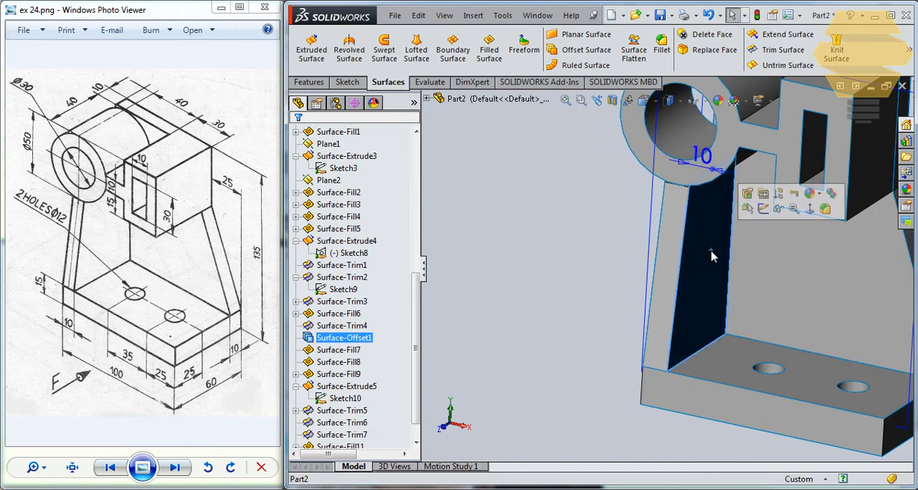
click(362, 338)
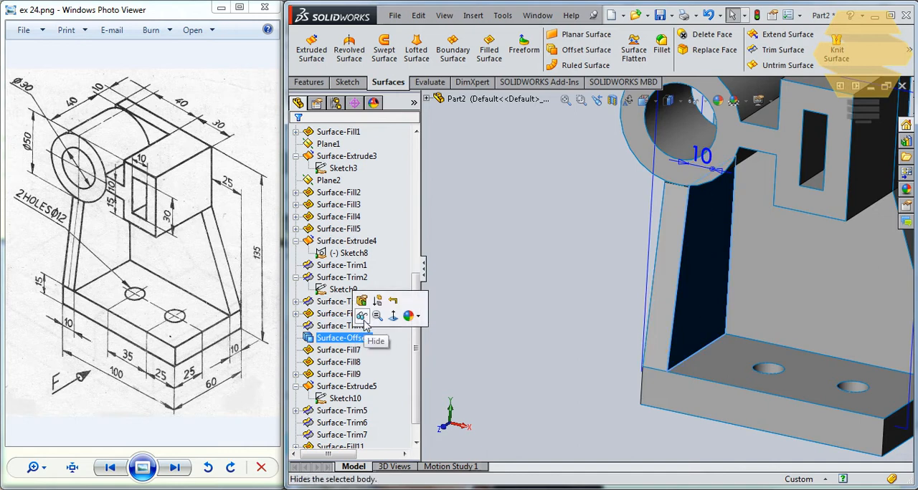
click(363, 319)
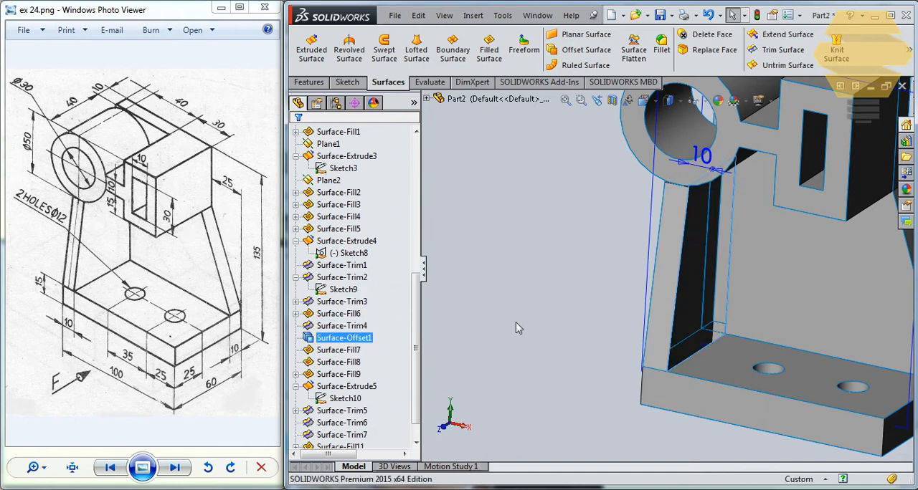
click(367, 342)
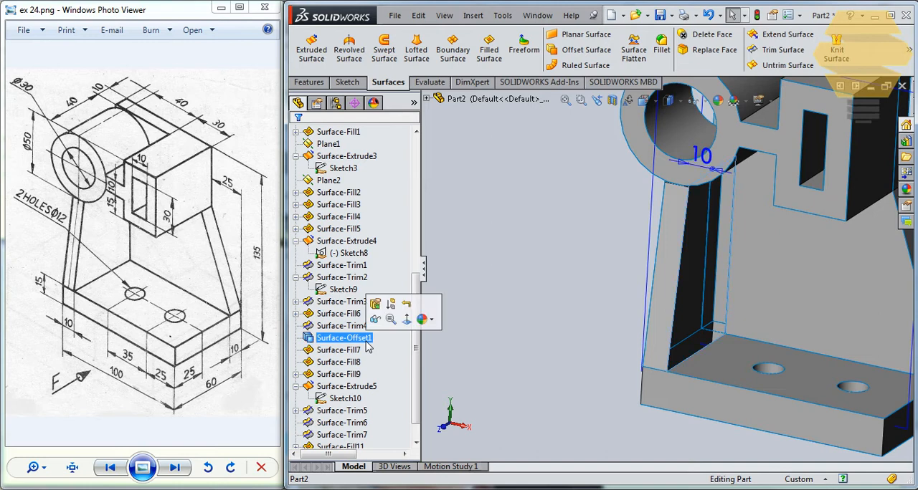
click(376, 320)
click(534, 268)
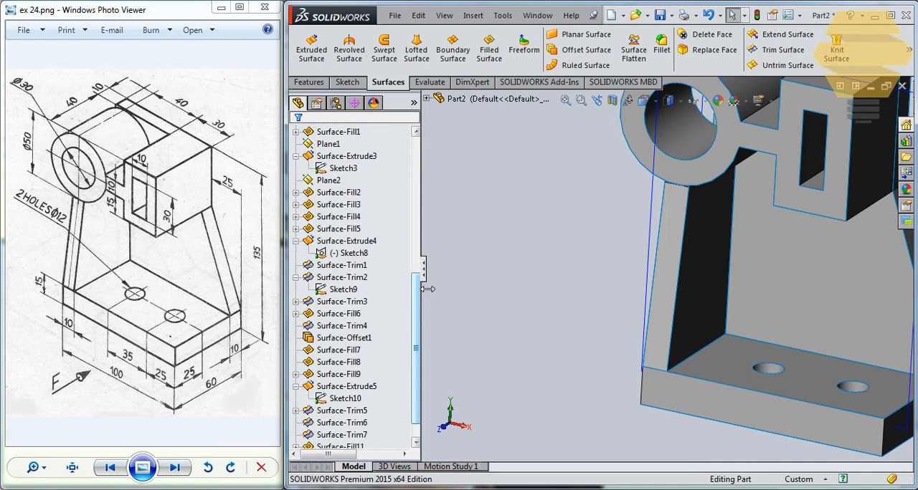
drag(420, 287, 415, 325)
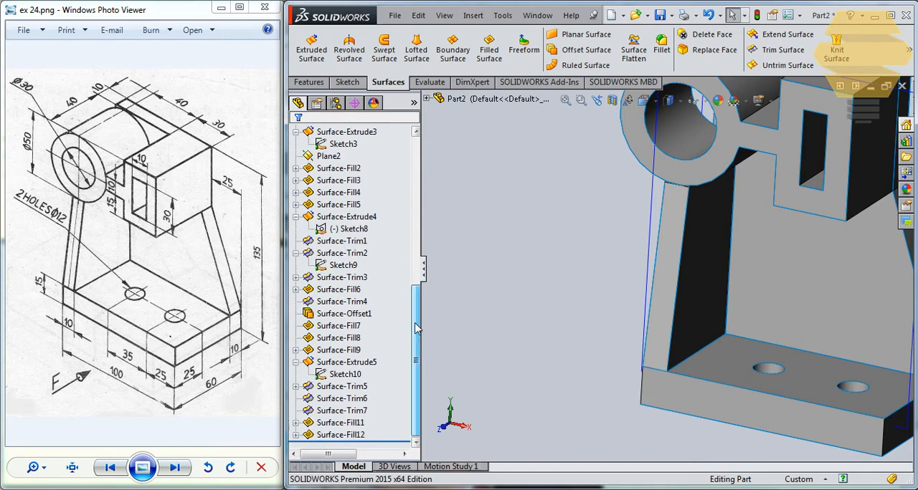